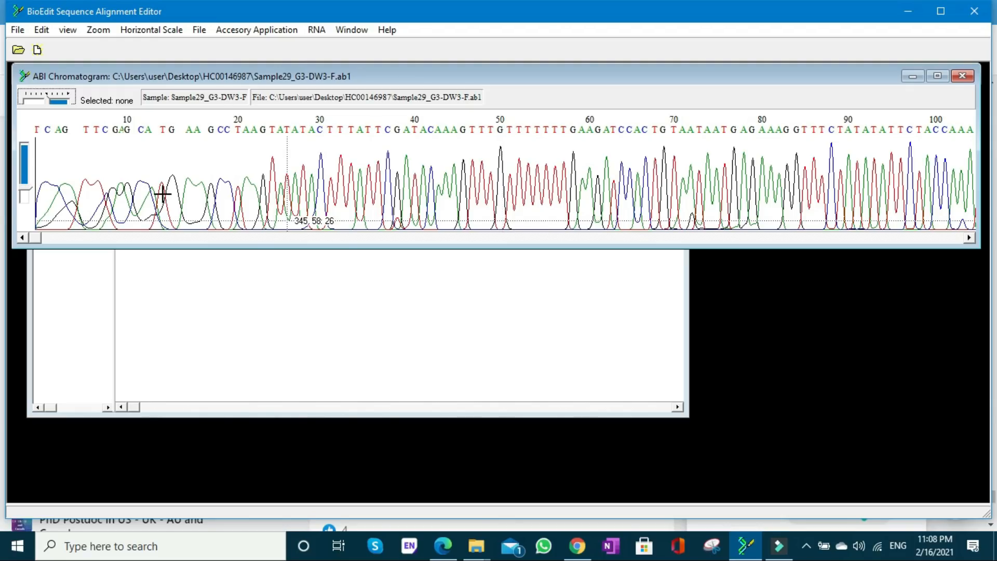
- Examine the peak quality along the Sample29_G3-DW3-F chromatogram, from its first bases to the region around bases 770 to 870
mouse_move(38, 238)
mouse_down()
mouse_move(135, 239)
mouse_move(36, 241)
mouse_up()
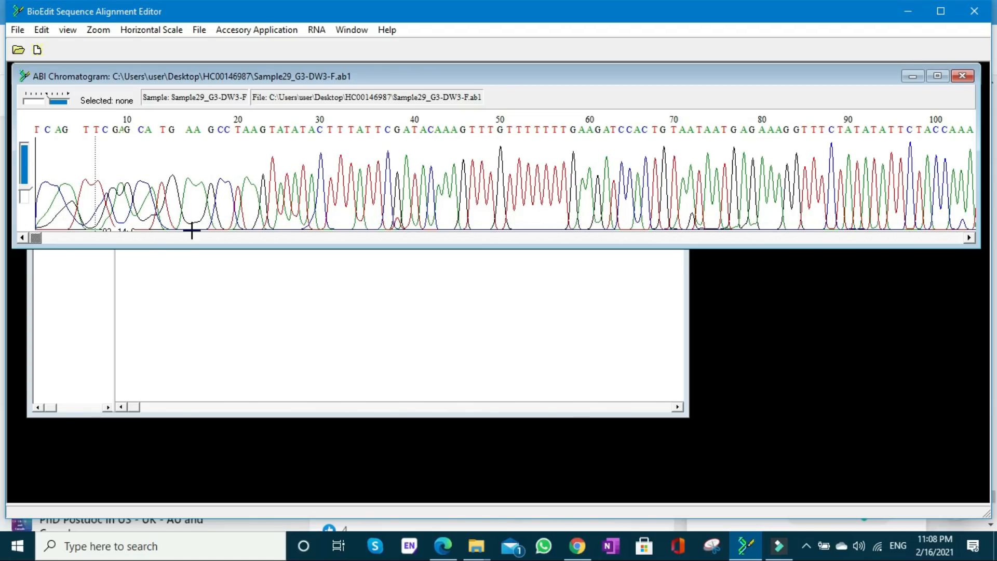
drag(36, 239, 107, 245)
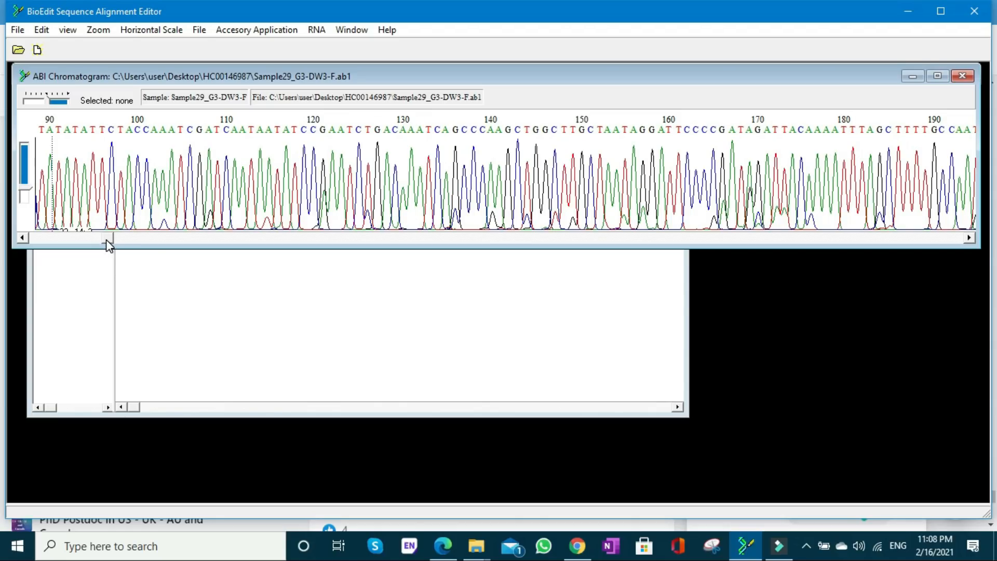
mouse_move(106, 239)
mouse_down()
mouse_move(418, 245)
mouse_move(476, 236)
mouse_move(649, 247)
mouse_up()
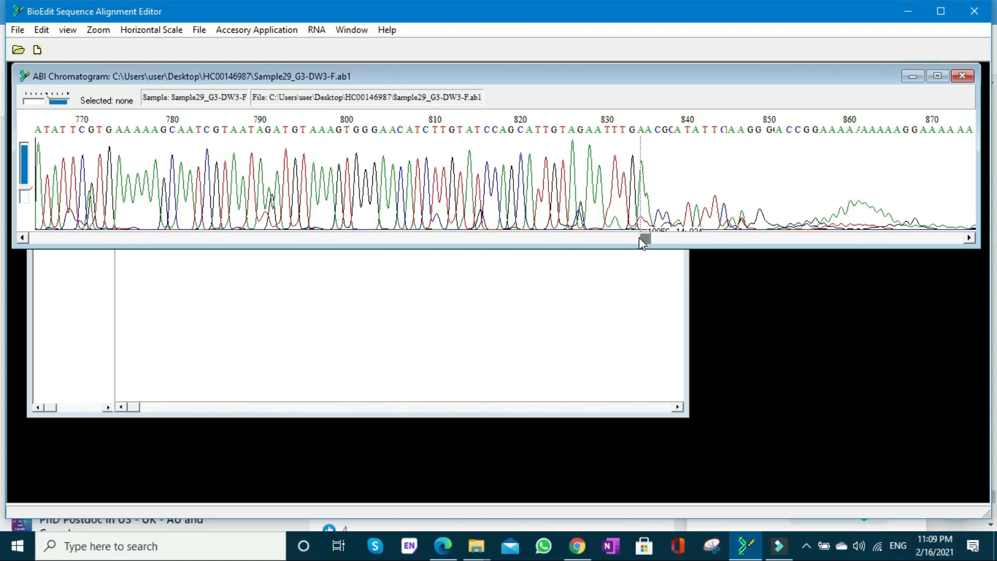
click(778, 546)
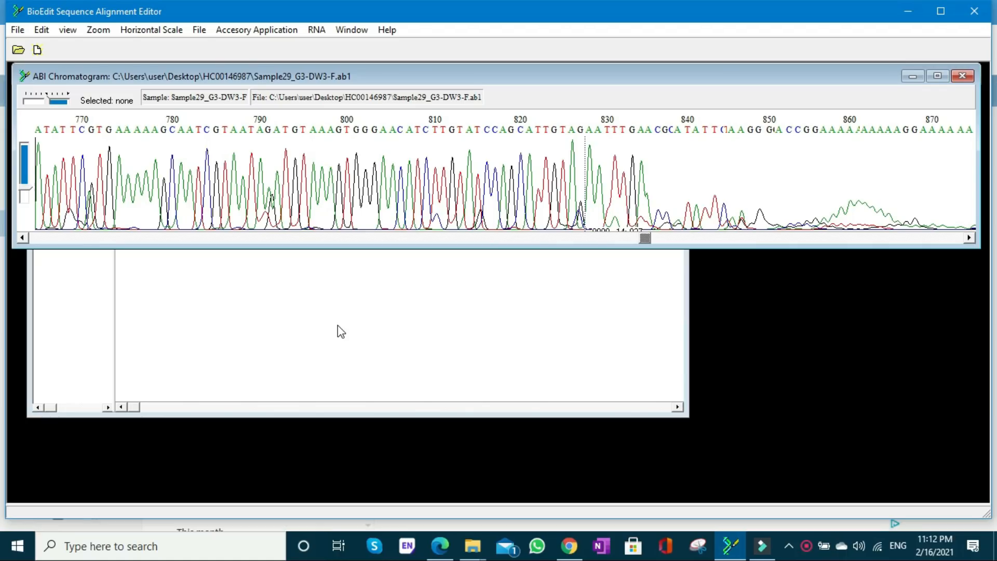
- Open the Sample29_G3-DW3-F sequence for editing and go to the region around bases 750 to 900
click(95, 299)
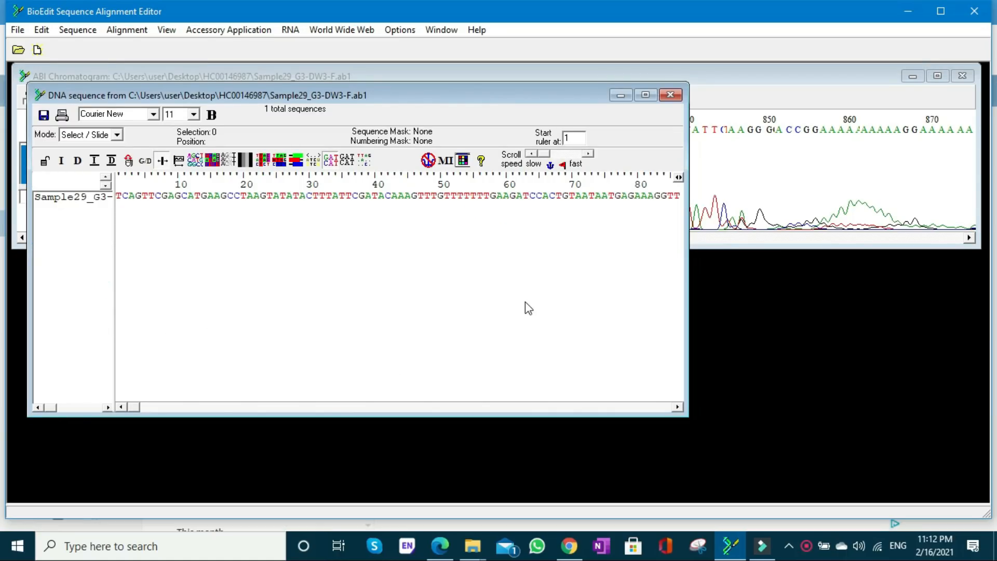
click(63, 202)
double_click(63, 202)
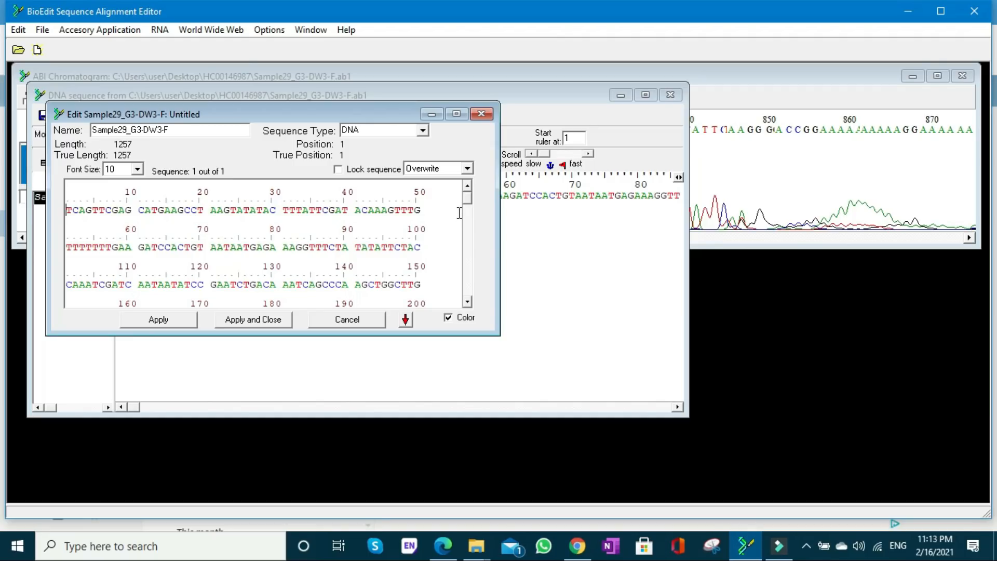
drag(466, 197, 471, 248)
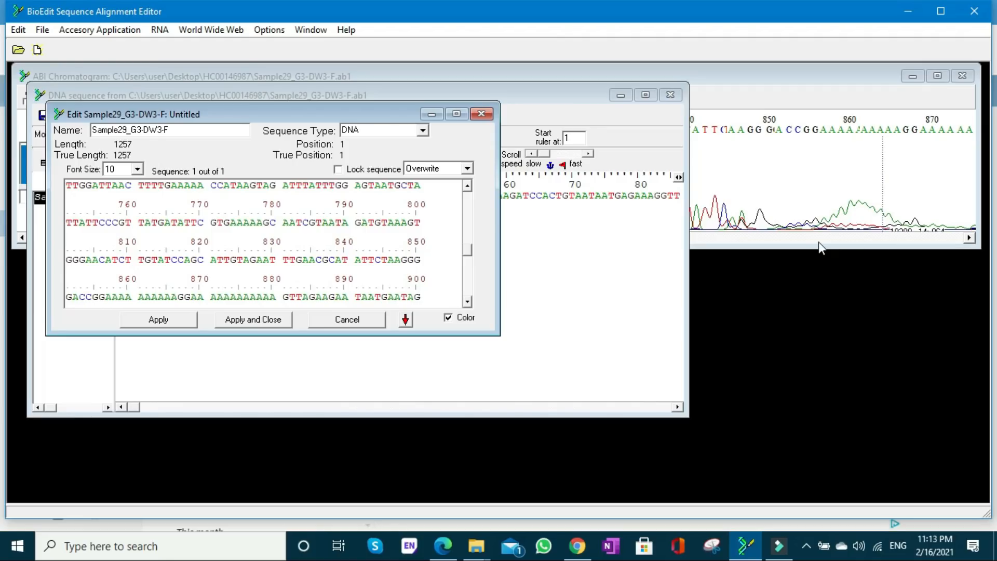
- Check the chromatogram peaks beyond base 900, increasing the vertical scale slightly to look for usable signal
click(705, 240)
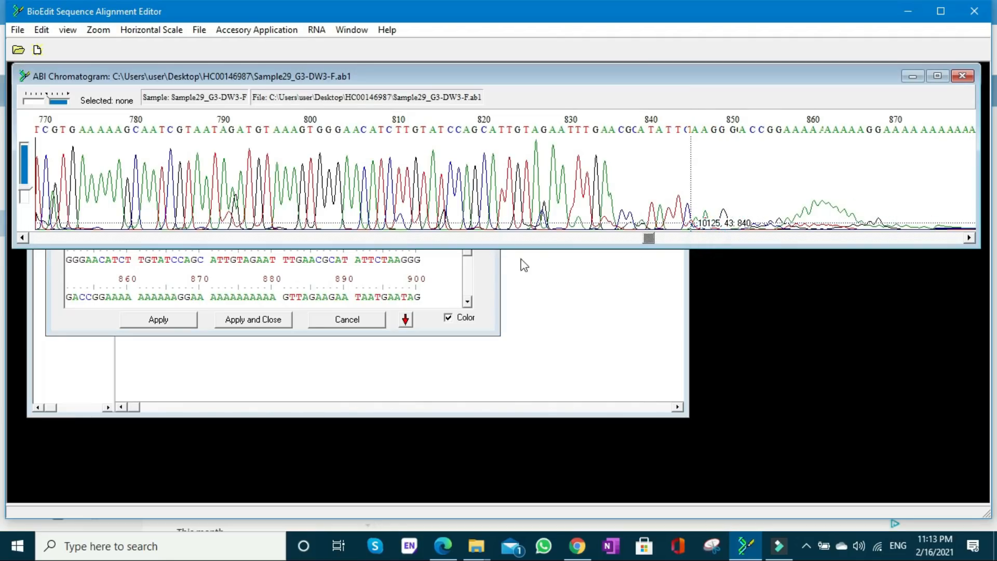
drag(649, 241, 814, 240)
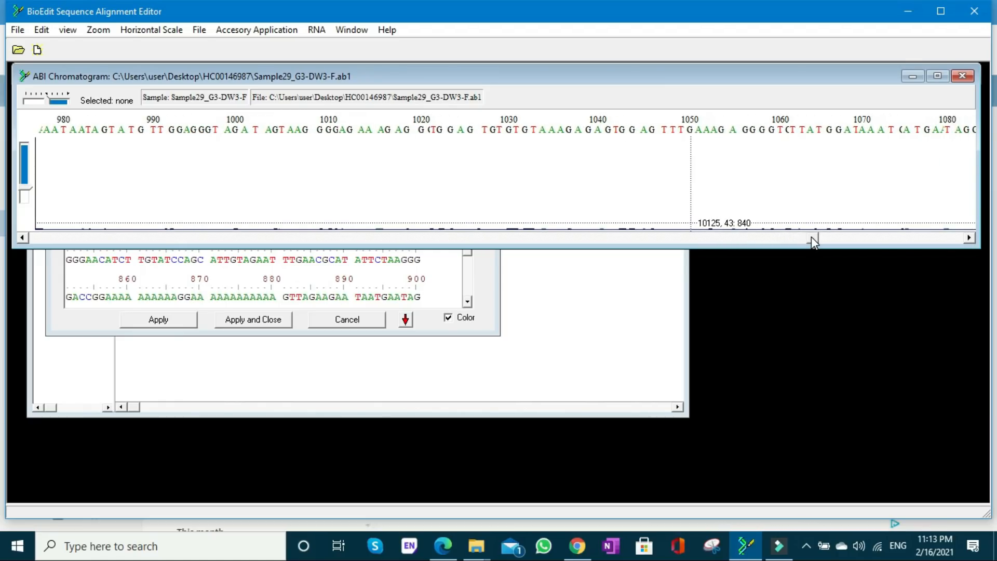
click(27, 190)
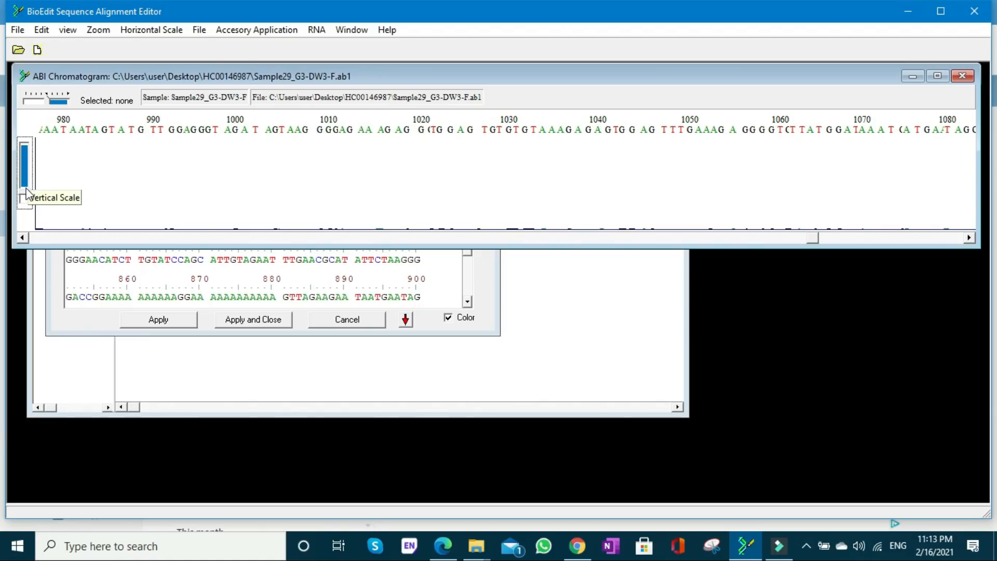
mouse_move(26, 190)
mouse_down()
mouse_move(27, 170)
mouse_move(28, 187)
mouse_up()
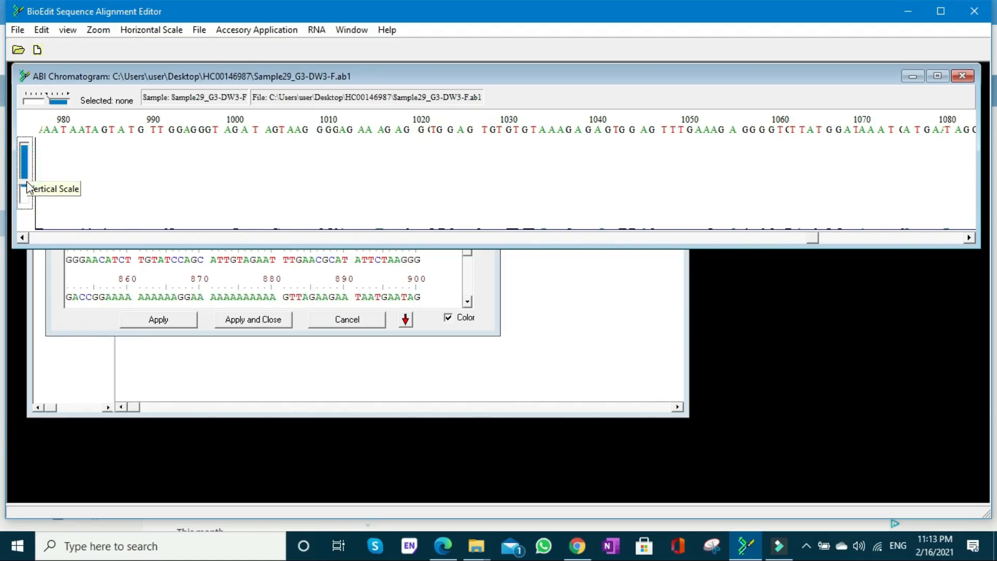
drag(815, 238, 769, 237)
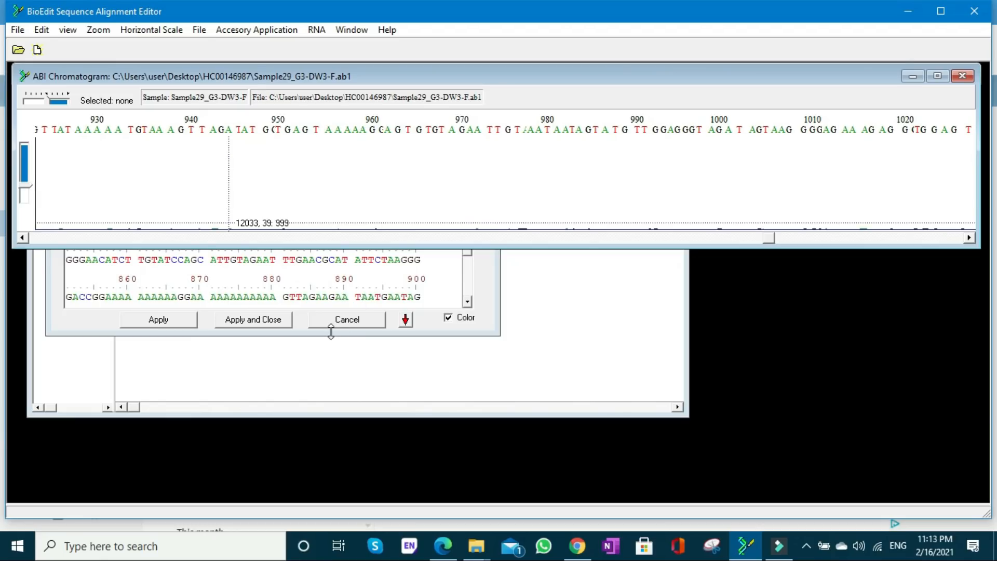
- Delete bases 831 to 1257 from the end of the Sample29_G3-DW3-F sequence and apply the edit
click(484, 283)
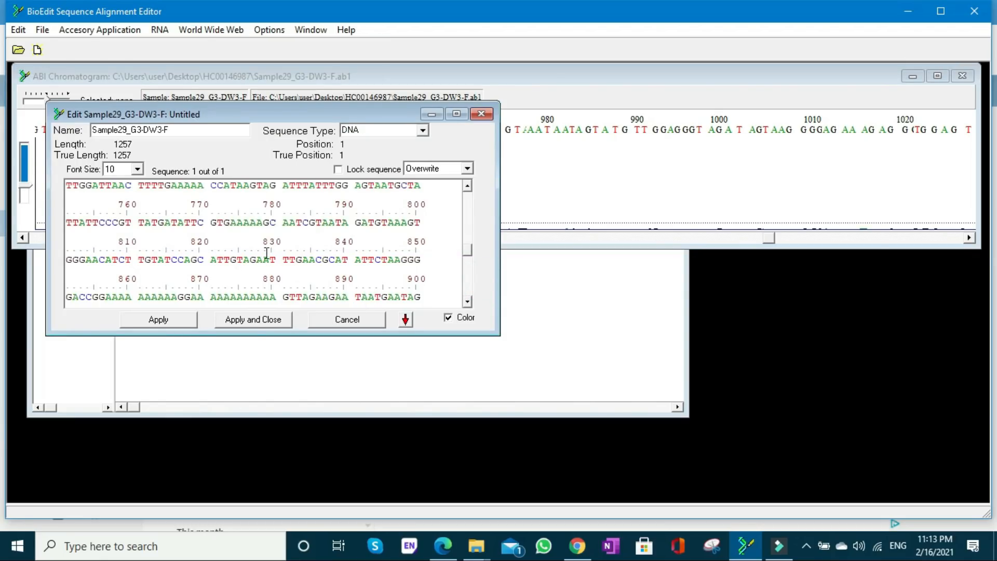
drag(283, 258, 356, 335)
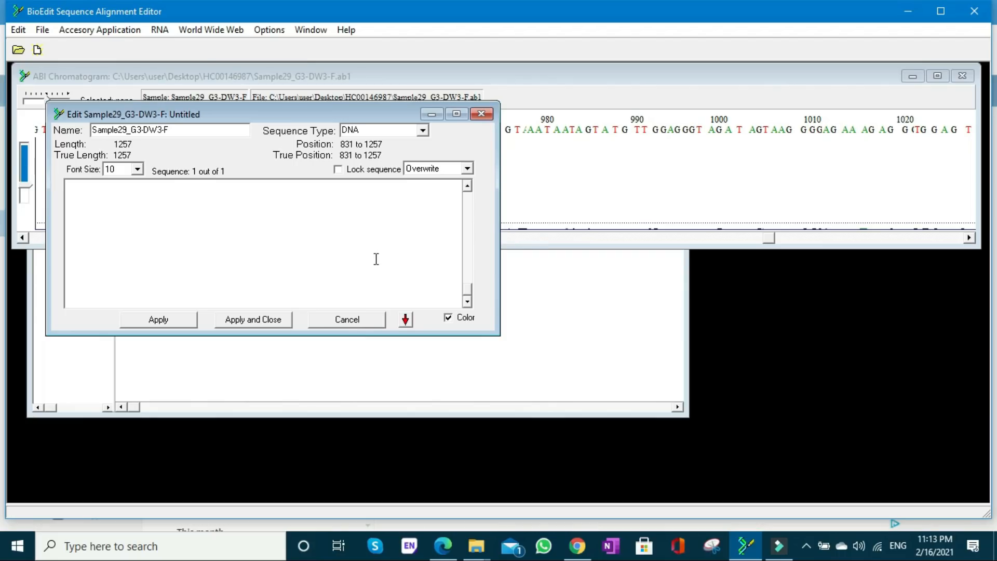
key(Delete)
click(260, 319)
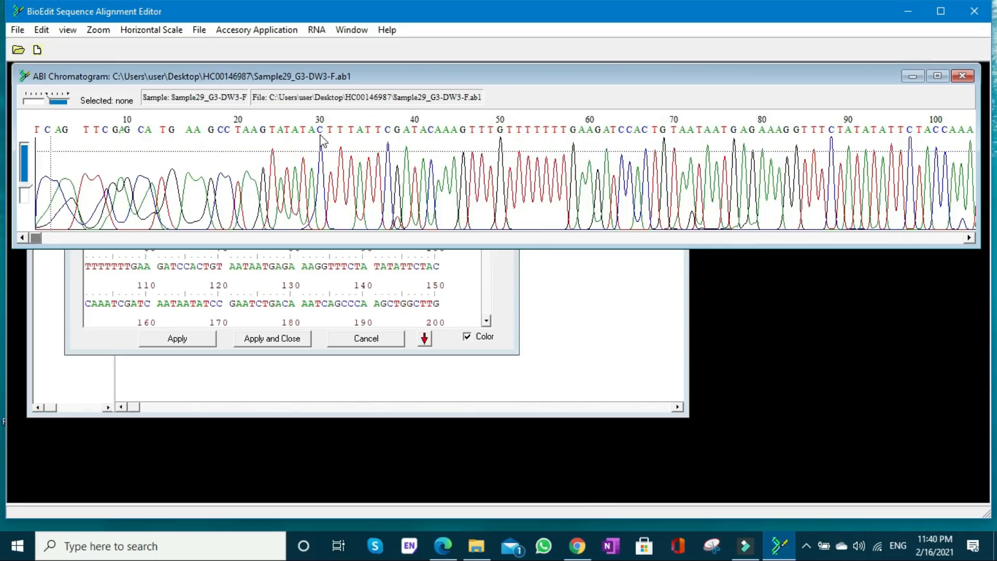
- Delete bases 1 to 30 from the Sample29_G3-DW3-F sequence, apply and close the edit, and return to the DNA sequence window
click(507, 273)
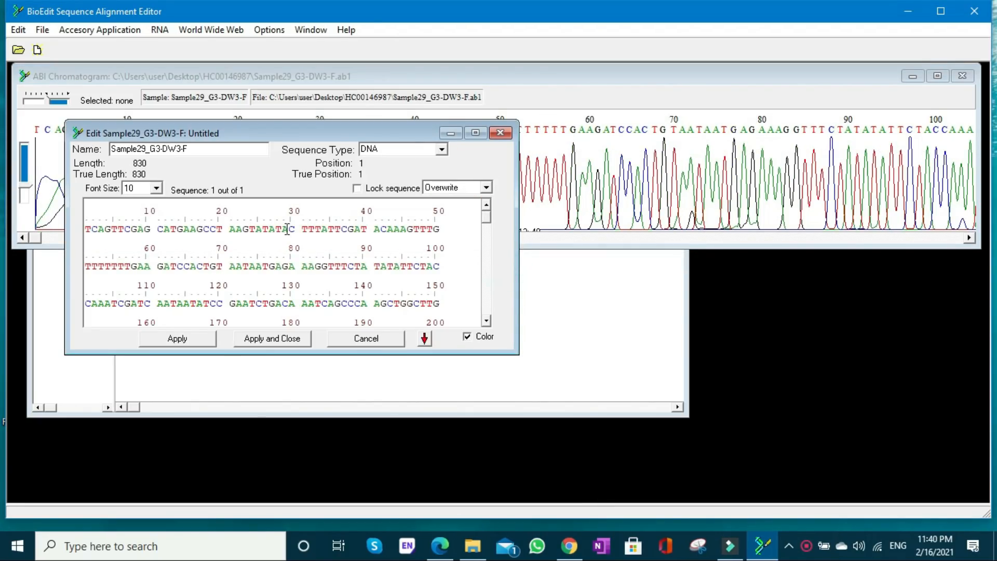
drag(297, 227, 80, 230)
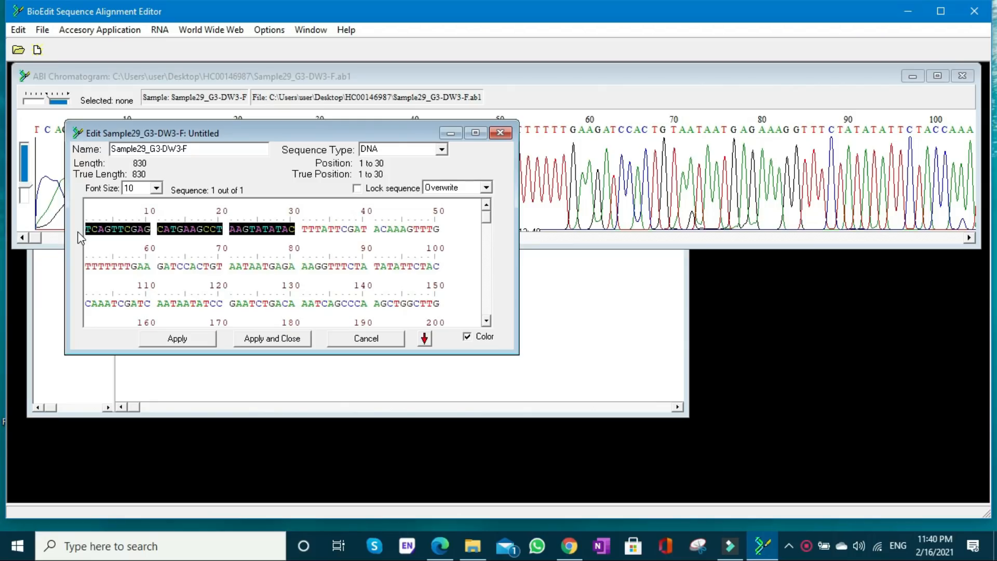
key(Delete)
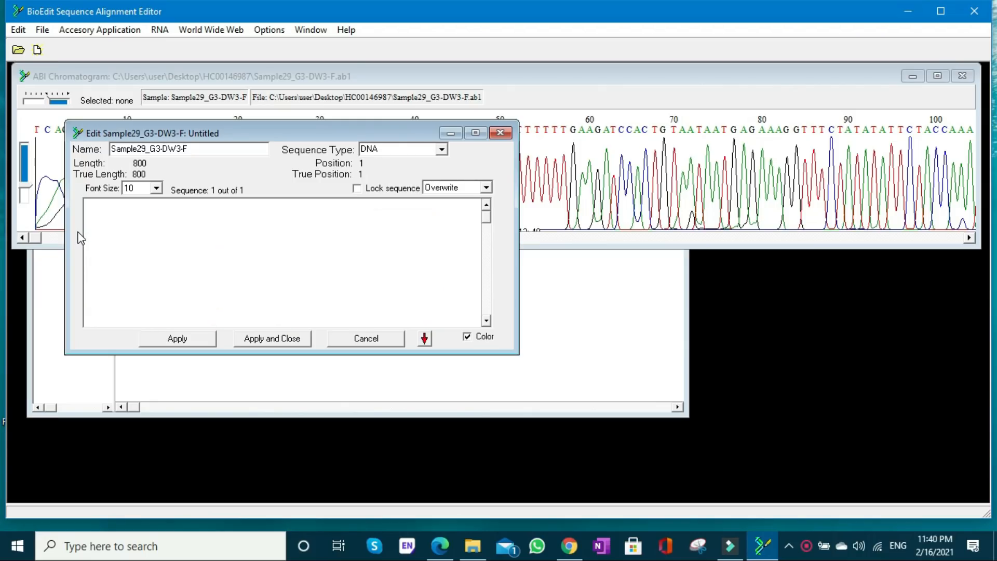
click(262, 340)
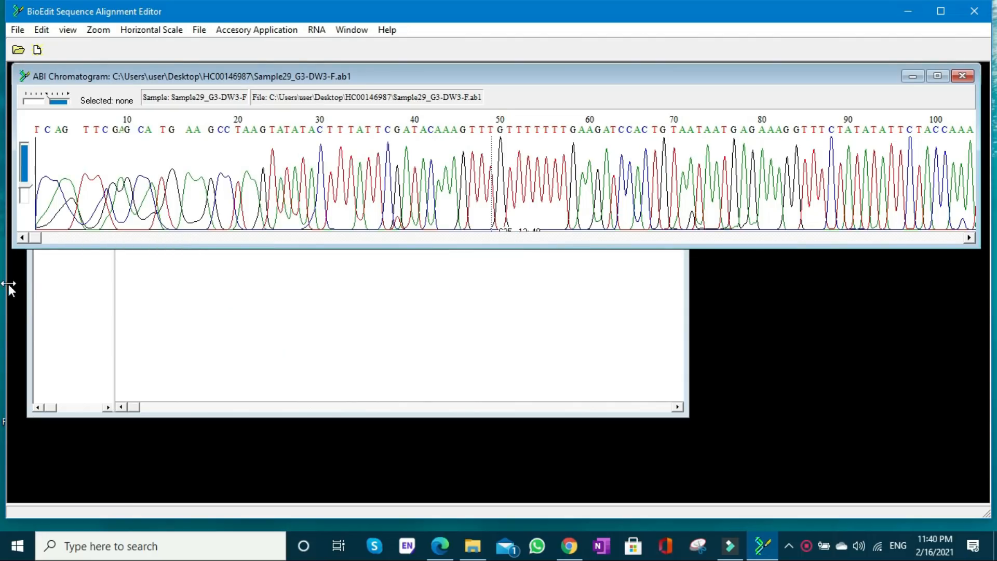
click(69, 274)
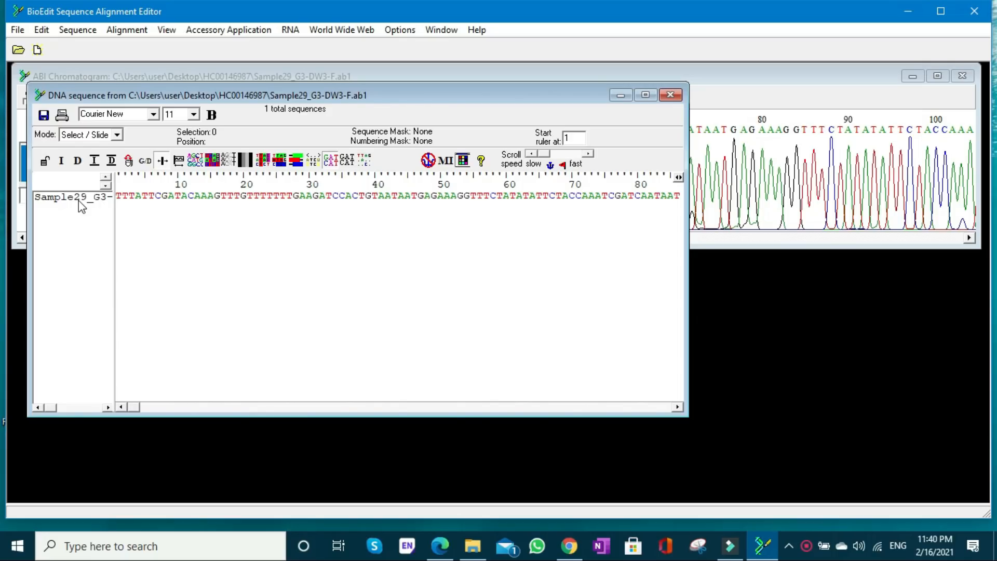
- Switch to File Explorer and open Sample29_H3-DW3-R.ab1 from the HC00146987 folder in BioEdit
click(473, 546)
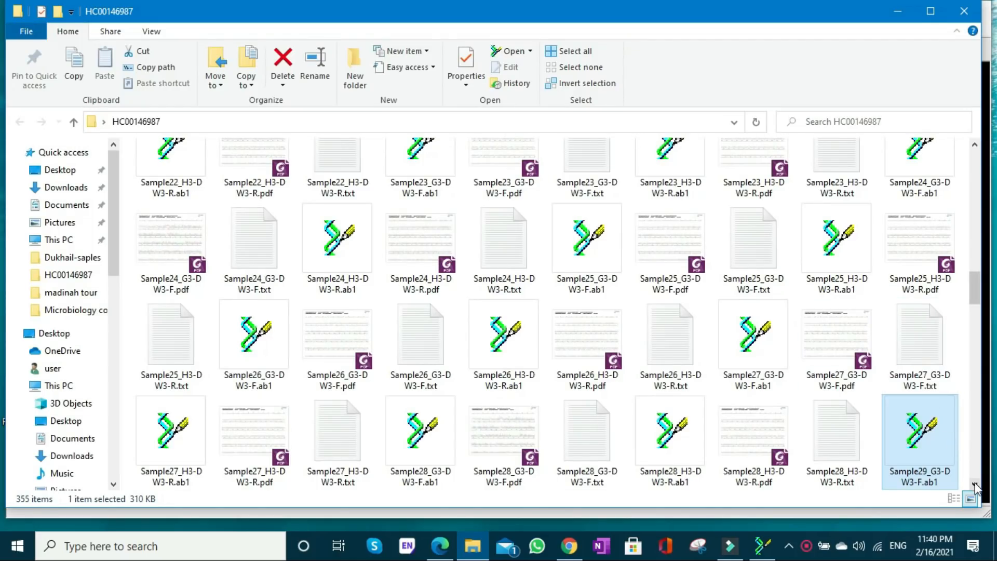
scroll(920, 473, down, 3)
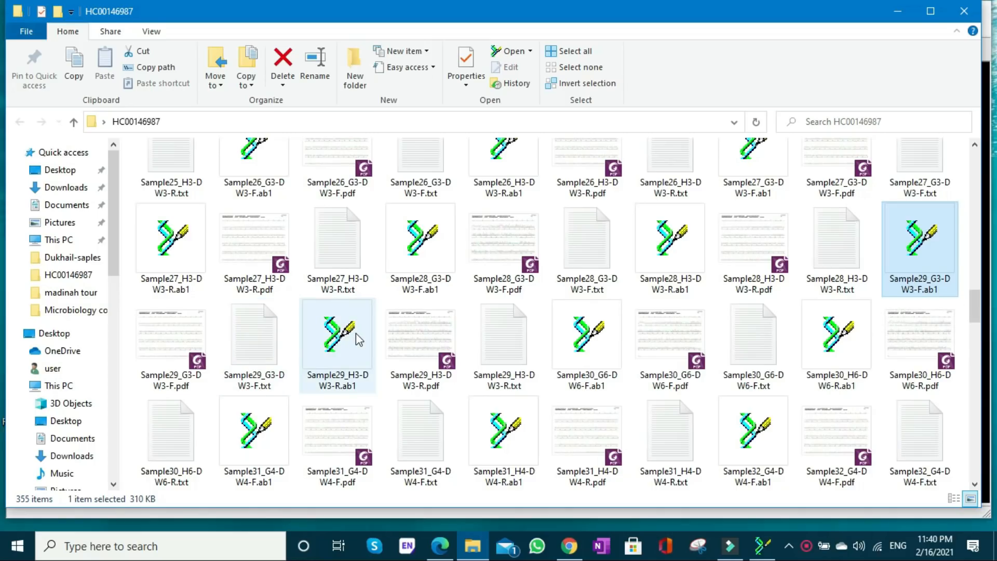
click(334, 349)
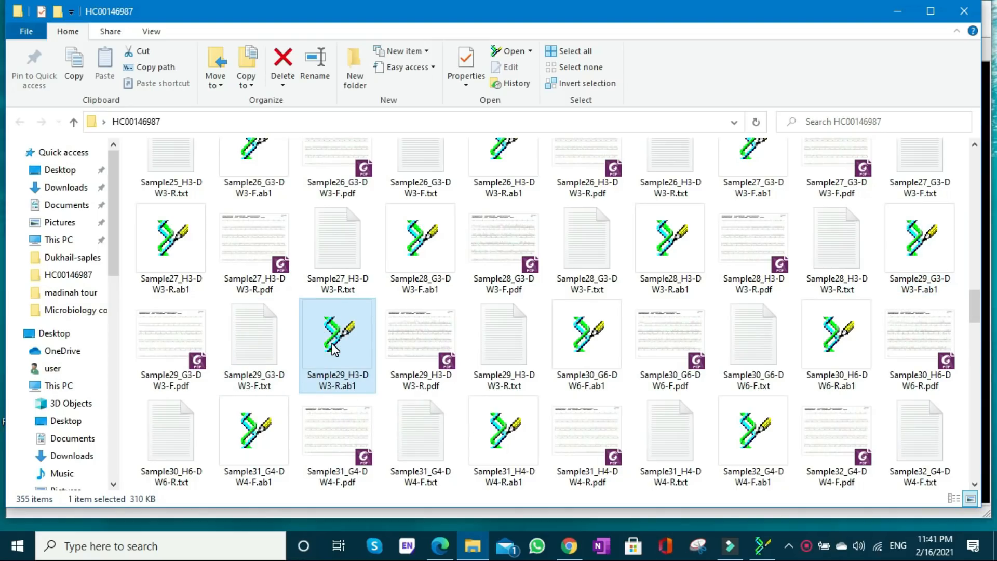
double_click(337, 334)
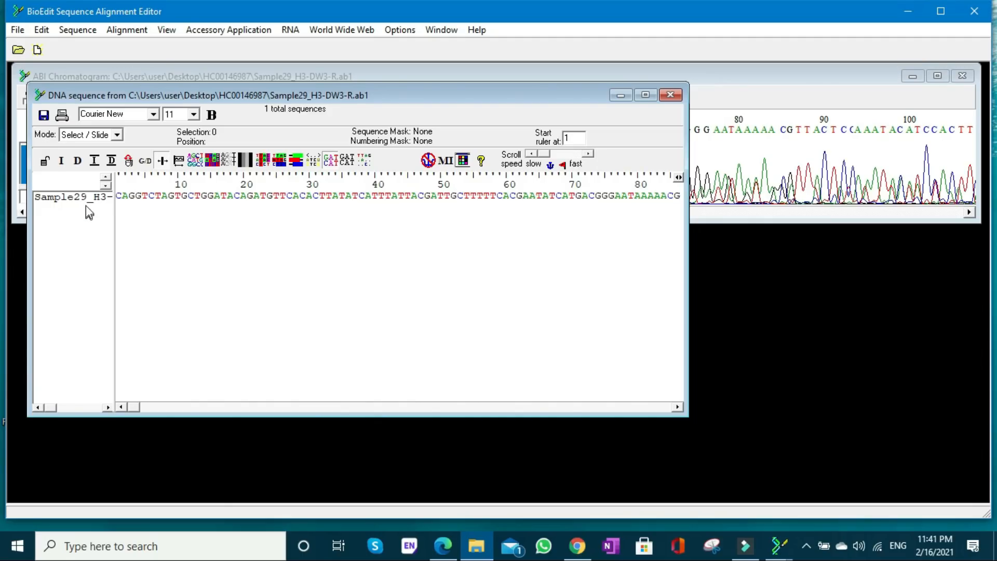
- Inspect the Sample29_H3-DW3-R chromatogram from its start to about base 660, adjusting the vertical scale to judge where to trim
click(717, 212)
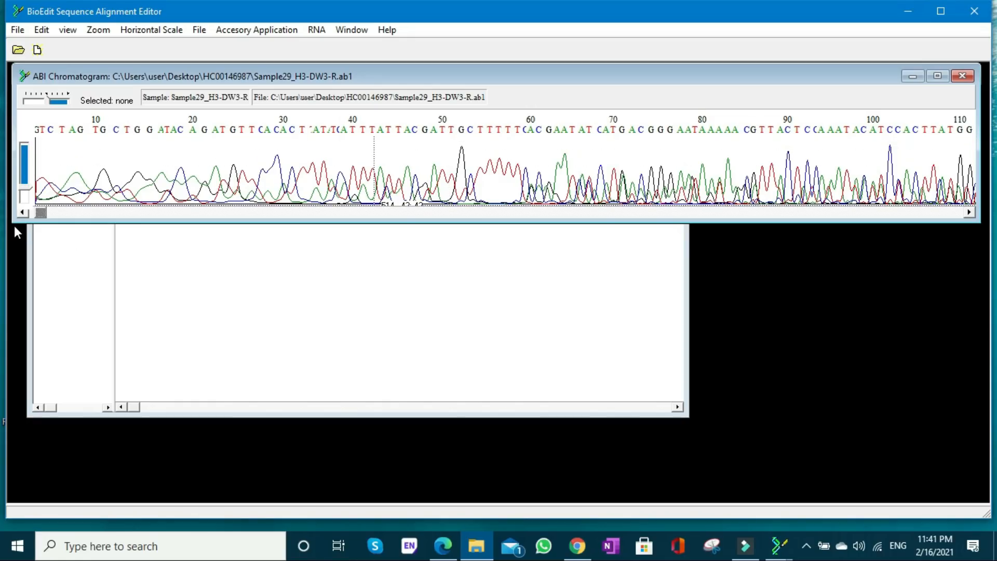
mouse_move(40, 209)
mouse_down()
mouse_move(63, 213)
mouse_move(33, 213)
mouse_up()
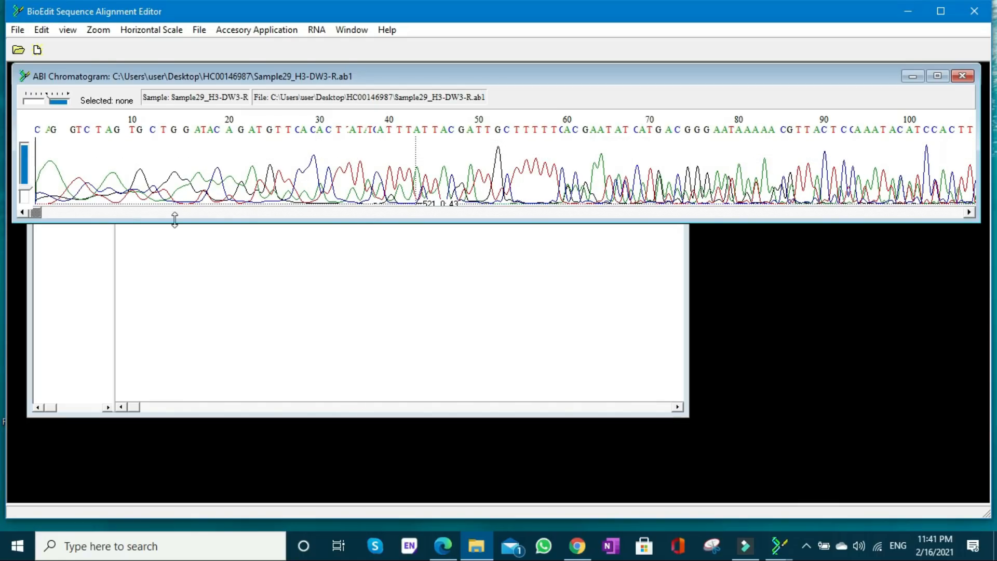
drag(26, 194, 30, 186)
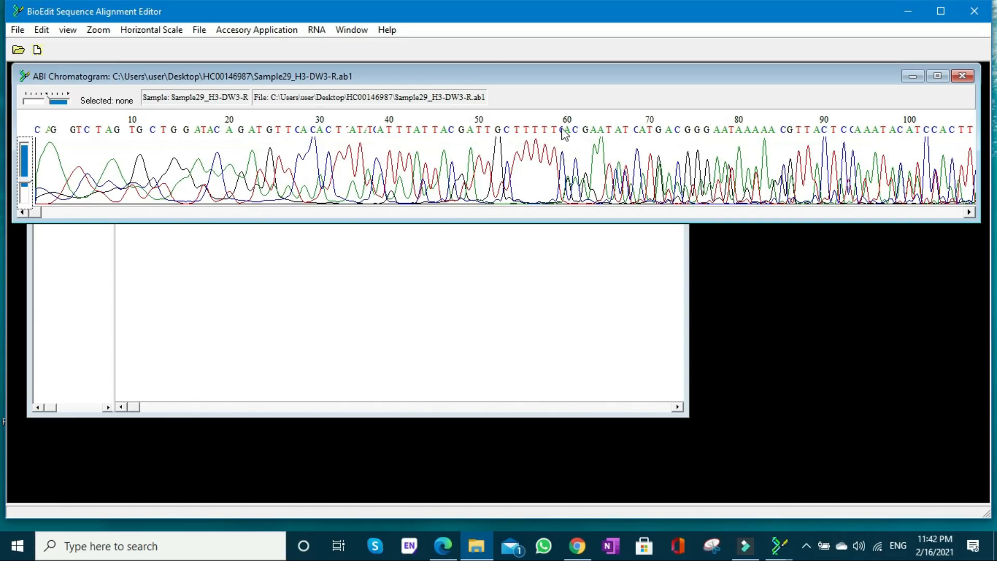
drag(37, 213, 608, 214)
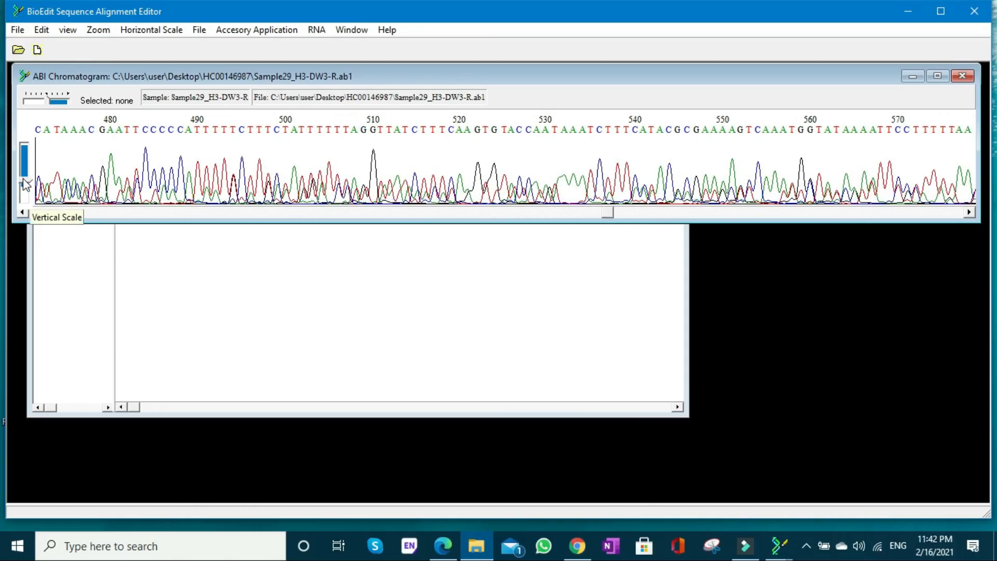
drag(24, 184, 24, 192)
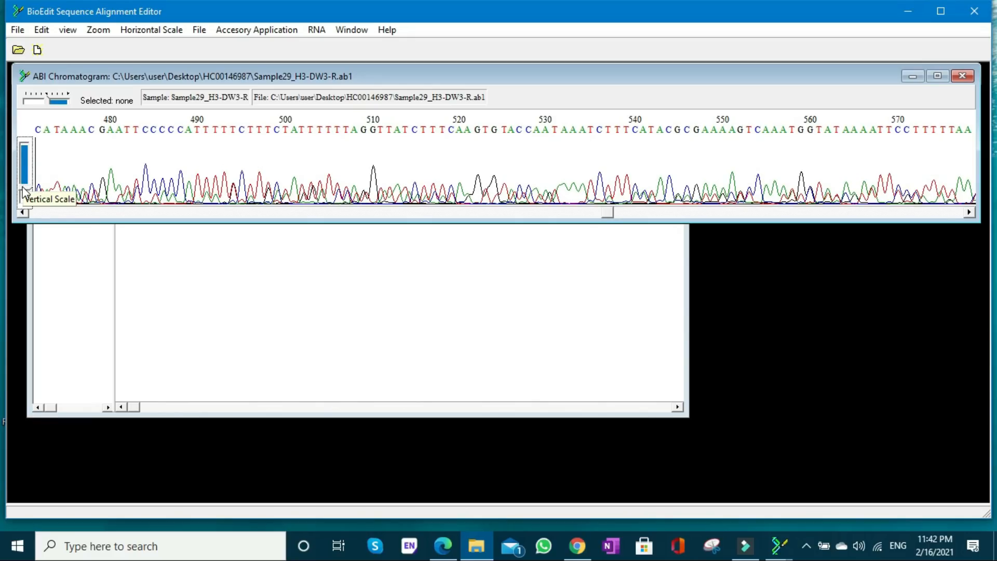
drag(606, 213, 699, 211)
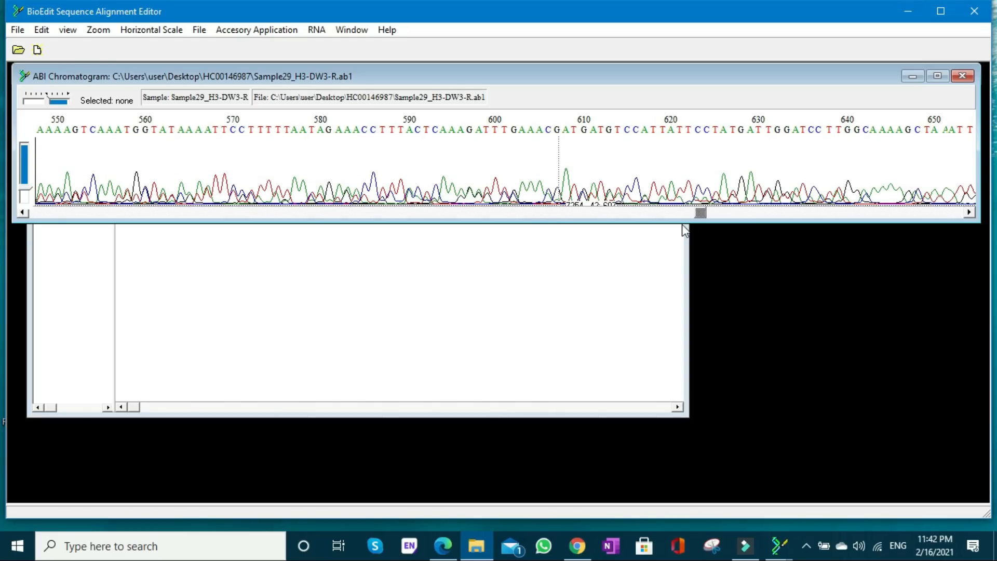
mouse_move(703, 213)
mouse_down()
mouse_move(918, 213)
mouse_move(718, 213)
mouse_up()
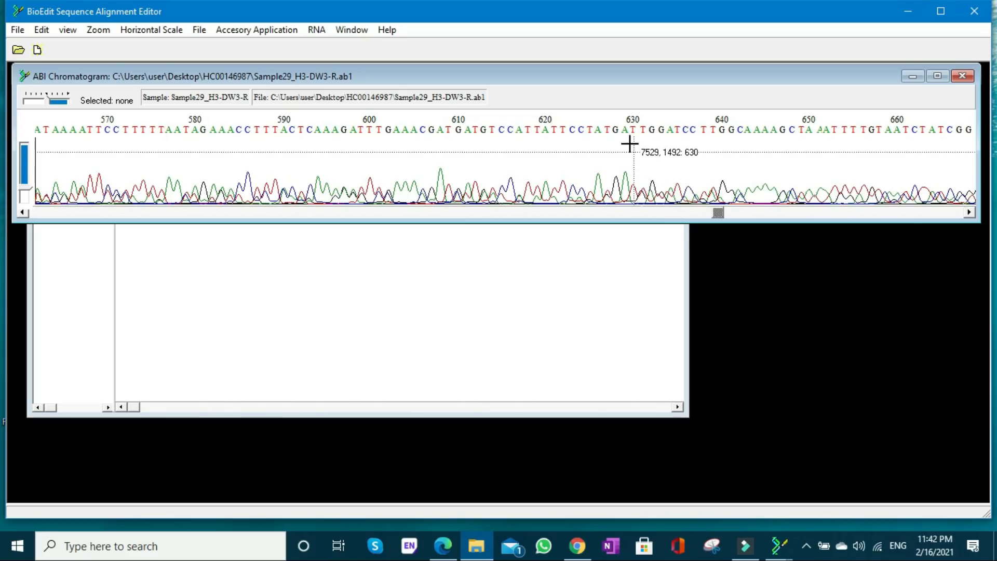
- Open the Sample29_H3-DW3-R sequence for editing and delete bases 631 to 861
click(52, 255)
double_click(72, 202)
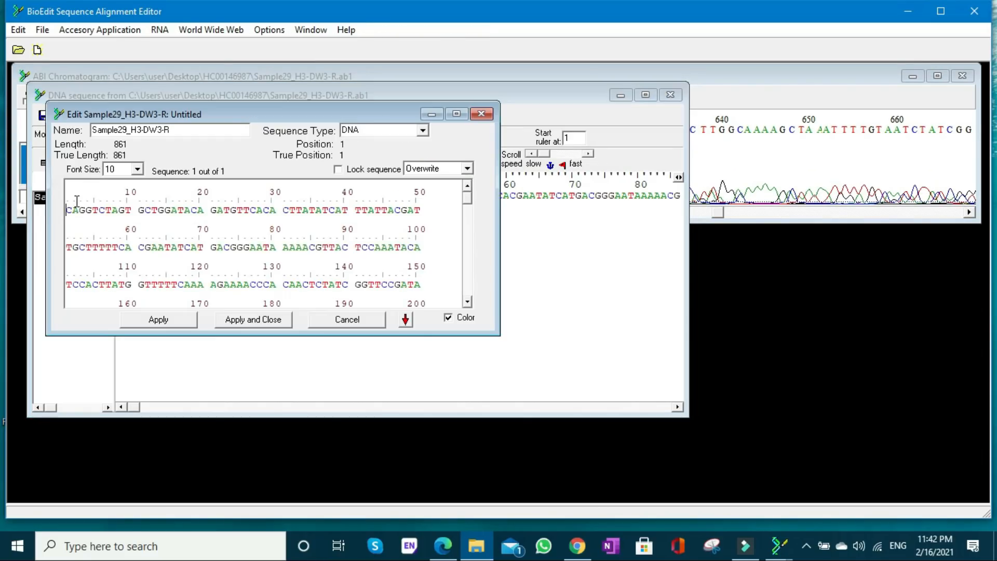
drag(469, 200, 473, 254)
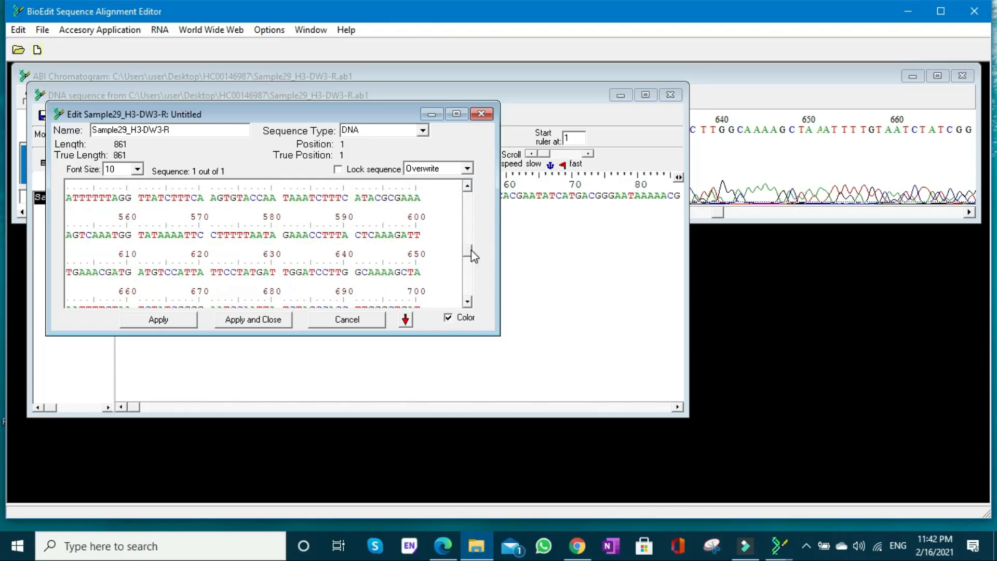
drag(283, 270, 393, 323)
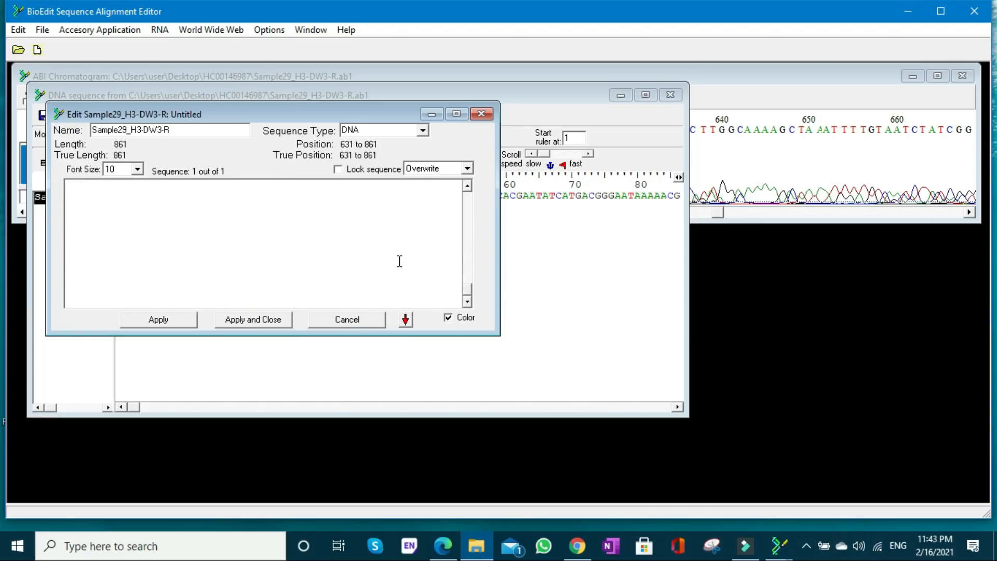
key(Delete)
- Delete bases 1 to 60 from the start of the Sample29_H3-DW3-R sequence, then apply and close the edit
click(483, 241)
click(469, 287)
drag(468, 229, 468, 194)
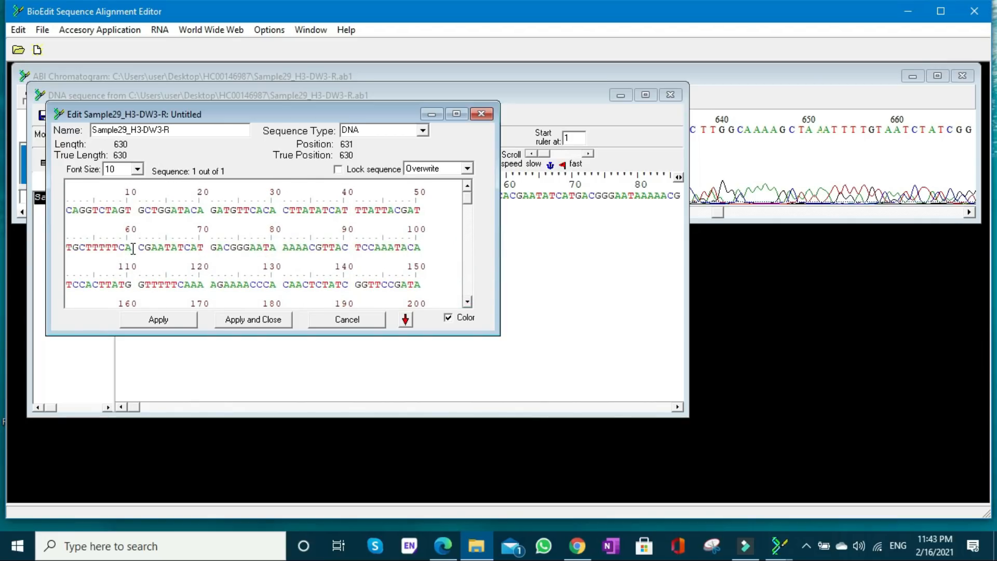
drag(133, 247, 68, 214)
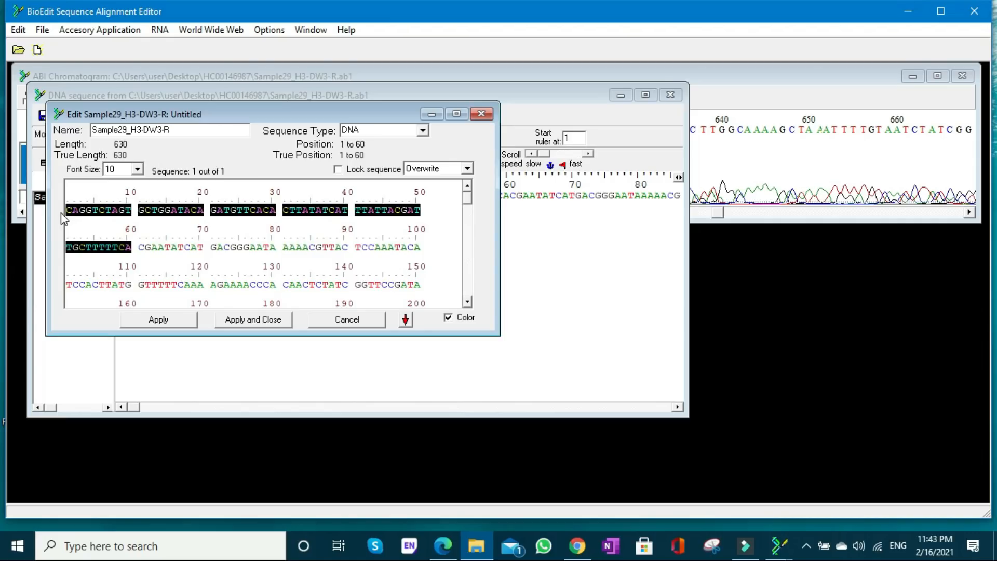
key(Delete)
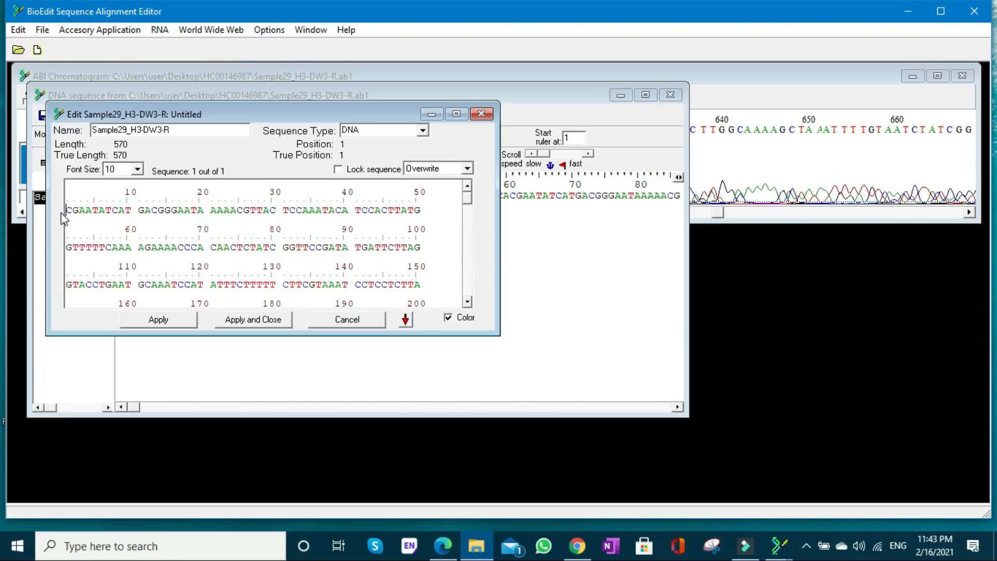
click(268, 318)
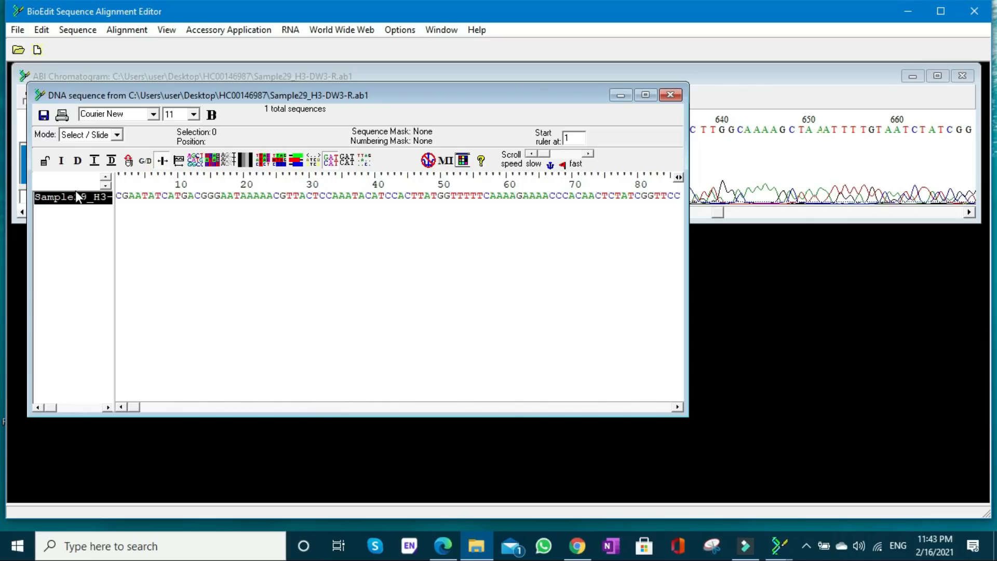
- Convert the trimmed Sample29_H3-DW3-R sequence to its reverse complement
click(77, 32)
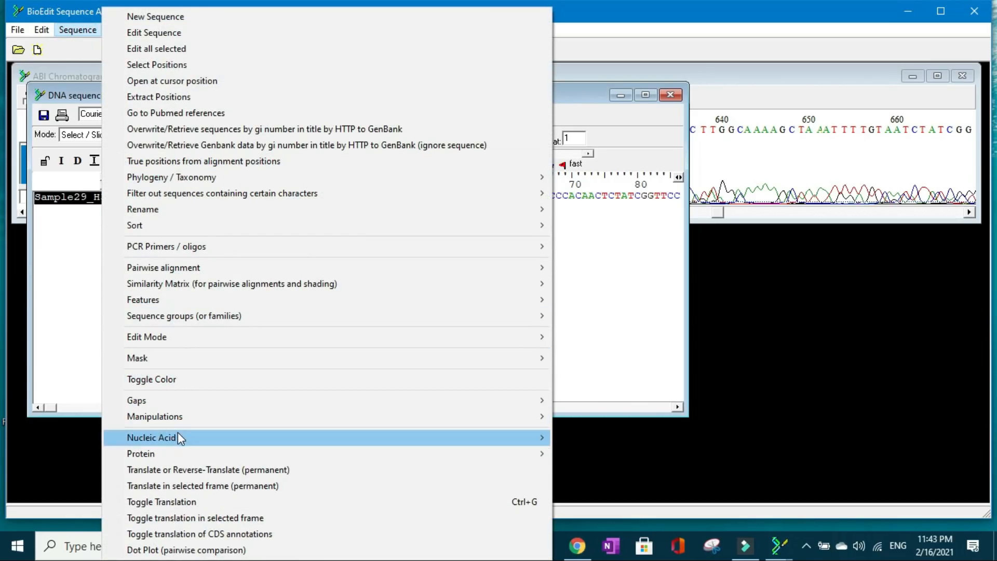
mouse_move(178, 437)
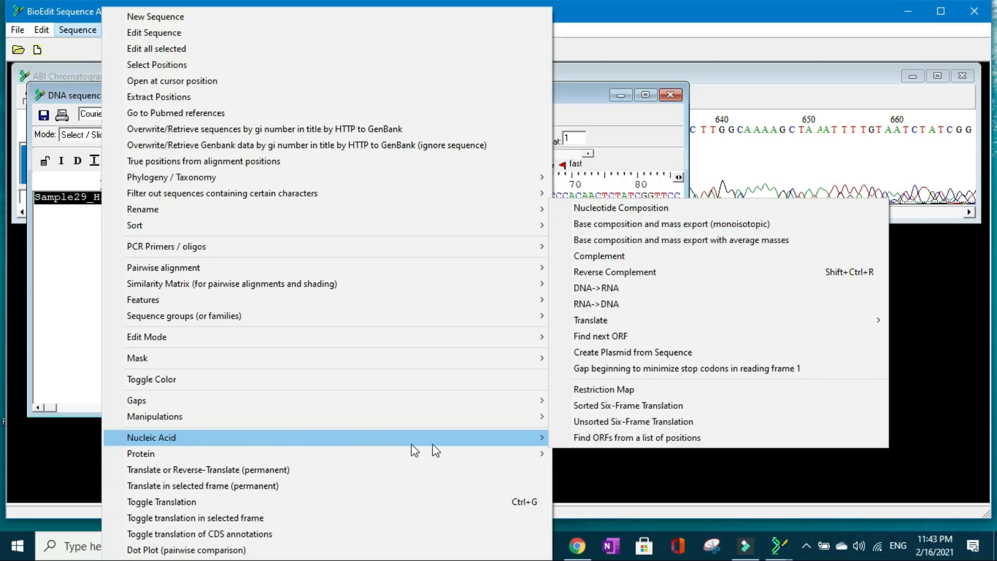
click(630, 273)
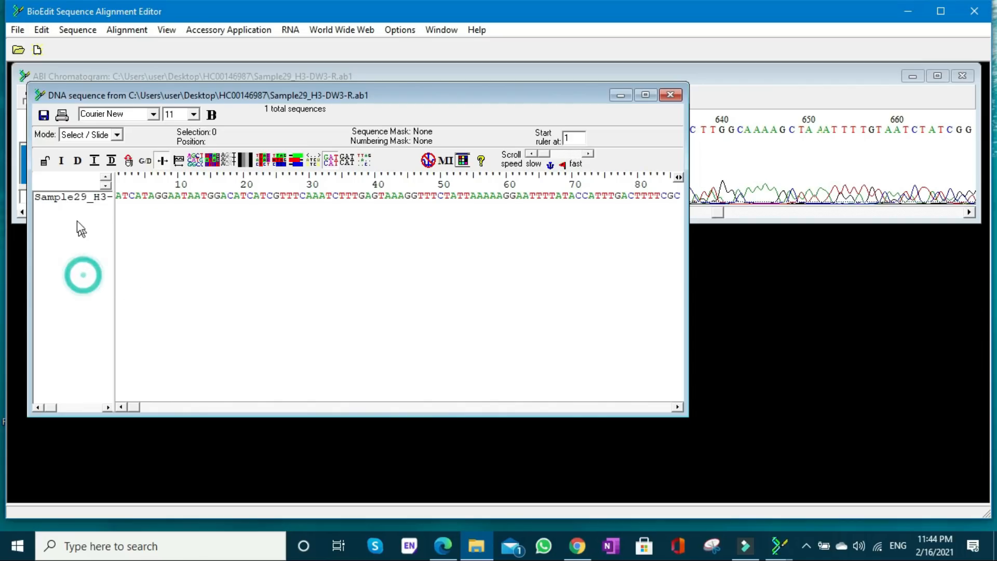
- Open the reverse-complemented Sample29_H3-DW3-R sequence for editing and copy all 570 bases
double_click(75, 196)
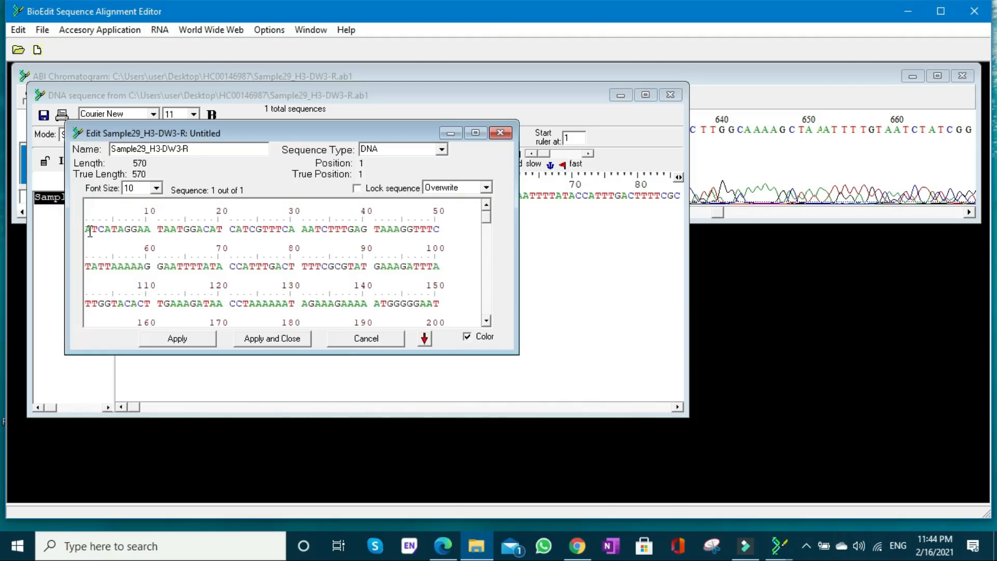
drag(86, 228, 456, 329)
key(ctrl+c)
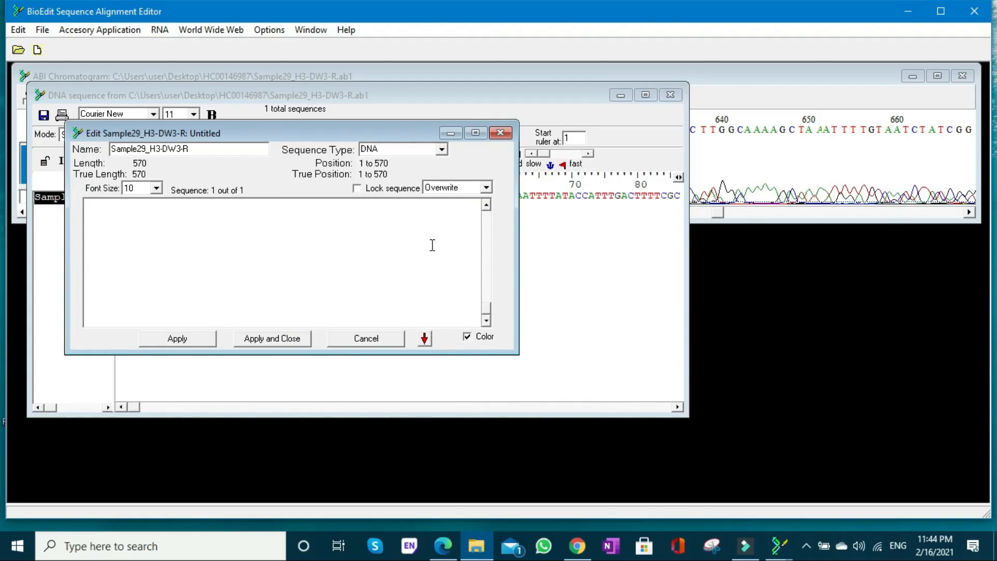
click(778, 549)
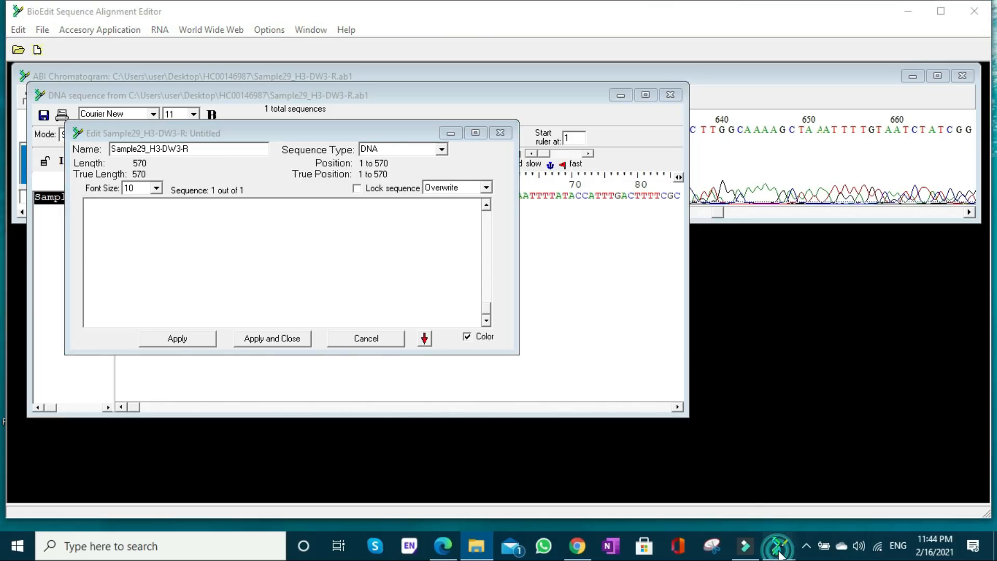
click(850, 463)
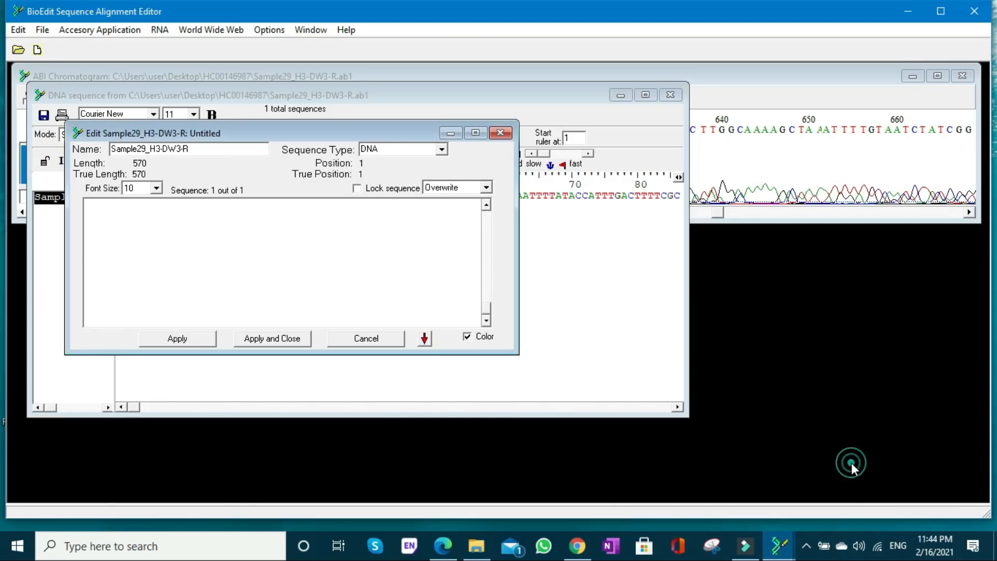
- Switch to the Sample29_G3-DW3-F BioEdit window and create a new sequence containing the copied reverse-read bases
mouse_move(779, 553)
click(701, 467)
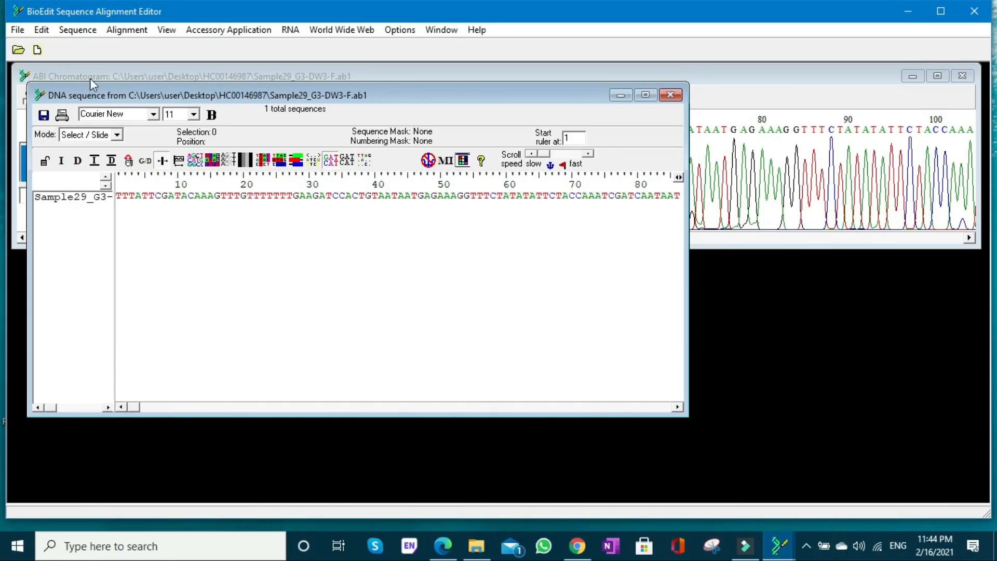
click(77, 30)
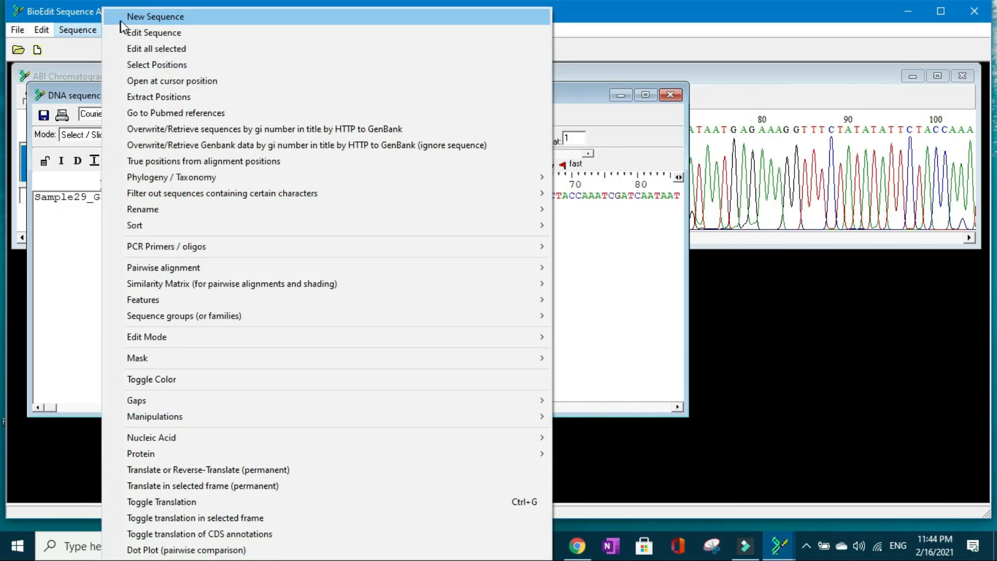
click(135, 18)
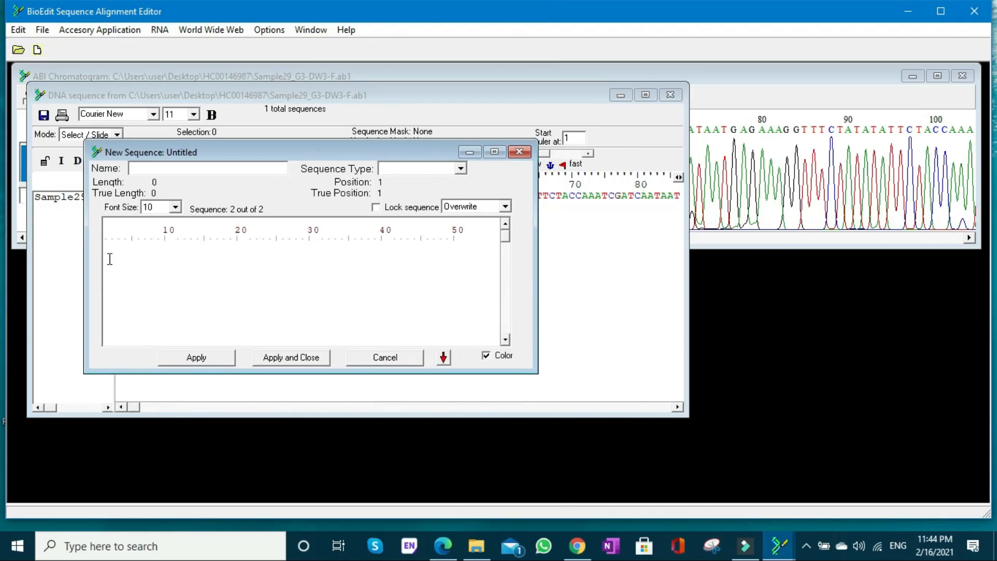
key(ctrl+v)
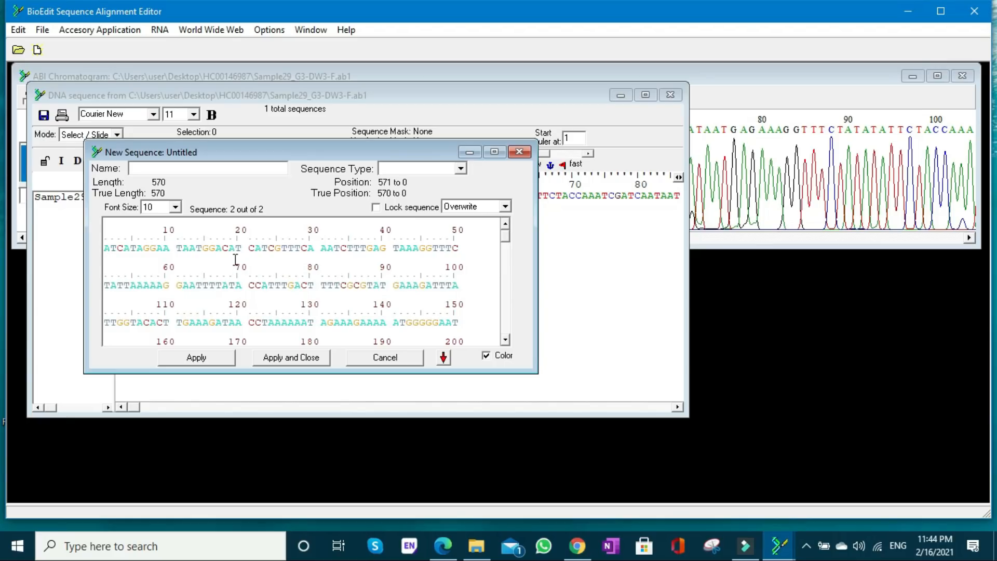
- Copy the name Sample29_H3-DW3-R from the reverse read's edit window into the new sequence's name
click(779, 544)
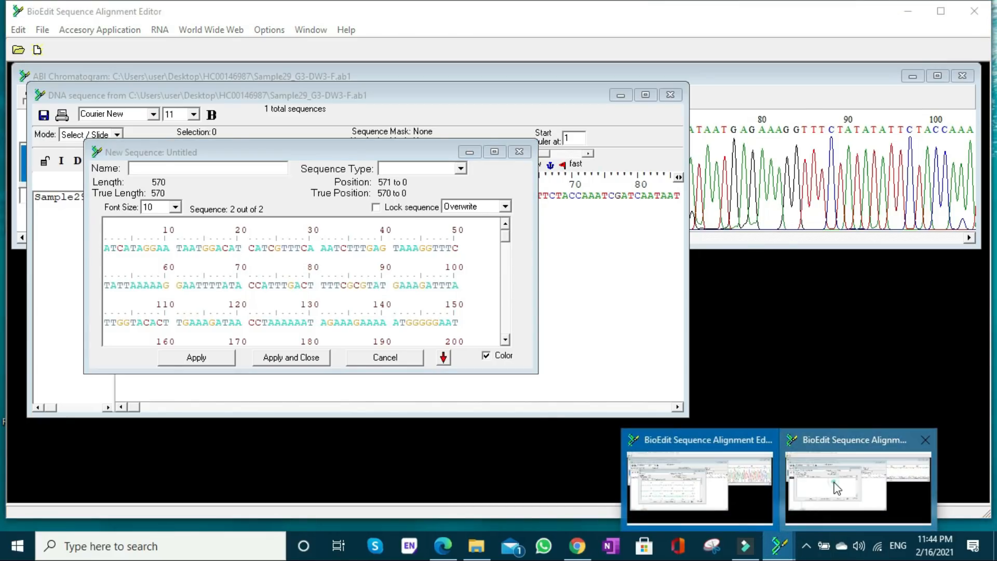
click(830, 484)
drag(190, 149, 112, 147)
right_click(146, 151)
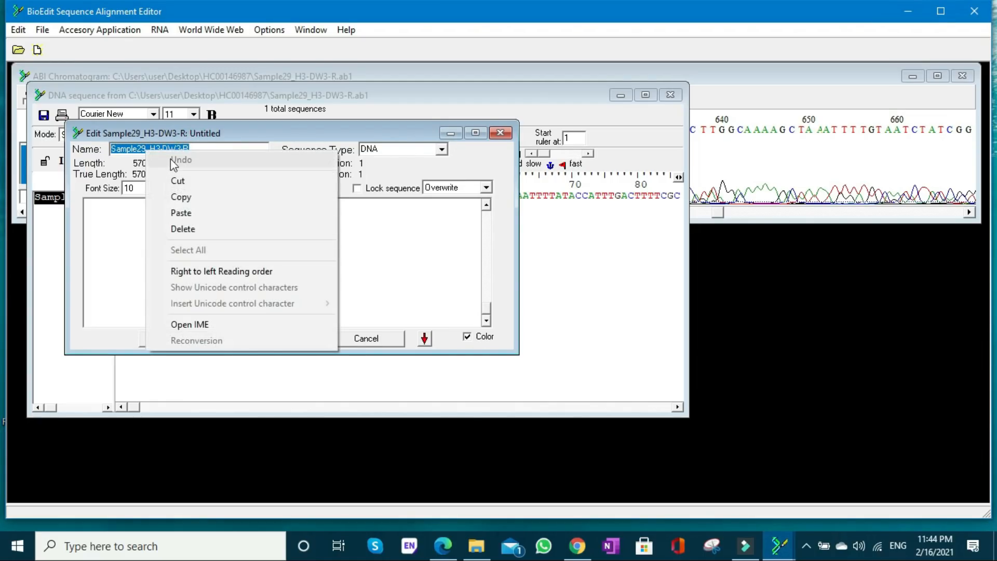
click(189, 204)
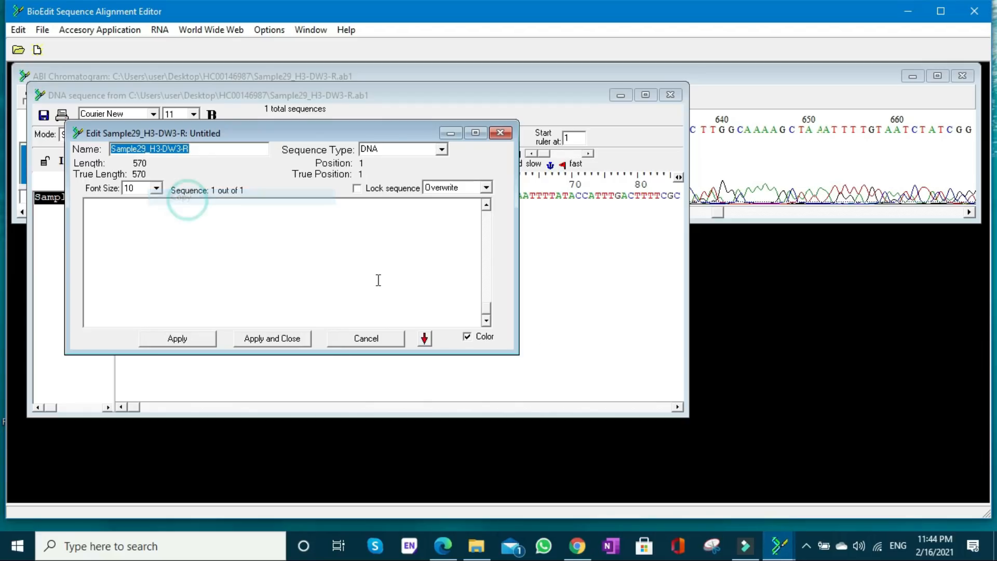
click(779, 545)
click(734, 505)
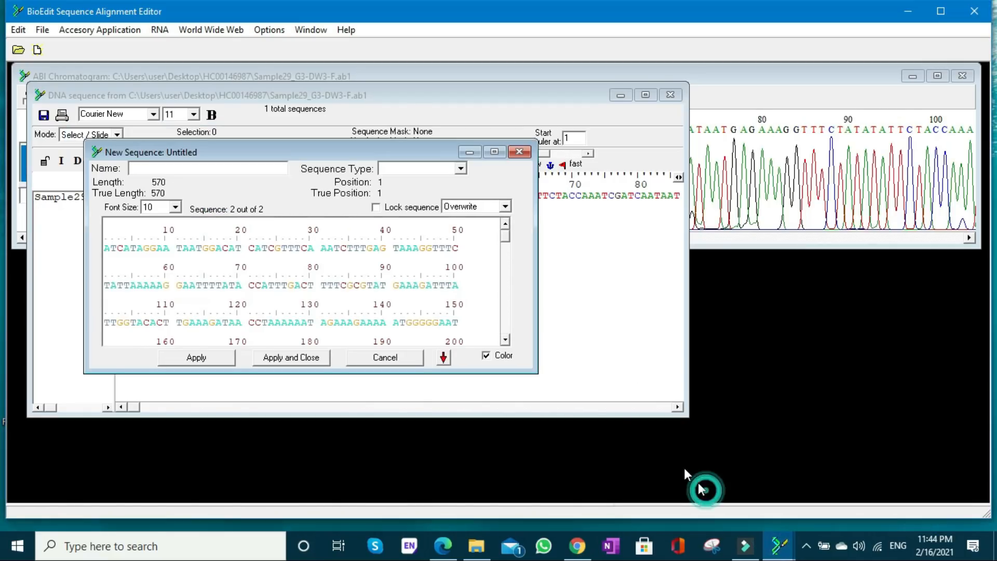
right_click(262, 173)
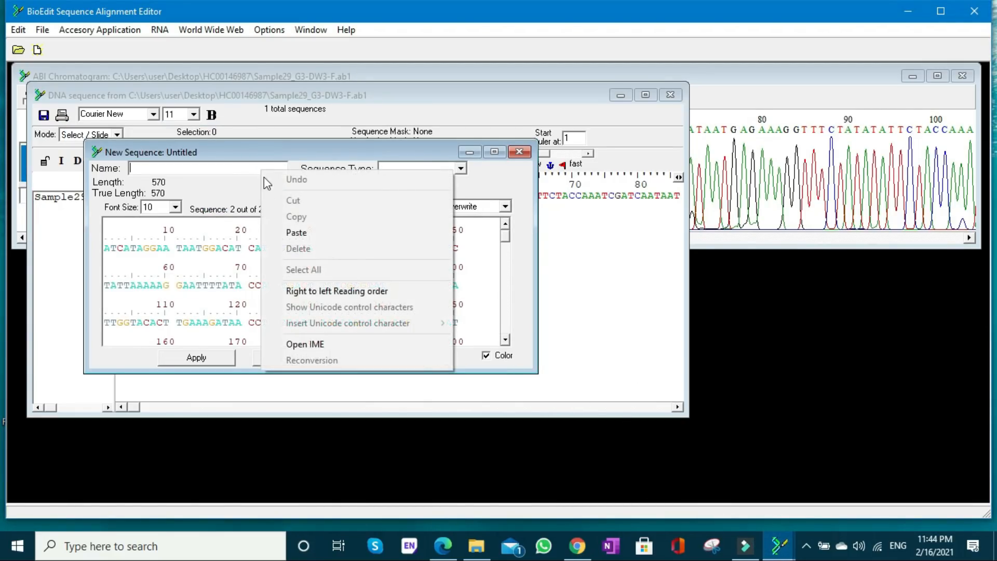
click(293, 230)
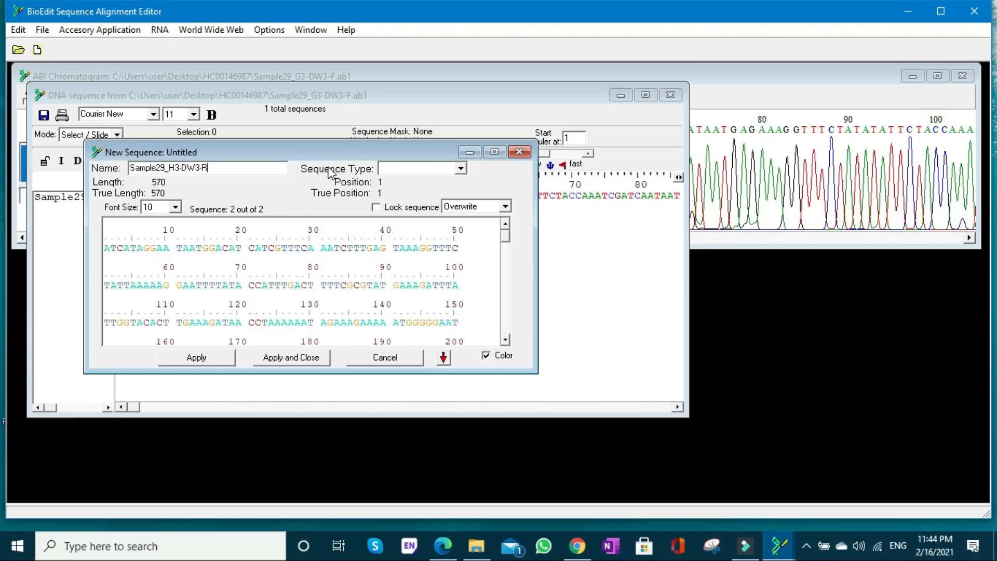
- Set the new sequence's type to DNA, then apply and close it
click(461, 170)
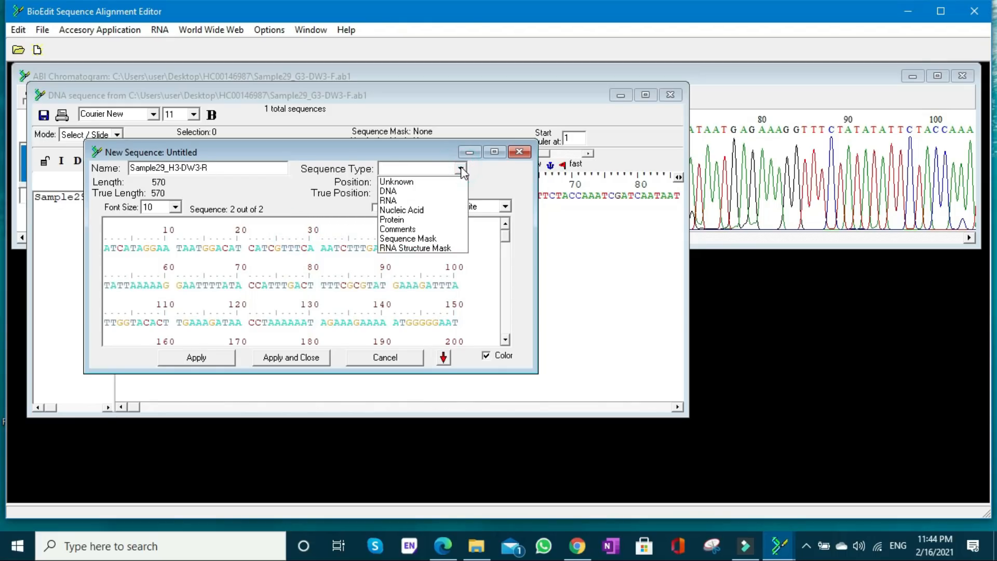
click(404, 191)
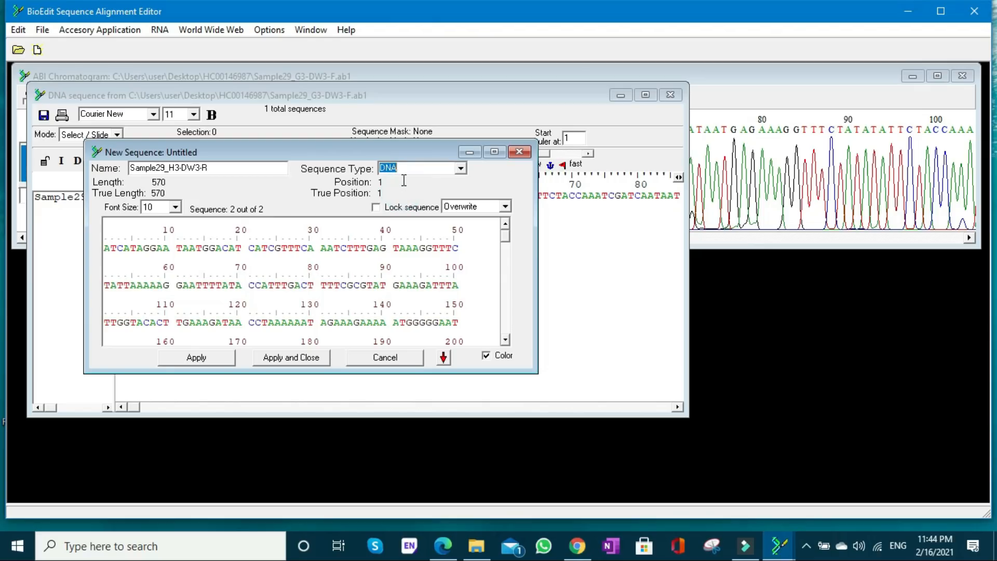
click(293, 359)
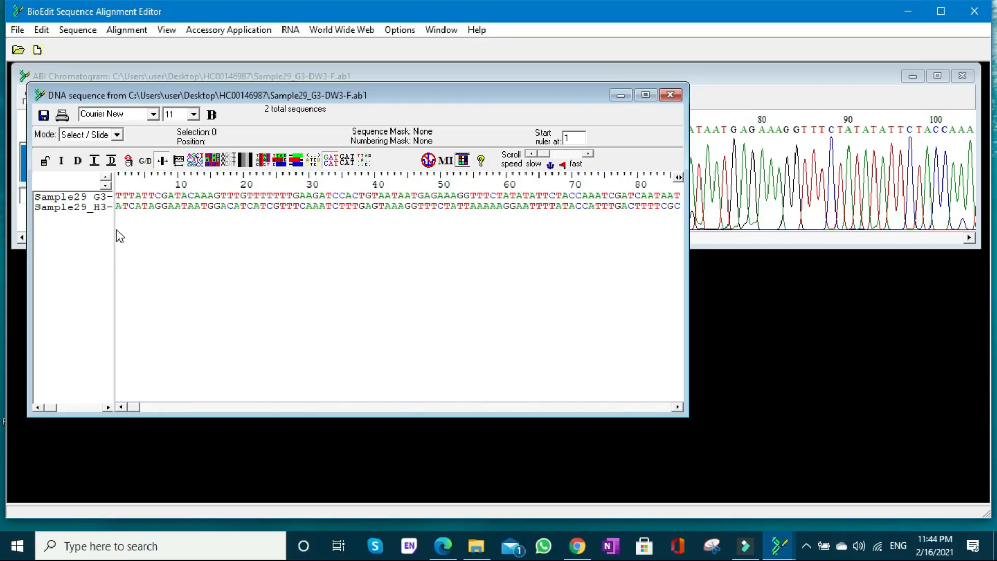
- Widen the sequence title column and run a full ClustalW multiple alignment of both Sample29 sequences with 1000 bootstraps
drag(115, 225, 163, 225)
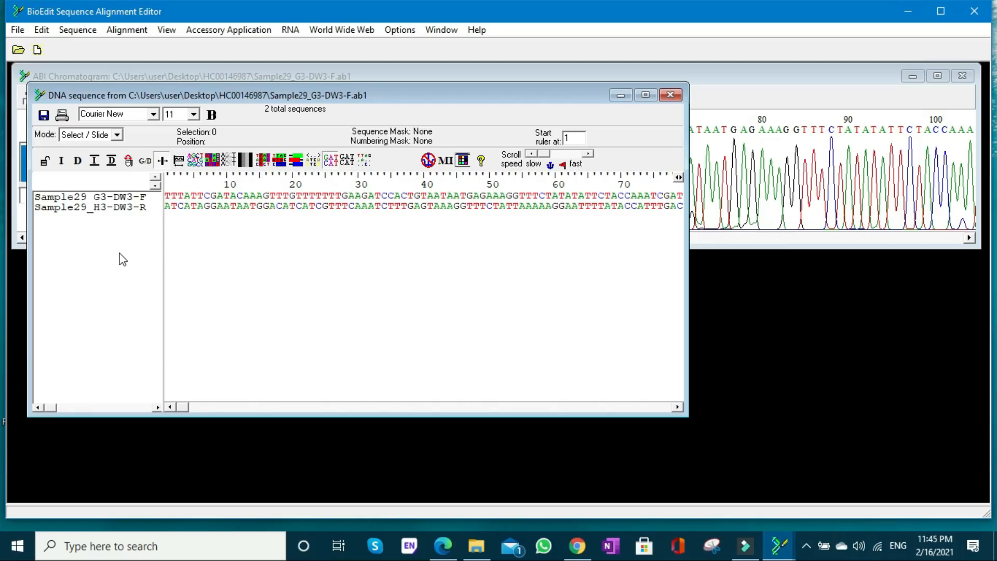
key(ctrl+a)
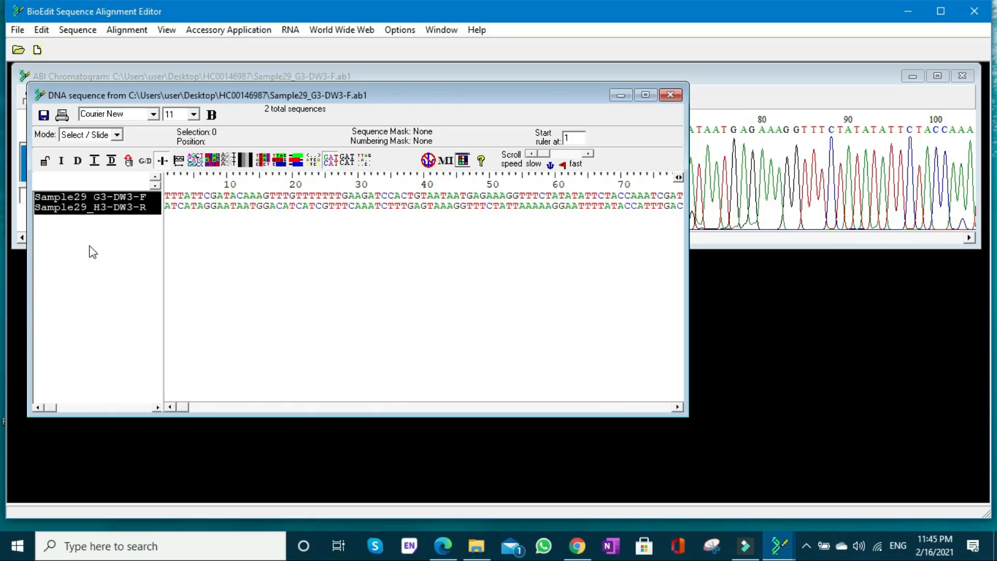
click(227, 31)
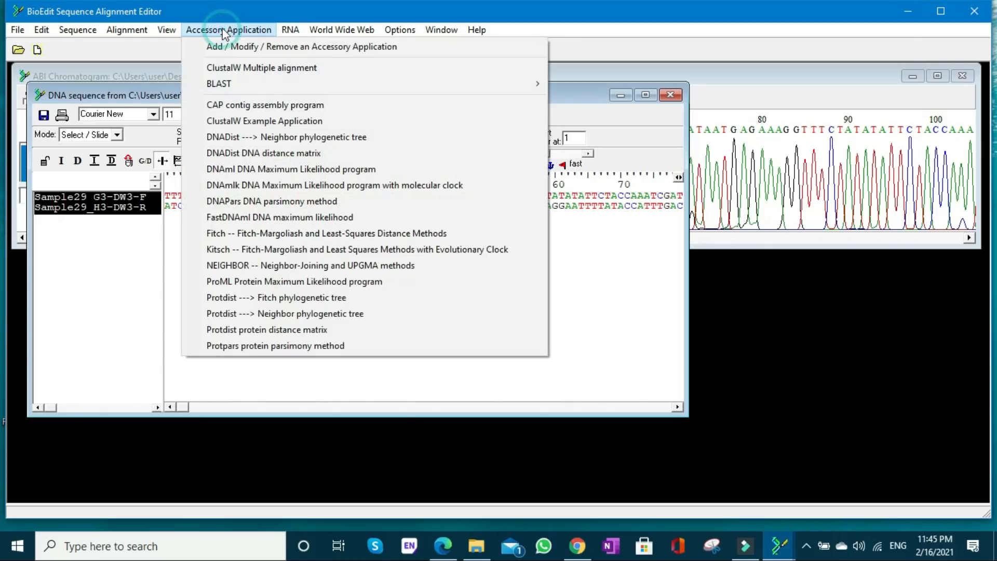
click(261, 69)
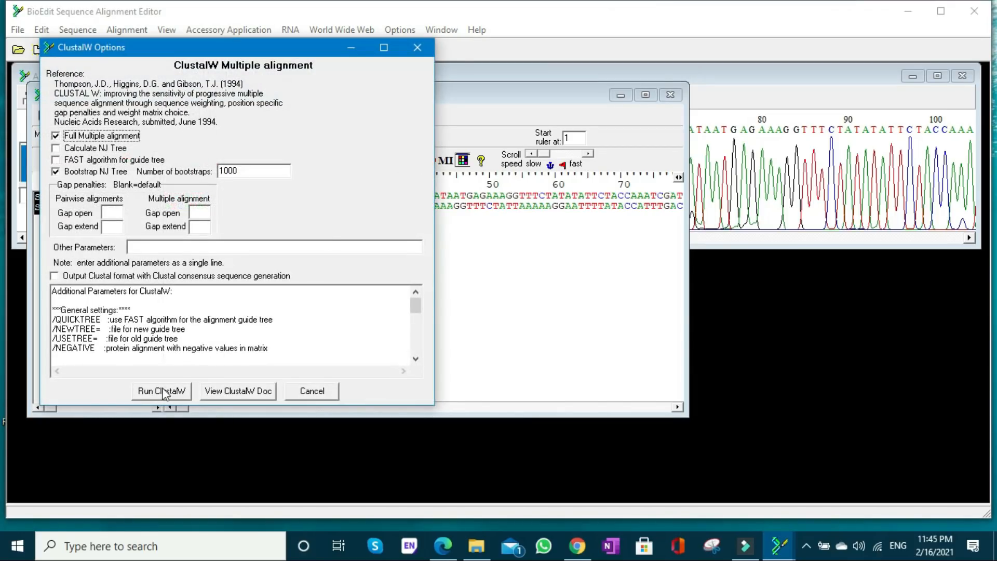
click(164, 394)
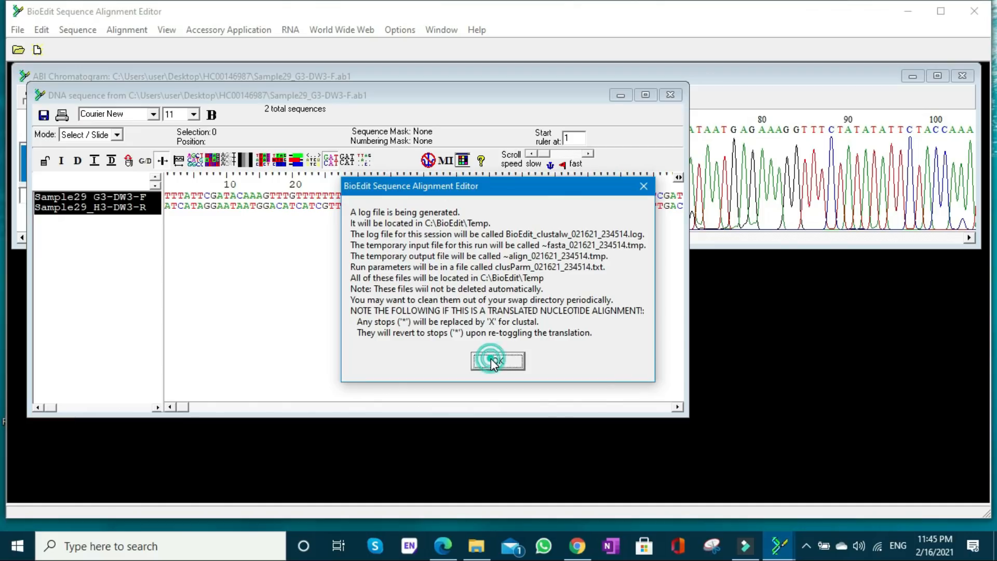
click(493, 361)
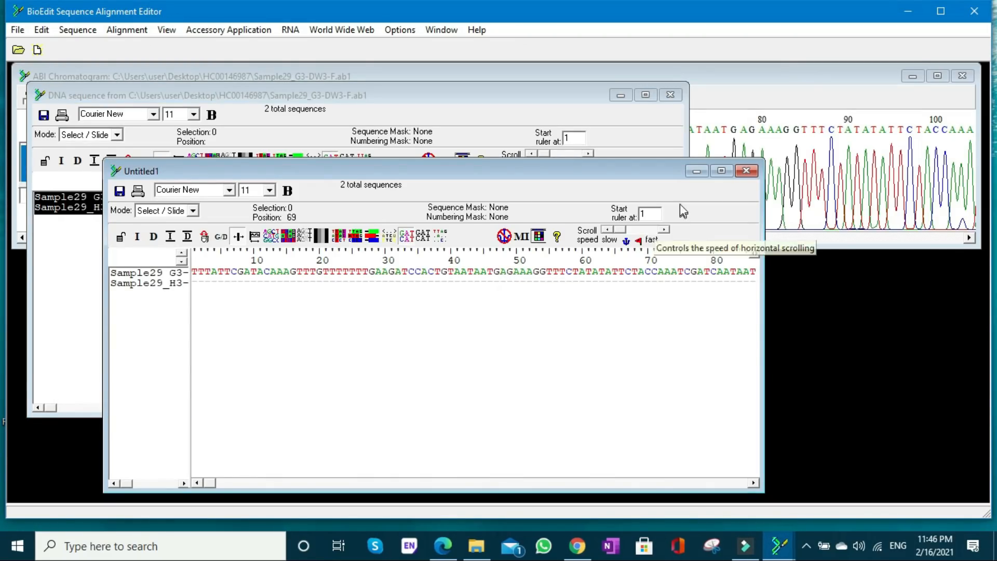
- Shade identities and similarities in the maximized alignment window and examine where the forward and reverse reads overlap
click(341, 239)
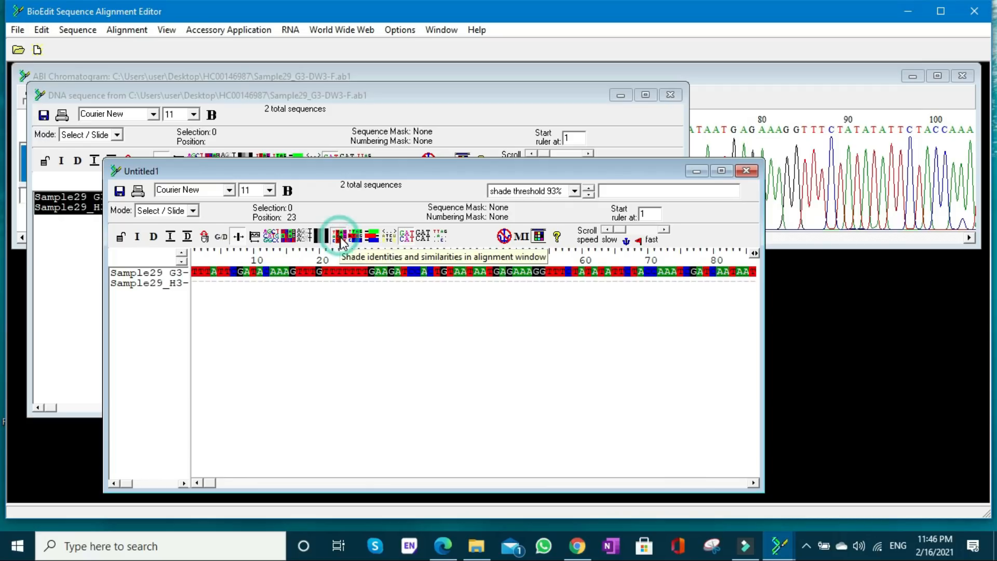
click(720, 171)
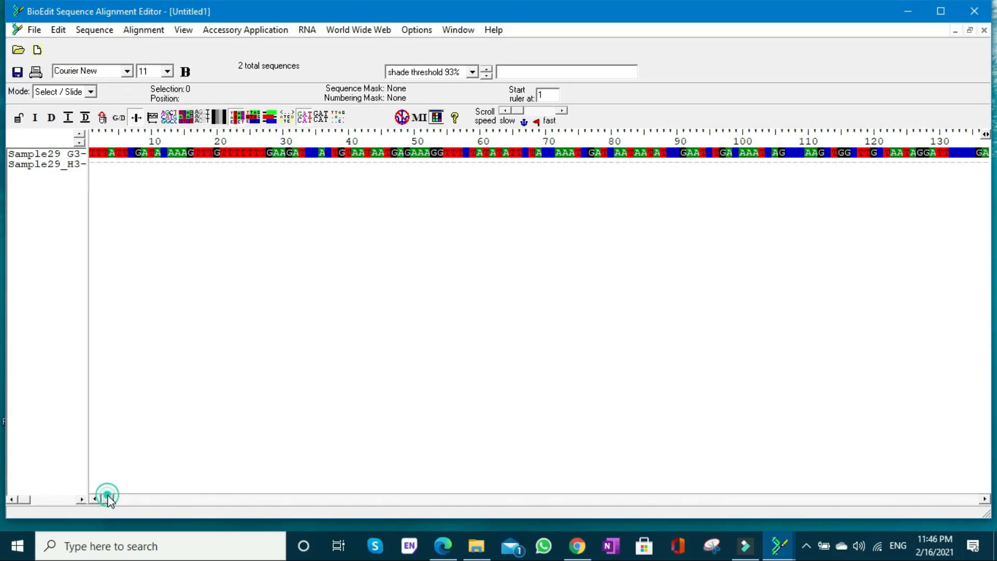
drag(108, 499, 920, 498)
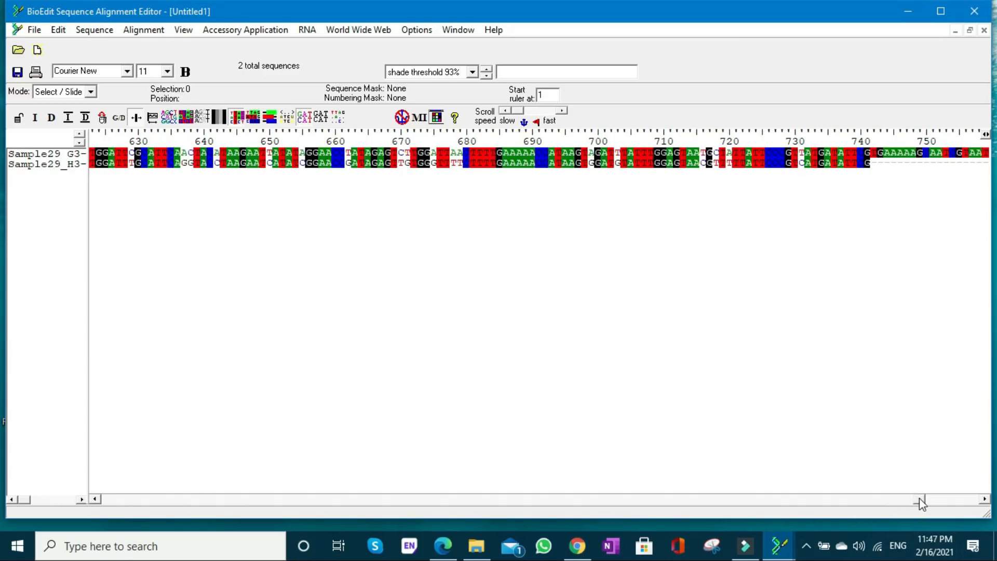
drag(919, 497, 279, 498)
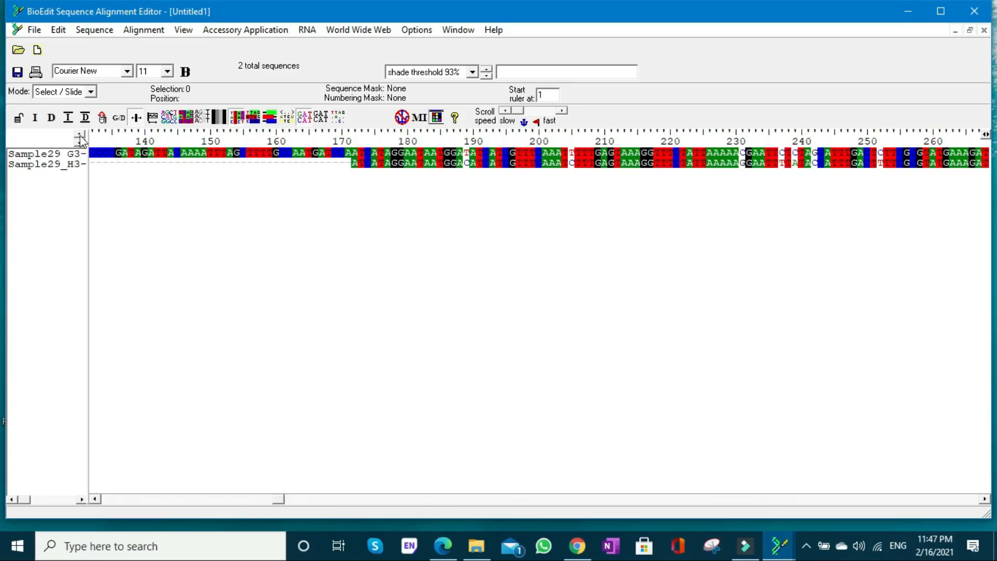
- Switch the alignment to Edit mode and restore its window over the forward read's chromatogram, with the first overlap mismatches in view
click(91, 91)
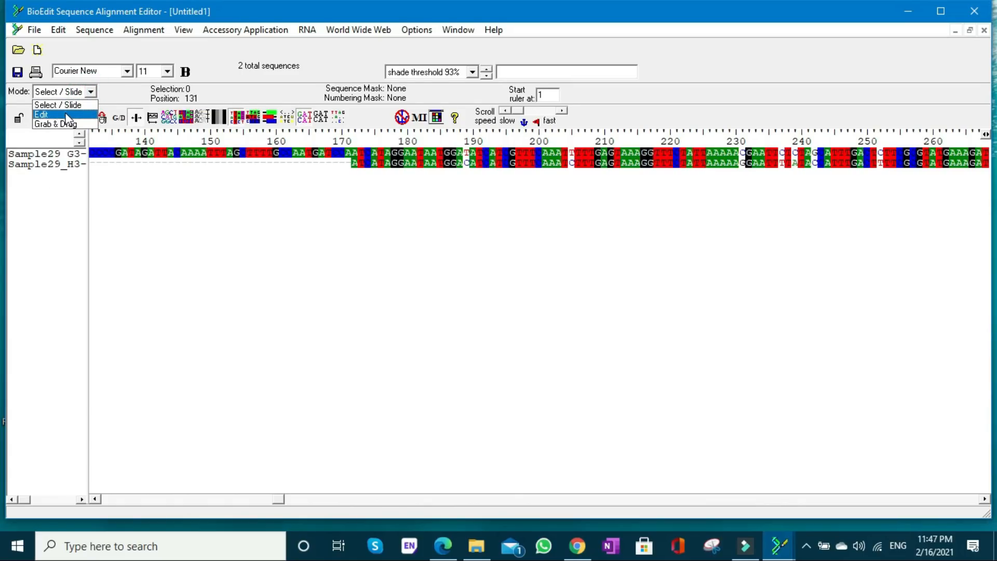
click(66, 114)
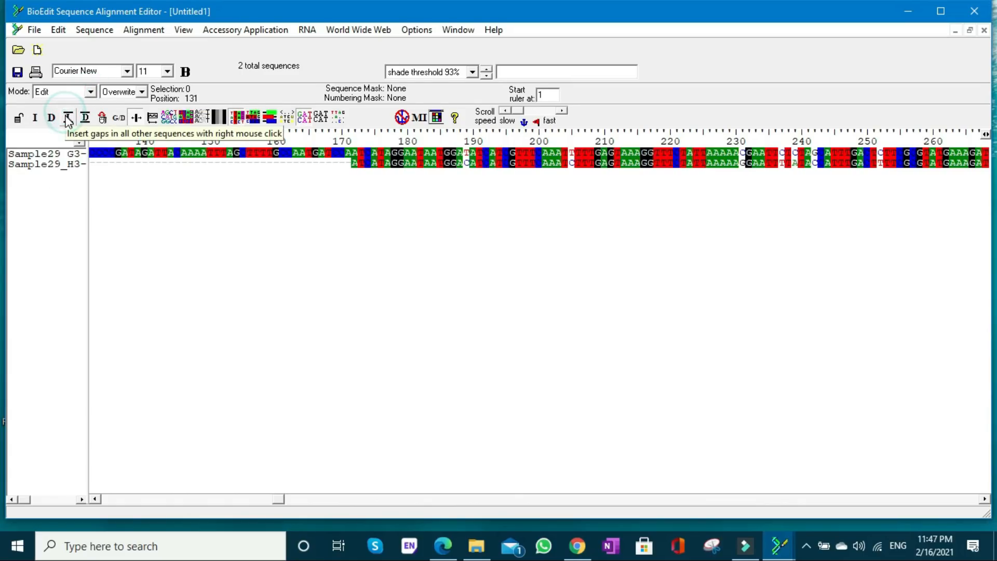
click(970, 30)
drag(472, 170, 374, 122)
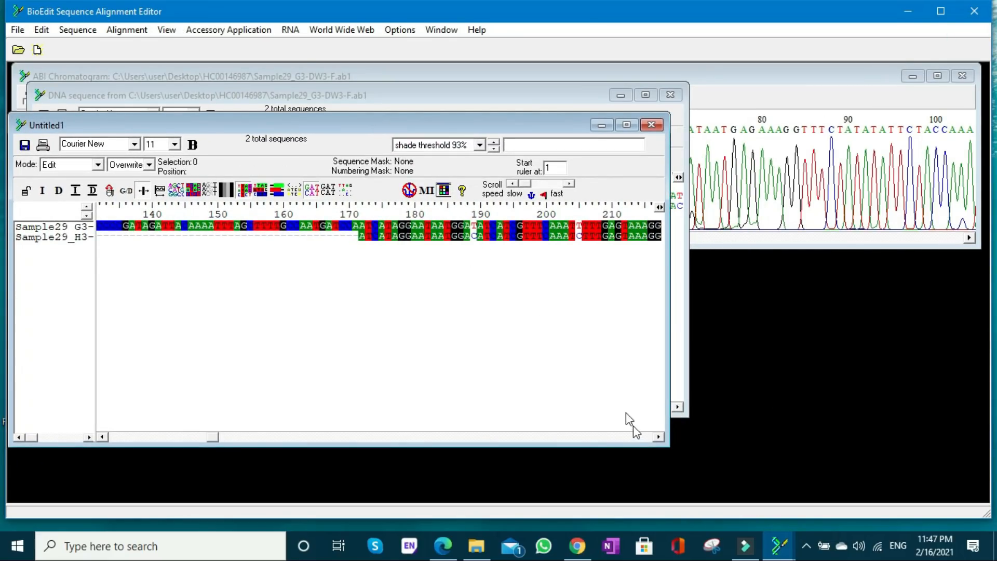
click(659, 438)
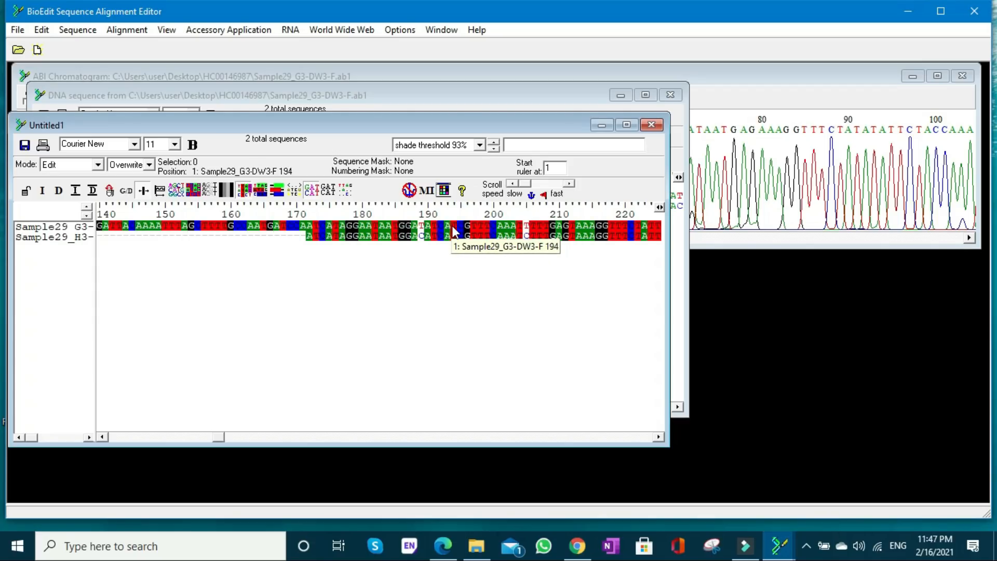
click(763, 238)
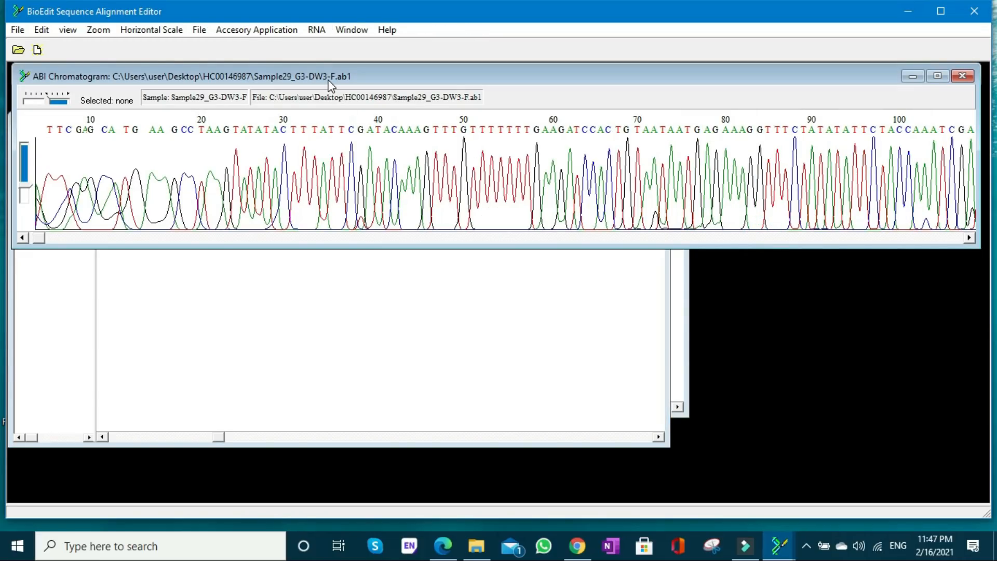
click(280, 294)
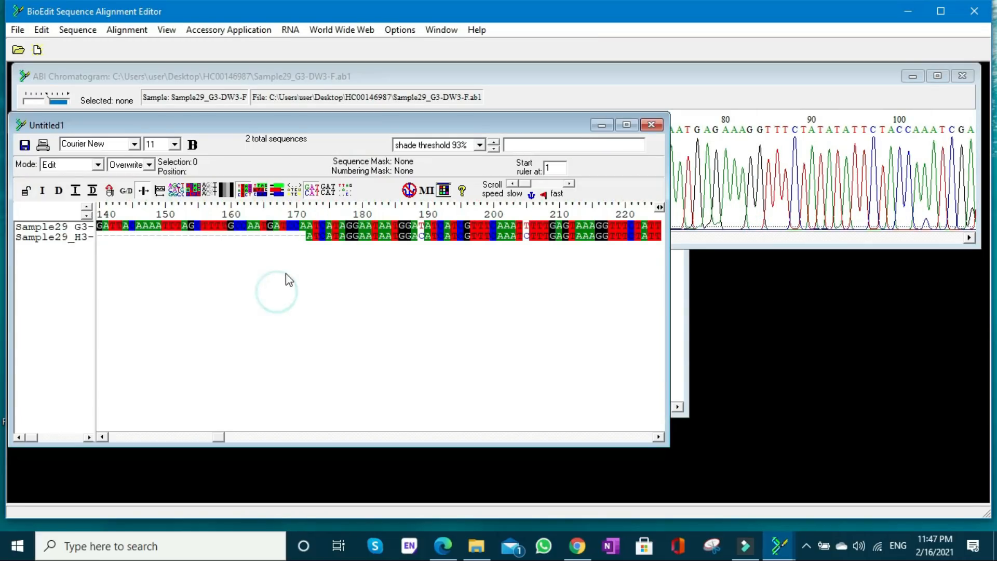
- Copy forward-read bases 173 to 188 from the alignment and find TCATAGGAATAATGGA in the forward chromatogram
click(323, 226)
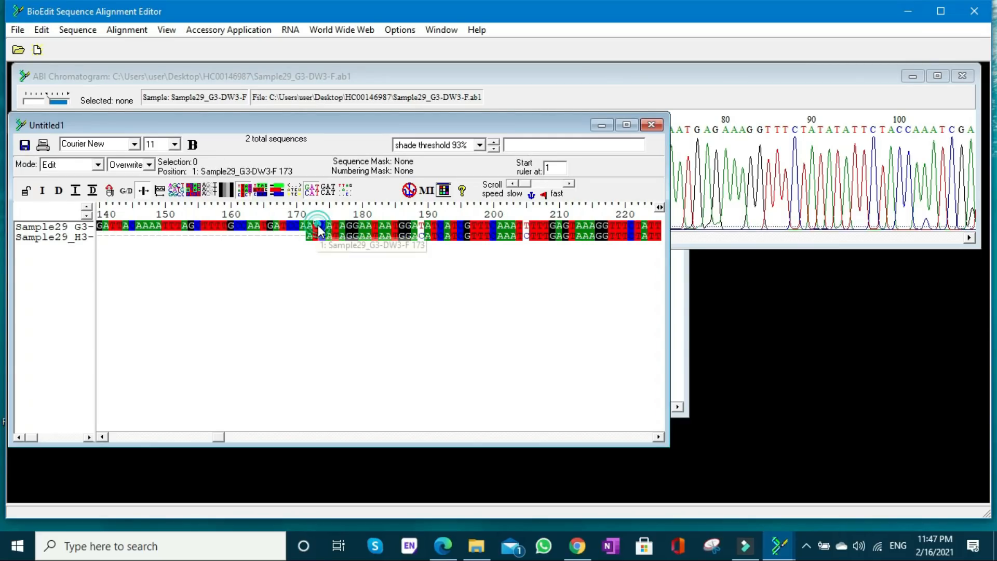
shift+click(414, 226)
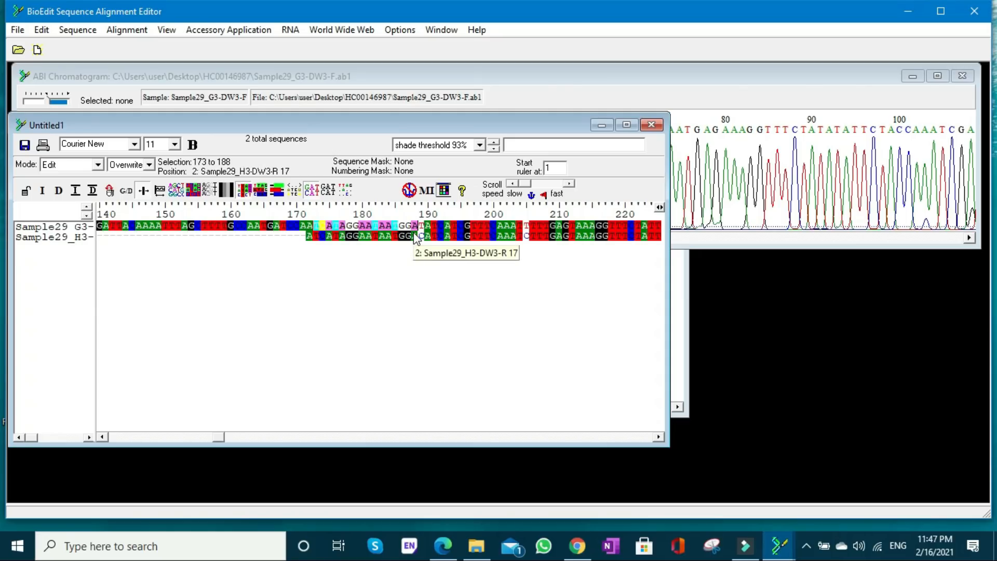
click(753, 240)
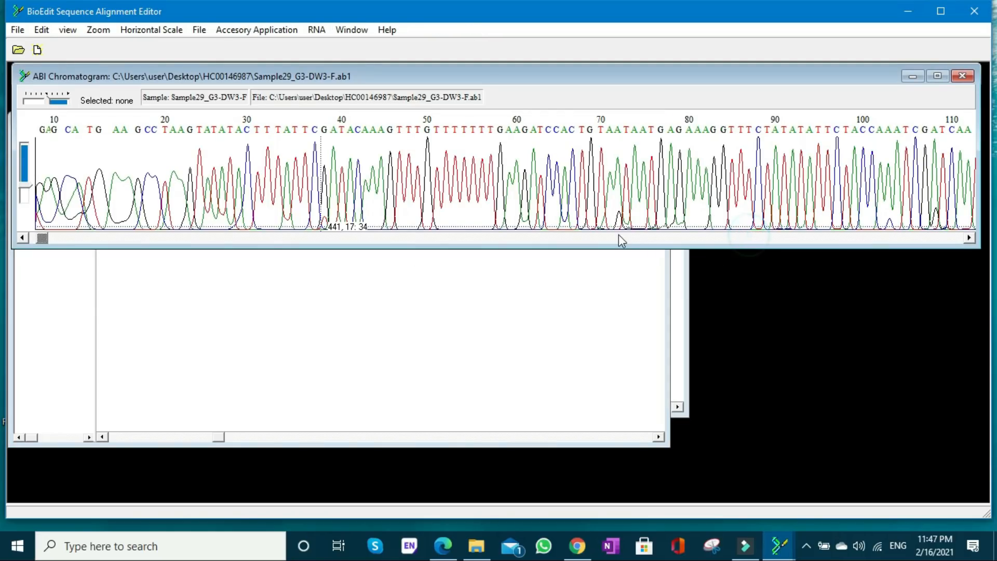
key(ctrl+f)
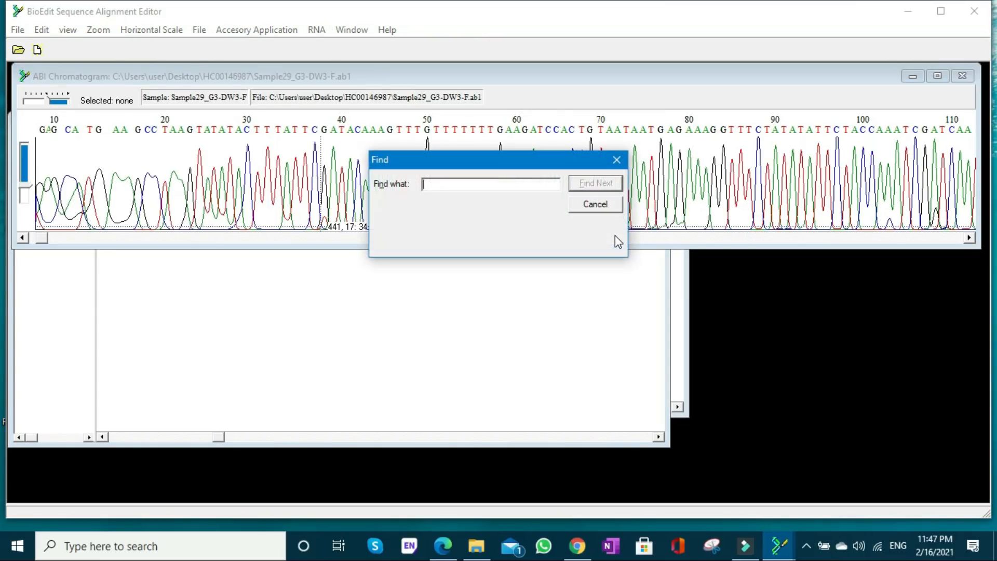
text(TCATAGGAATAATGGA)
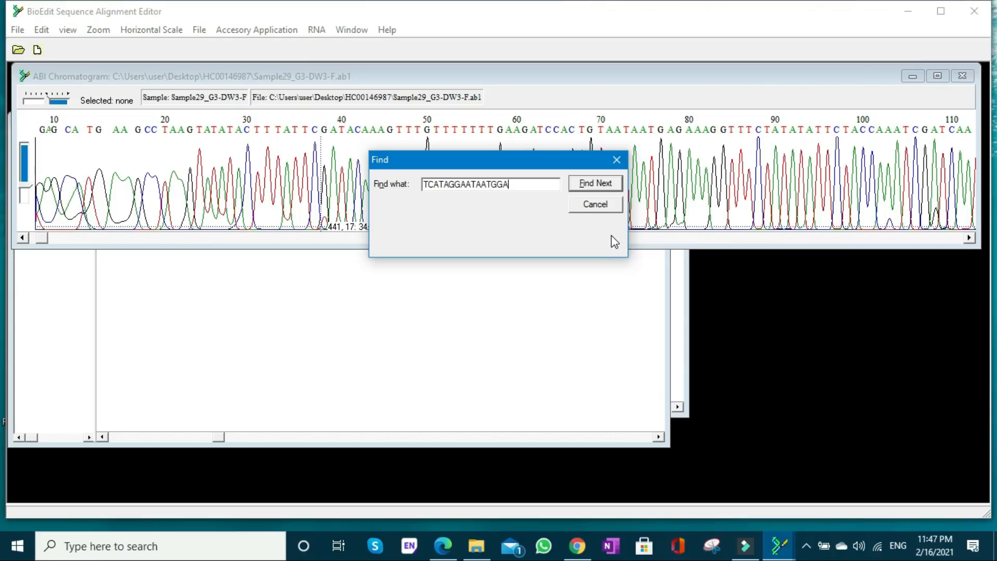
click(589, 184)
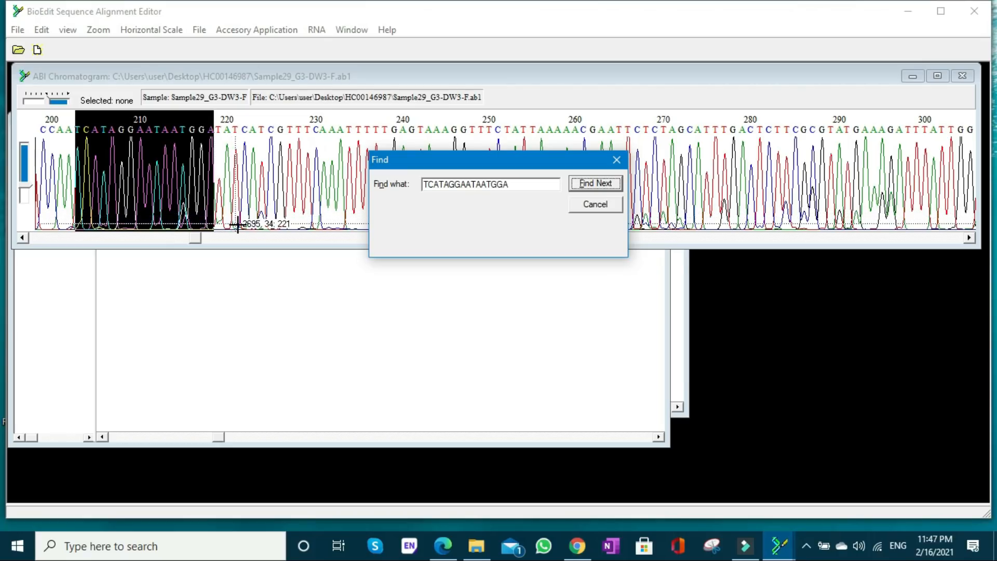
- Bring up the Sample29_H3-DW3-R chromatogram in the other BioEdit window and display it as its reverse complement
click(779, 544)
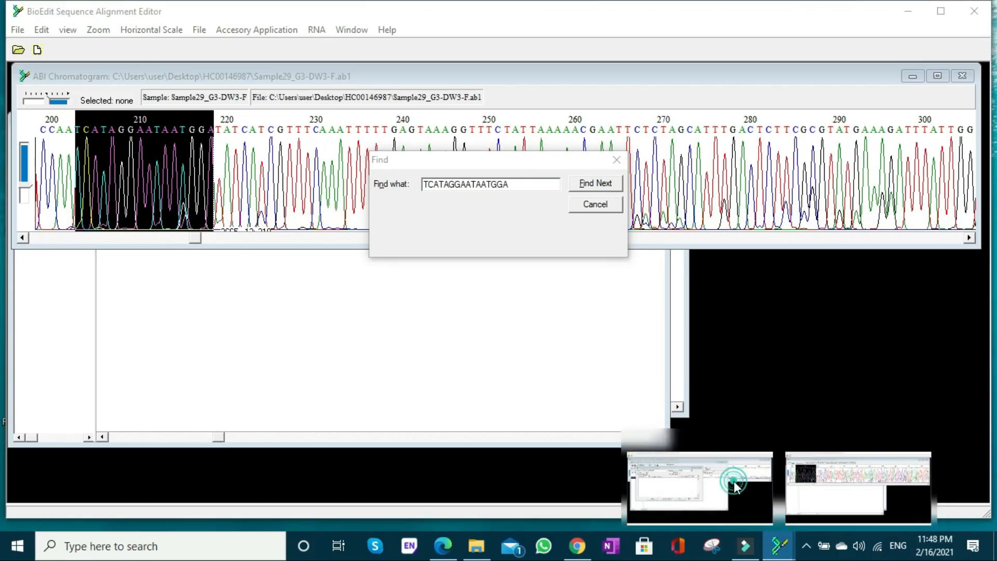
click(735, 485)
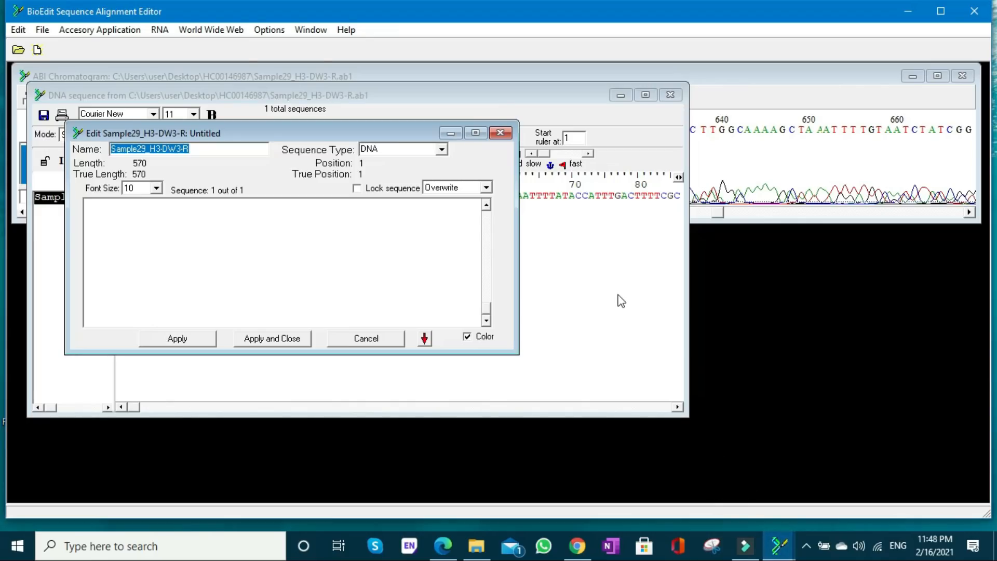
click(743, 216)
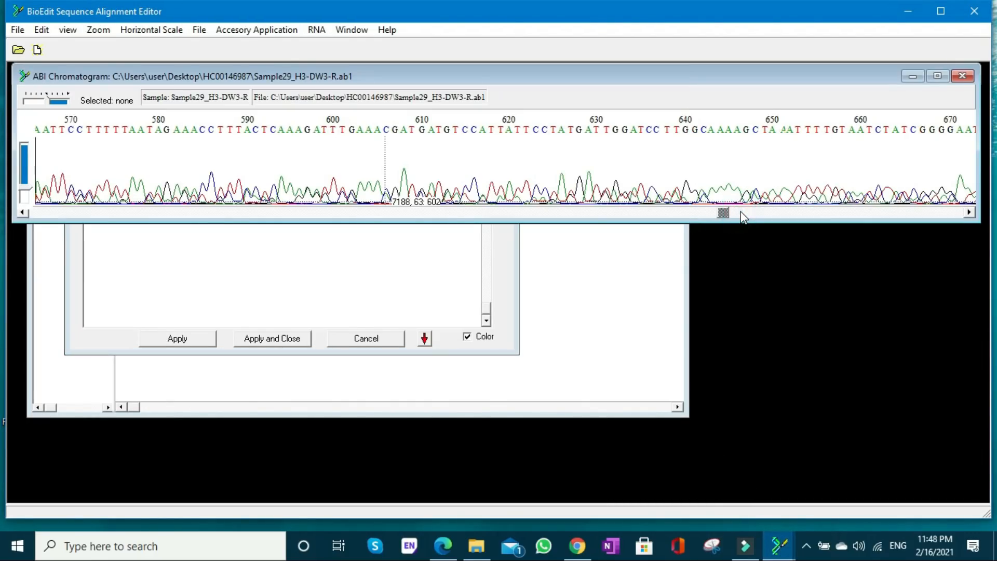
click(777, 542)
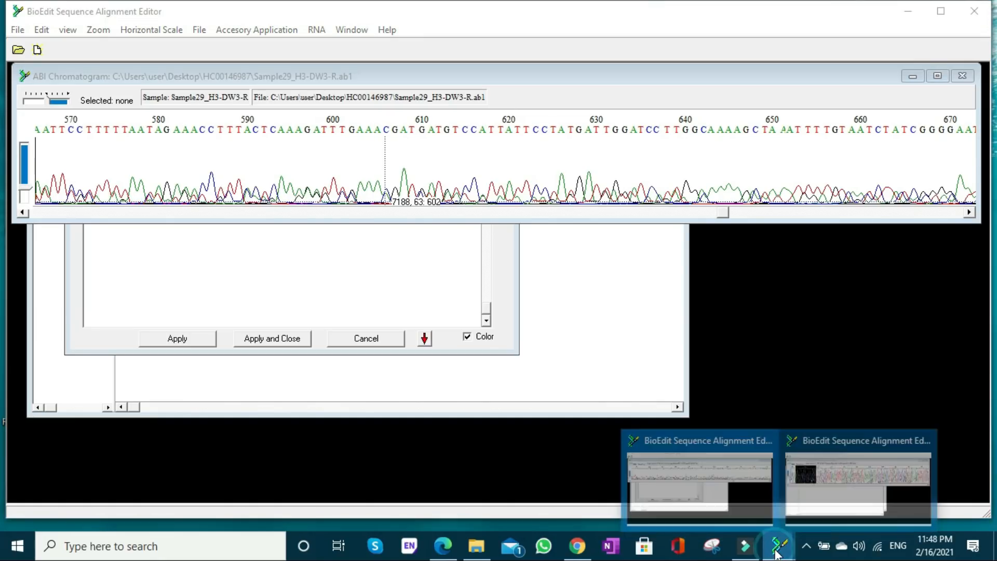
click(813, 498)
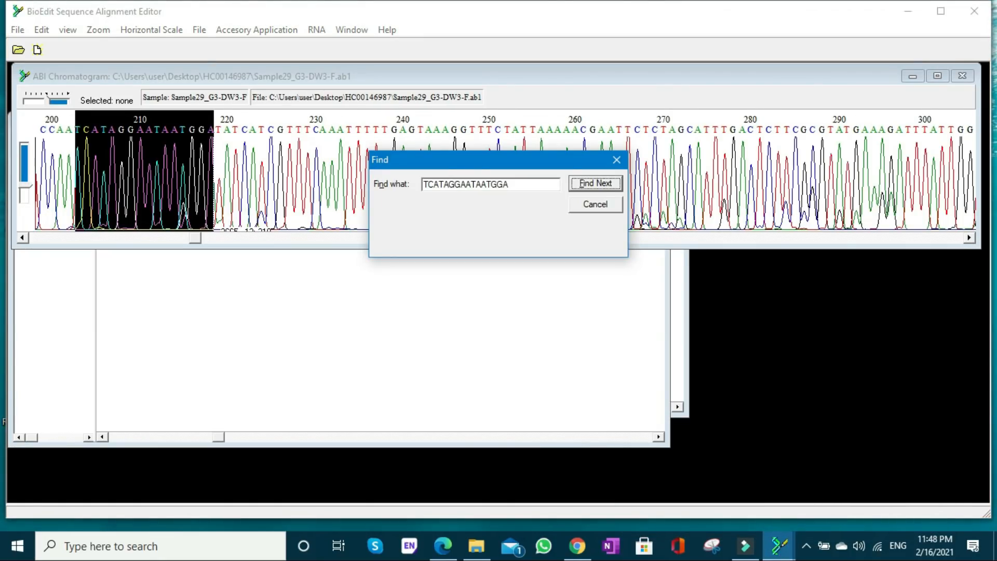
click(779, 551)
click(736, 499)
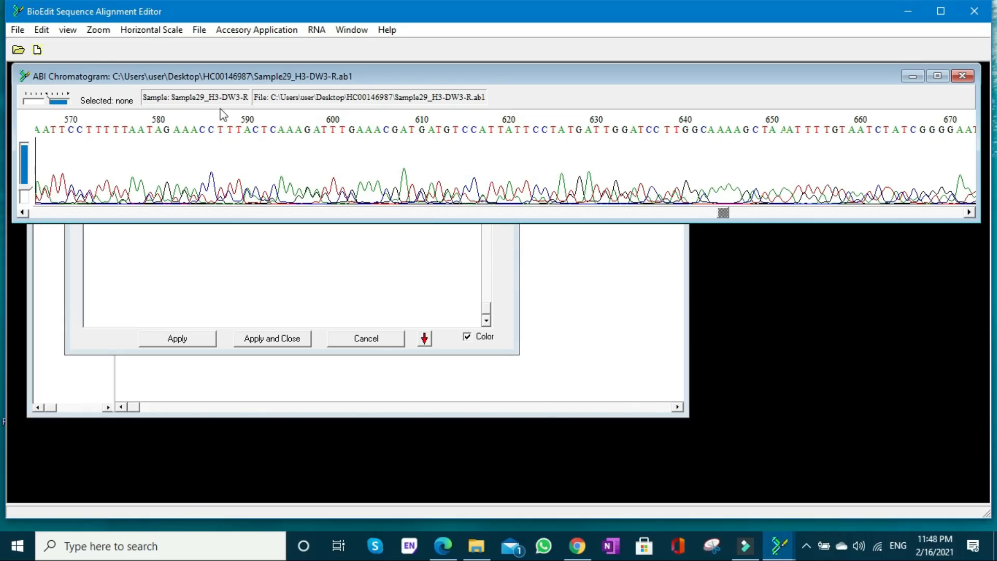
click(68, 30)
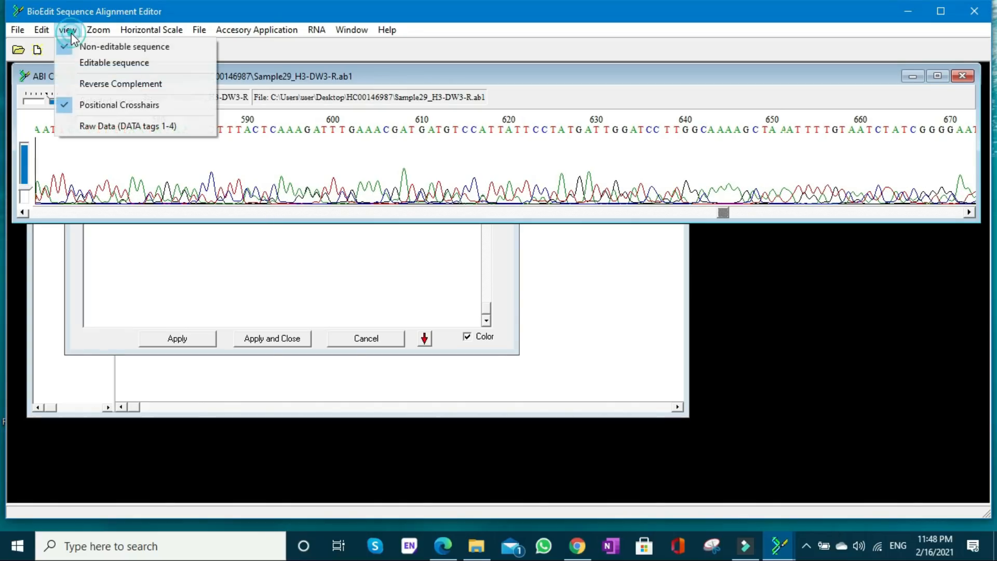
click(95, 87)
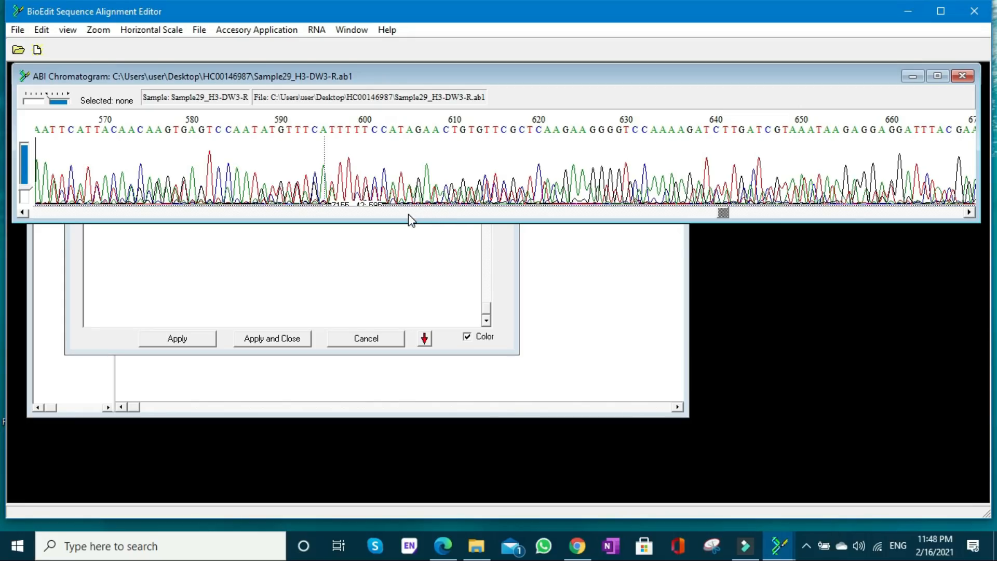
- Find TCATAGGAATAATGGA in the reverse-complemented chromatogram and compare the peak after it with the forward chromatogram
key(ctrl+f)
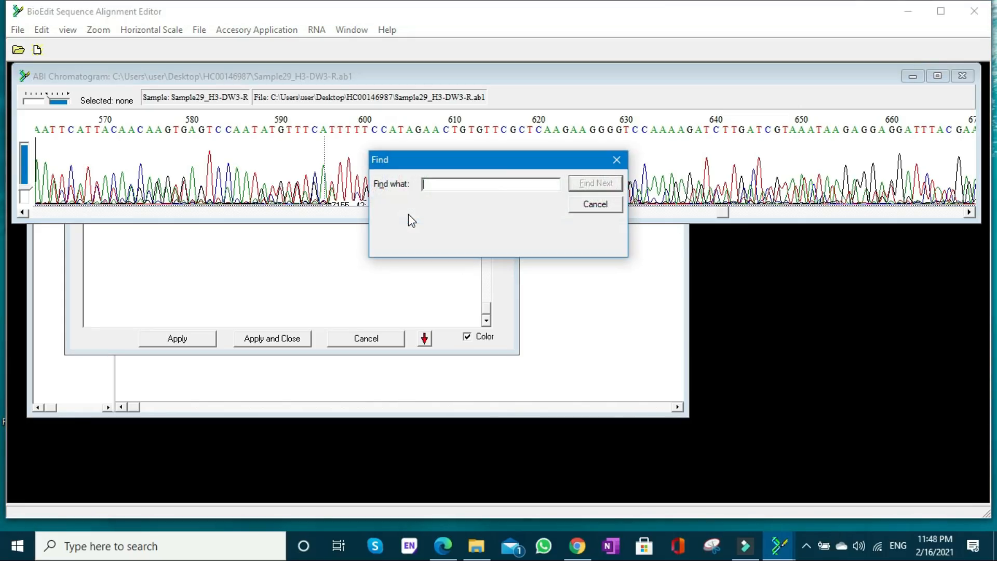
text(TCATAGGAATAATGGA)
click(600, 182)
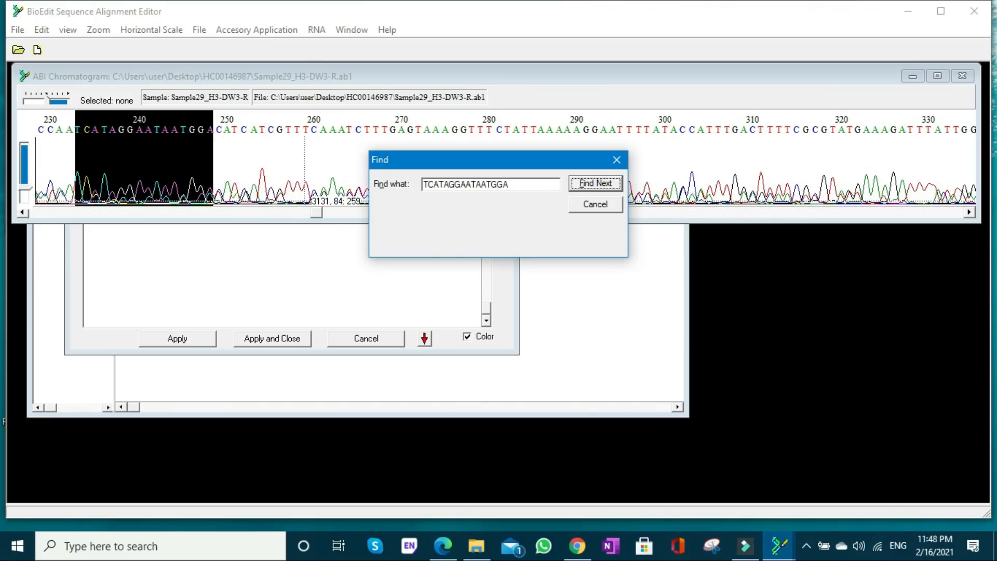
mouse_move(779, 545)
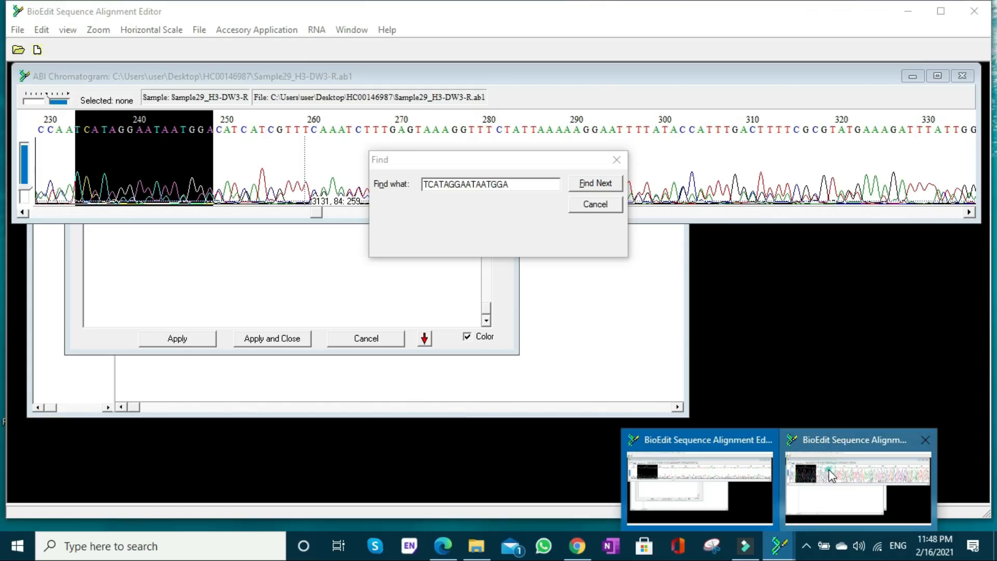
click(826, 478)
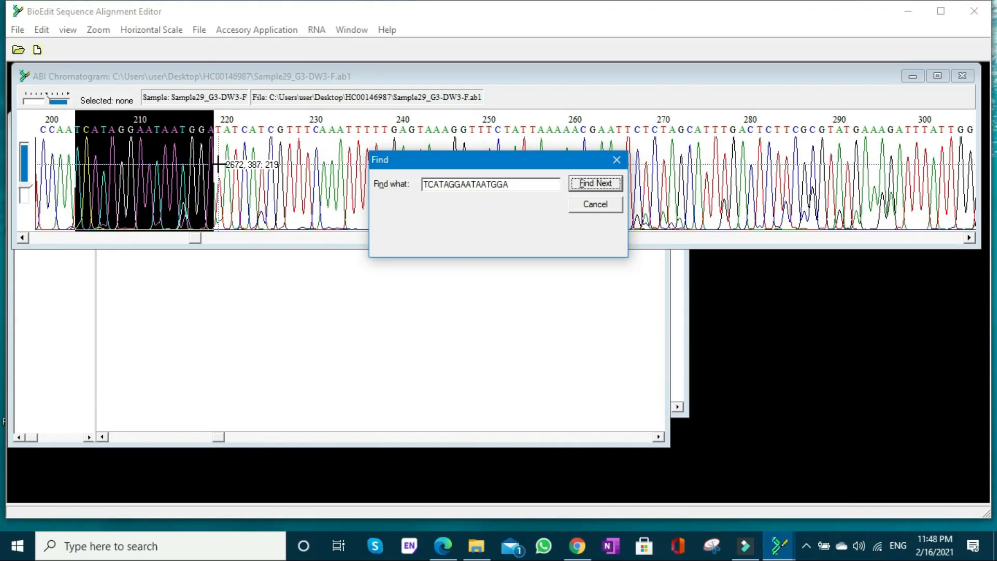
- Close the forward chromatogram's search and overwrite the mismatched C at position 189 of the reverse read with T
click(227, 330)
click(595, 204)
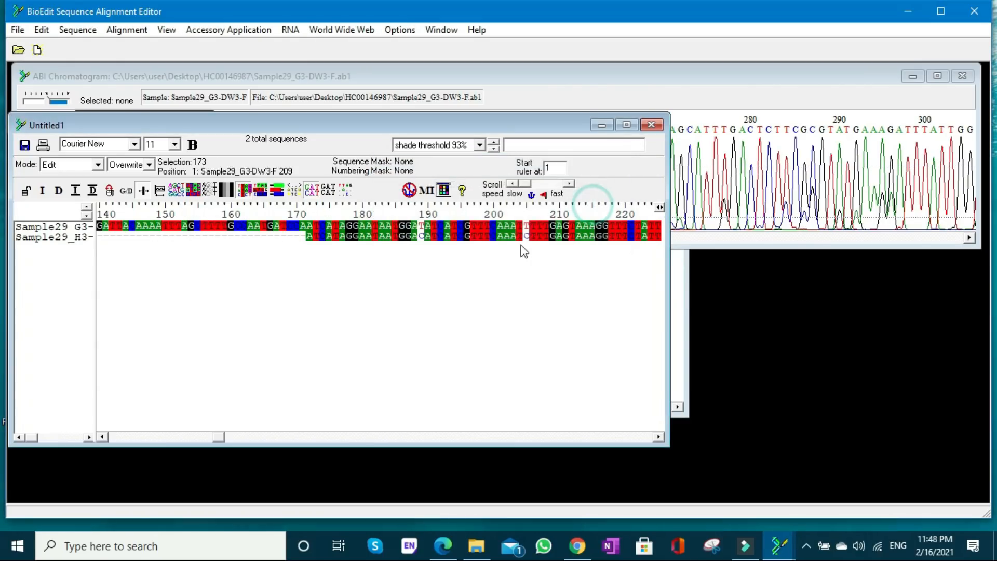
click(422, 236)
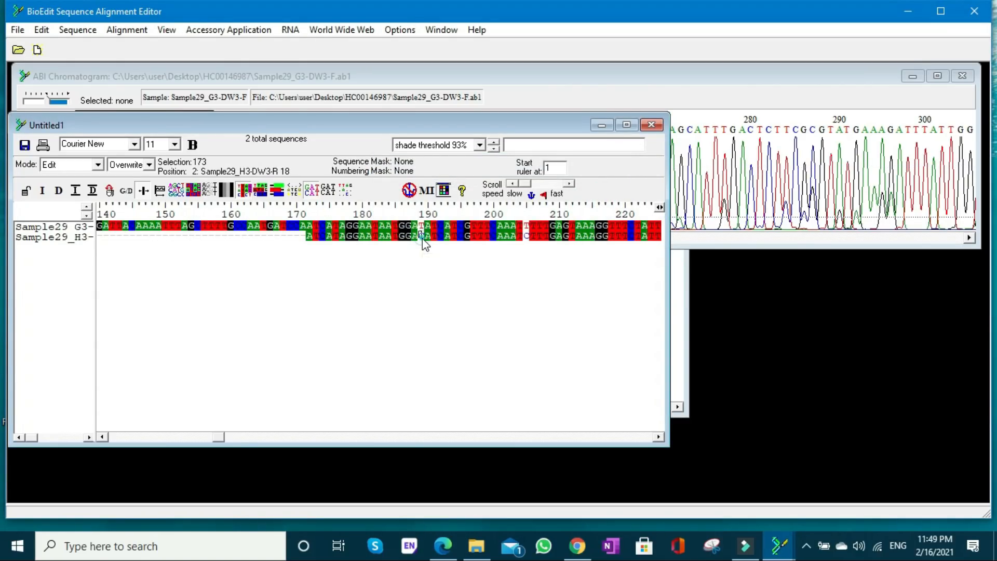
click(434, 267)
click(425, 257)
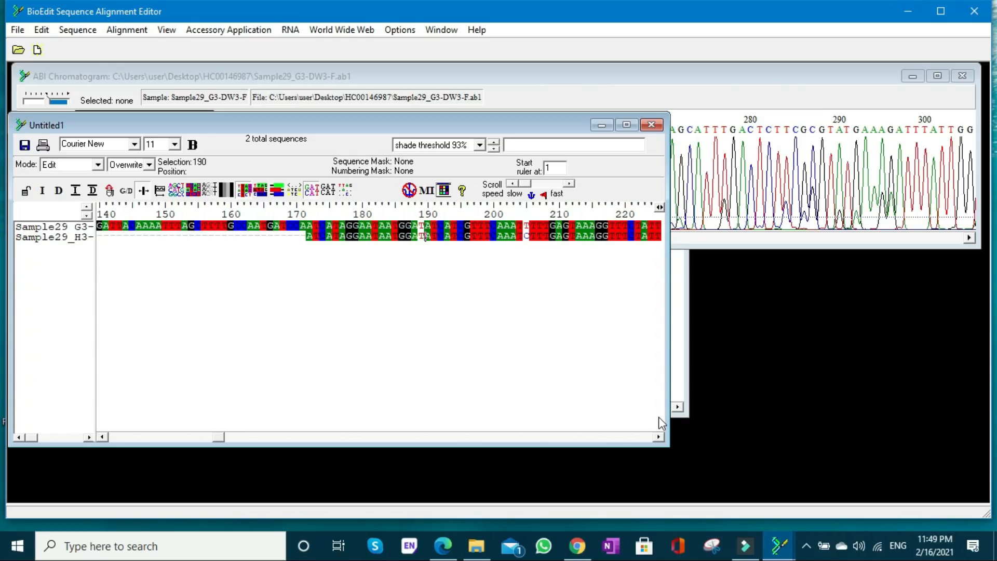
- Copy forward-read bases 194 to 204, just before the next mismatch, and find TCGTTTCAAAT in the forward chromatogram
click(656, 437)
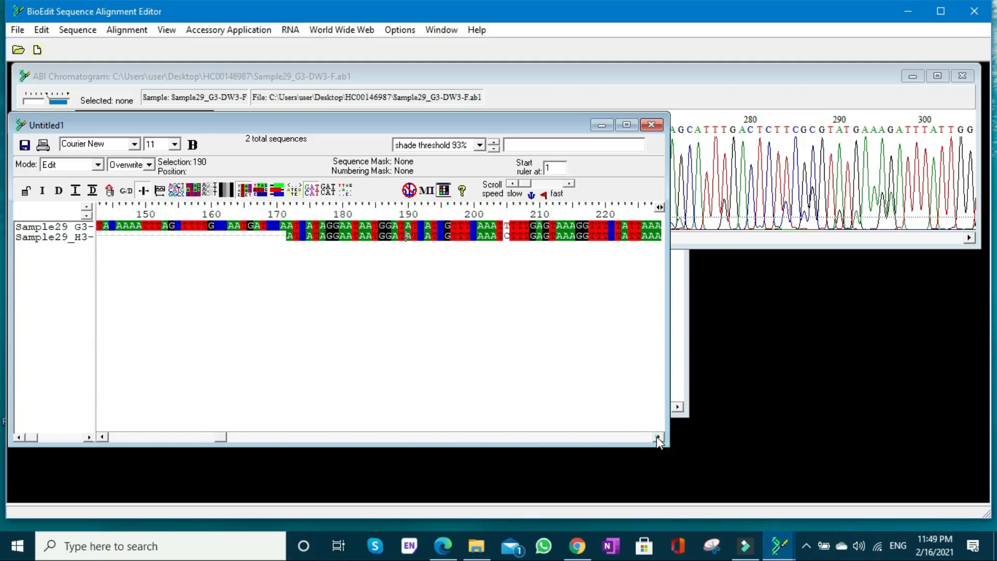
drag(657, 436, 657, 436)
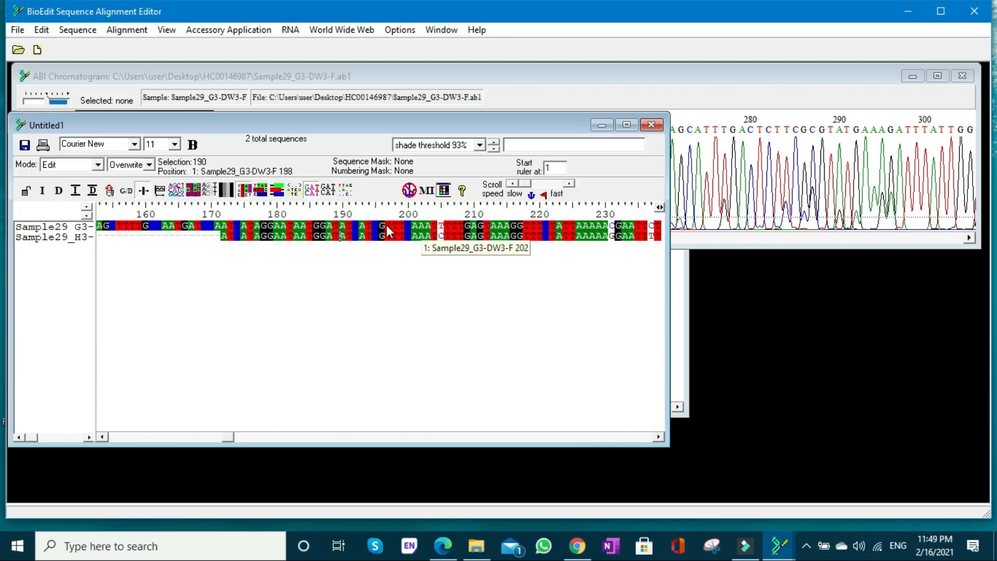
click(368, 227)
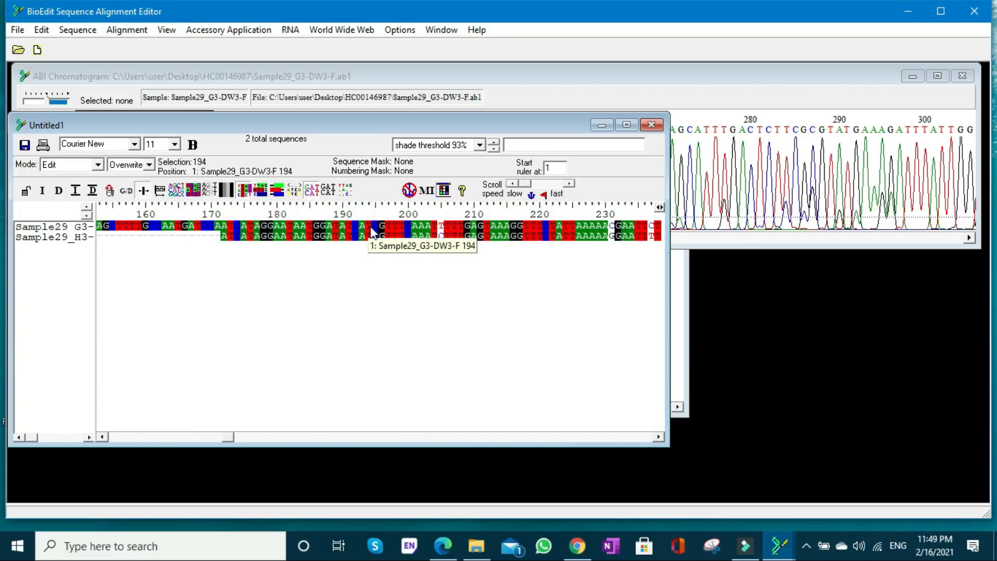
shift+click(439, 229)
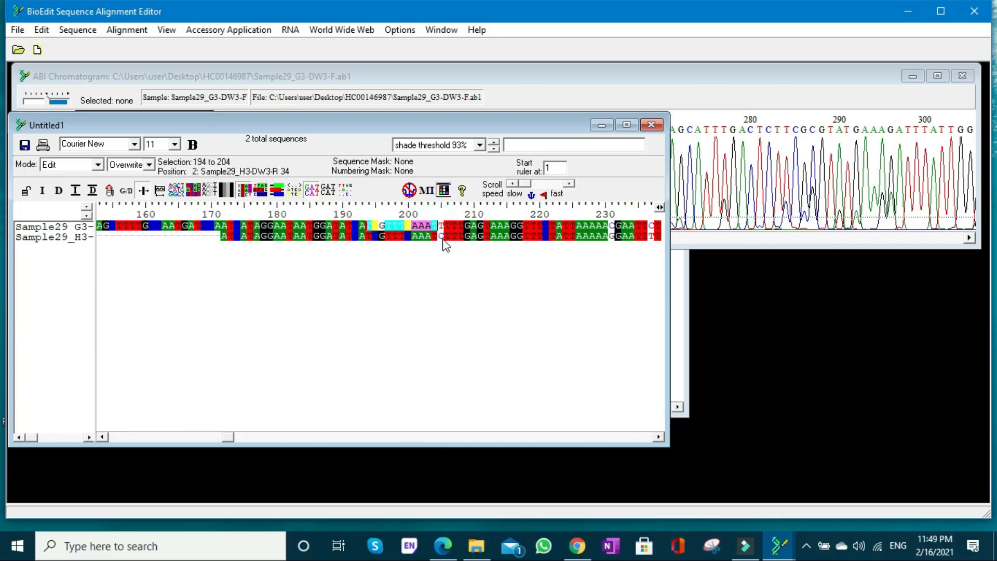
click(690, 244)
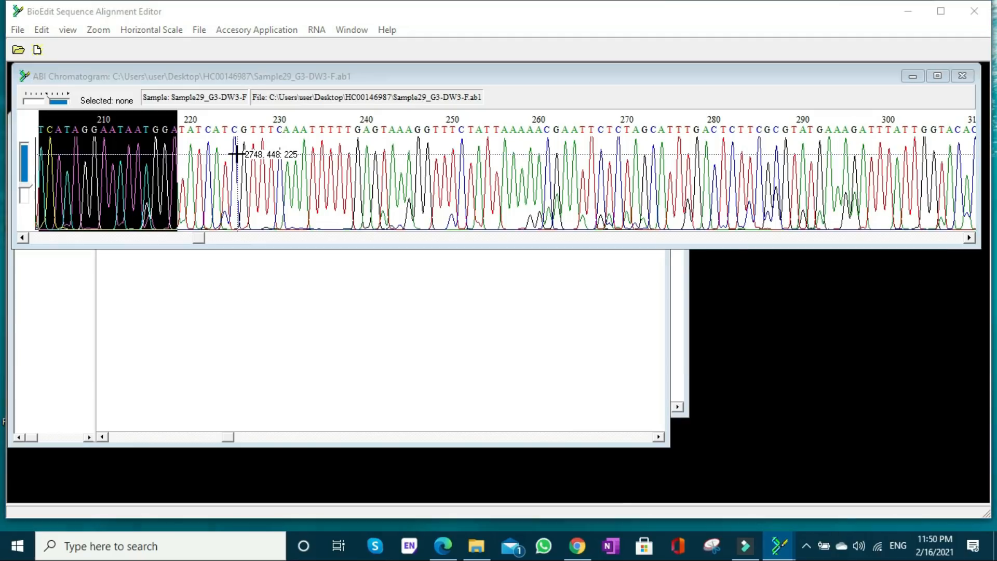
key(ctrl+f)
text(TCGTTTCAAAT)
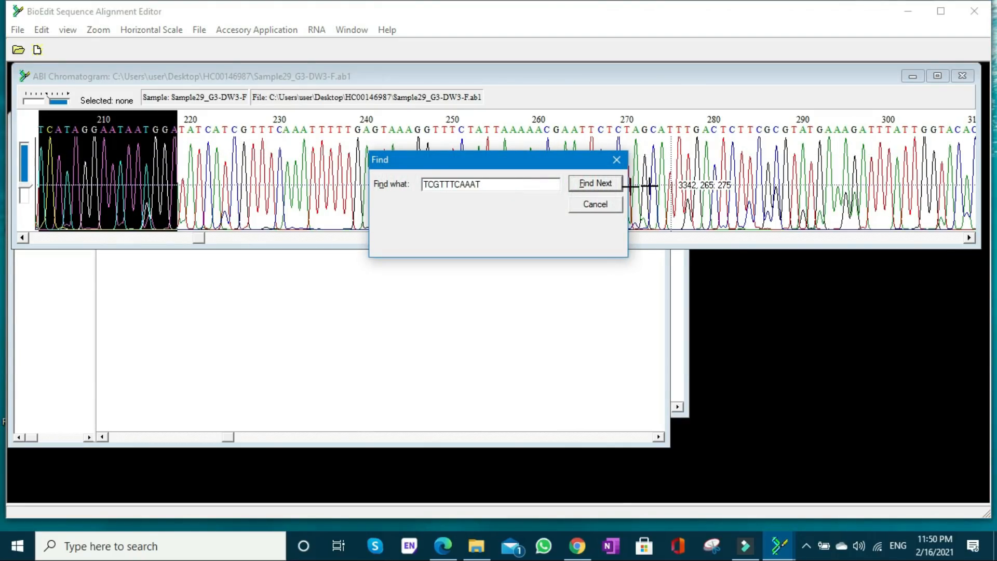
click(601, 182)
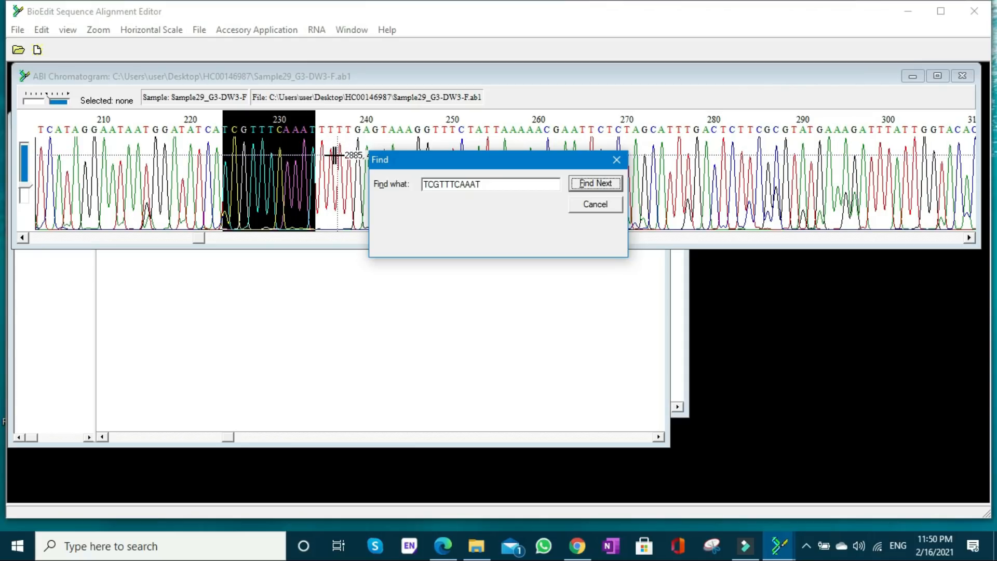
- Compare the reverse chromatogram with the forward one, close the forward search, and overwrite the mismatched C at position 205 of the reverse read with T
click(780, 545)
click(691, 491)
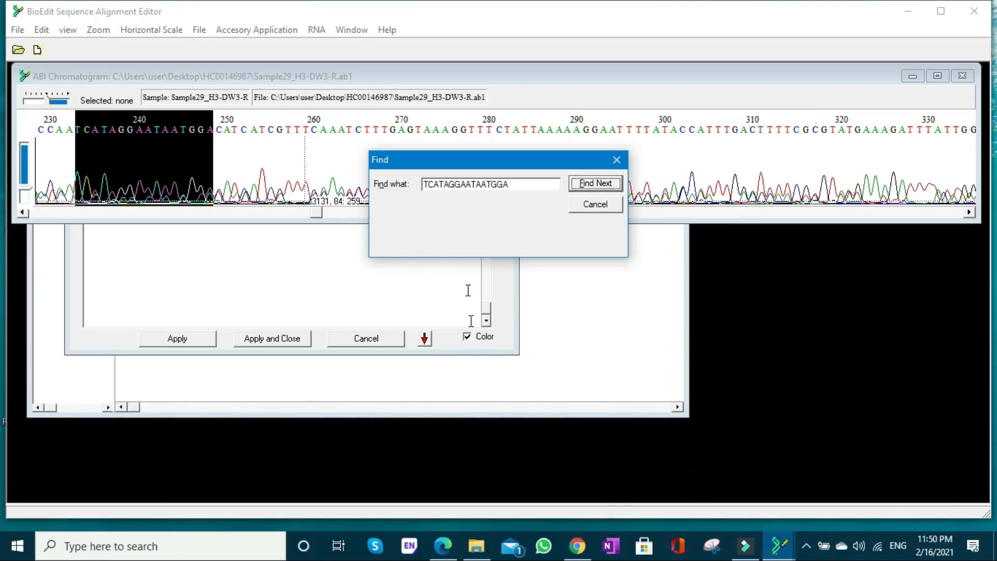
click(778, 546)
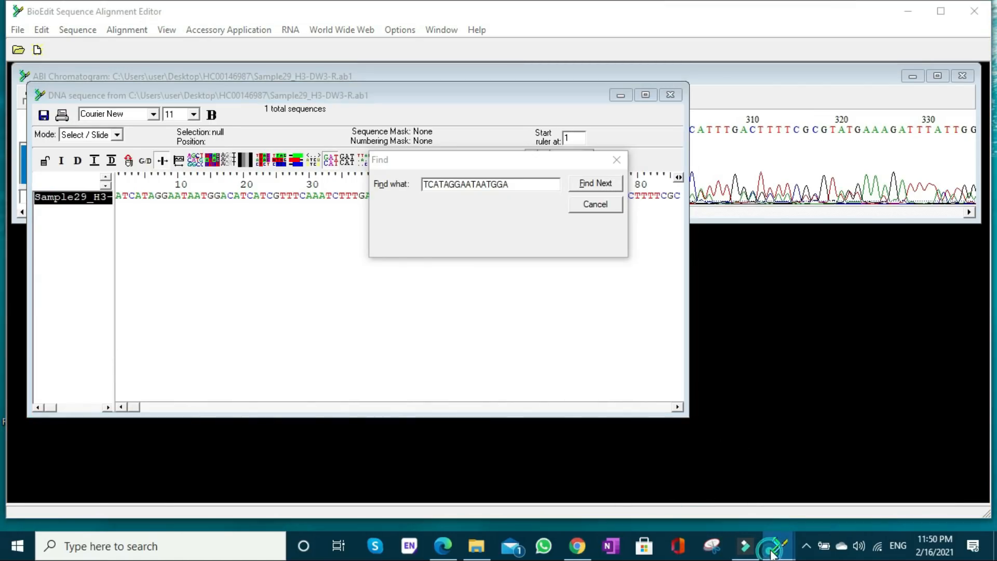
click(826, 499)
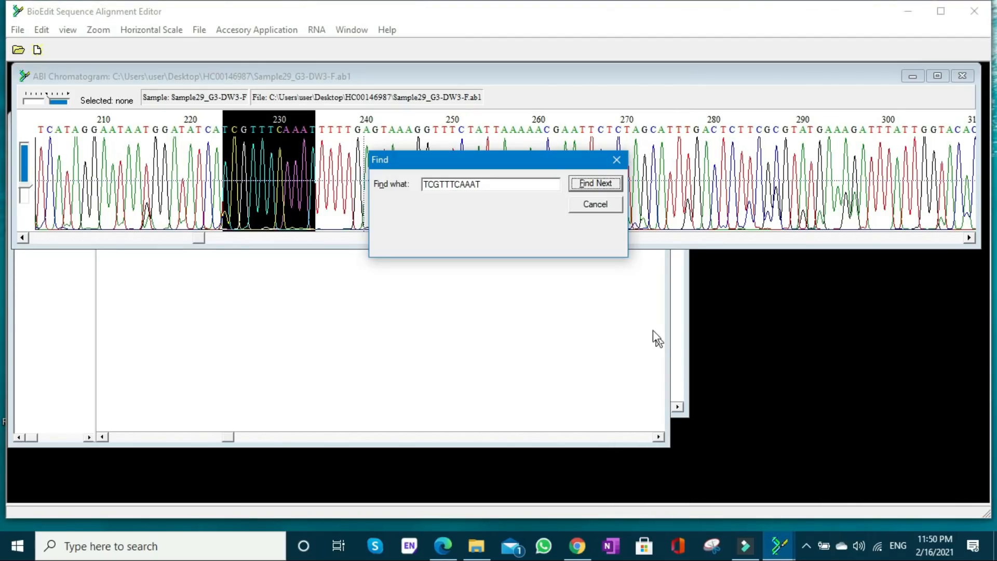
click(596, 205)
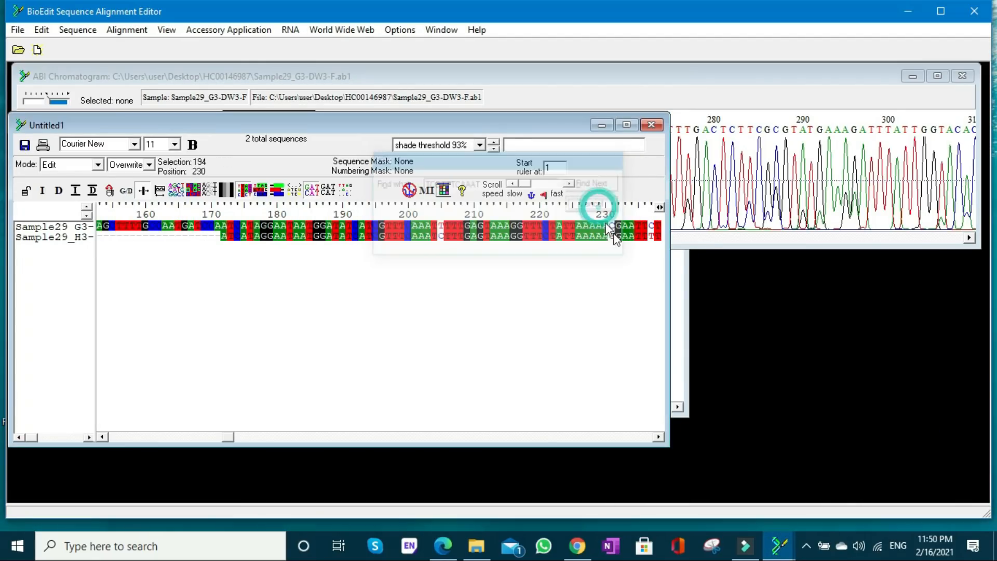
click(442, 237)
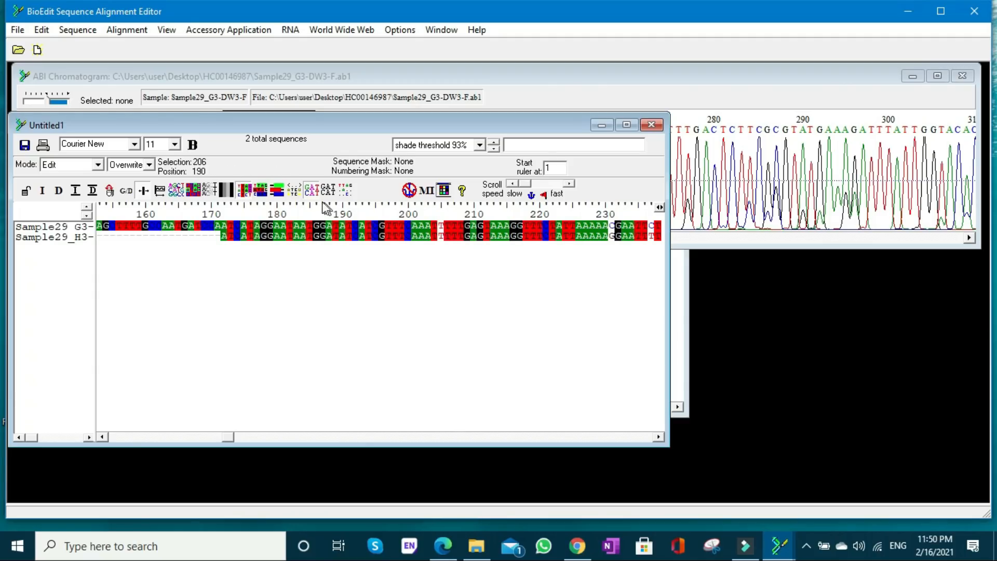
click(242, 190)
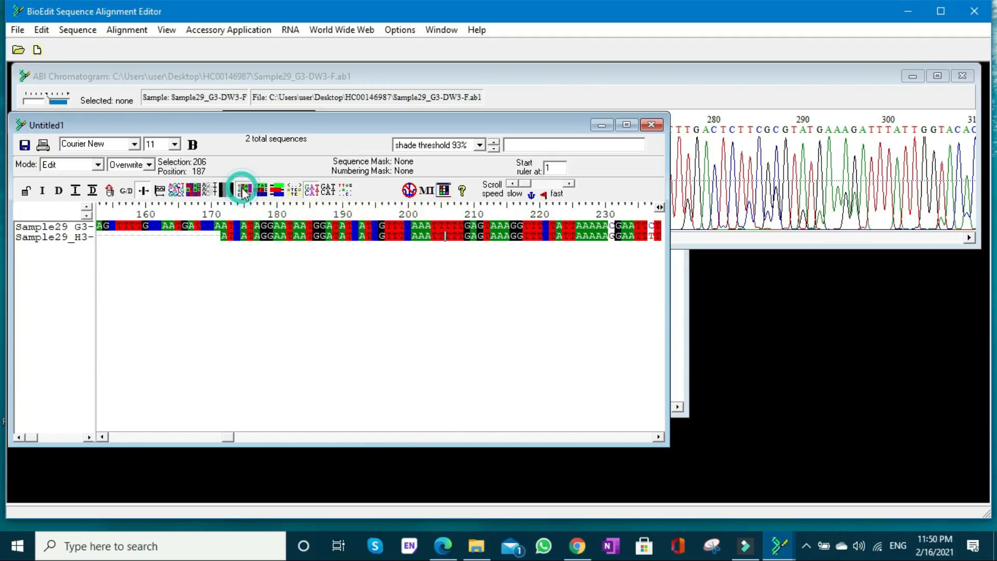
- Copy forward-read bases 232 to 236, just after the next mismatch, and find GAATT in the forward chromatogram, keeping the peaks around it uncovered
click(659, 437)
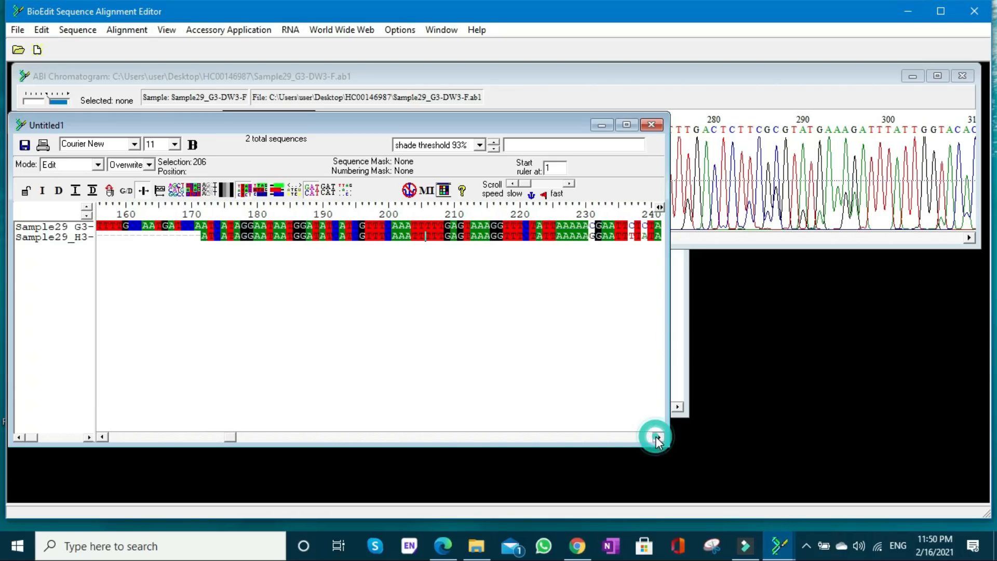
click(659, 437)
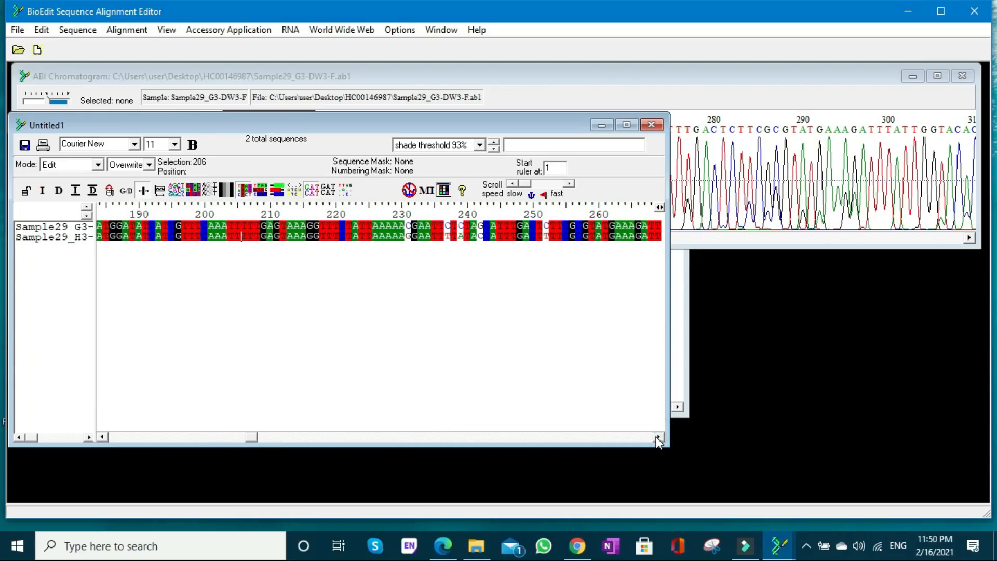
click(412, 234)
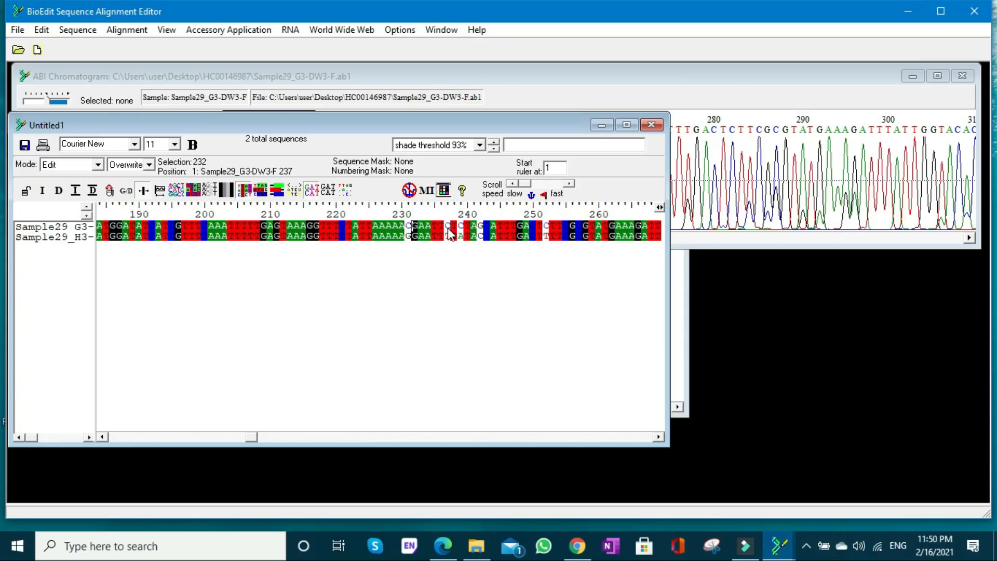
shift+click(445, 233)
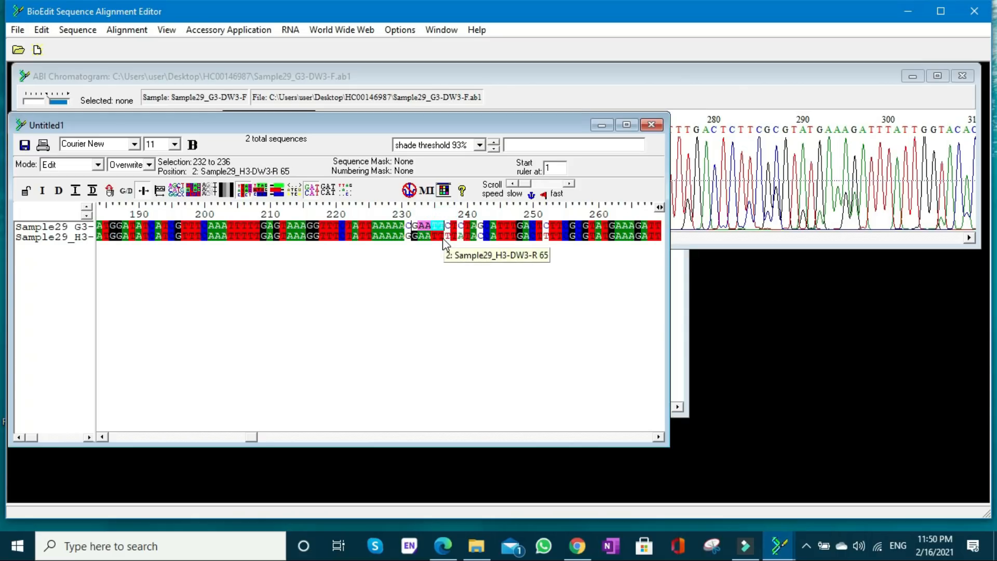
click(720, 240)
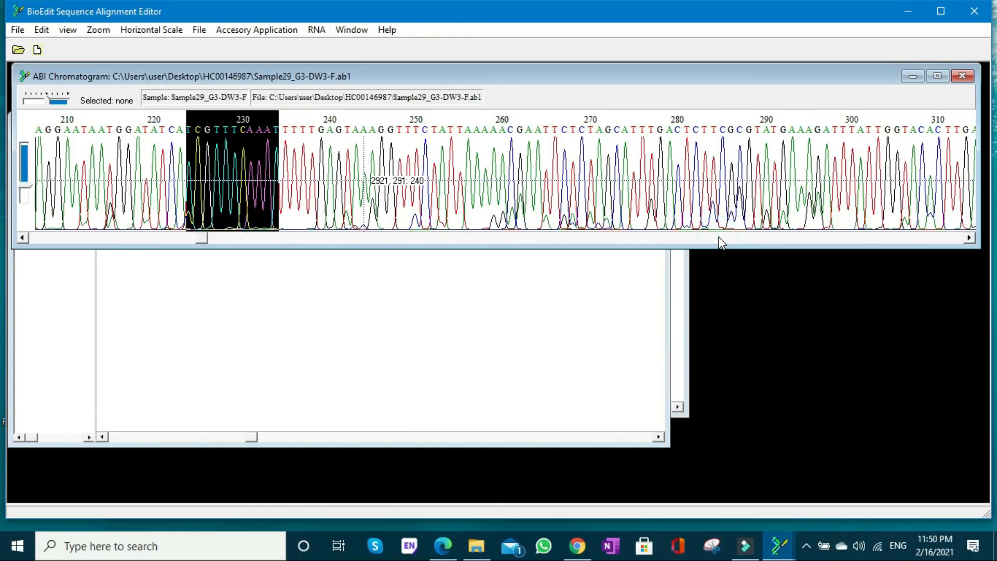
key(ctrl+f)
text(GAATT)
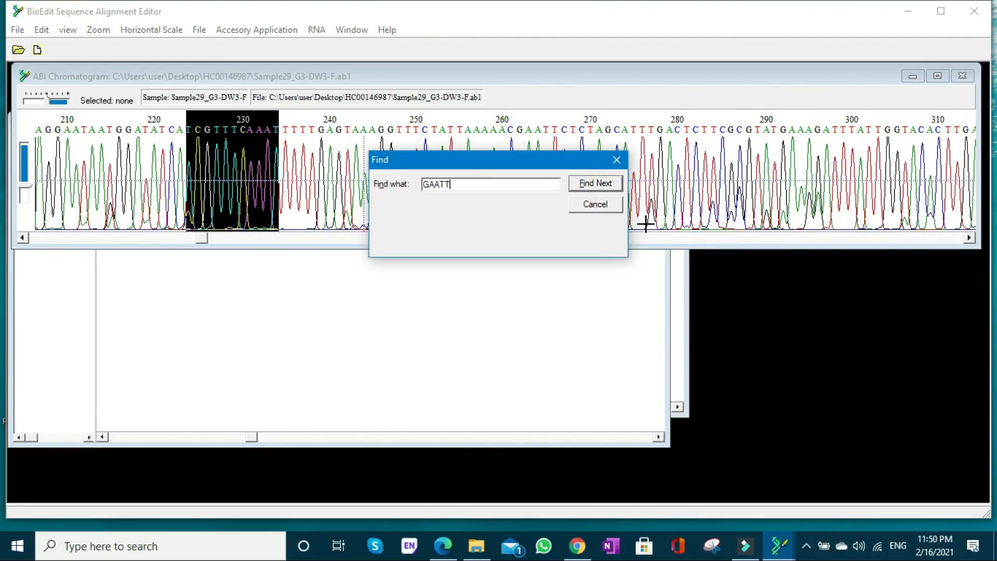
click(588, 184)
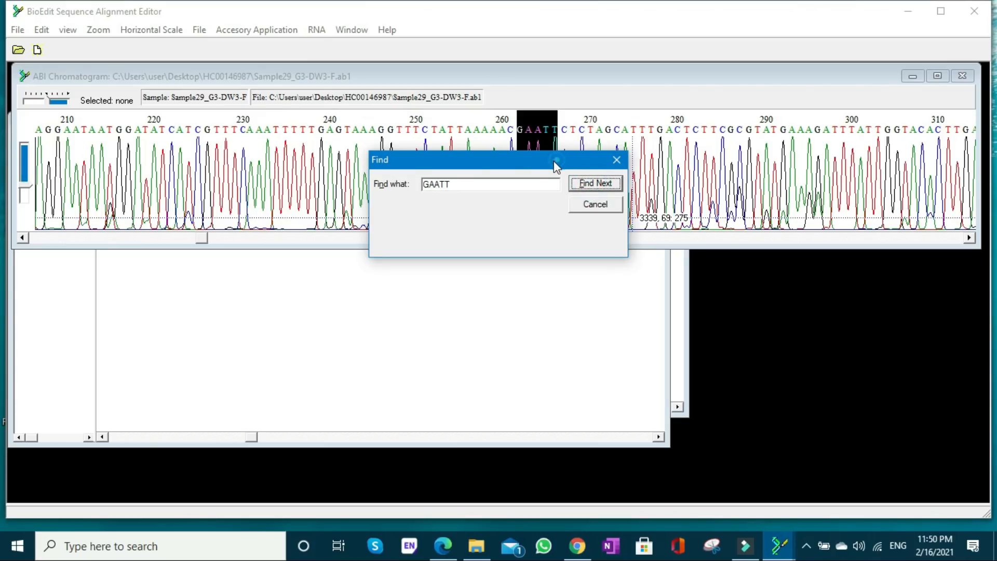
drag(556, 165, 291, 138)
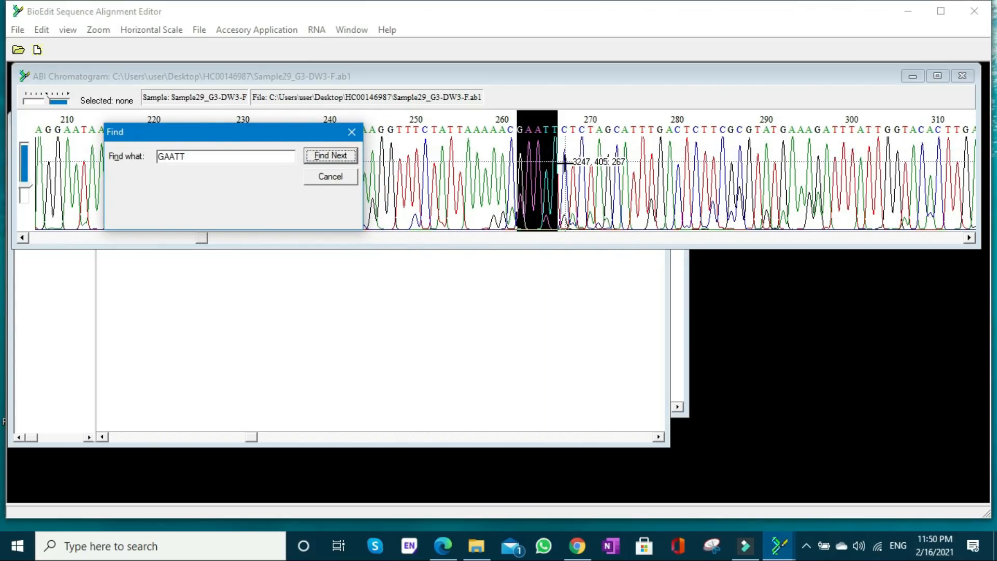
- Overwrite the mismatched G at position 231 of the reverse read with C and move the search dialog off the alignment
click(616, 330)
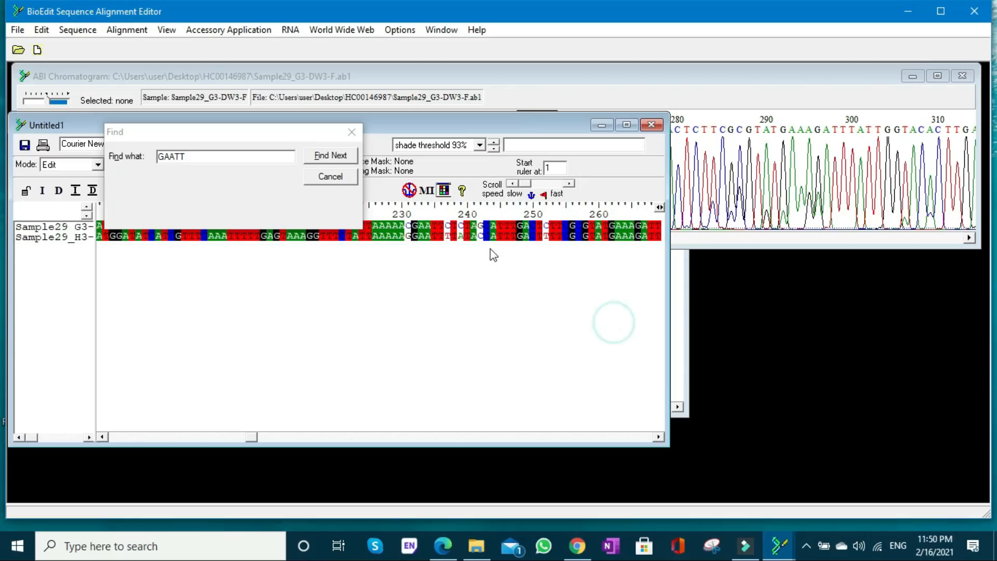
click(410, 237)
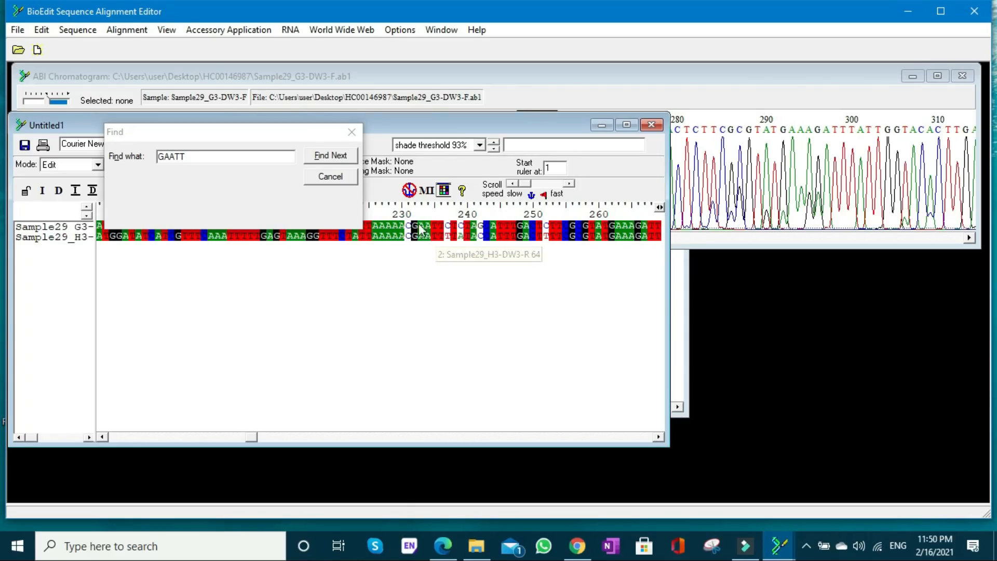
drag(291, 138, 267, 273)
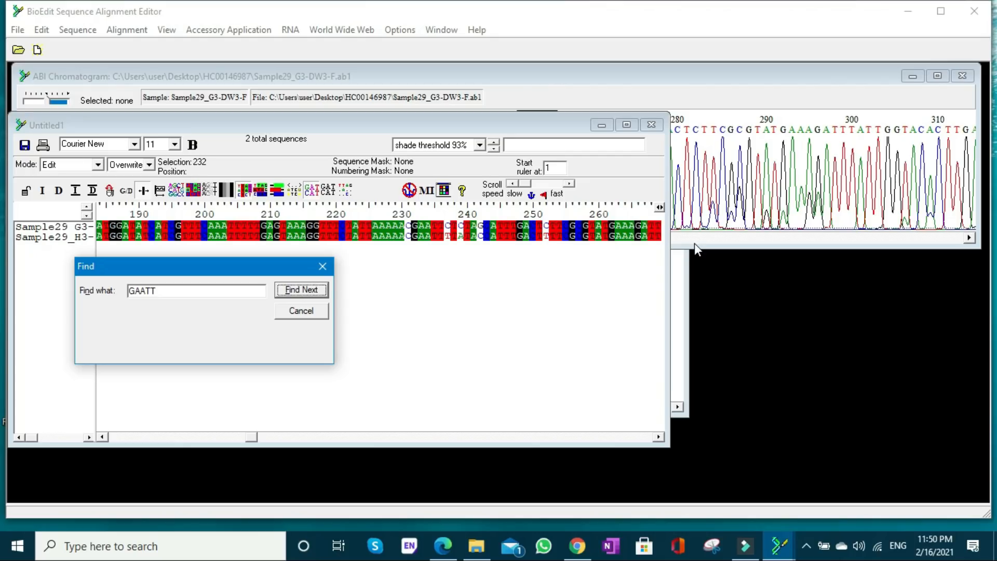
- Check the forward peaks after GAATT and overwrite the reverse read's mismatched T at position 237 and A at position 239 with C
click(681, 242)
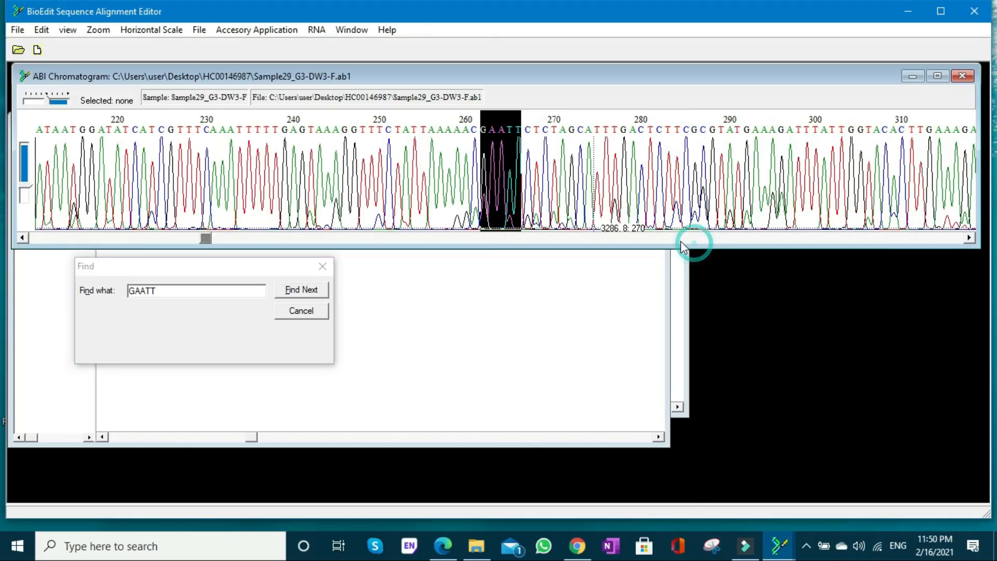
click(476, 274)
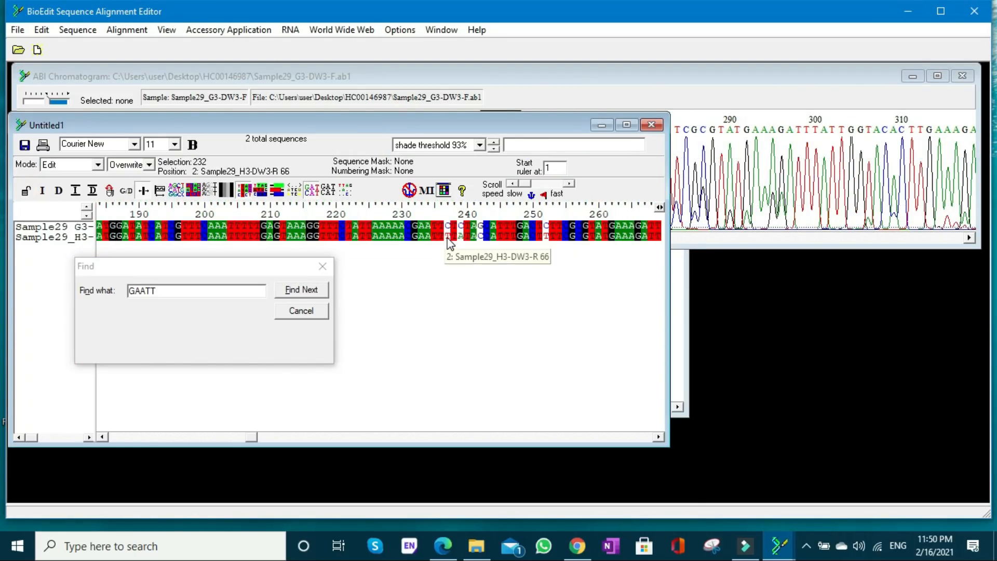
click(446, 237)
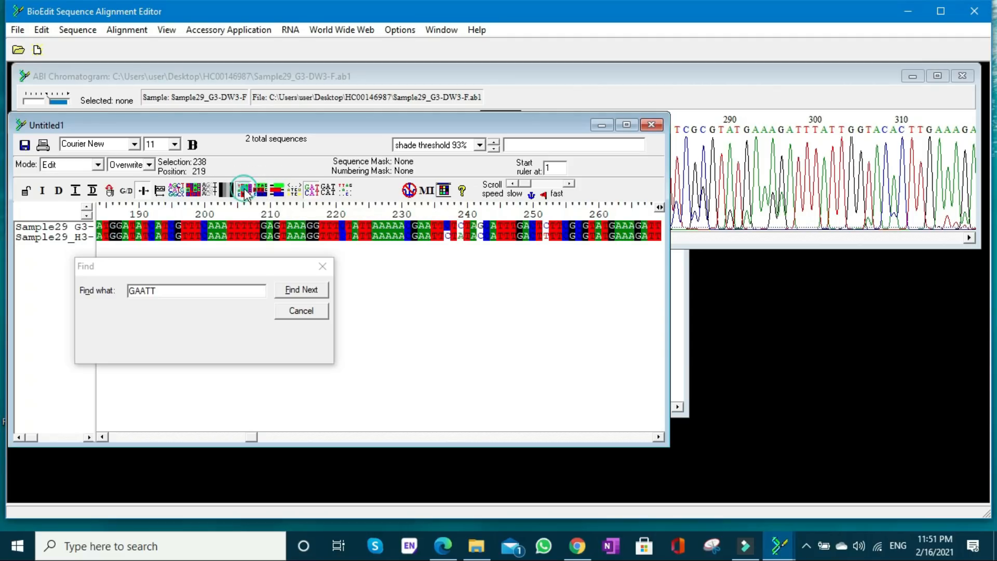
click(460, 237)
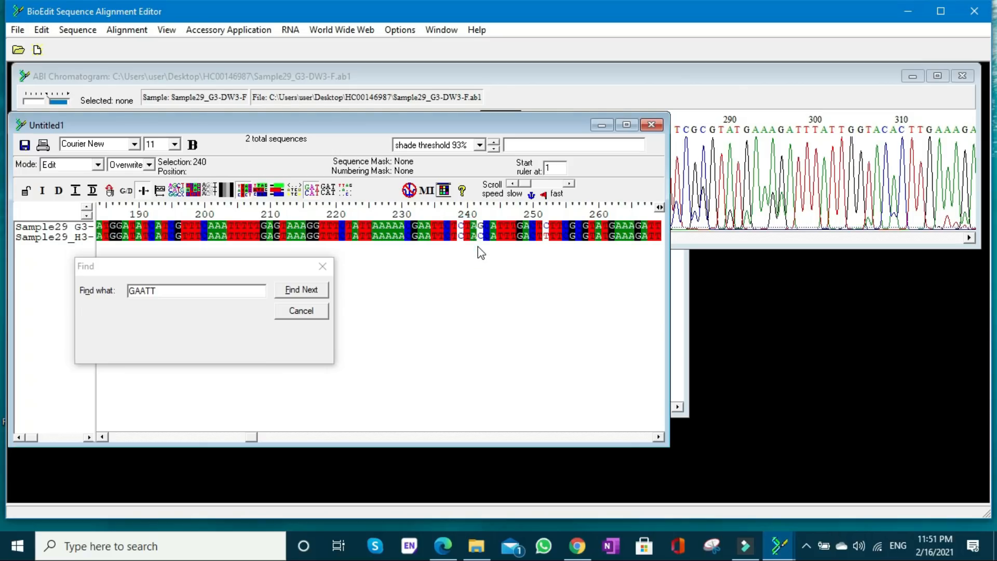
click(245, 191)
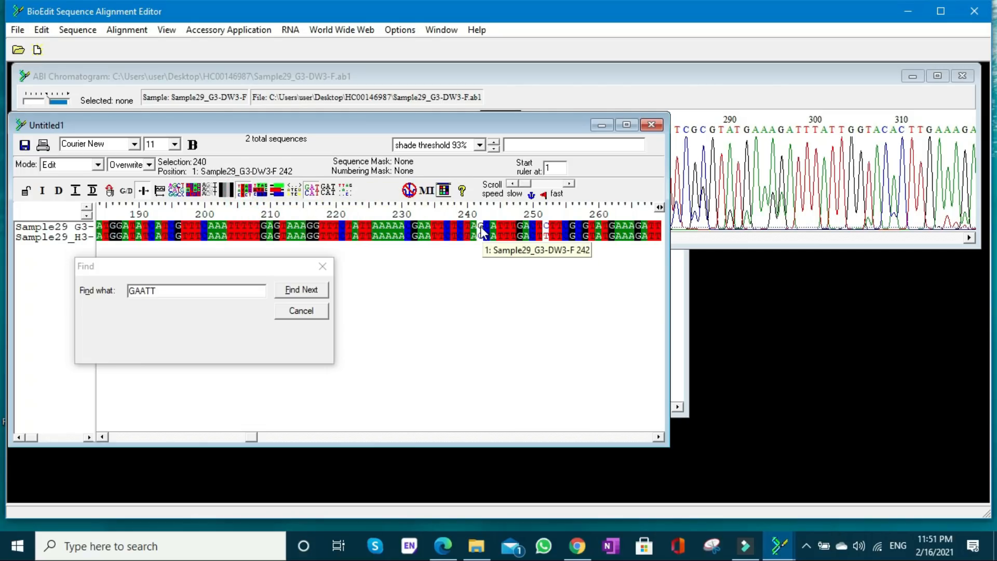
- Copy forward-read bases 233 to 241, just before the next mismatch, and find AATTCTCTA in the forward chromatogram
click(422, 227)
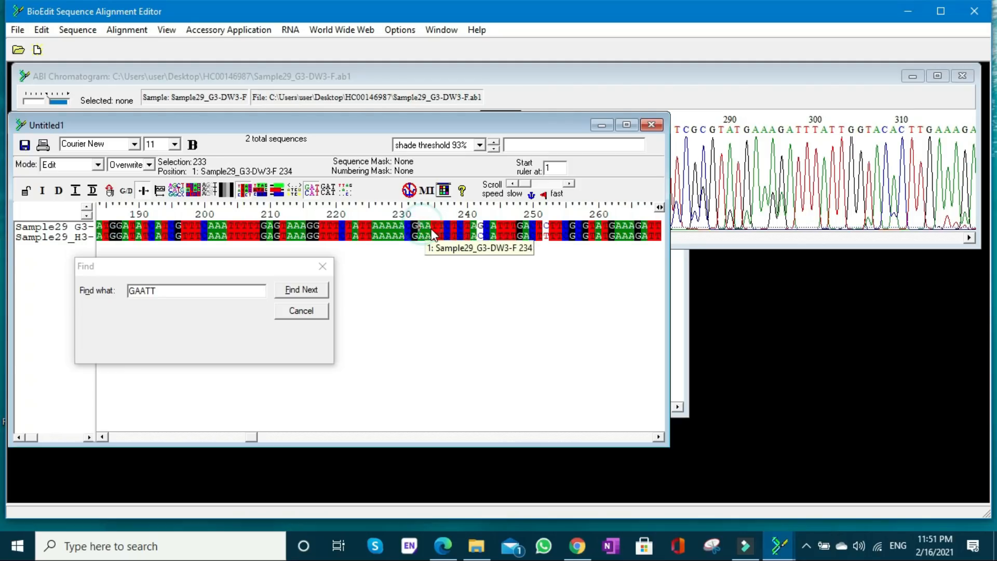
shift+click(474, 228)
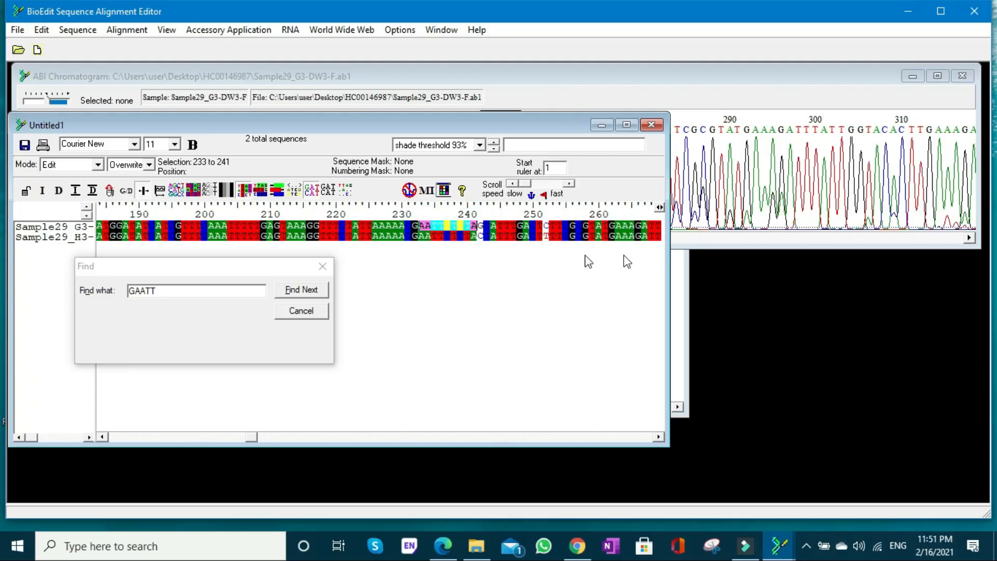
click(699, 242)
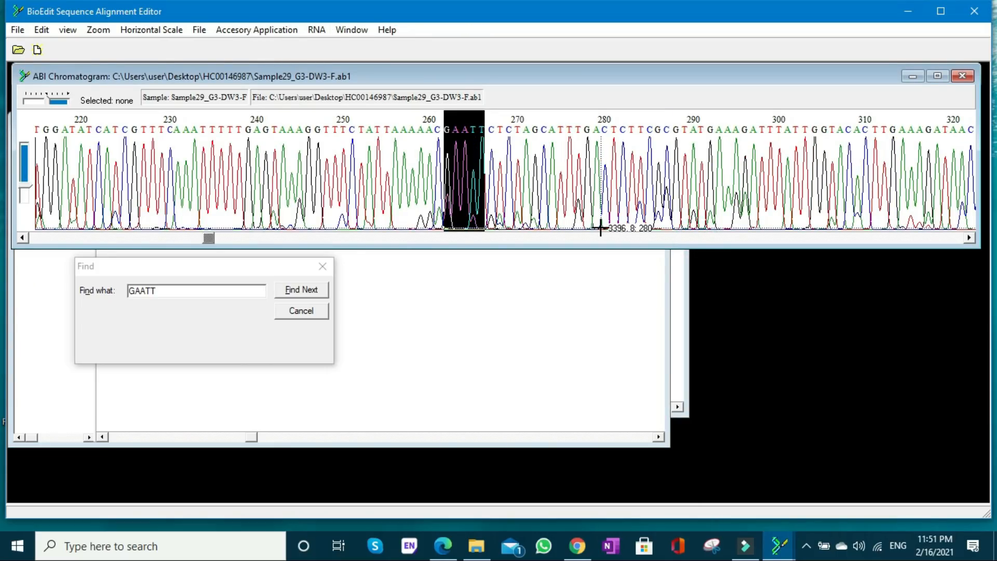
click(232, 288)
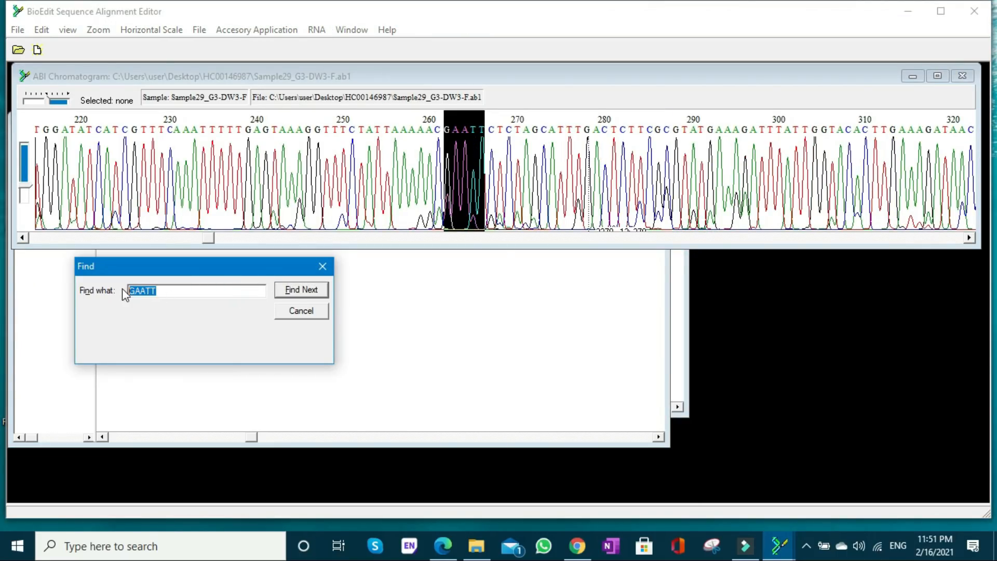
text(AATTCTCTA)
click(310, 292)
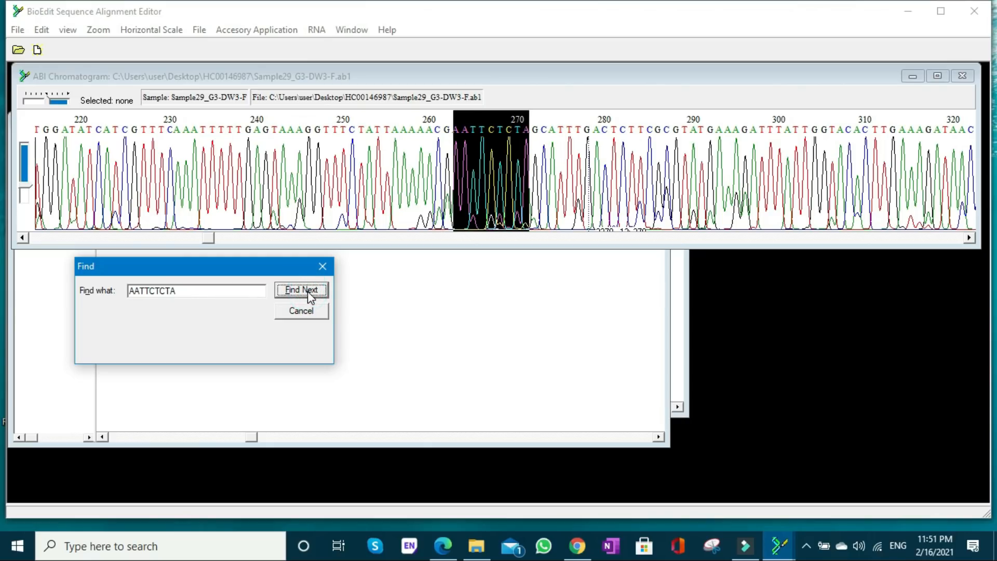
- Overwrite the mismatched C at position 242 of the reverse read with G
click(501, 287)
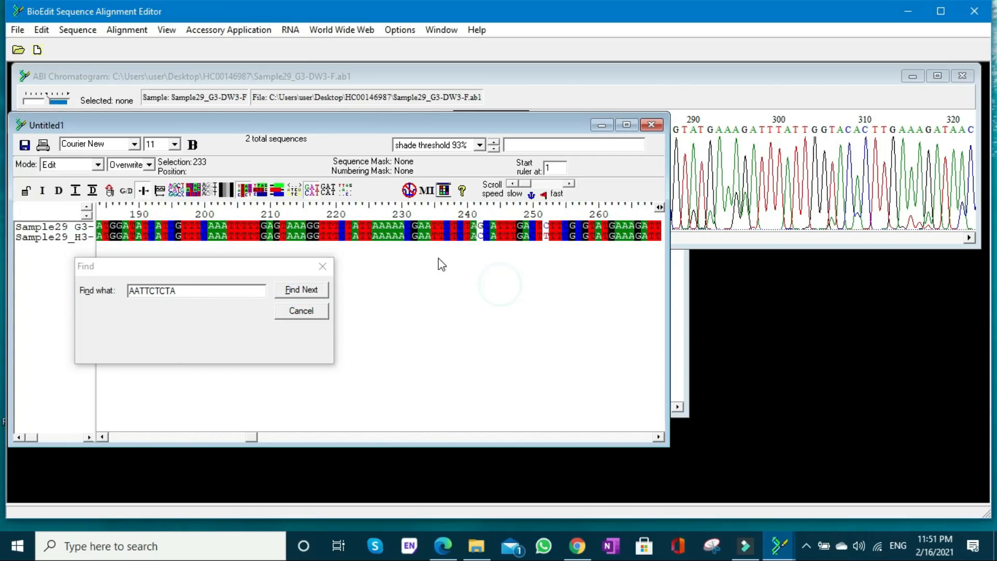
click(480, 237)
key(Right)
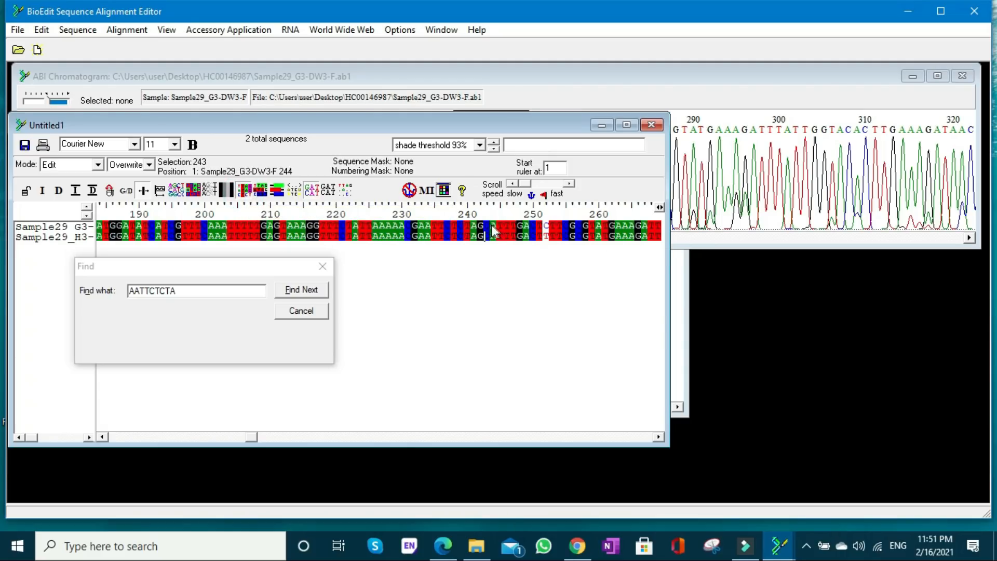
- Copy forward-read bases 243 to 251, just before the next mismatch, and find CATTTGACT in the forward chromatogram
shift+click(541, 227)
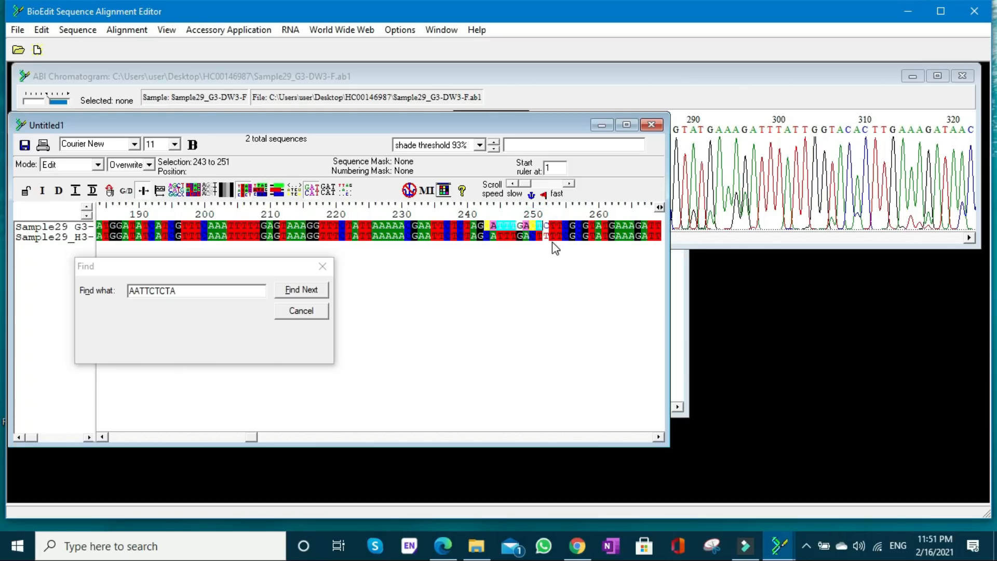
drag(193, 289, 129, 291)
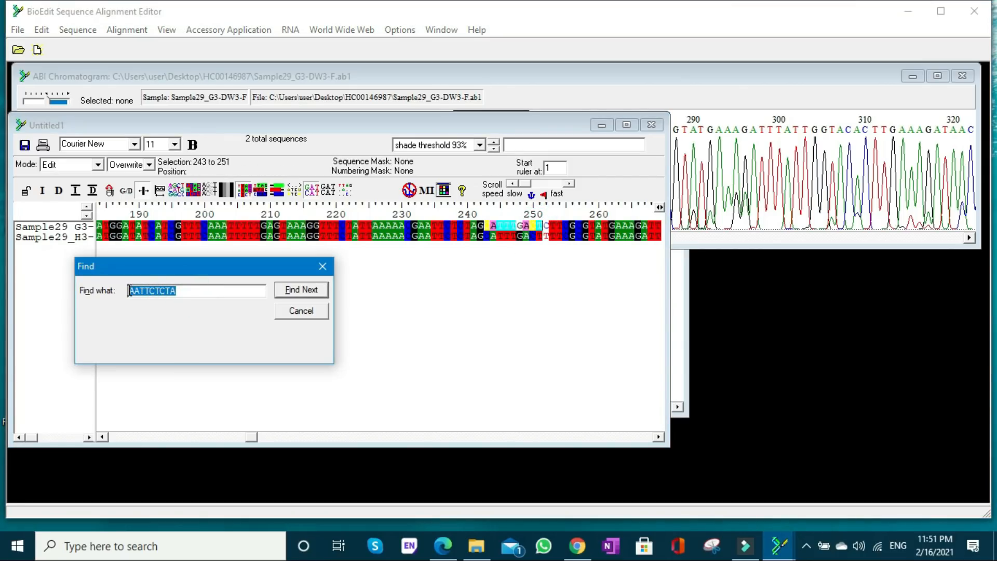
key(ctrl+v)
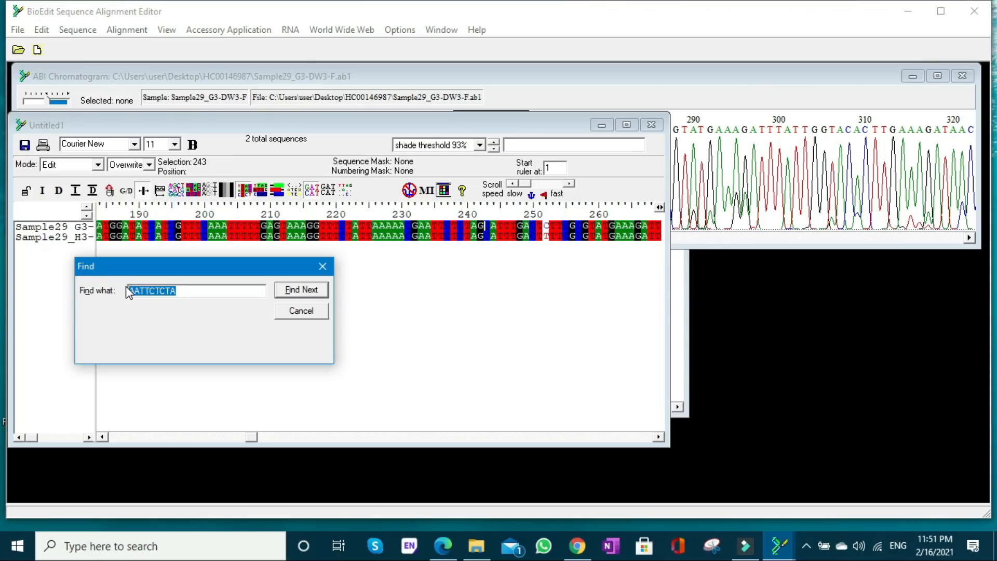
click(294, 293)
click(494, 302)
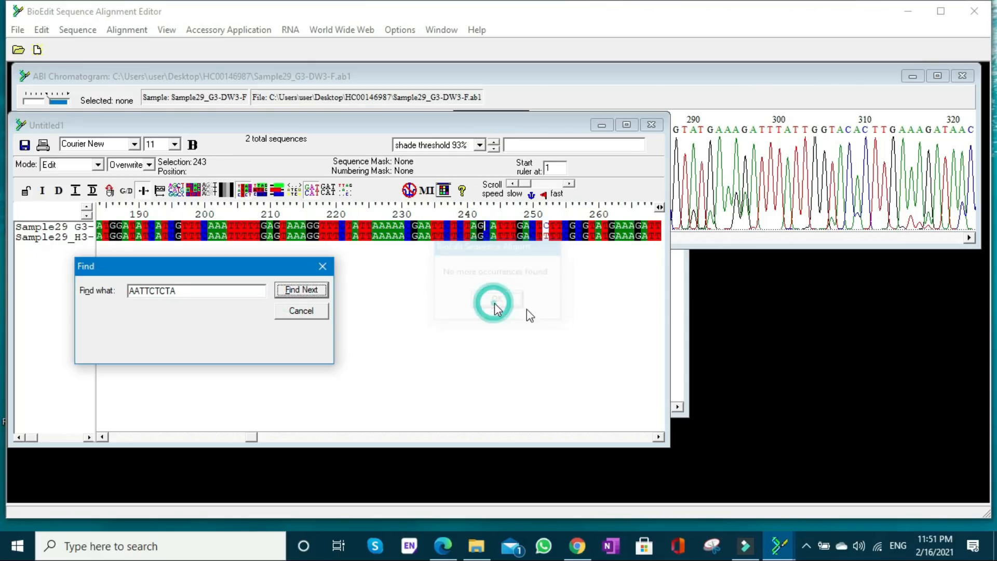
click(781, 235)
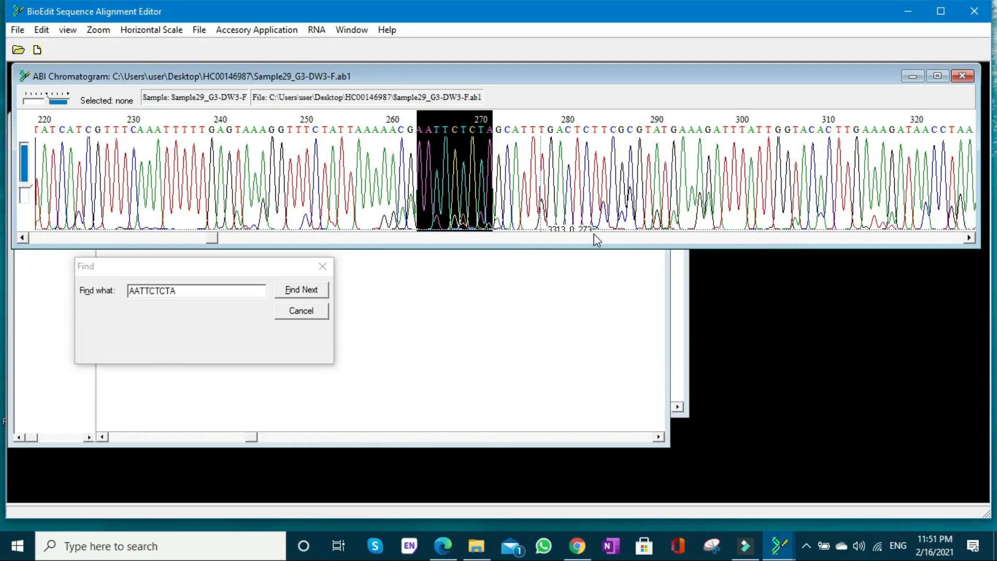
drag(190, 291, 130, 294)
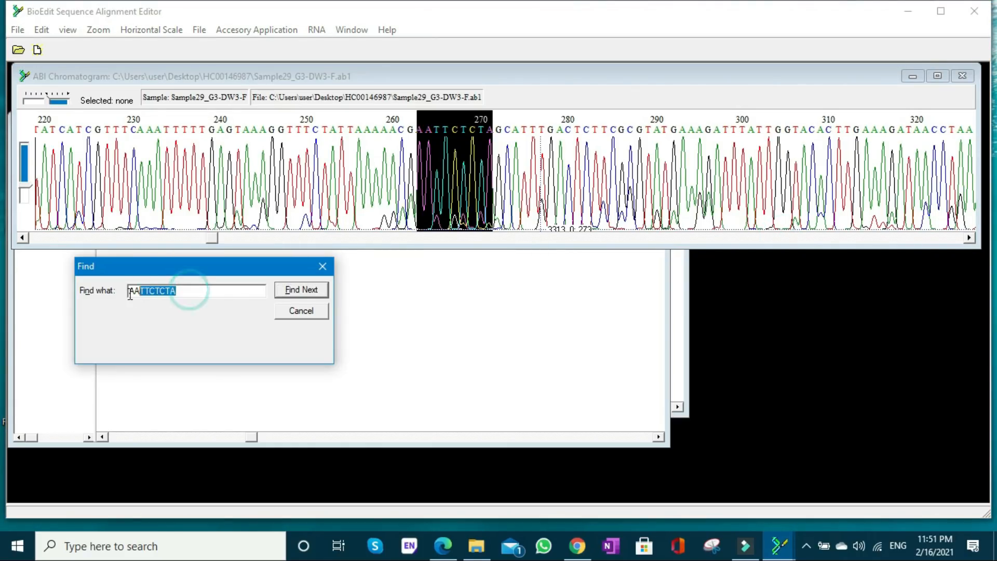
text(CATTTGACT)
click(297, 295)
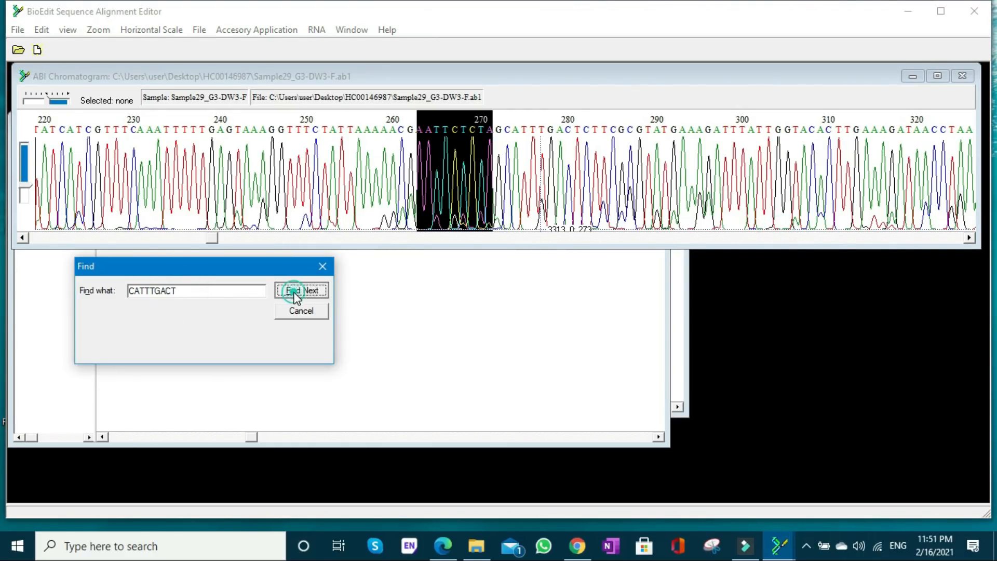
- Overwrite the mismatched T at position 252 of the reverse read with C and close the search dialog
click(597, 304)
click(546, 236)
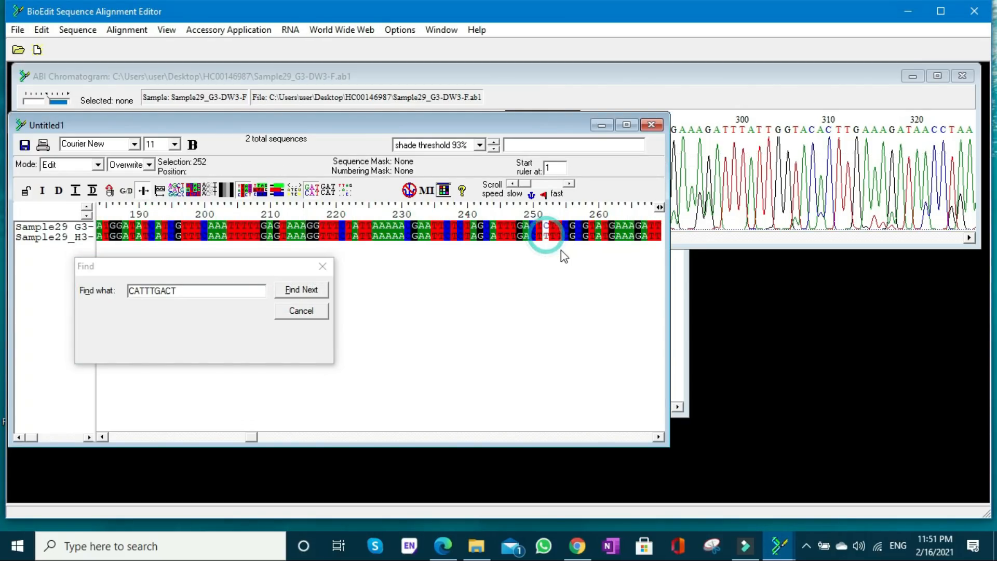
key(Right)
click(323, 264)
key(Escape)
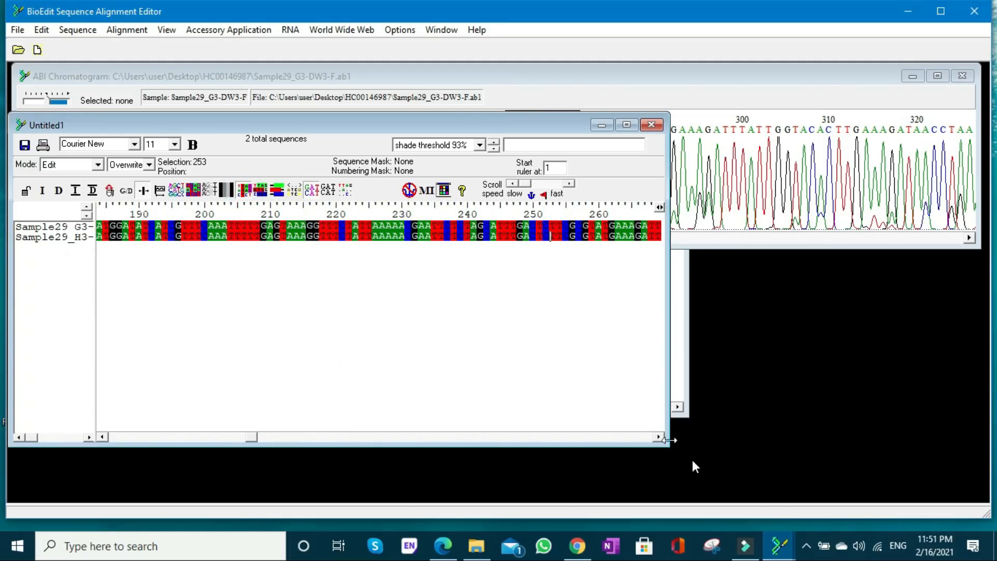
- Copy forward-read bases 324 to 333, which directly precede the next mismatch in the alignment
click(658, 437)
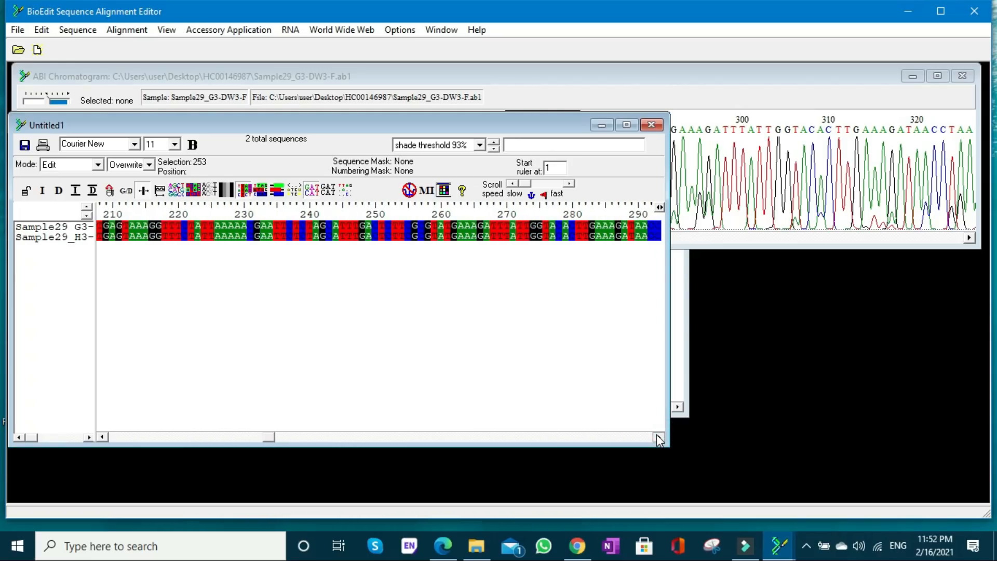
drag(656, 435, 657, 434)
click(442, 227)
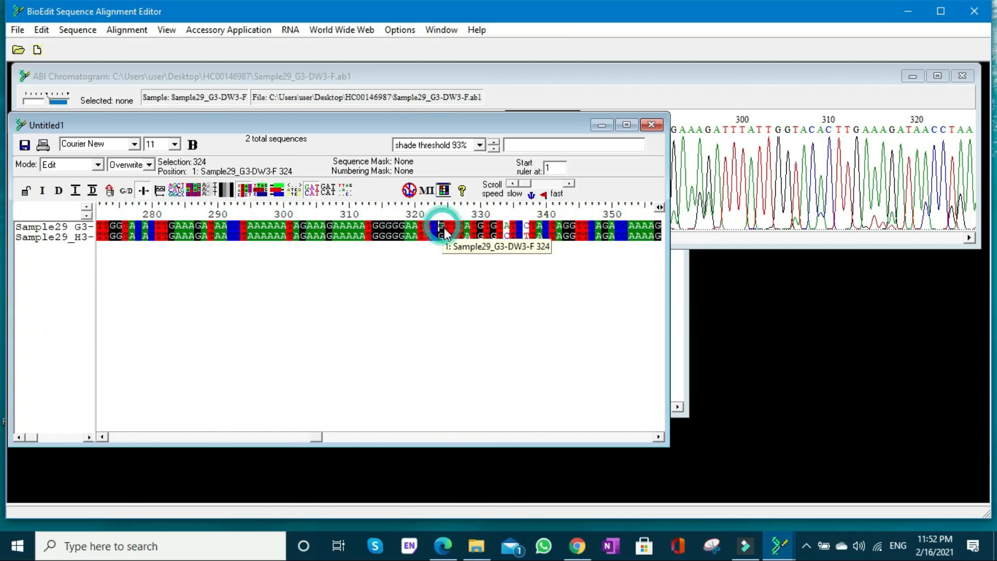
shift+click(502, 227)
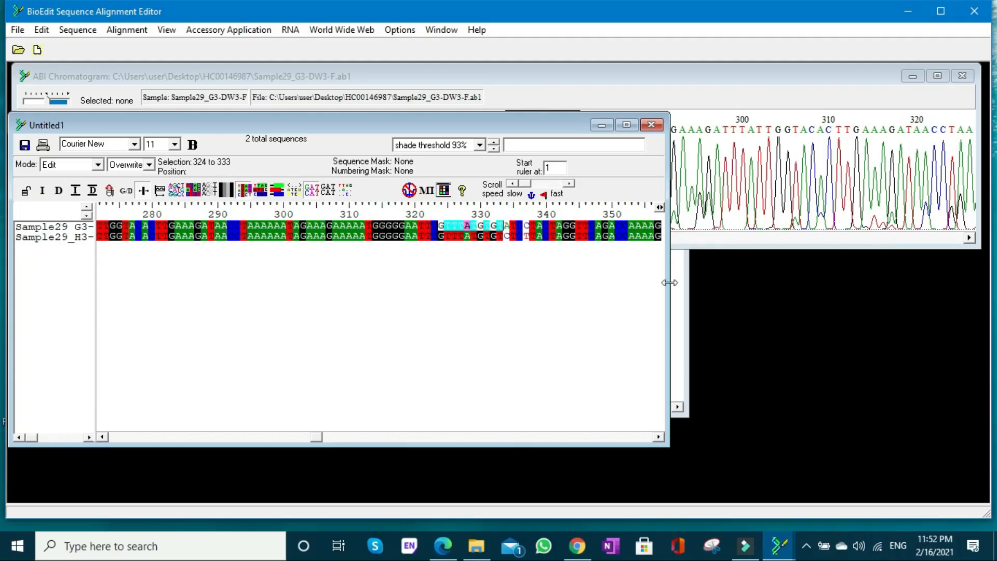
- Find GTTTATGTGT in the forward chromatogram and overwrite the reverse read's mismatched C at position 334 with A
click(718, 244)
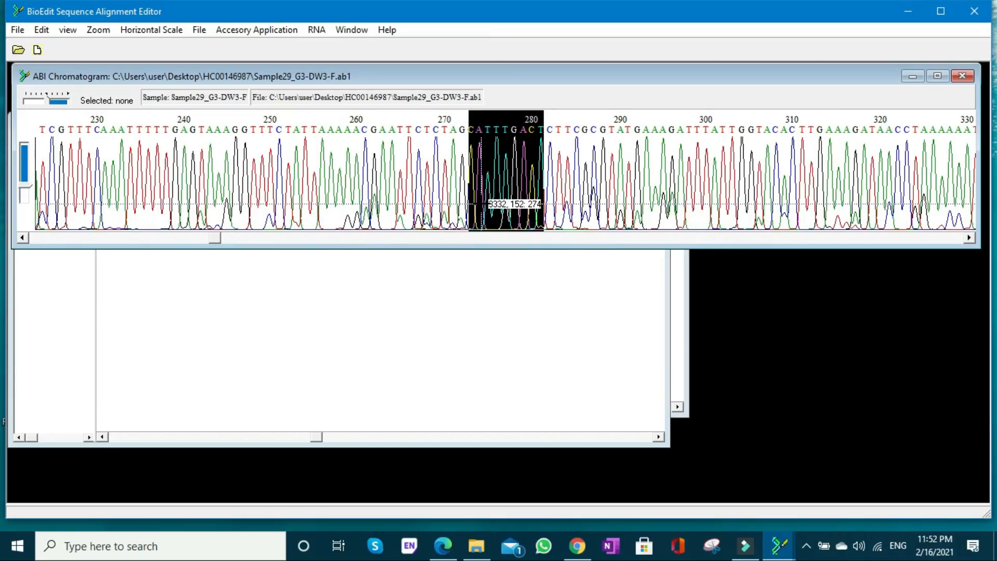
key(ctrl+f)
drag(226, 289, 123, 285)
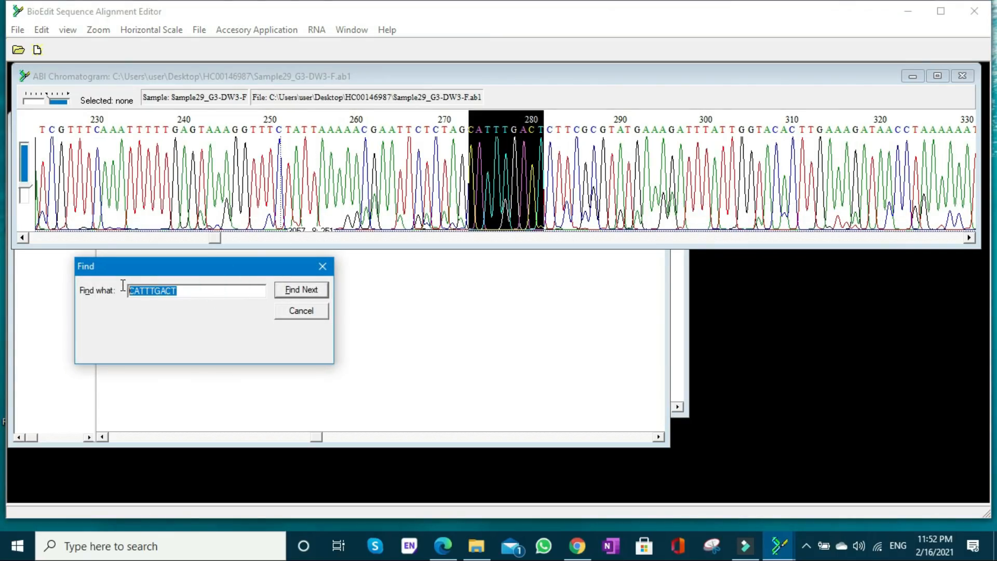
click(297, 291)
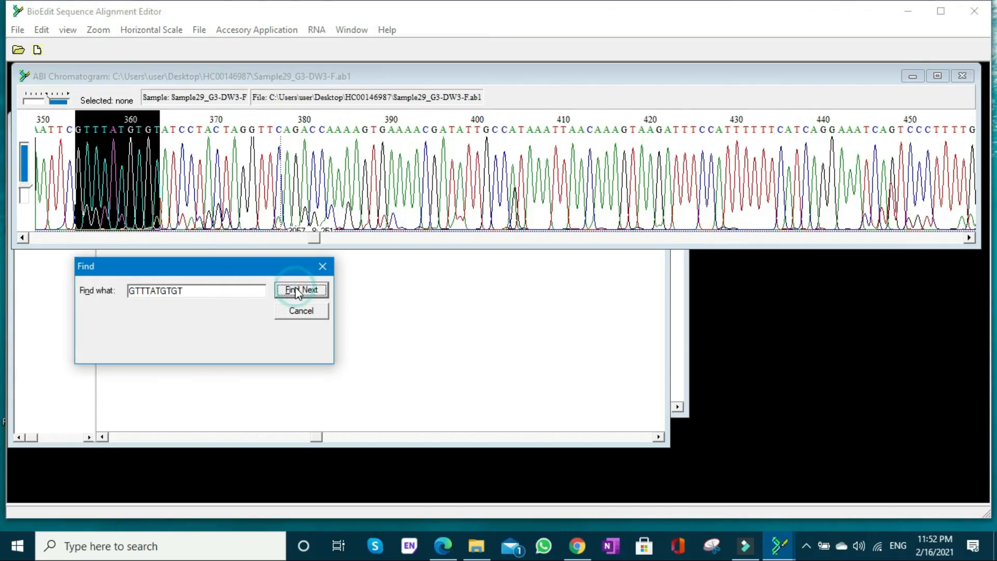
click(603, 296)
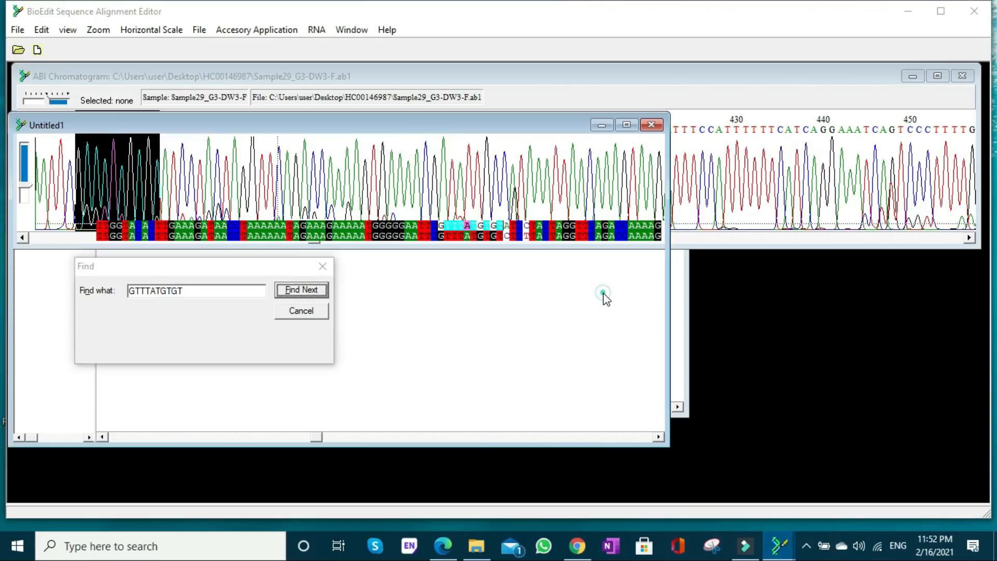
click(505, 234)
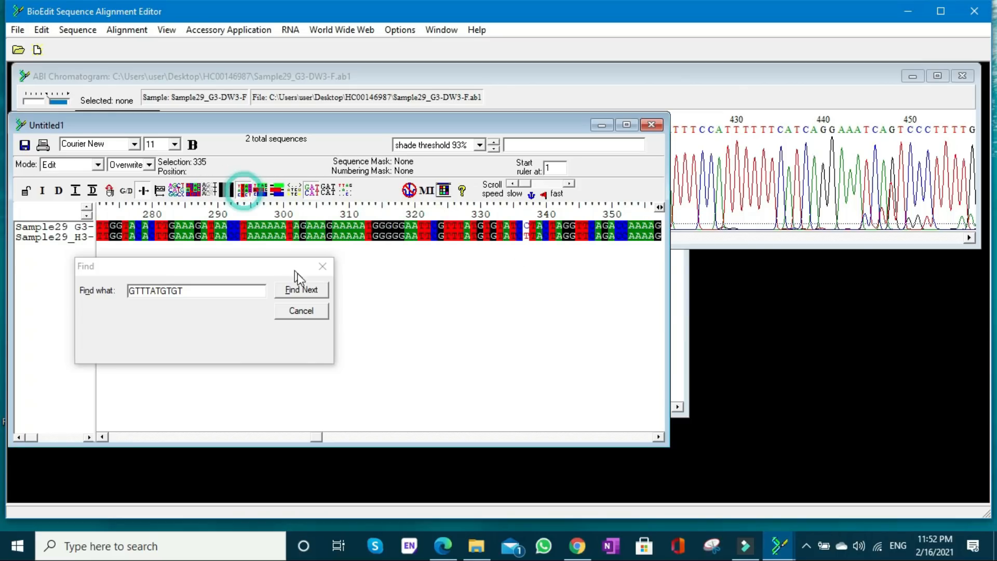
- Find forward-read bases 329 to 336, TGTGTATC, in the forward chromatogram and overwrite the reverse read's mismatched T at position 337 with C
click(479, 229)
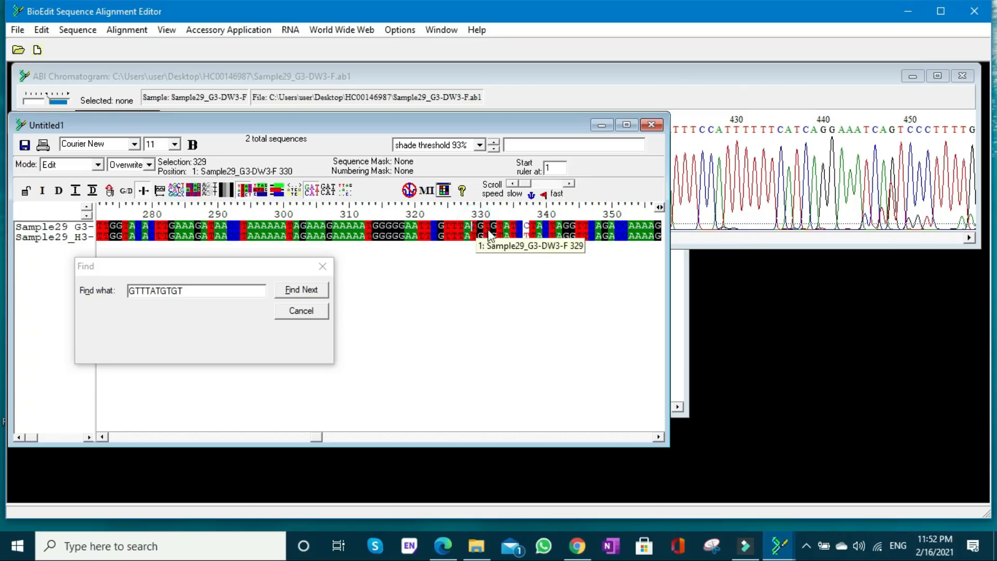
shift+click(521, 229)
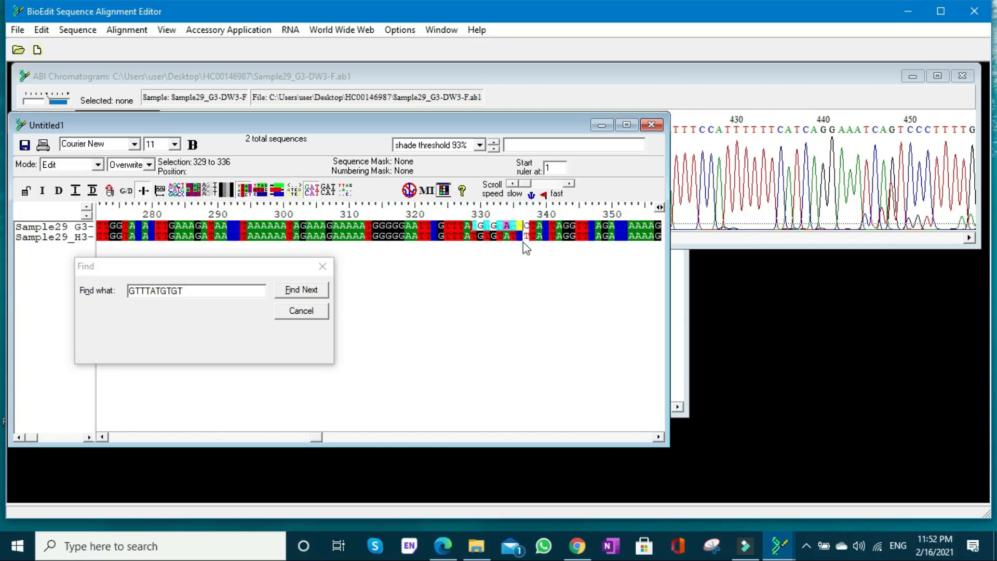
click(684, 241)
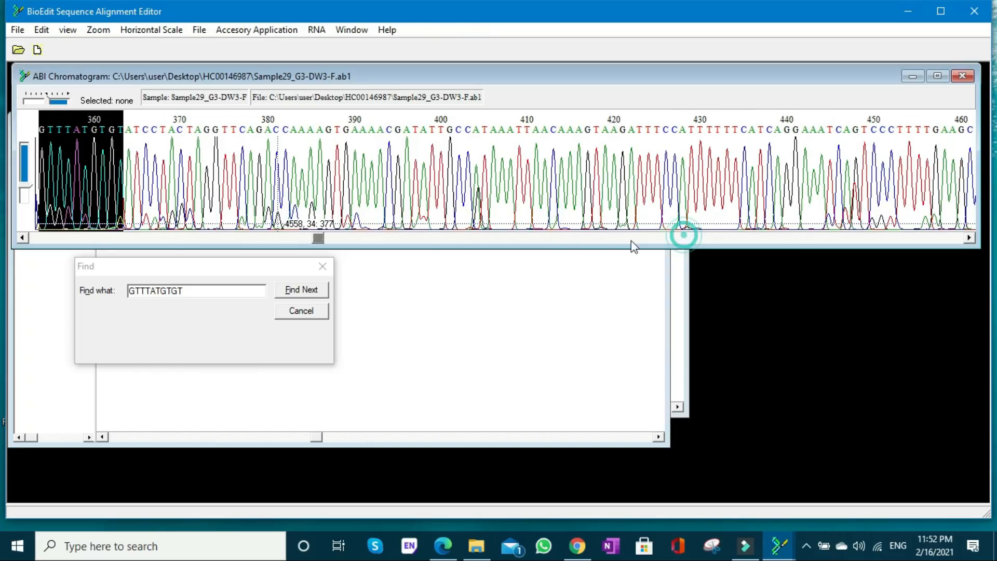
drag(198, 290, 127, 287)
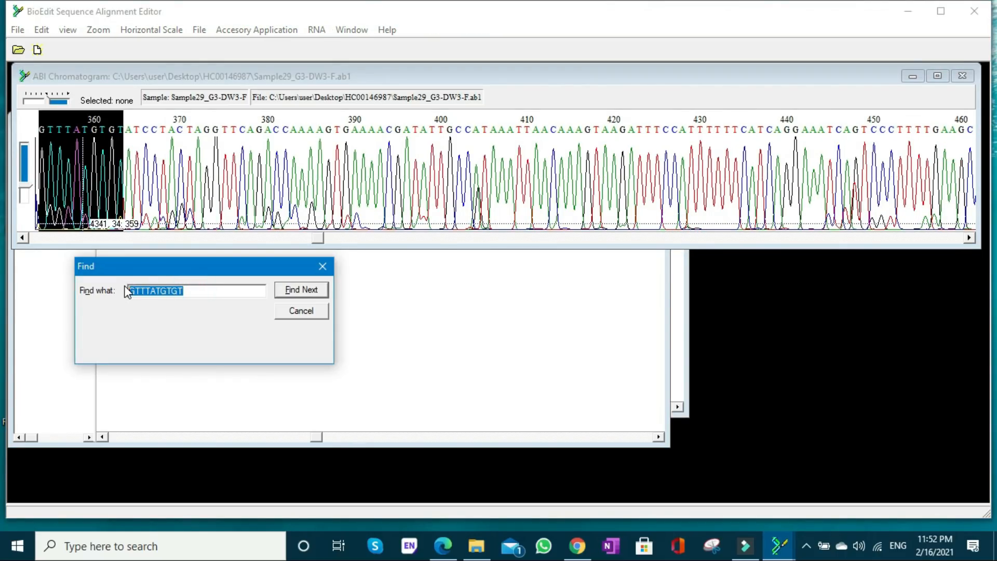
click(295, 294)
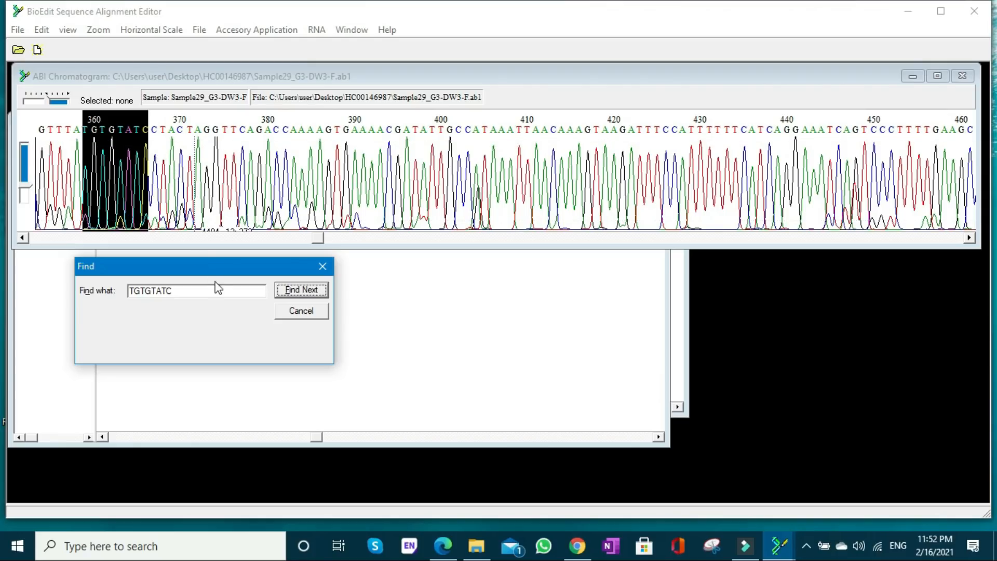
click(592, 383)
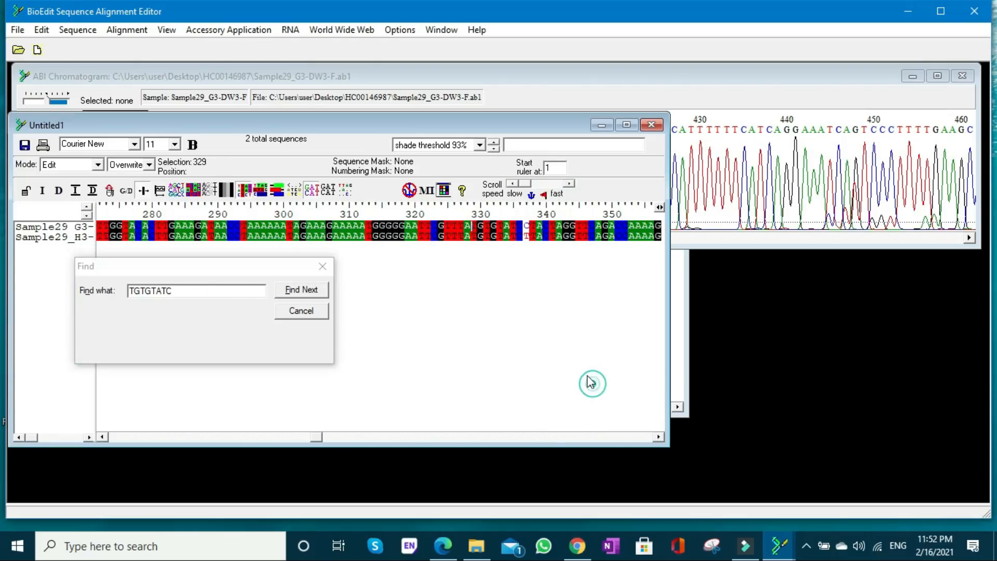
click(526, 238)
- Copy forward-read bases 347 to 357, just before the mismatch at position 358
click(658, 437)
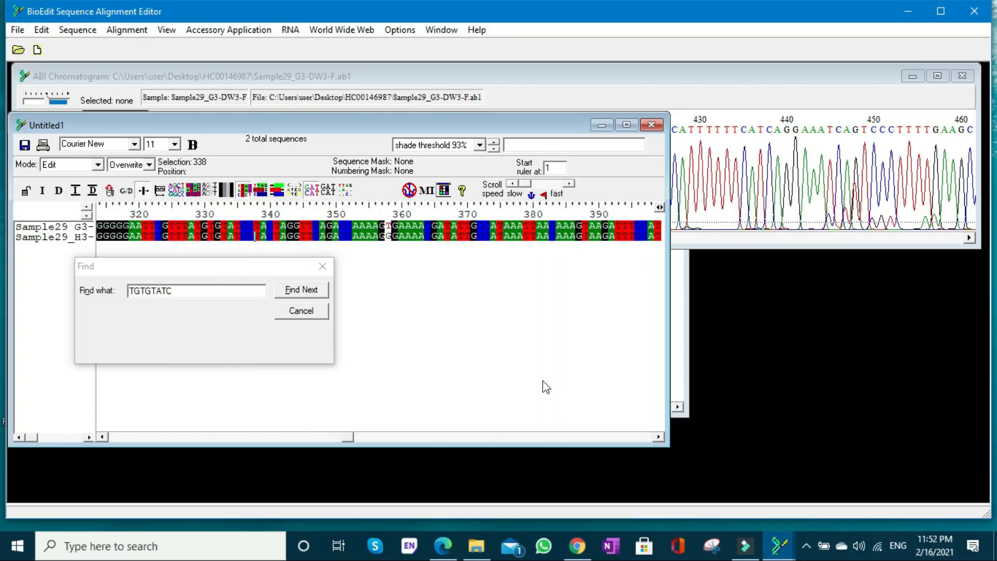
click(315, 228)
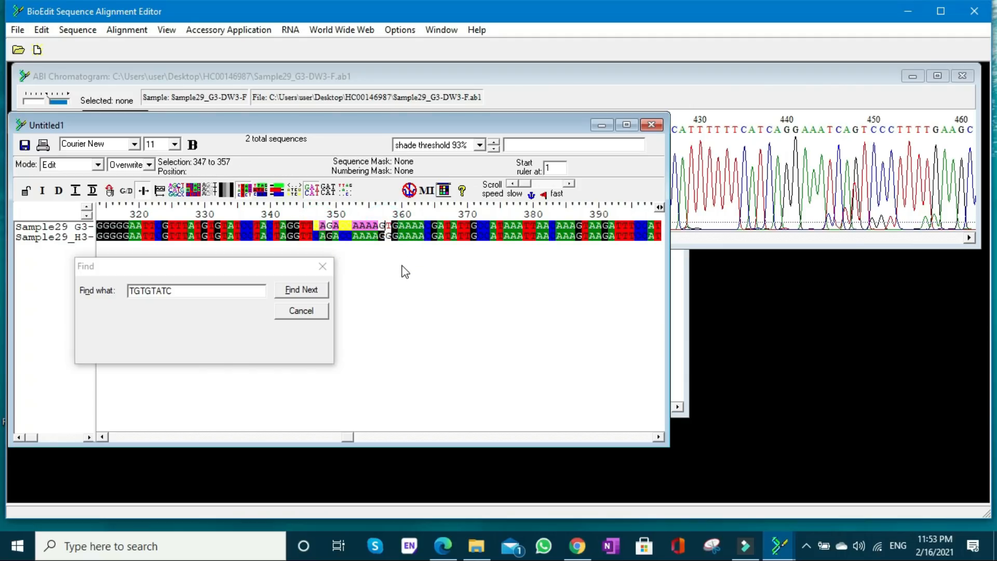
click(192, 289)
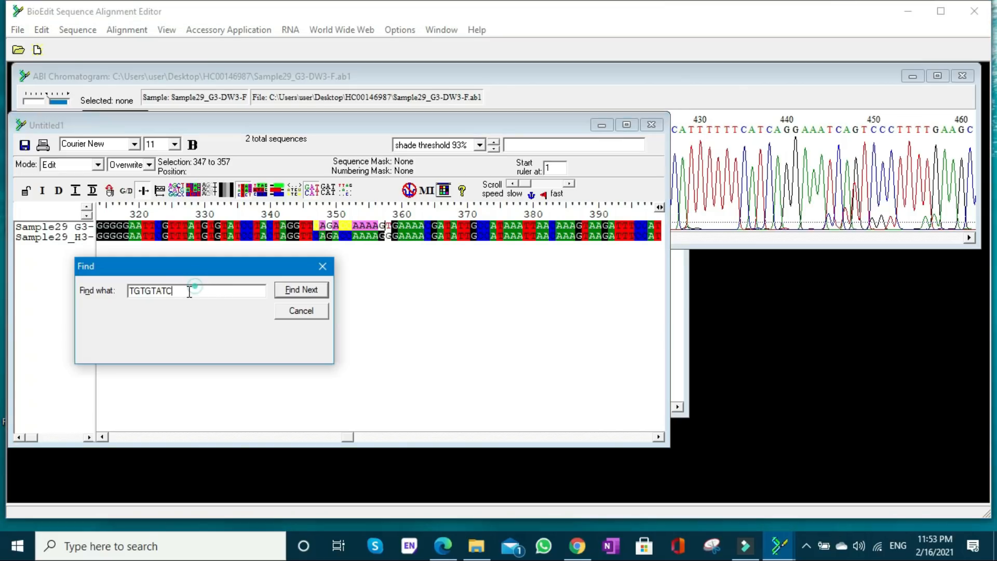
key(ctrl+v)
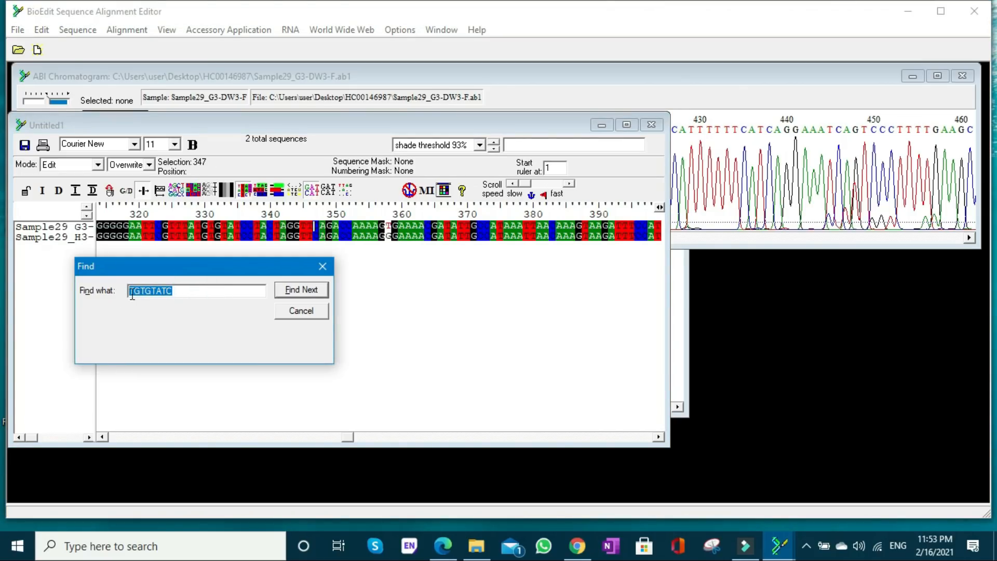
- Find CAGACCAAAAG in the forward chromatogram and overwrite the reverse read's mismatched G at position 358 with T
click(699, 244)
click(307, 290)
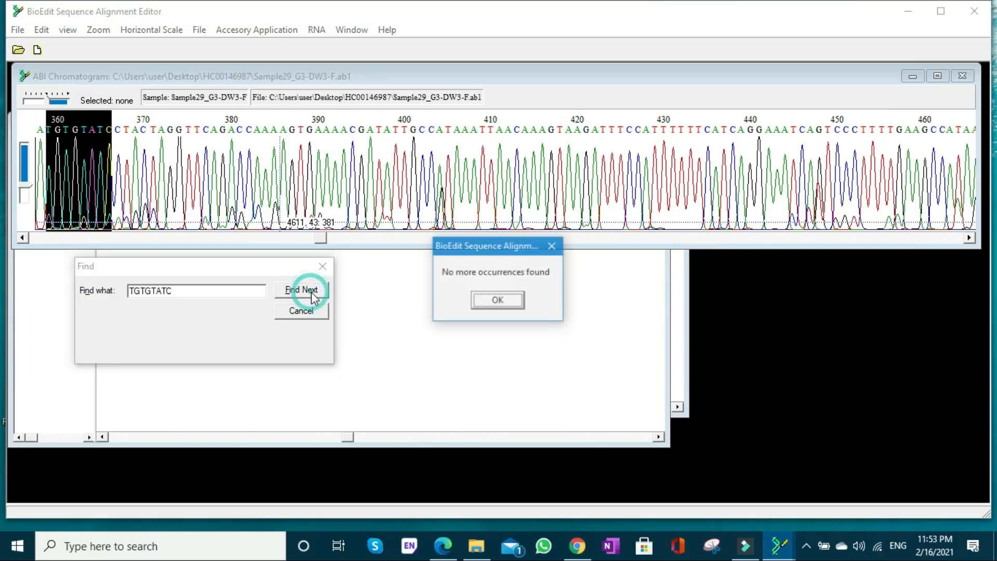
click(494, 300)
drag(185, 290, 133, 293)
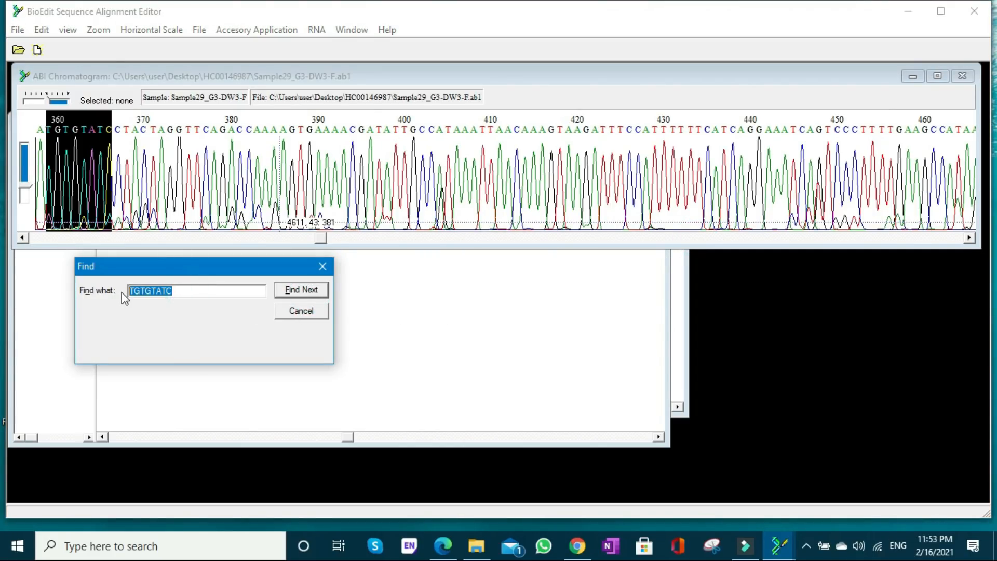
text(CAGACCAAAAG)
click(302, 290)
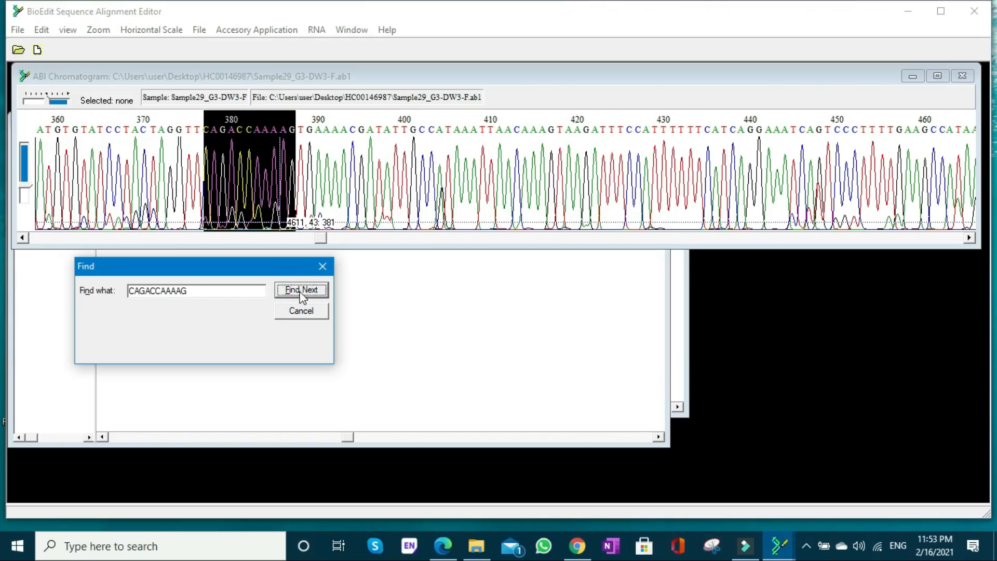
click(463, 335)
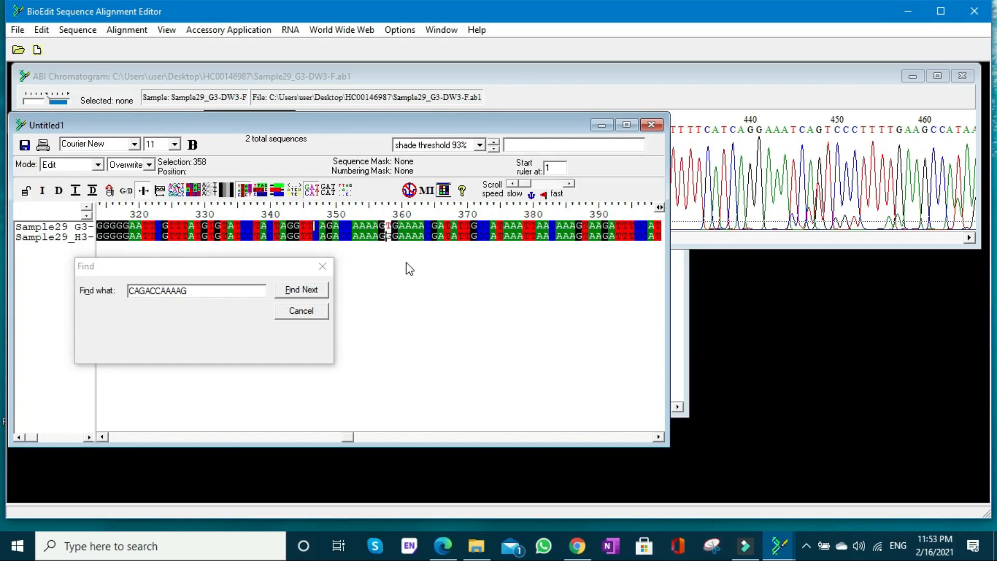
text(T)
- Find forward-read bases 437 to 447, TGGATTTTCCT, in the forward chromatogram and inspect the peaks following them
drag(659, 437, 658, 436)
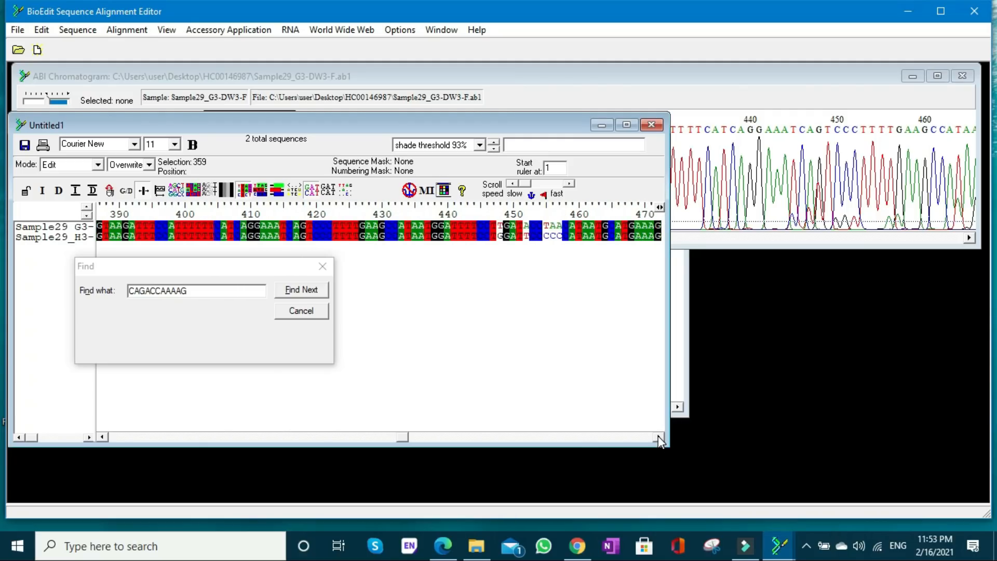
click(426, 227)
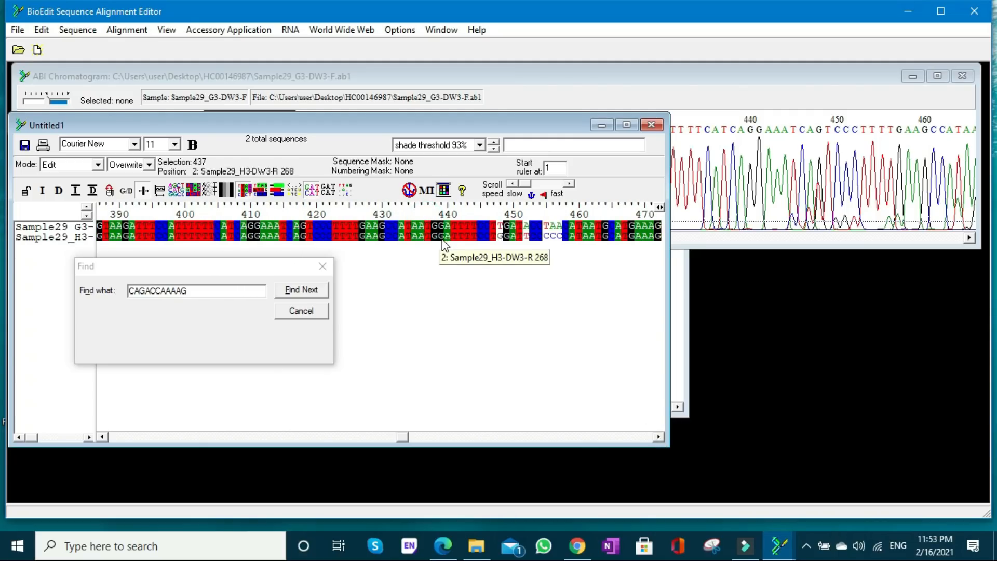
shift+click(497, 228)
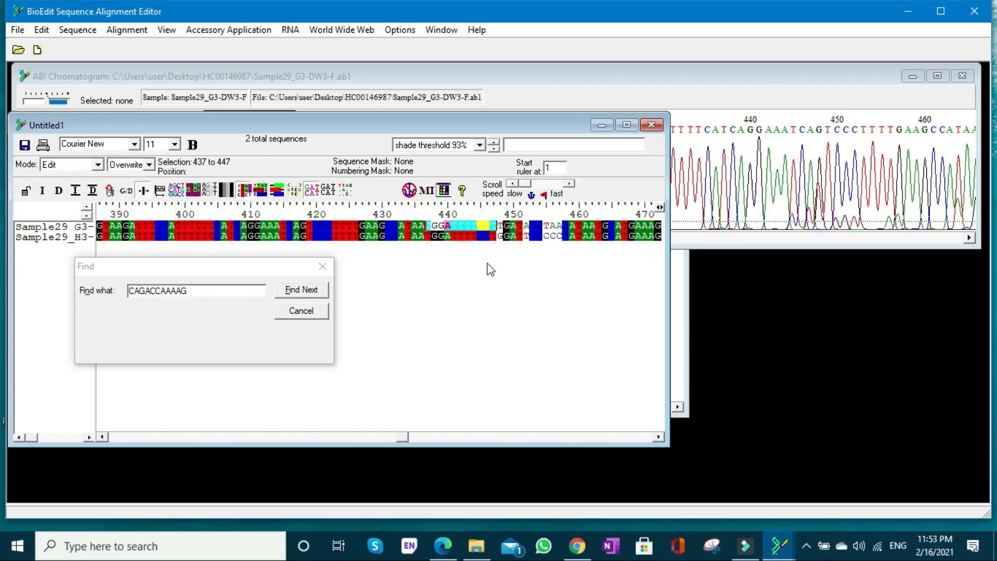
click(690, 237)
drag(199, 287, 126, 294)
text(TGGATTTTCCT)
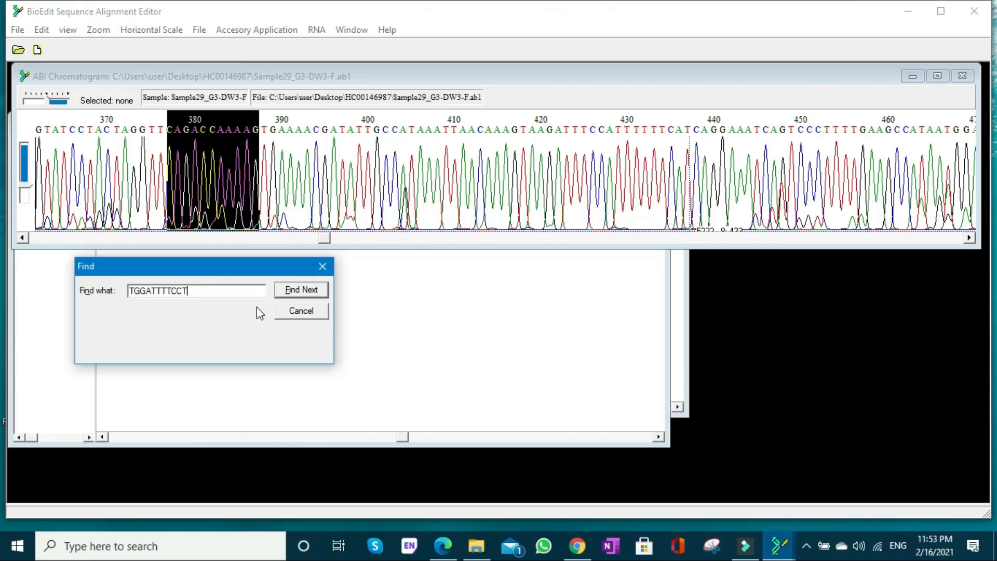
click(296, 294)
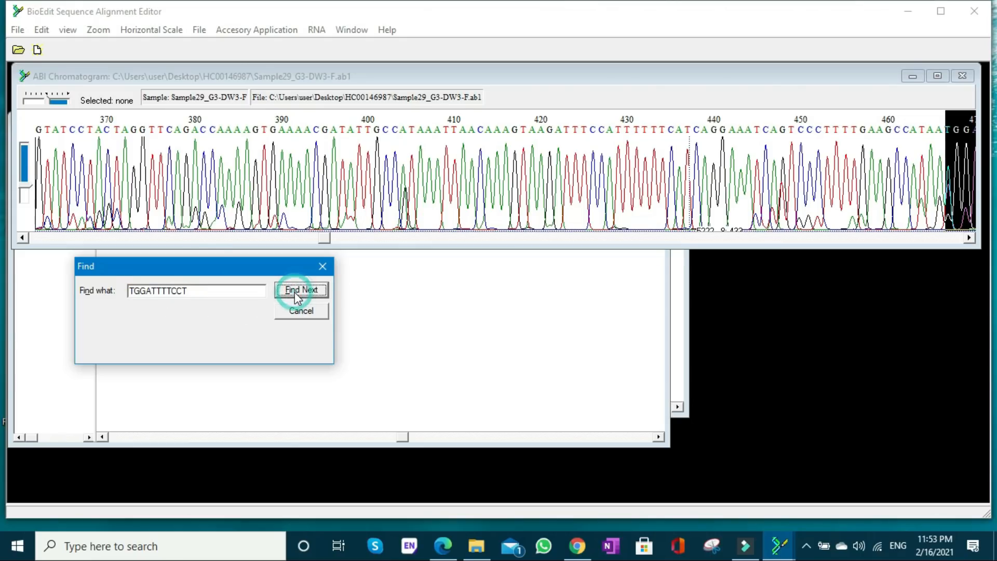
click(970, 238)
drag(970, 239, 971, 239)
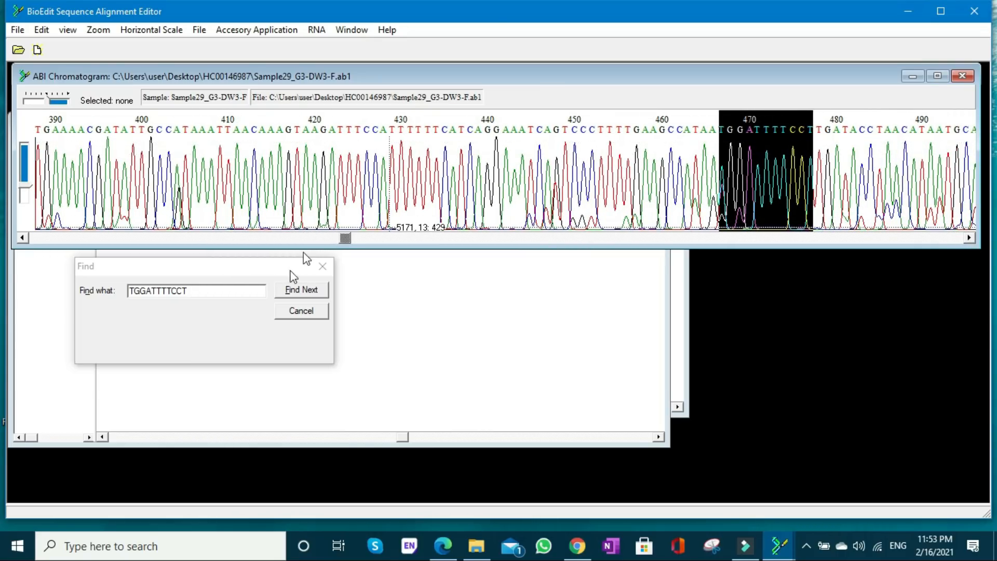
- Overwrite the reverse read's mismatched G at position 448 with T and its mismatched T at position 452 with A
click(620, 327)
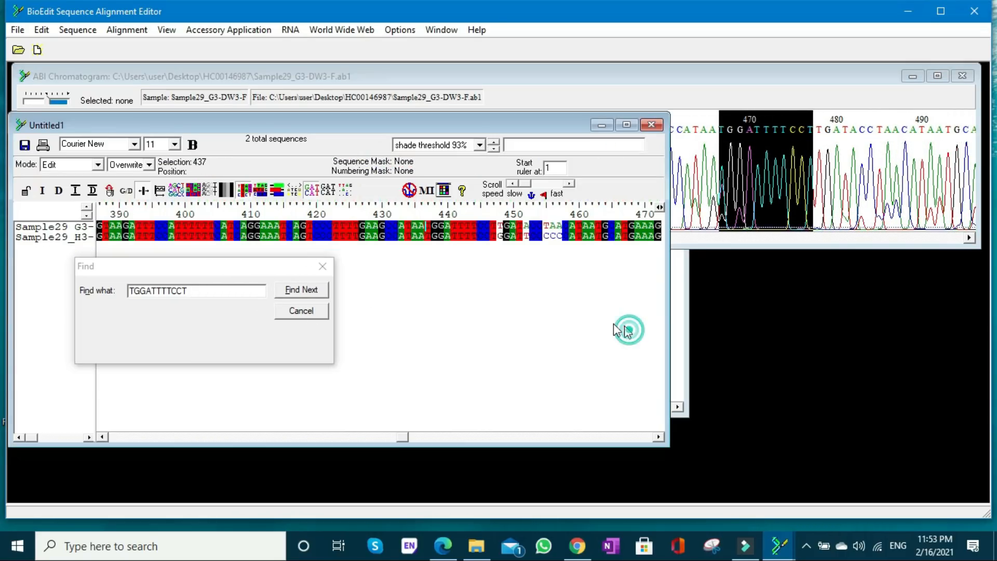
click(501, 237)
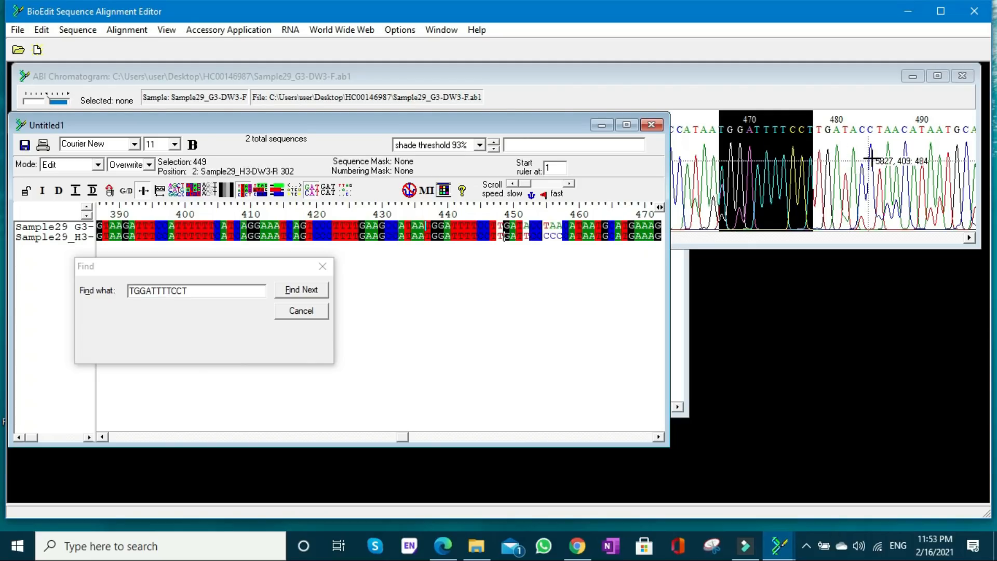
click(525, 235)
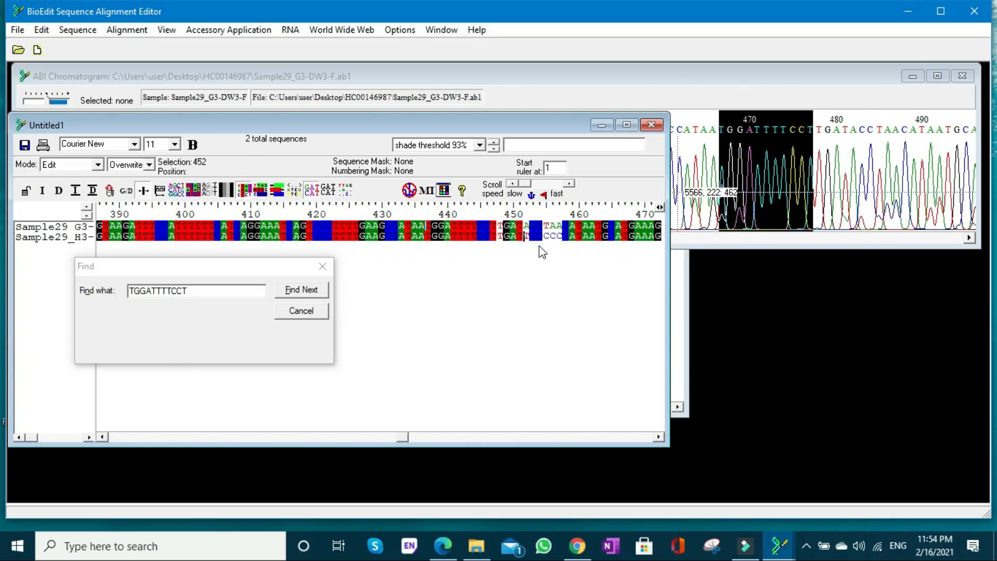
text(a)
- Find forward-read bases 449 to 454, GATACC, in the forward chromatogram to check the bases before the mismatch at position 455
click(970, 238)
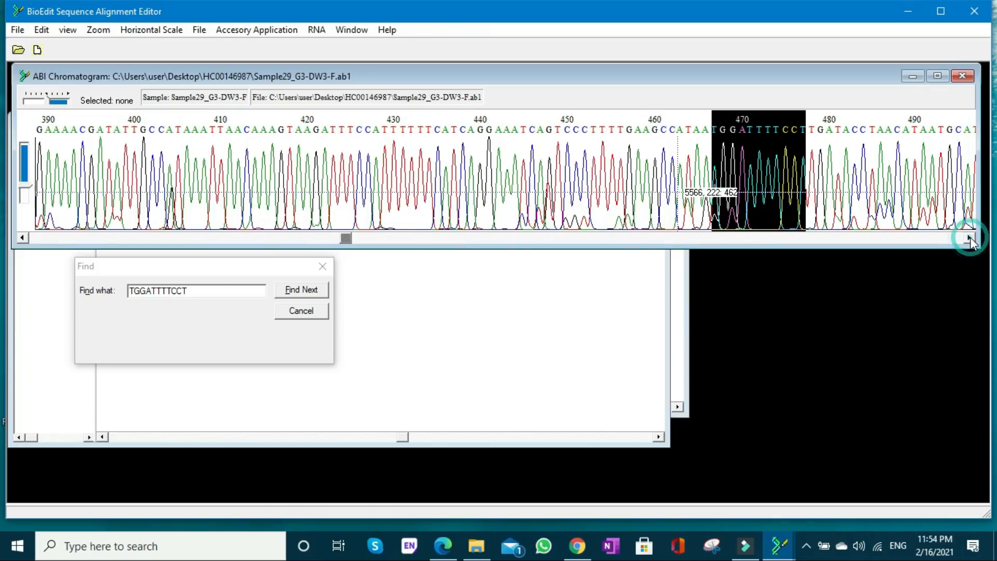
click(363, 267)
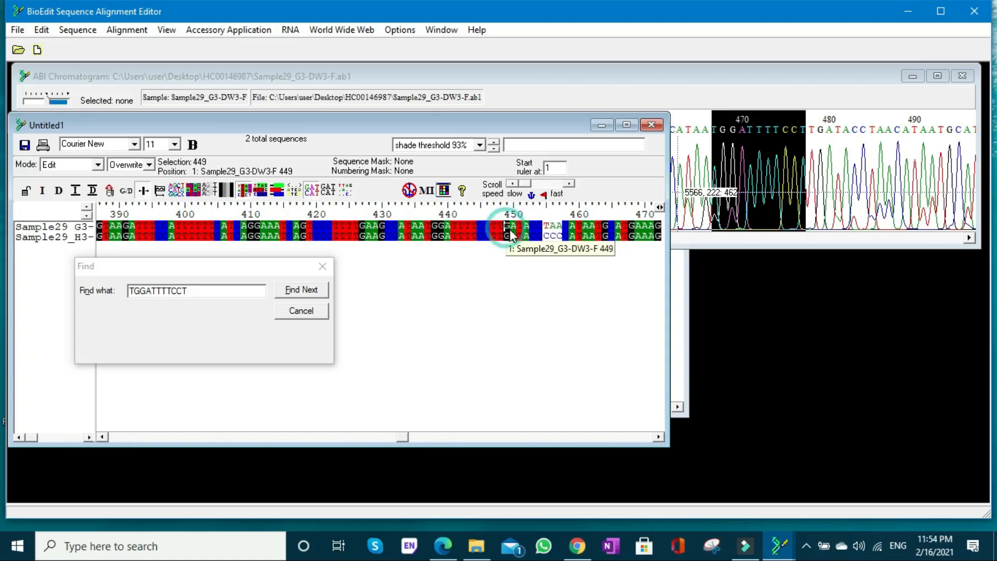
shift+click(539, 226)
key(ctrl+c)
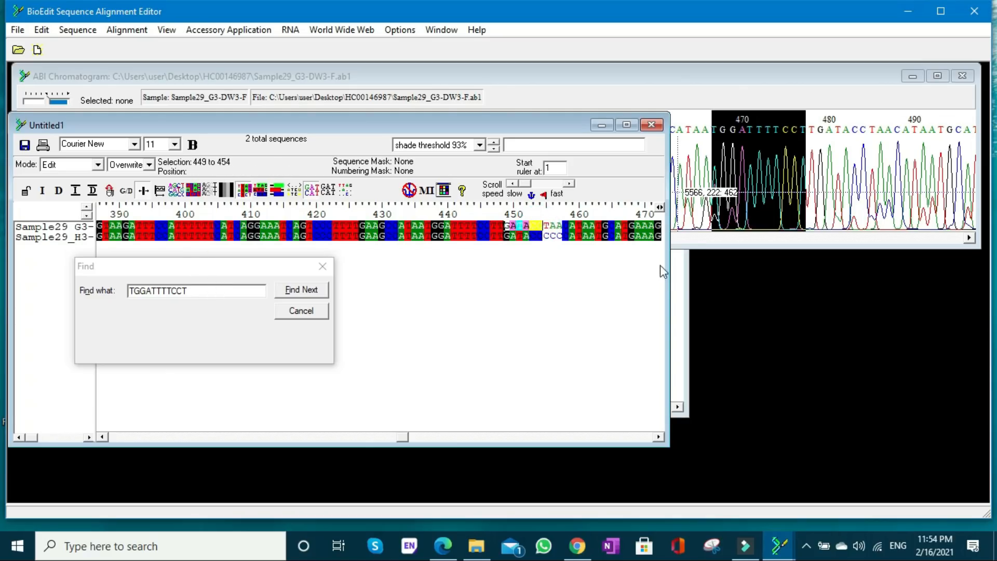
click(691, 241)
drag(223, 290, 102, 276)
key(ctrl+v)
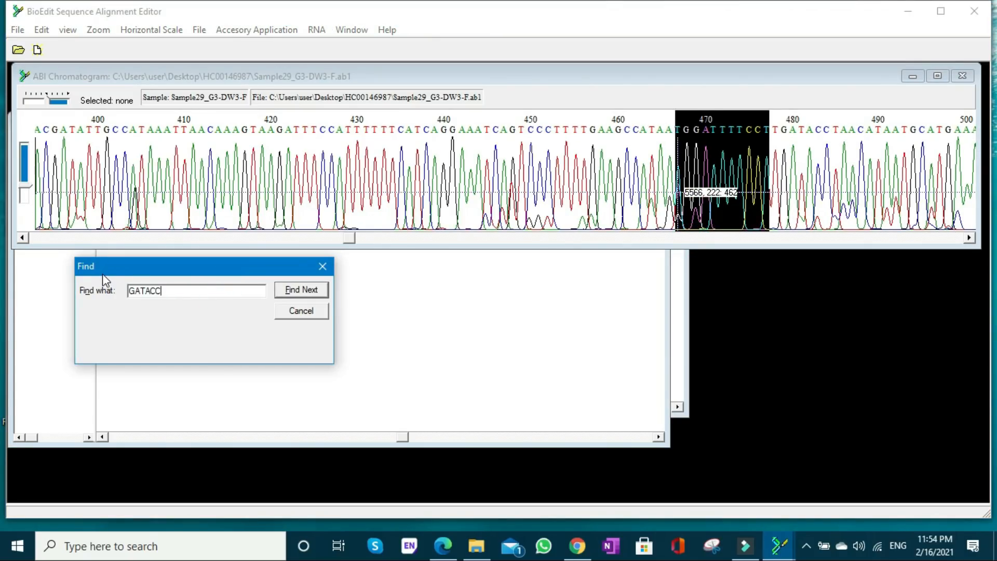
click(304, 292)
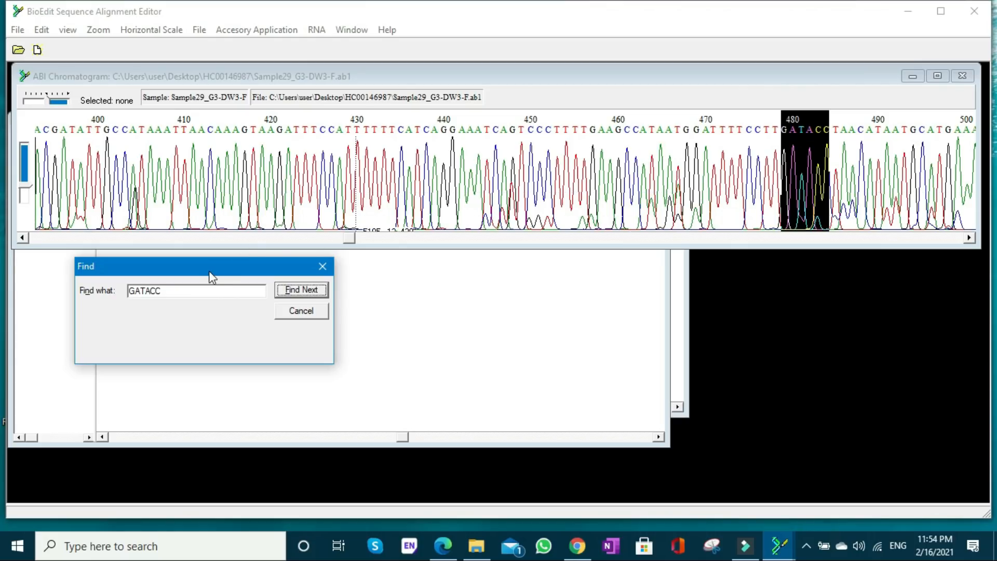
- Switch to the BioEdit window with the reverse chromatogram and search it for GATACC
click(486, 304)
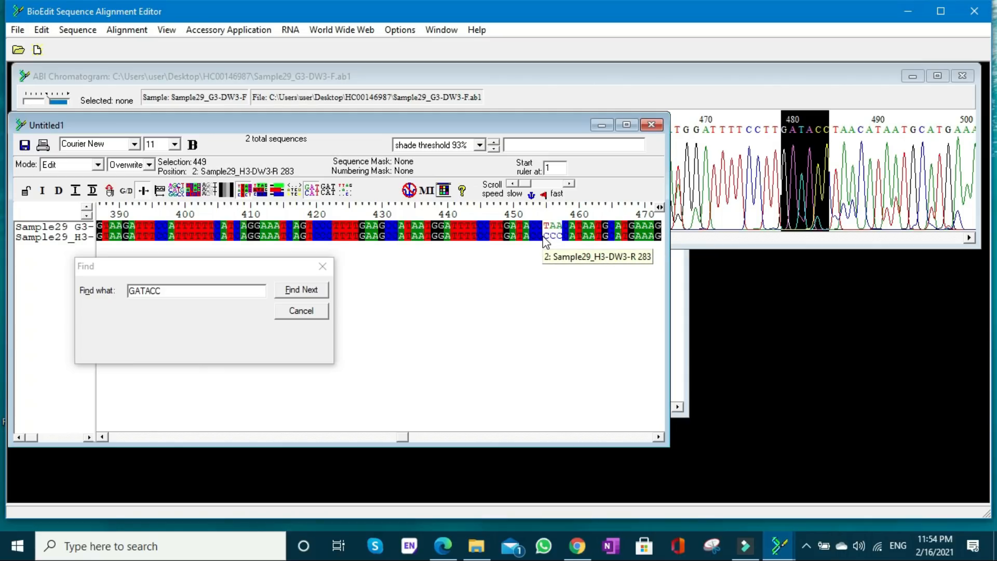
click(779, 546)
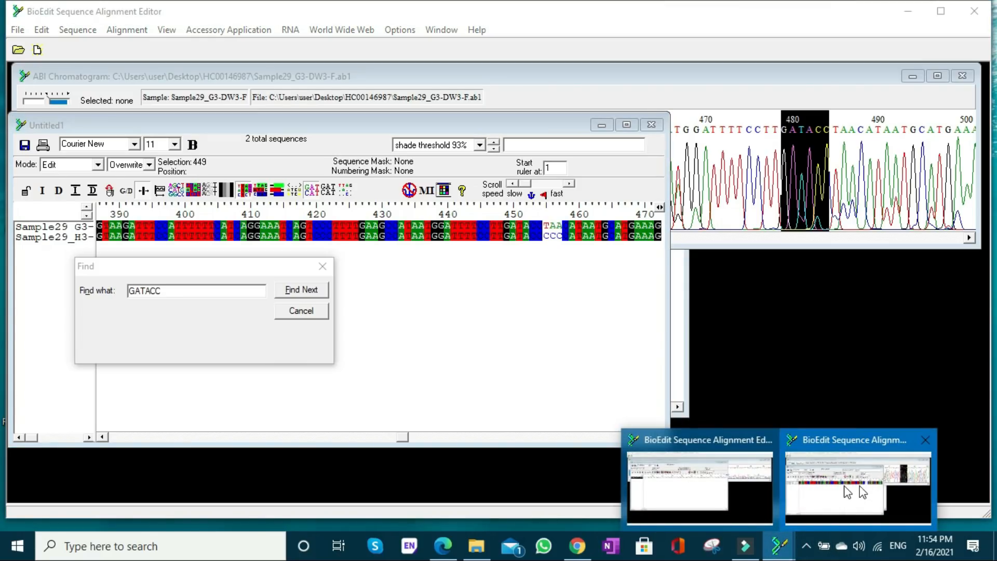
click(841, 485)
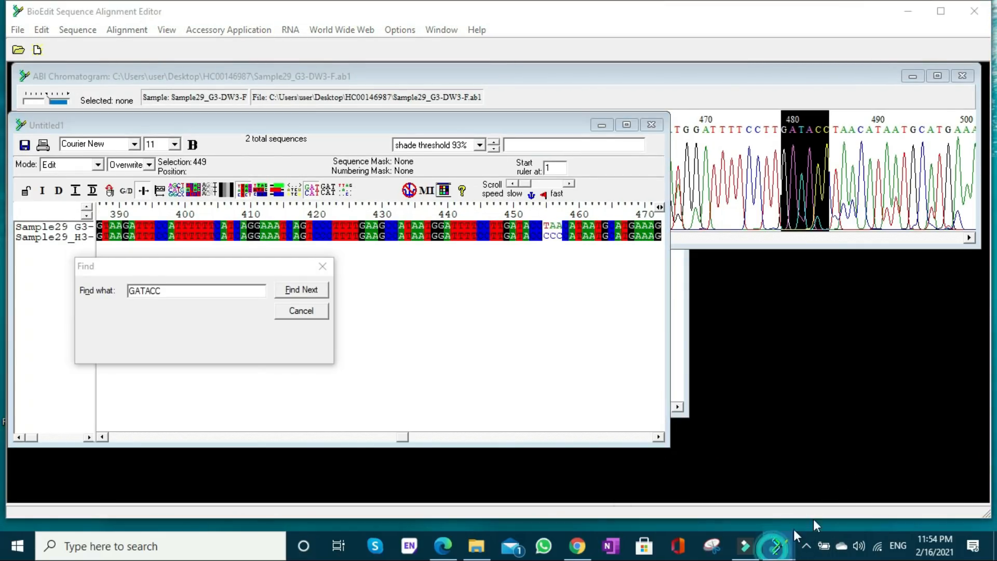
click(774, 548)
click(866, 487)
click(779, 543)
click(694, 489)
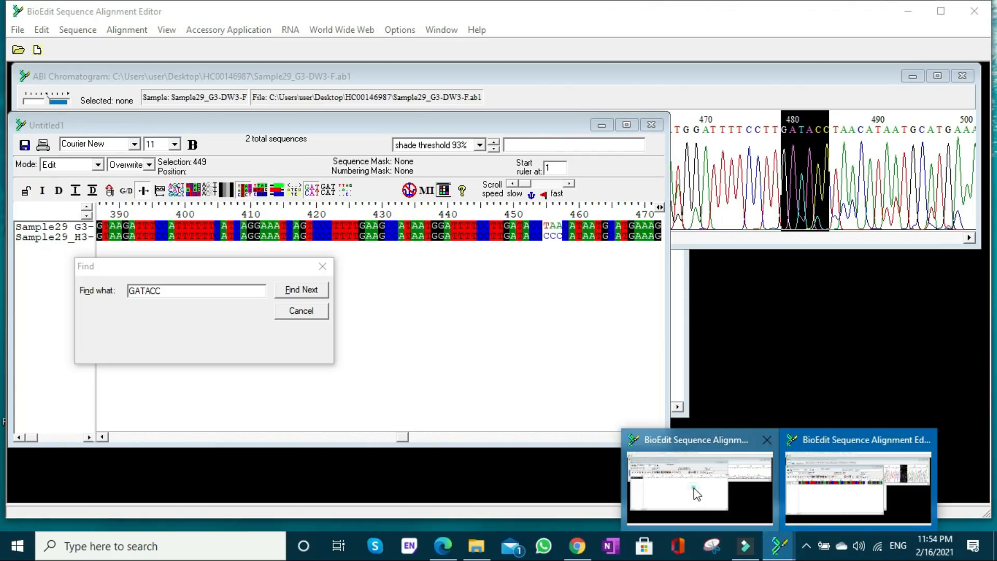
click(729, 212)
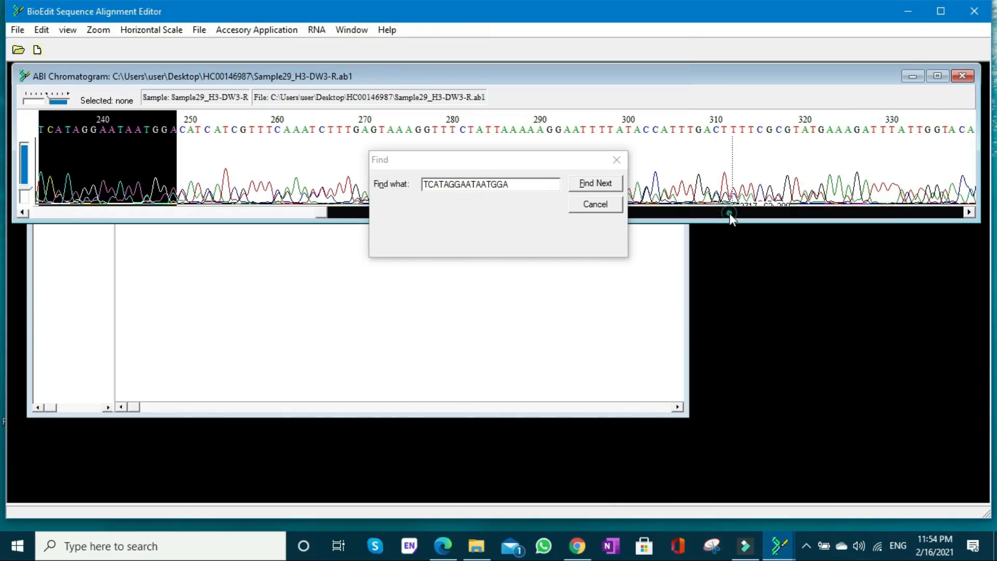
click(535, 182)
text(GATACC)
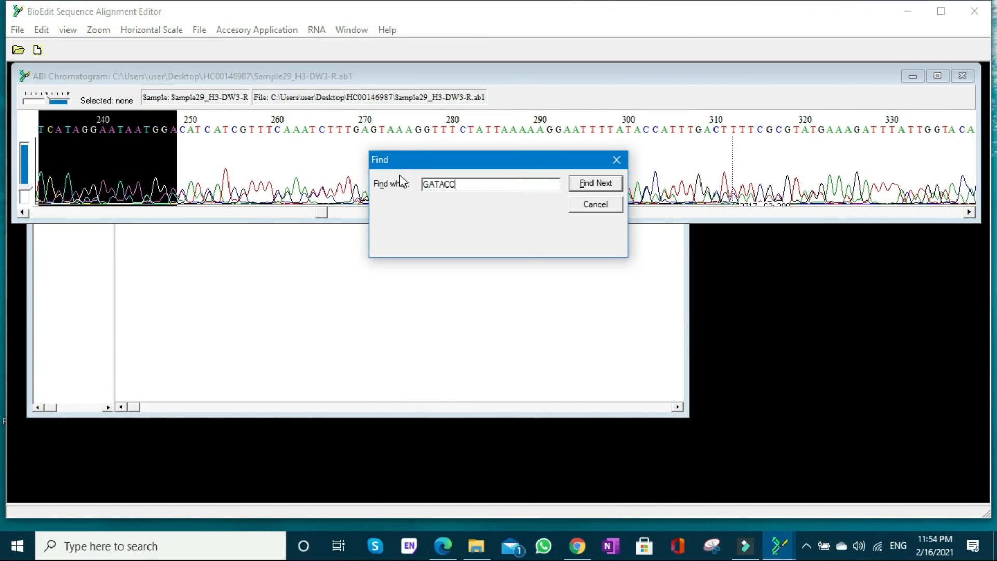
click(601, 187)
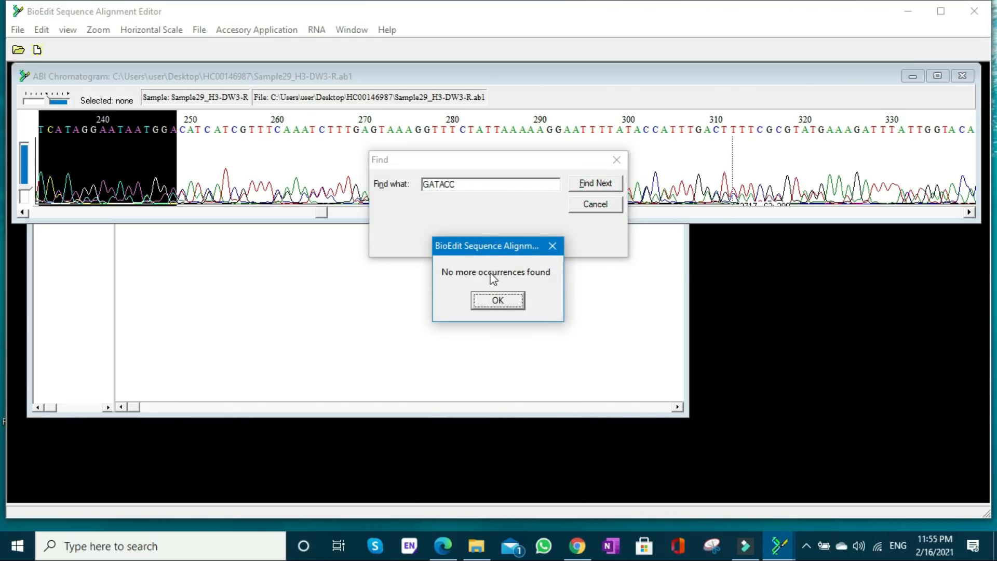
click(491, 299)
- Copy forward-read bases 449 to 454 from the alignment again and repeat the GATACC search in the reverse chromatogram
mouse_move(779, 545)
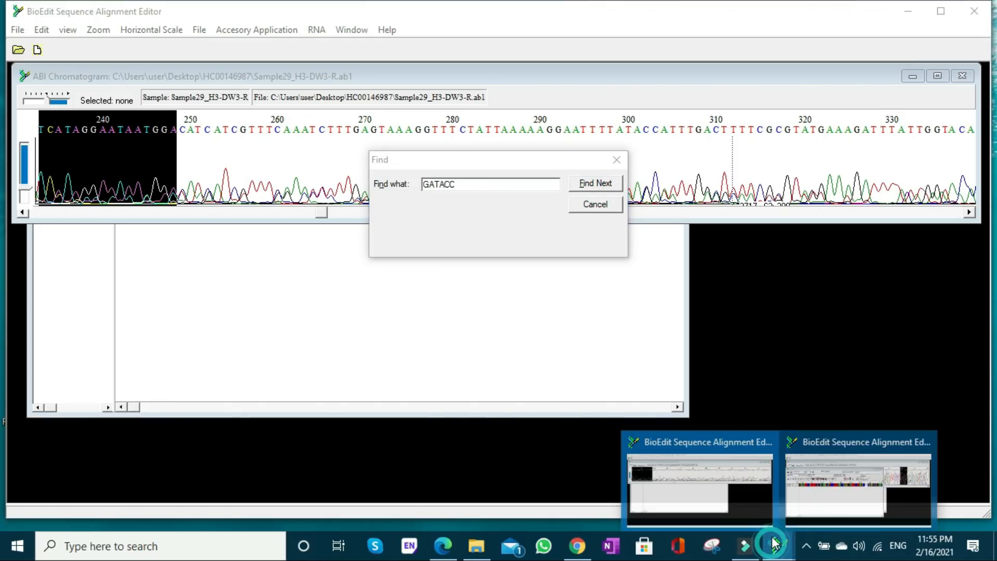
click(813, 496)
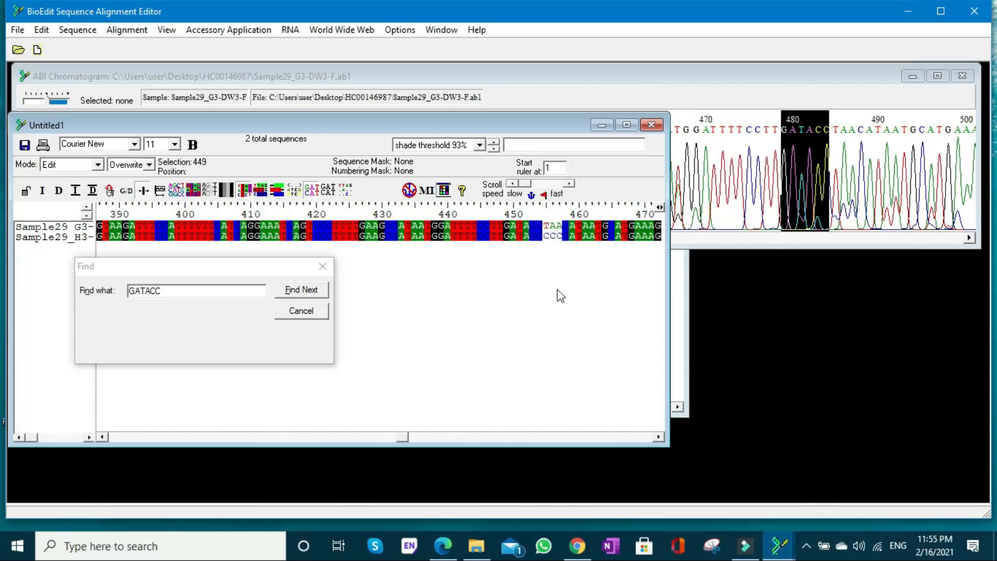
click(509, 228)
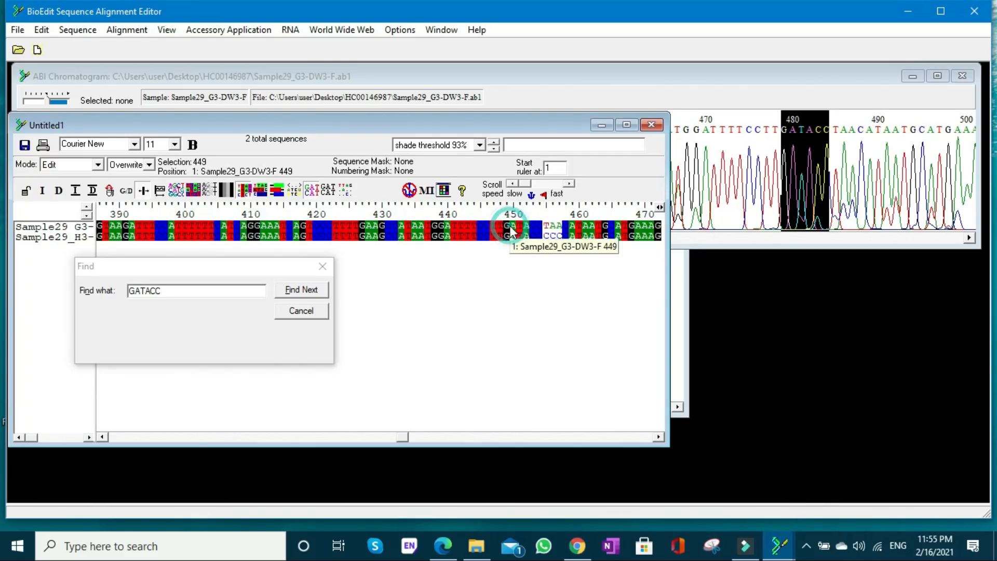
shift+click(542, 229)
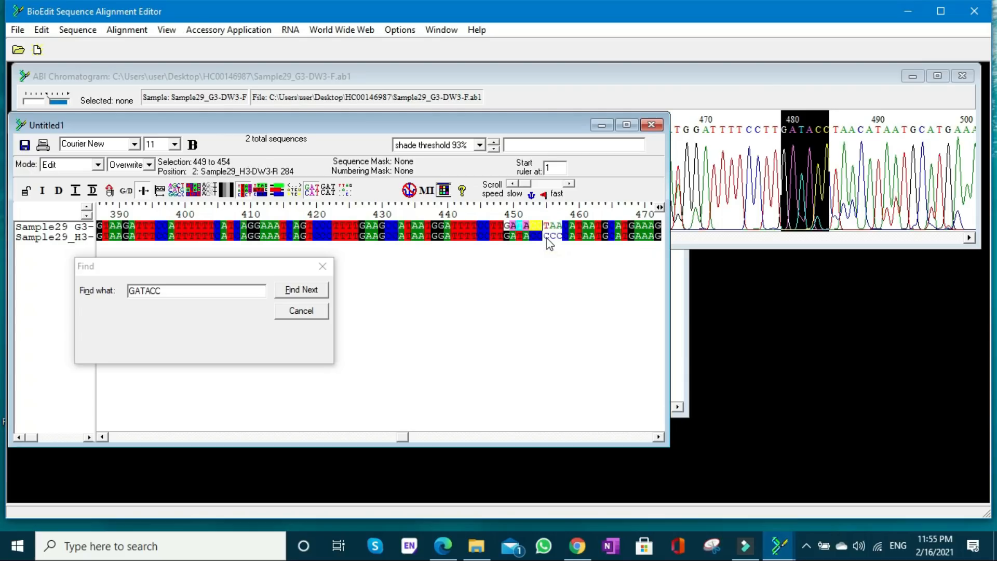
mouse_move(777, 541)
click(726, 494)
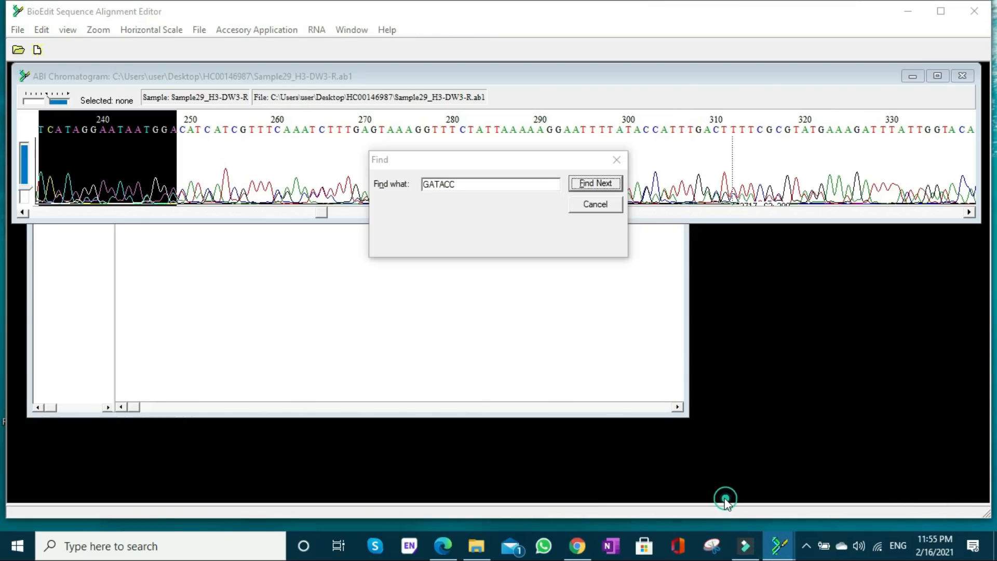
click(476, 186)
drag(473, 187, 401, 180)
key(ctrl+v)
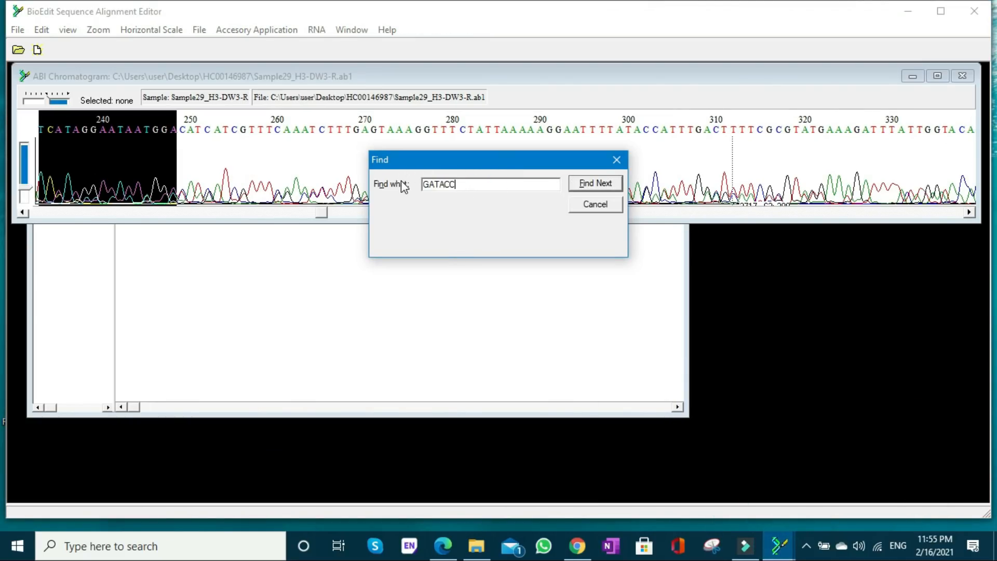
click(586, 192)
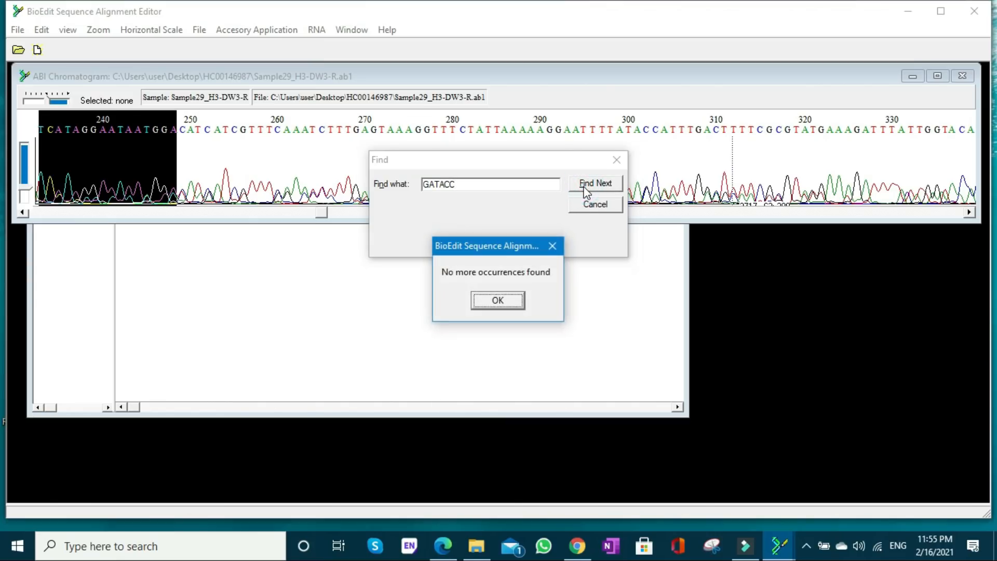
click(499, 298)
- Restart the Find tool on the reverse chromatogram, look for GATACC once more, and close the search
click(607, 207)
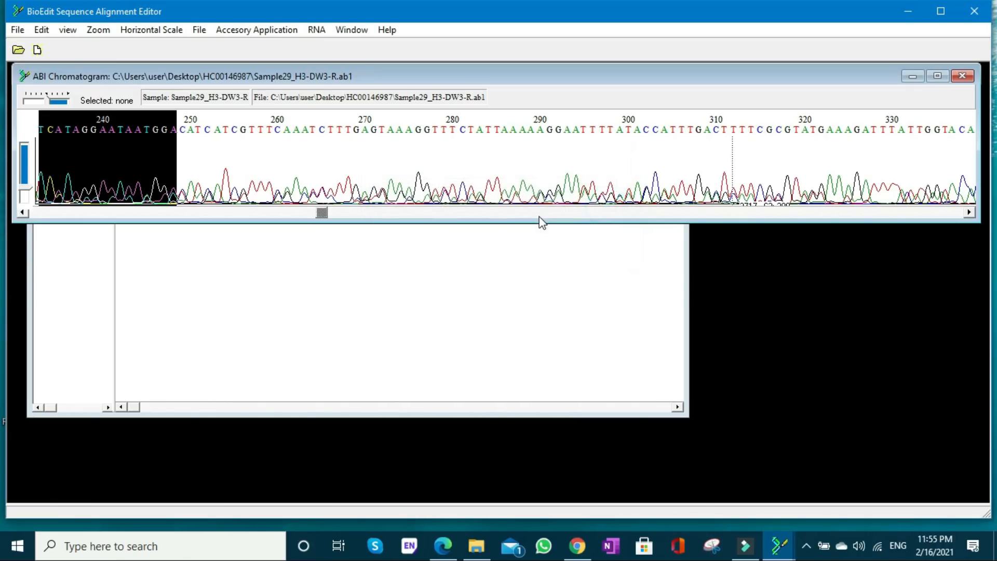
click(539, 216)
key(ctrl+f)
key(ctrl+c)
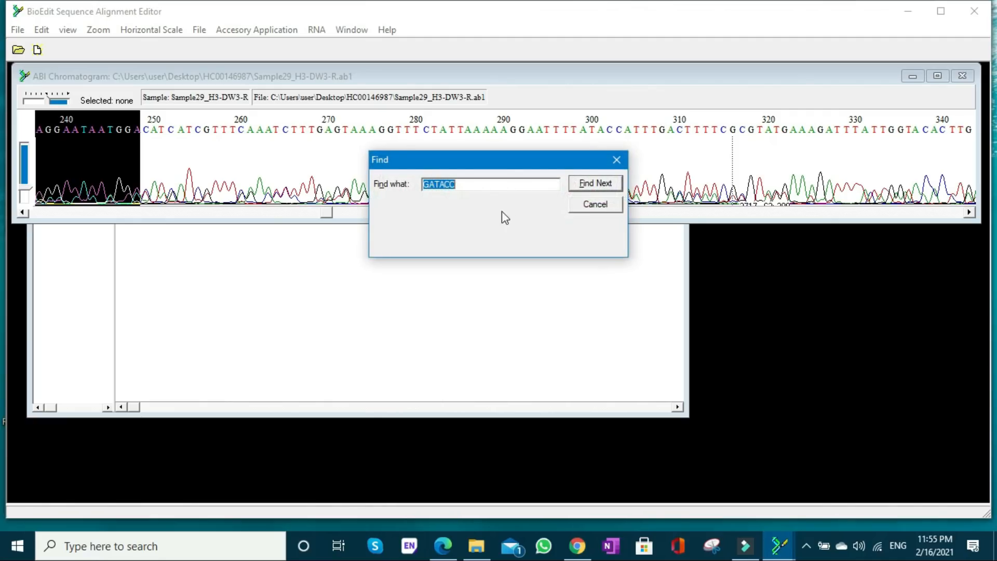
click(484, 185)
drag(487, 184, 407, 184)
key(ctrl+v)
click(590, 183)
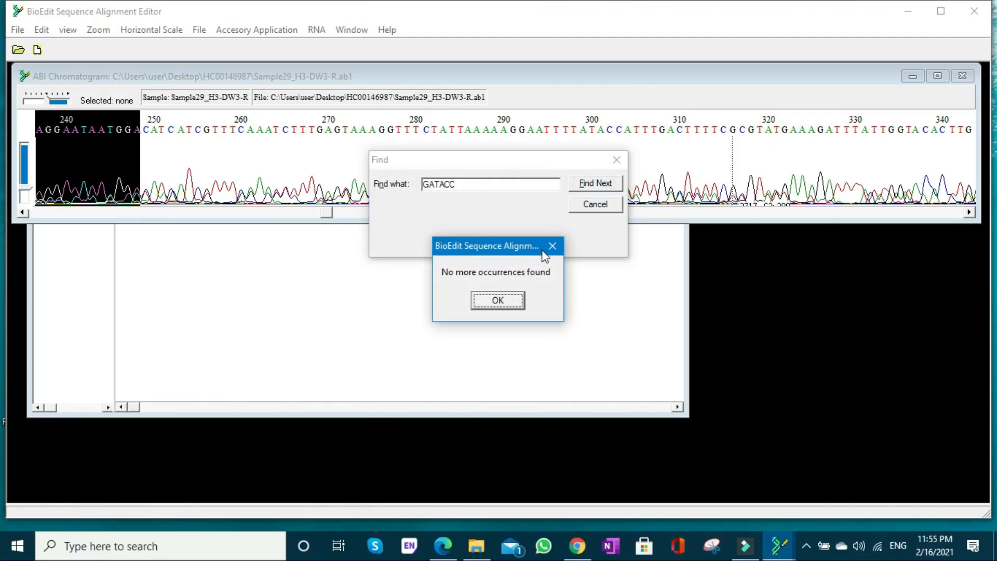
click(500, 295)
click(616, 160)
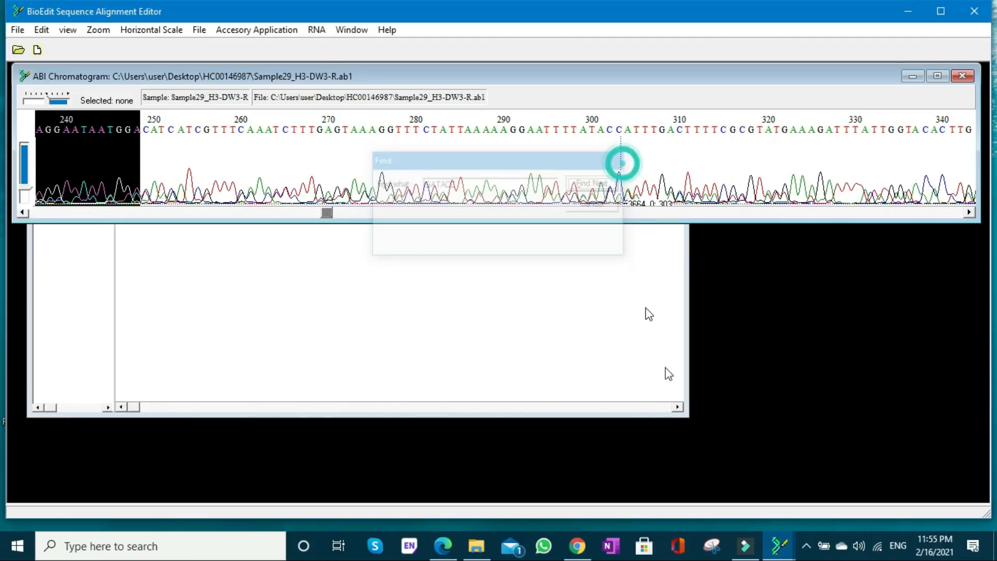
- Return to the alignment and overwrite the reverse read's mismatched C at position 455 with T
mouse_move(778, 545)
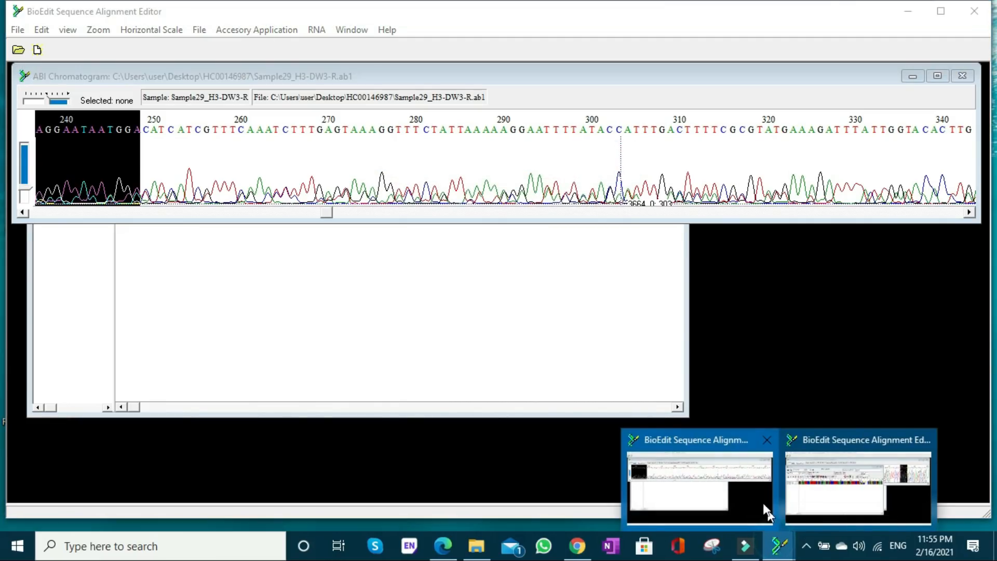
click(841, 499)
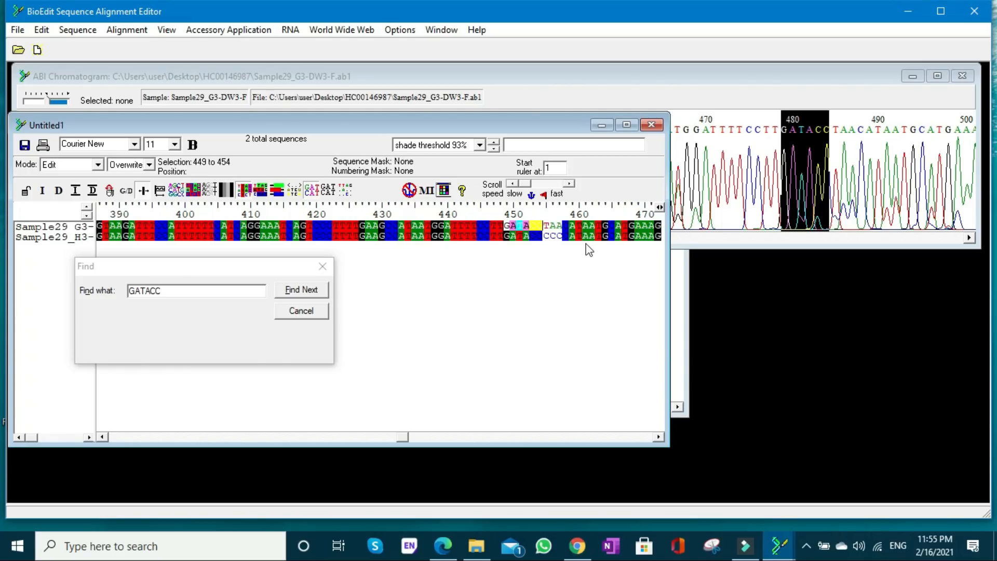
click(545, 236)
text(T)
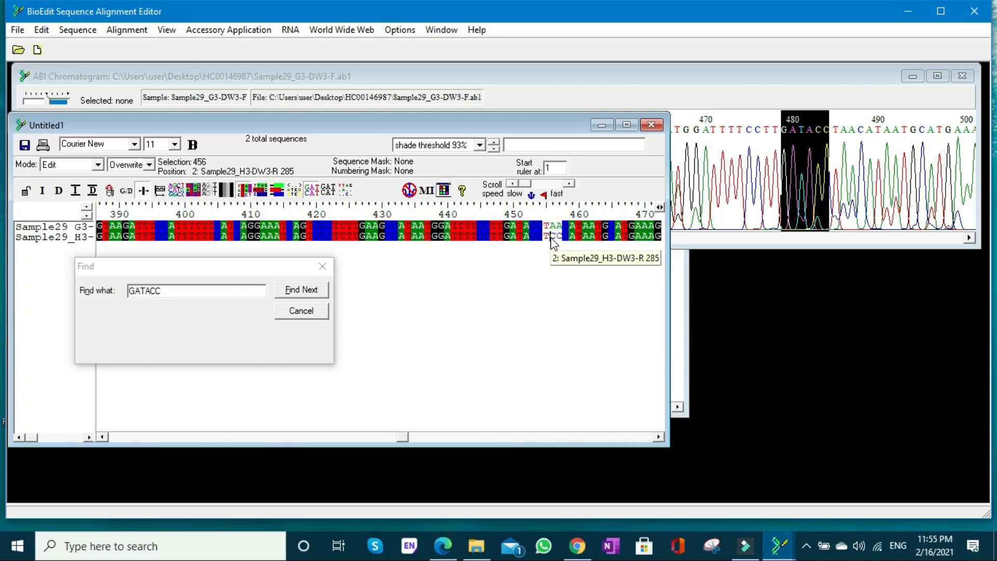
text(AA)
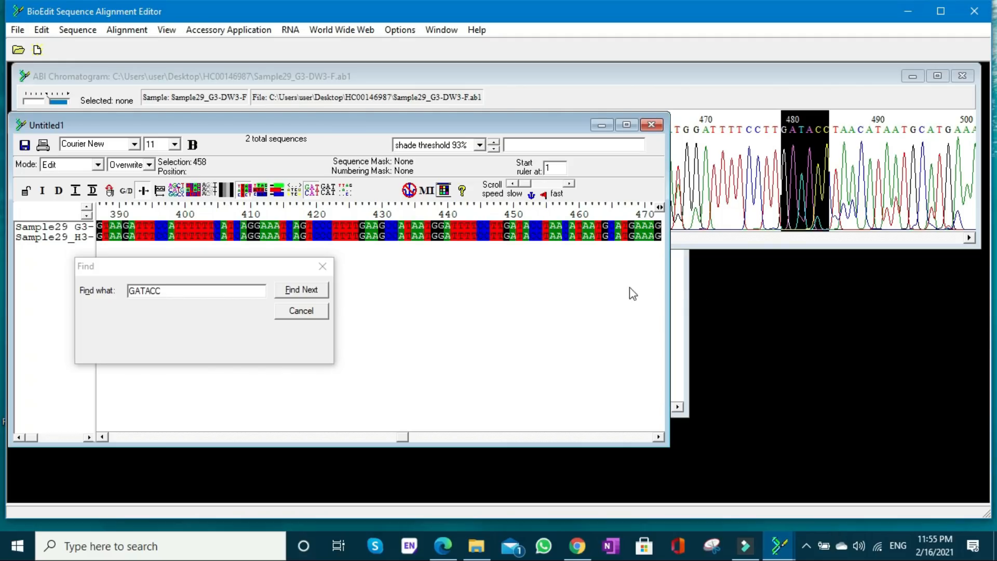
- Copy forward-read bases 465 to 477 from the alignment and search the forward chromatogram for CATGAAAGGATCC to inspect the bases that follow
click(660, 436)
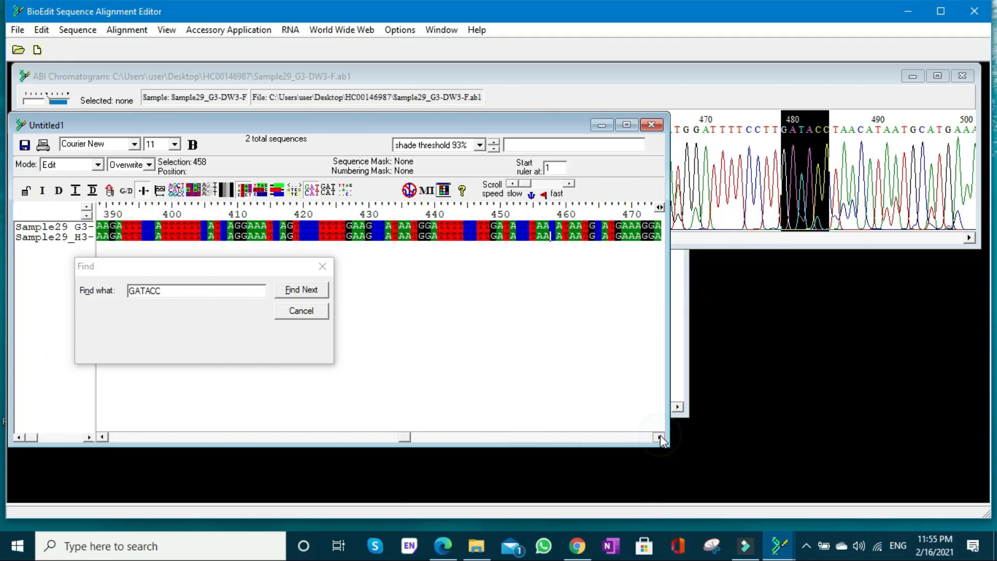
drag(660, 437, 660, 437)
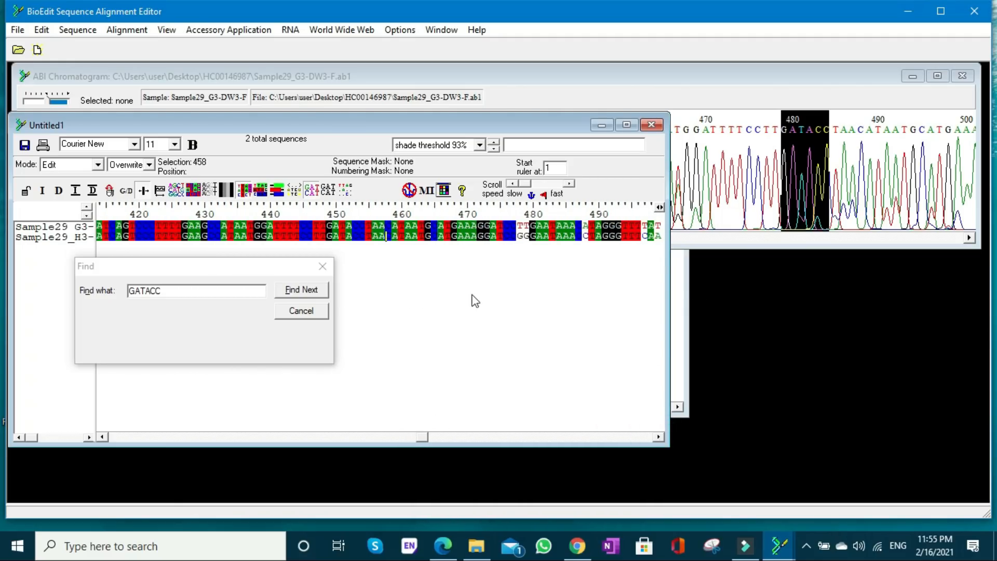
click(435, 227)
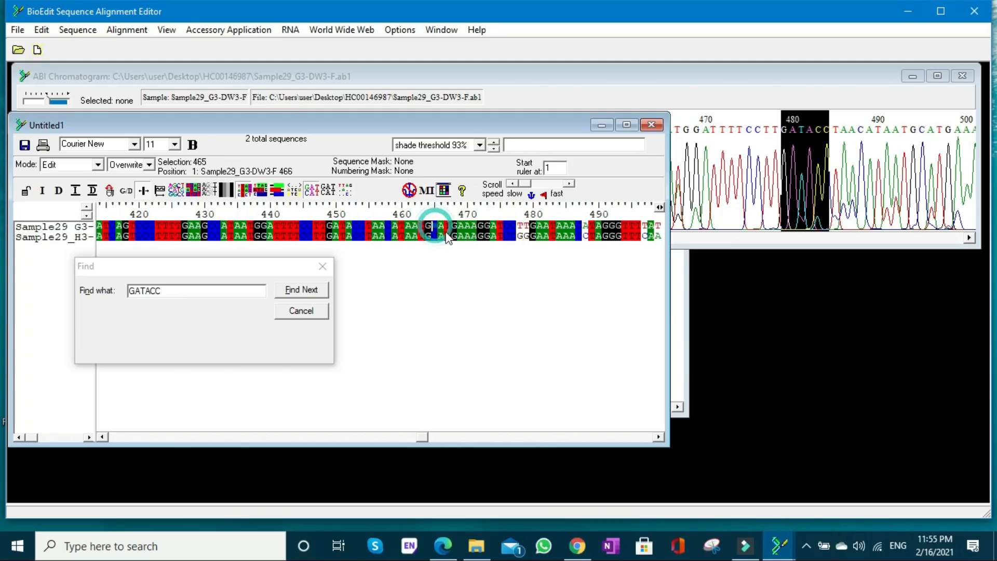
shift+click(514, 227)
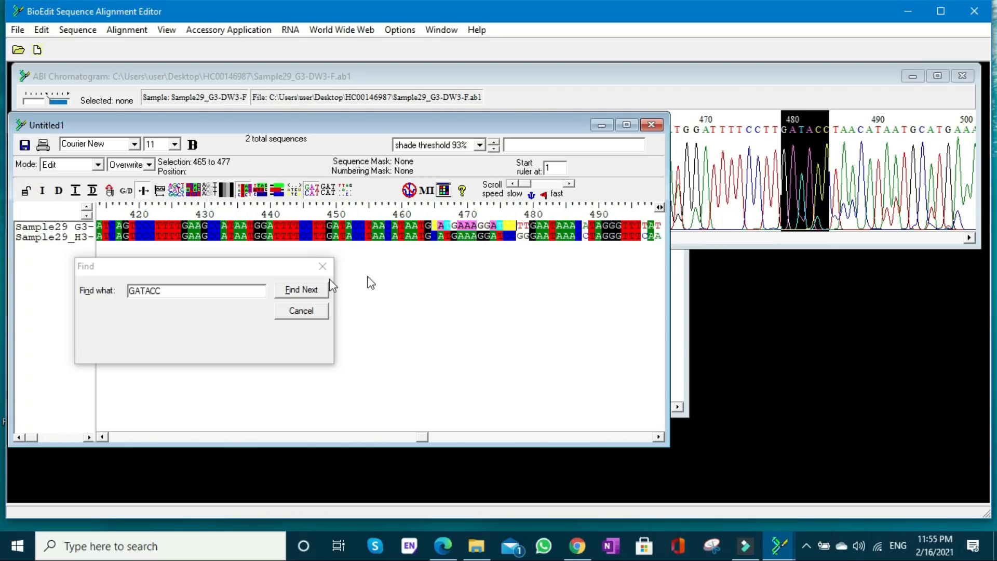
click(748, 242)
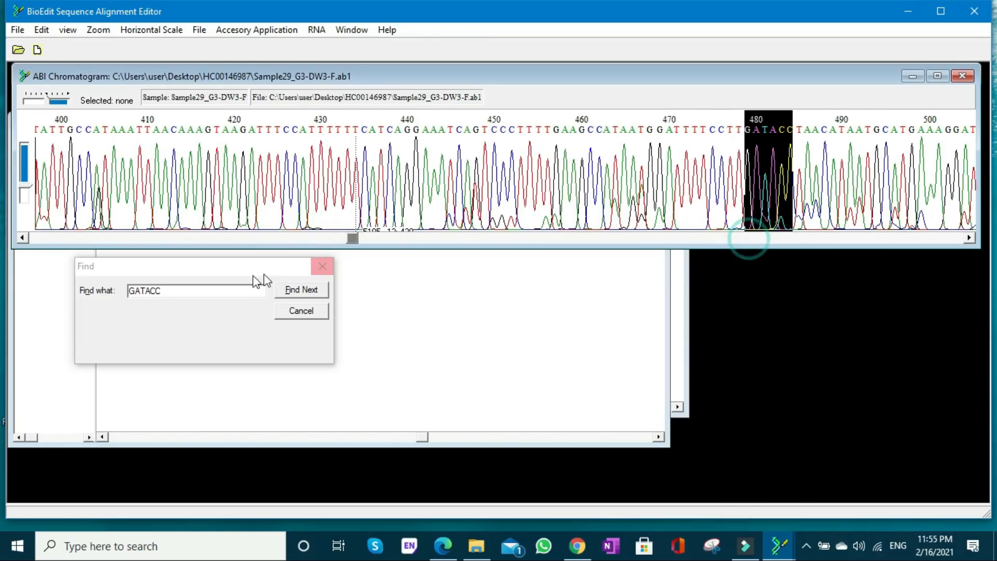
drag(227, 289, 124, 289)
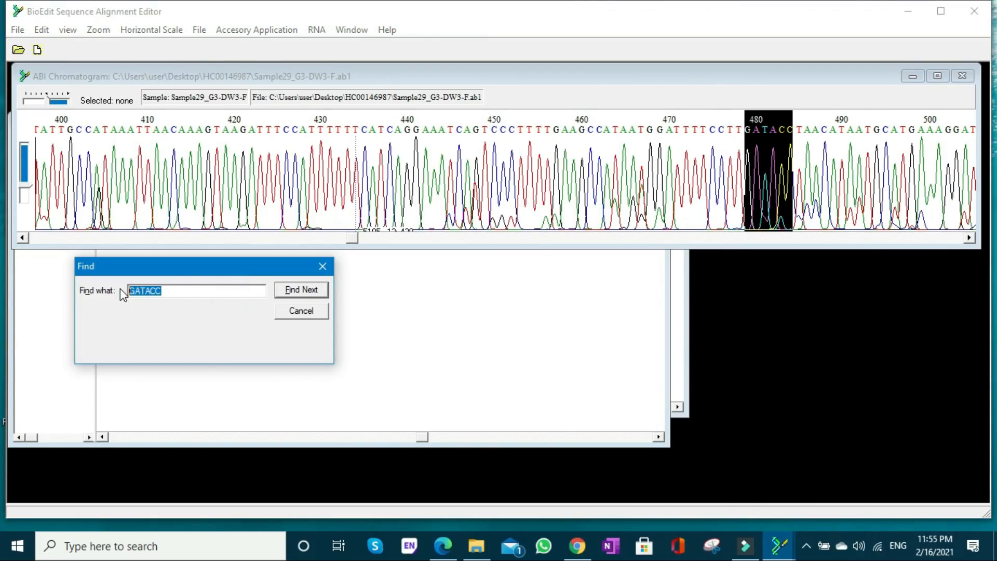
text(CATGAAAGGATCC)
click(293, 291)
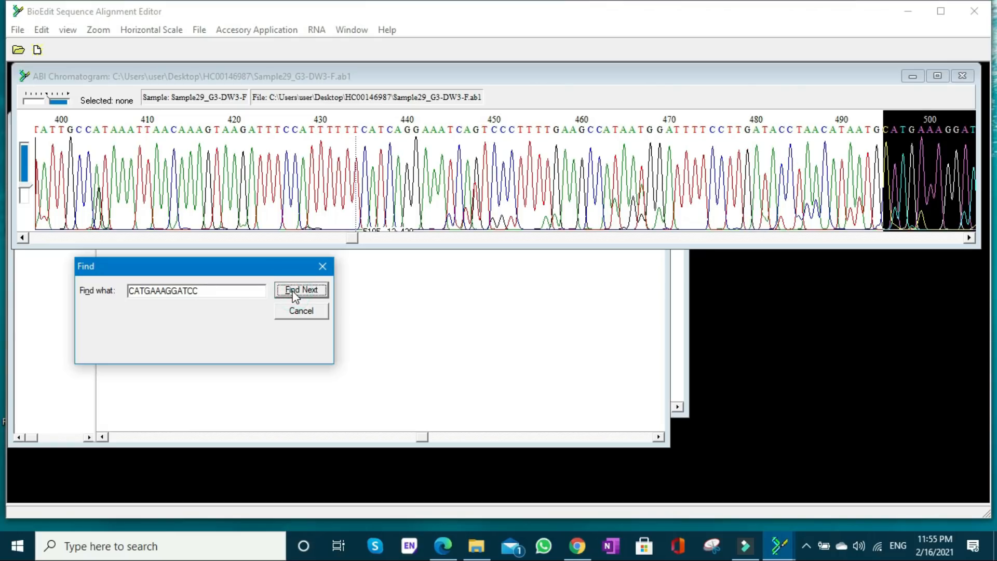
click(970, 238)
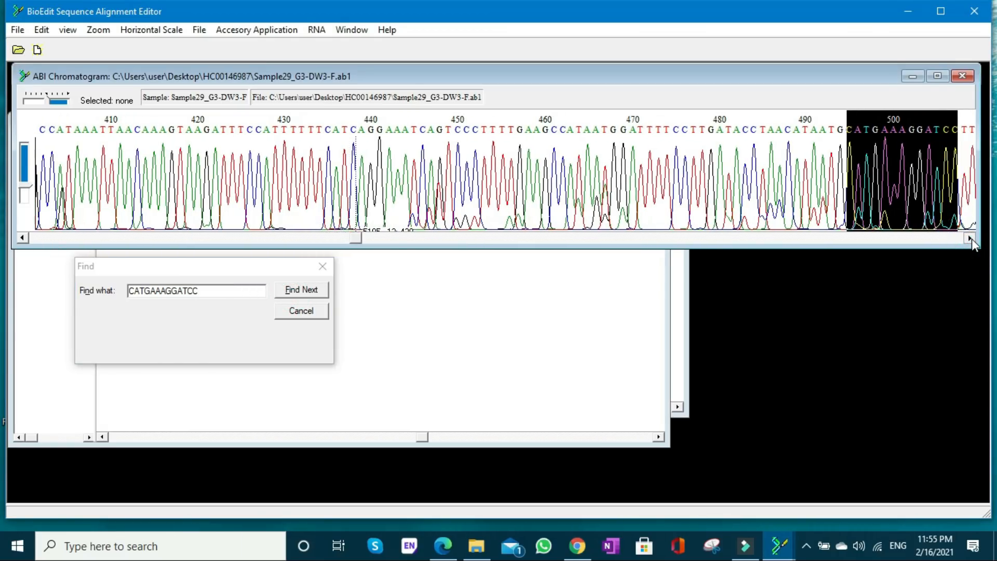
click(970, 239)
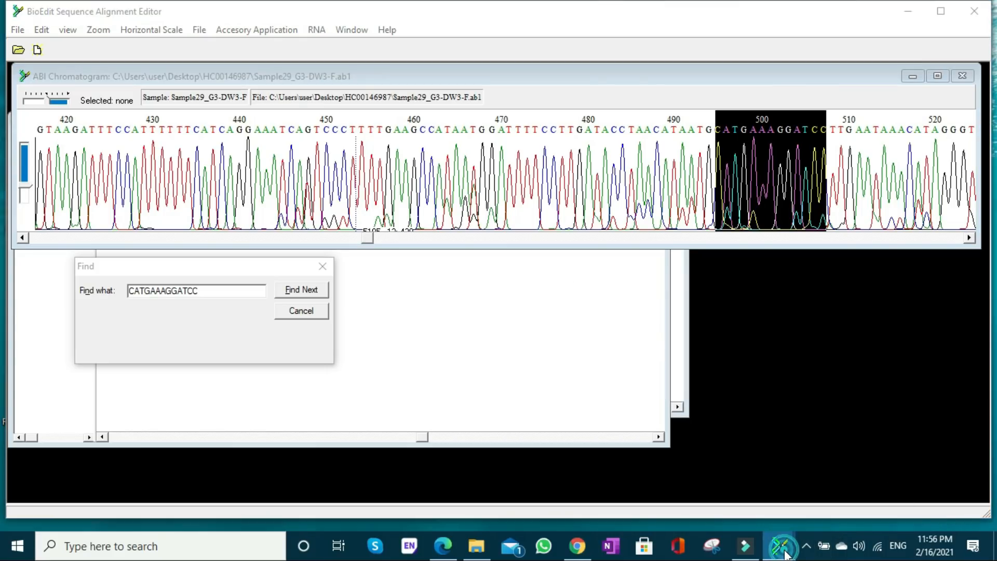
- Switch to the BioEdit window with the reverse chromatogram and search it for CATGAAAGGATCC
mouse_move(778, 545)
click(711, 504)
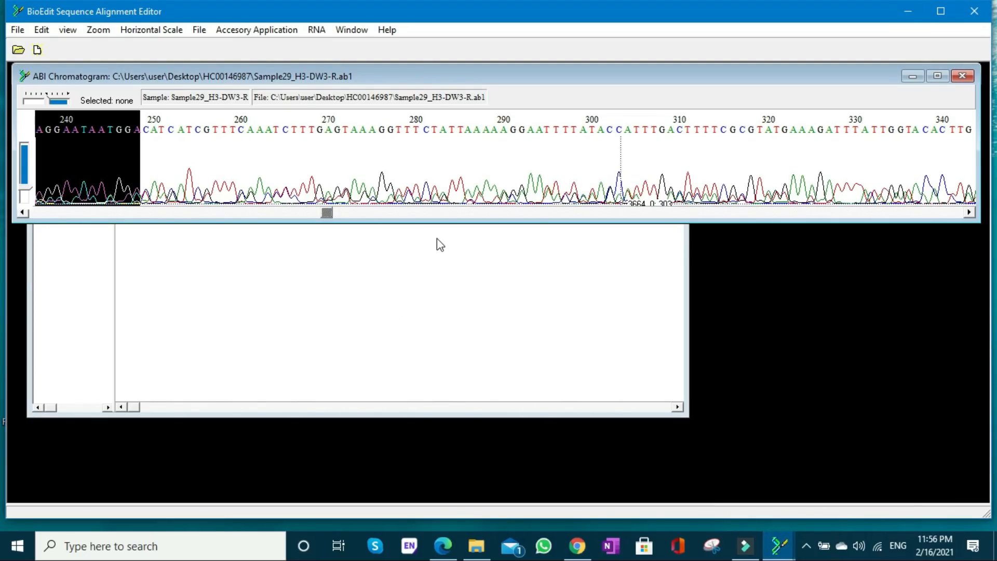
key(ctrl+f)
text(CATGAAAGGATCC)
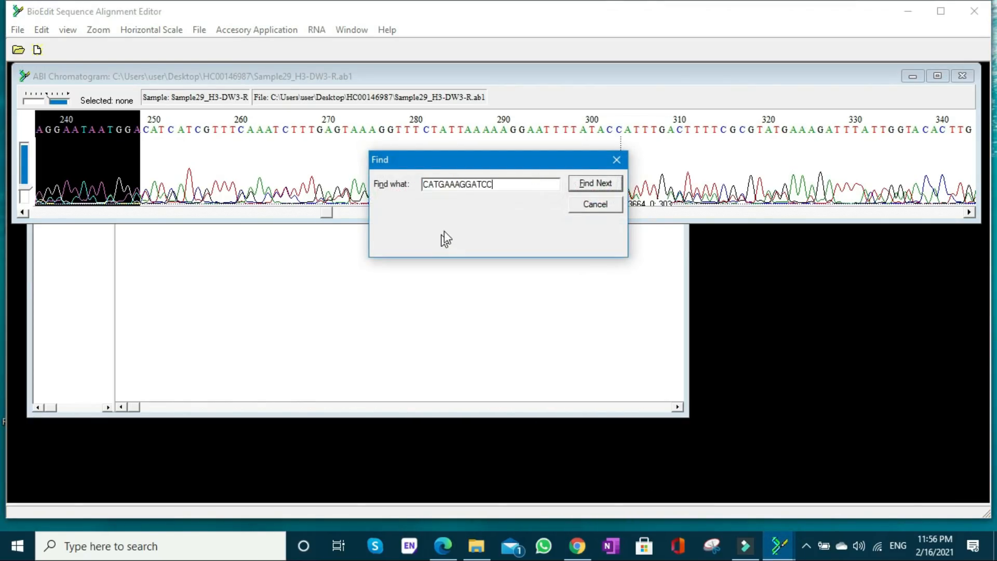
click(575, 185)
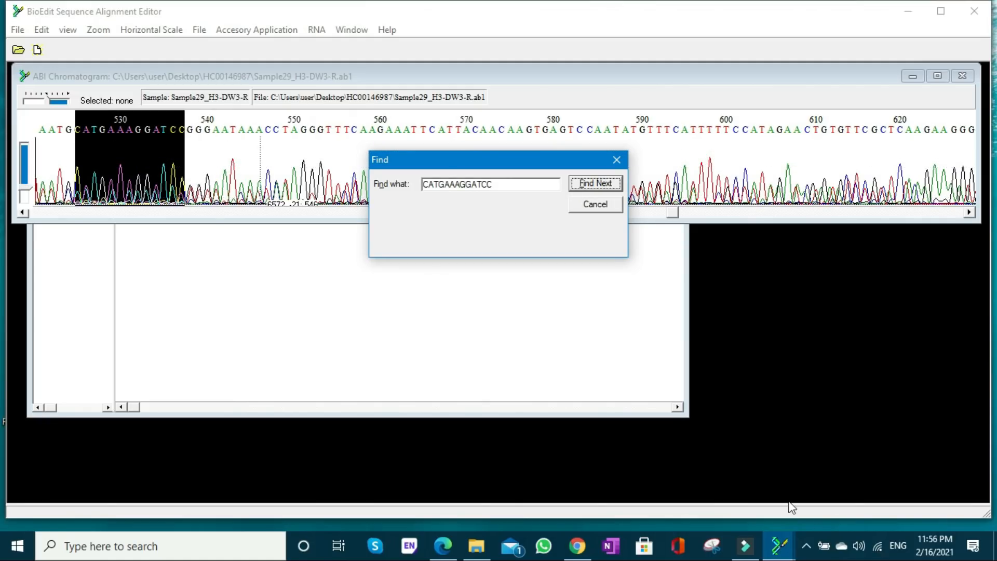
- Return to the alignment window and overwrite the reverse read's mismatched GG at positions 478 and 479 with TT
click(775, 532)
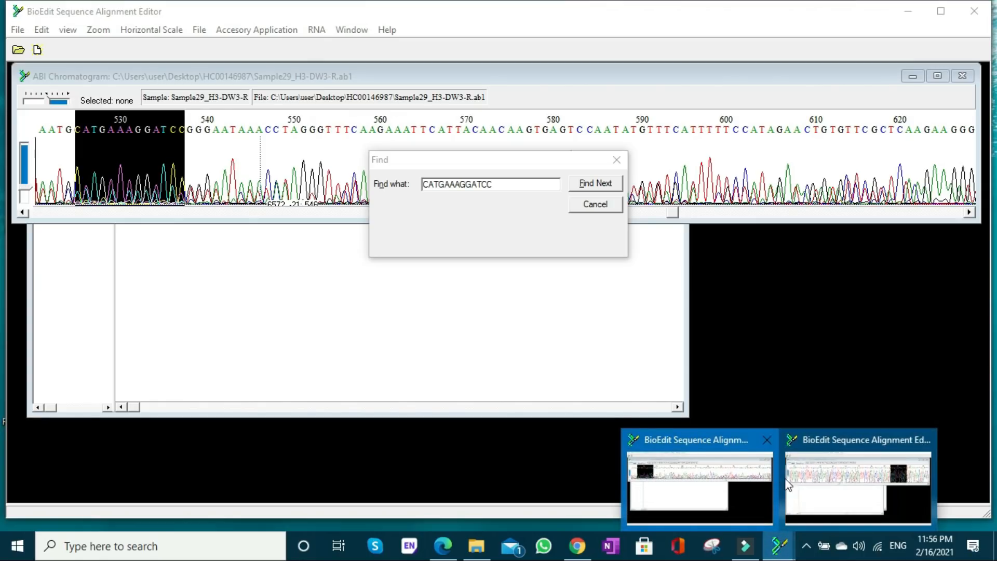
click(808, 476)
click(617, 313)
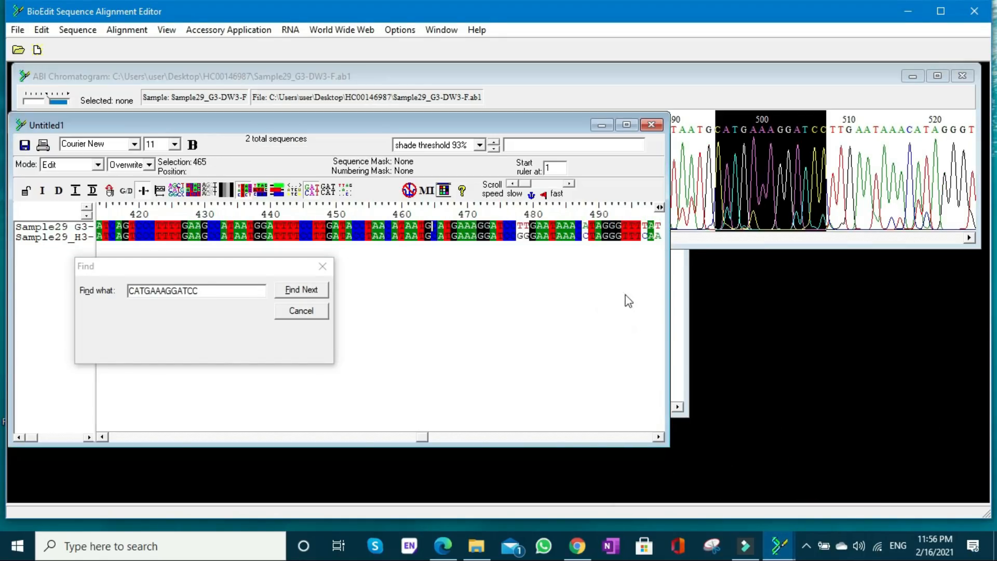
click(526, 245)
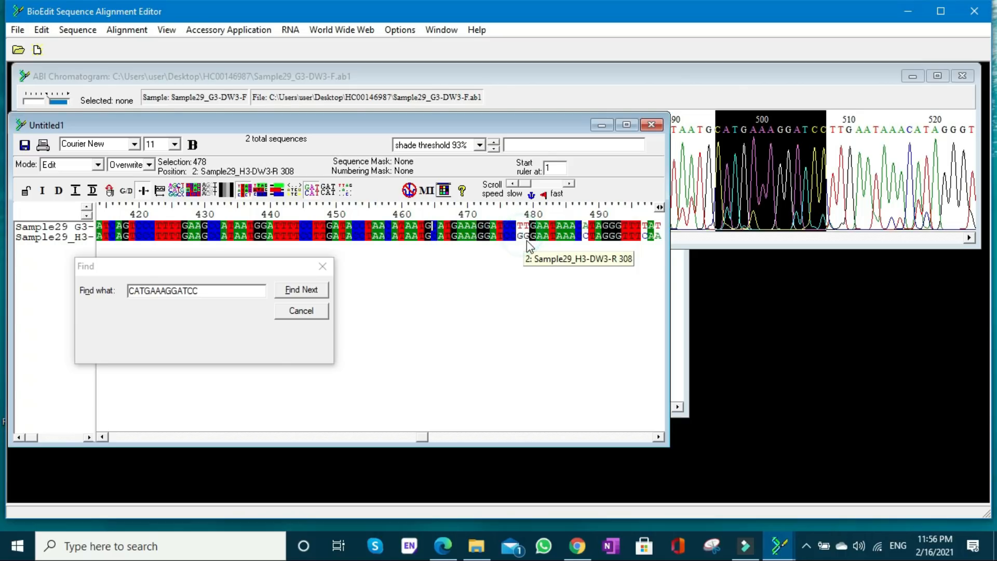
text(TT)
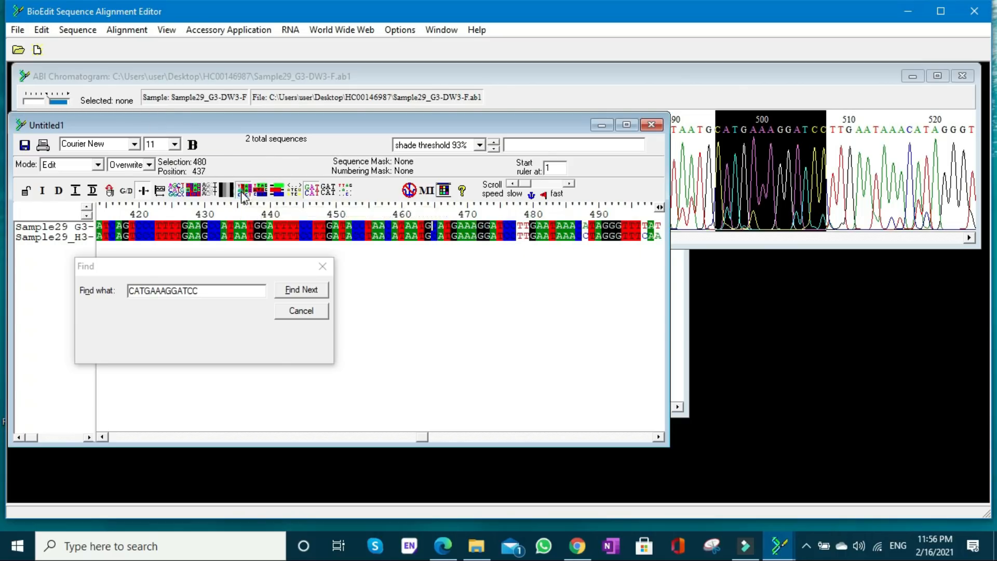
- Select forward-read bases 489 to 496 in the alignment and search the forward chromatogram for TAGGGTTT to inspect the neighbouring peaks
click(658, 438)
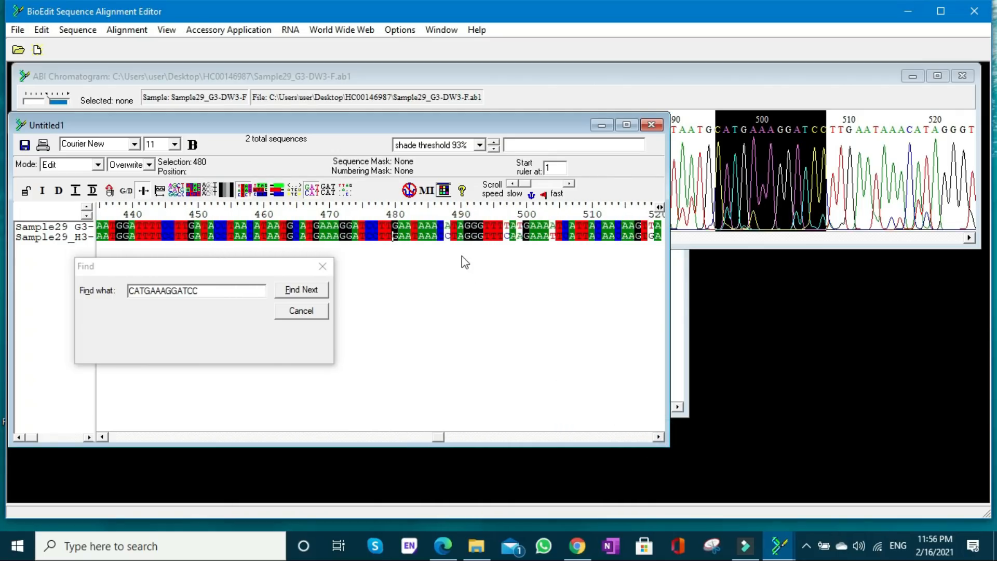
click(453, 231)
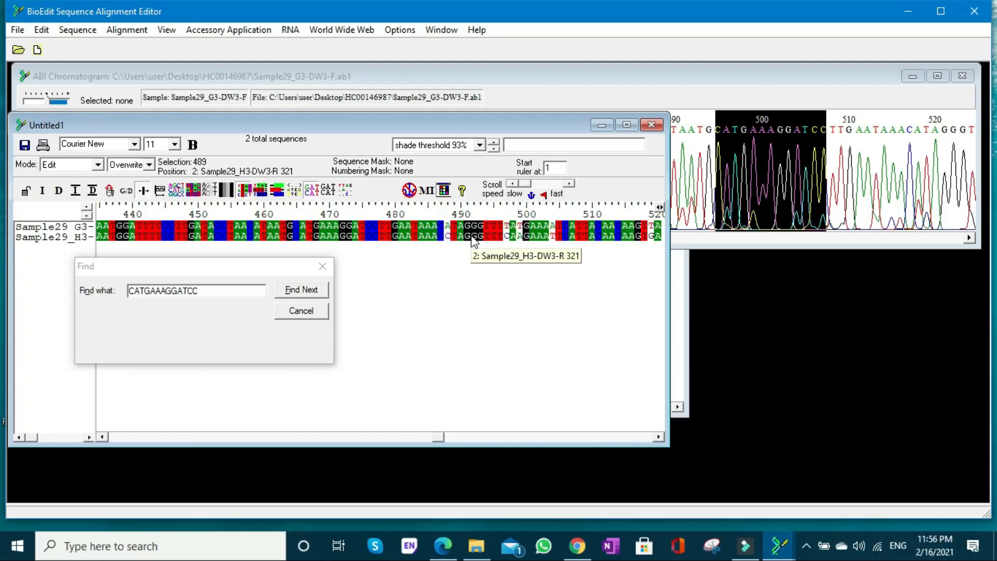
shift+click(508, 244)
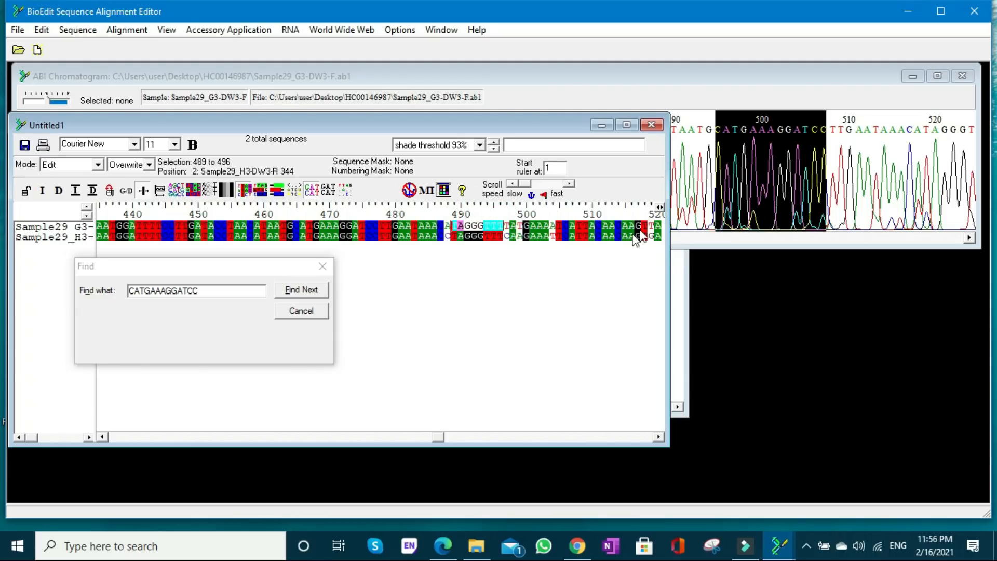
click(691, 234)
drag(213, 291, 125, 285)
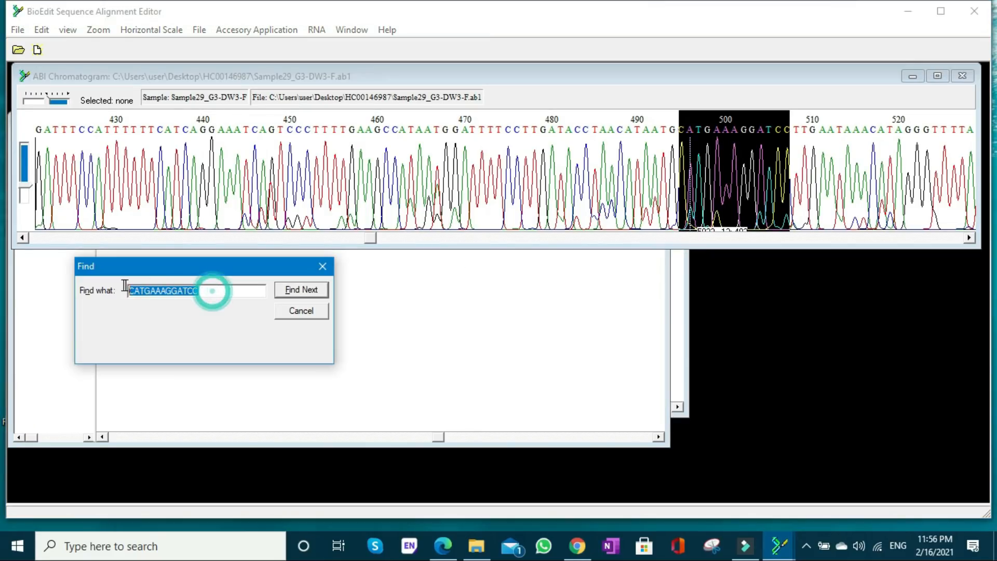
text(TAGGGTTT)
click(298, 292)
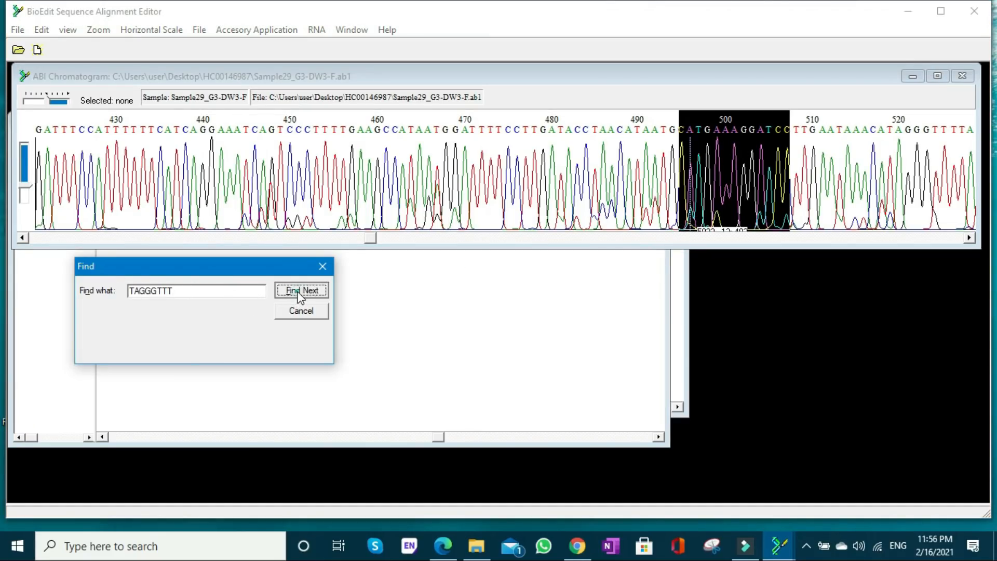
click(968, 238)
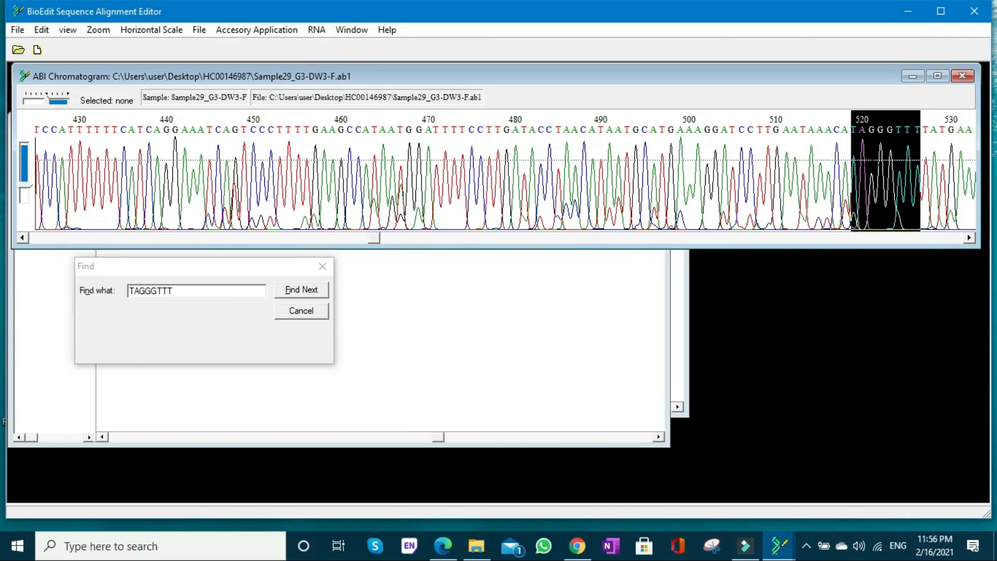
- In the alignment's reverse read, overwrite the mismatched C at position 488 with A and the C at position 497 with T
click(616, 284)
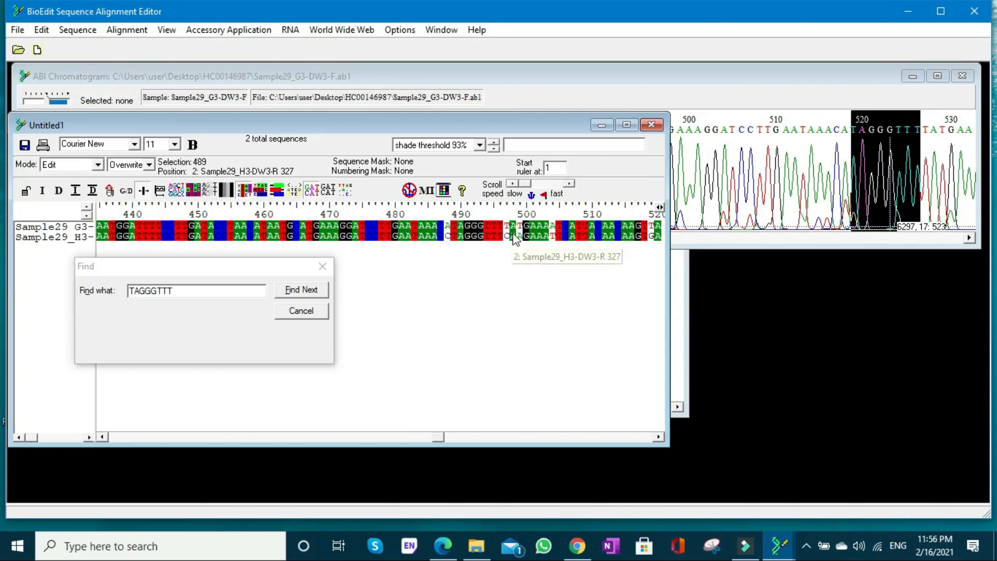
click(453, 240)
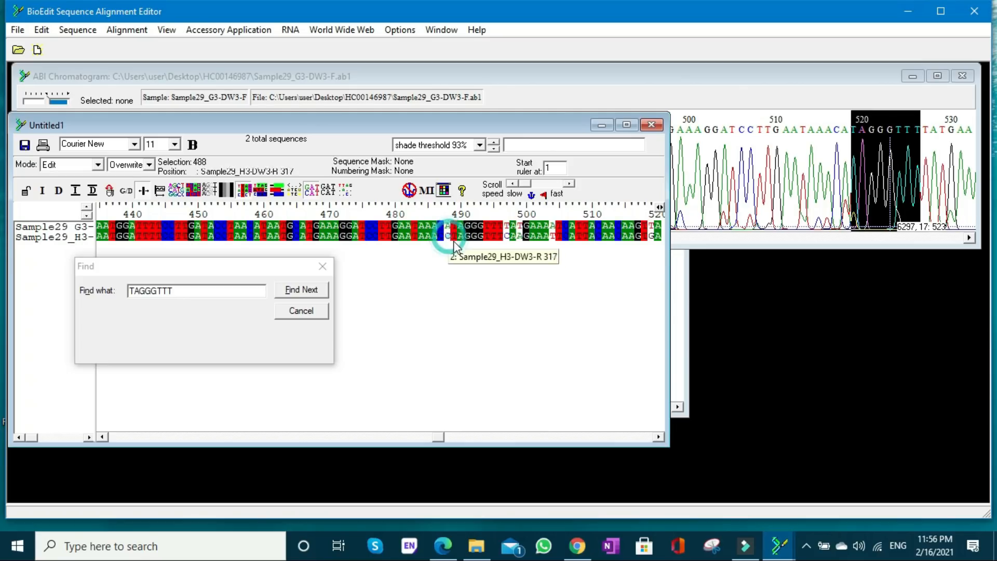
text(A)
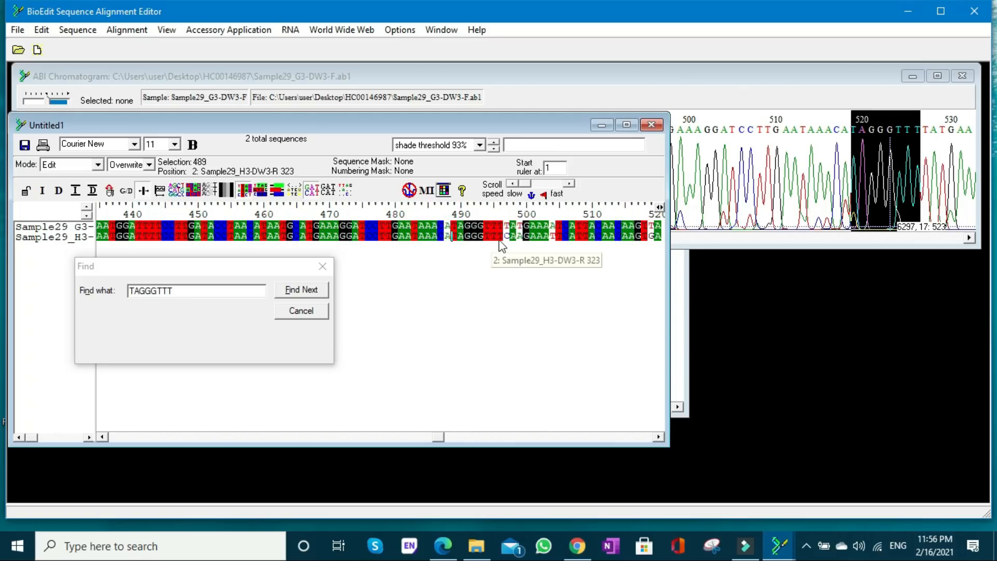
click(509, 237)
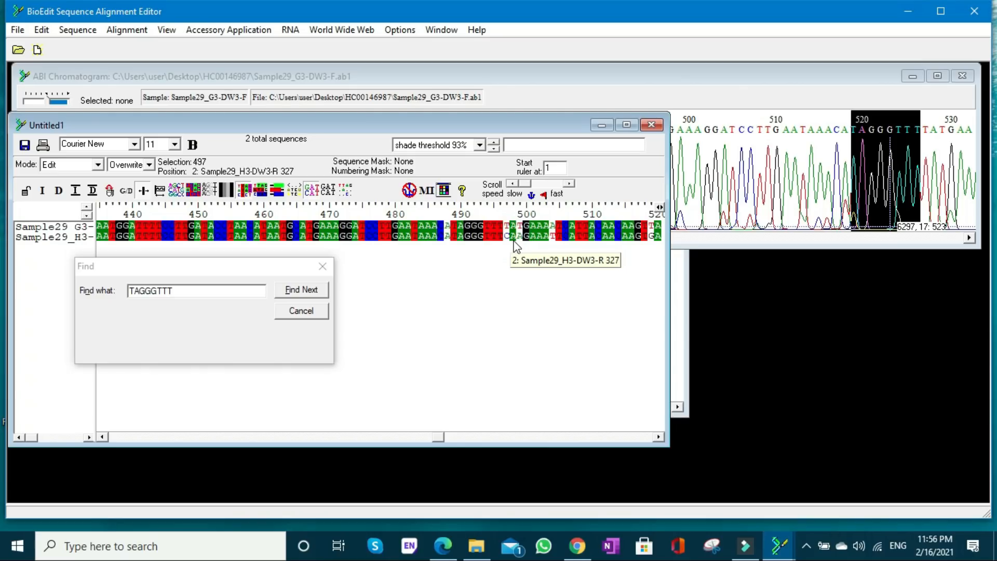
text(T)
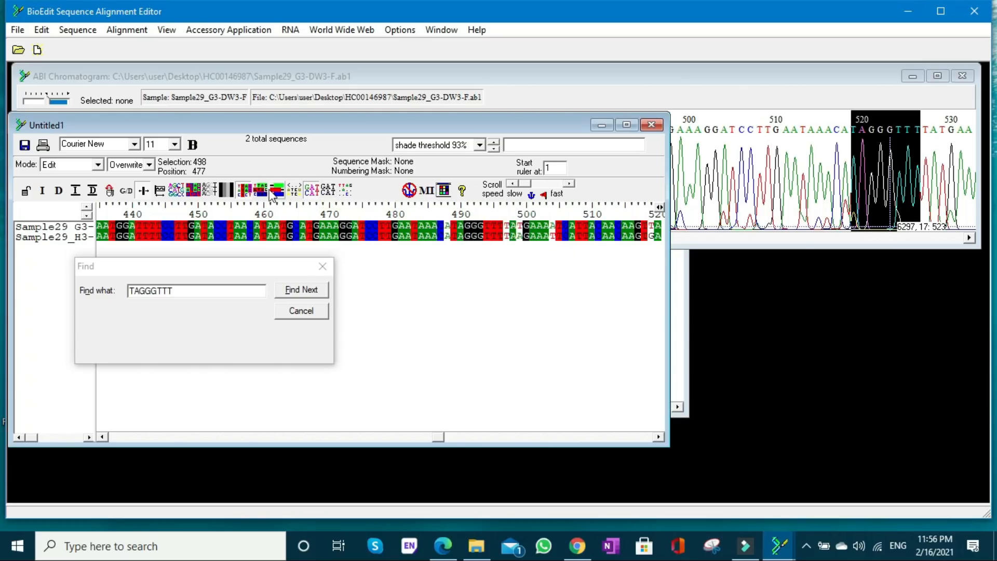
- Copy forward-read bases 500 to 503 and try to replace the existing search text with GAAA
click(528, 230)
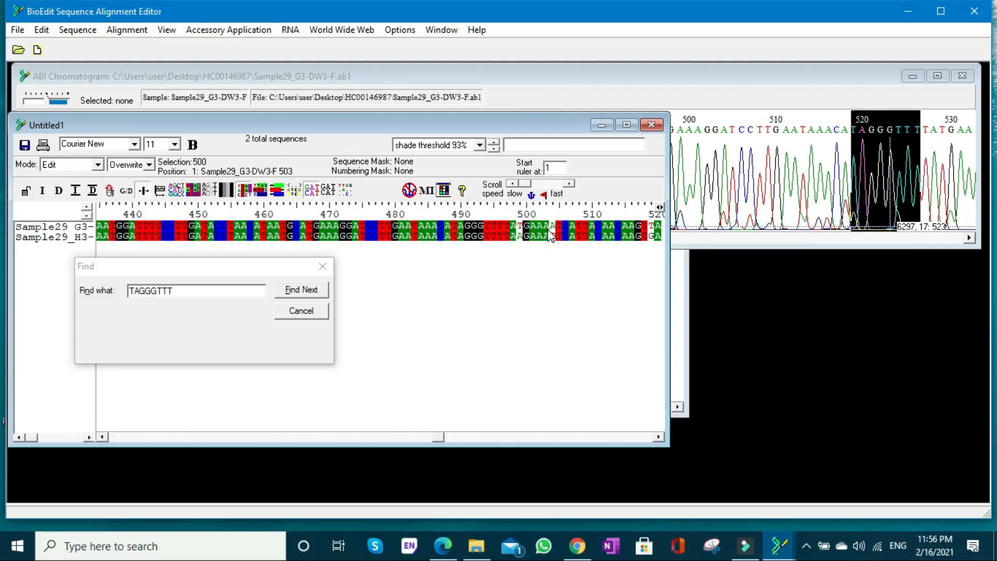
shift+click(551, 234)
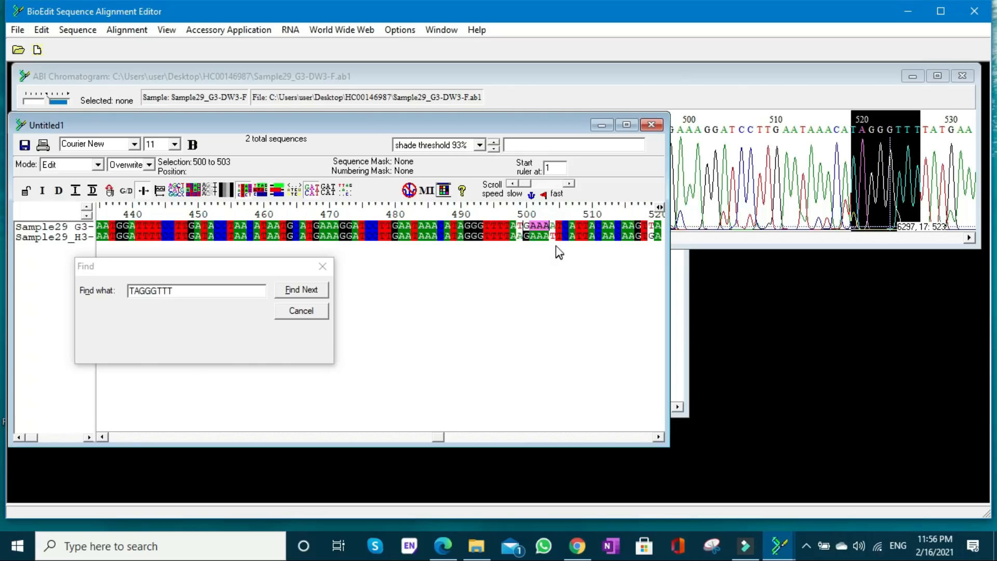
drag(189, 291, 127, 291)
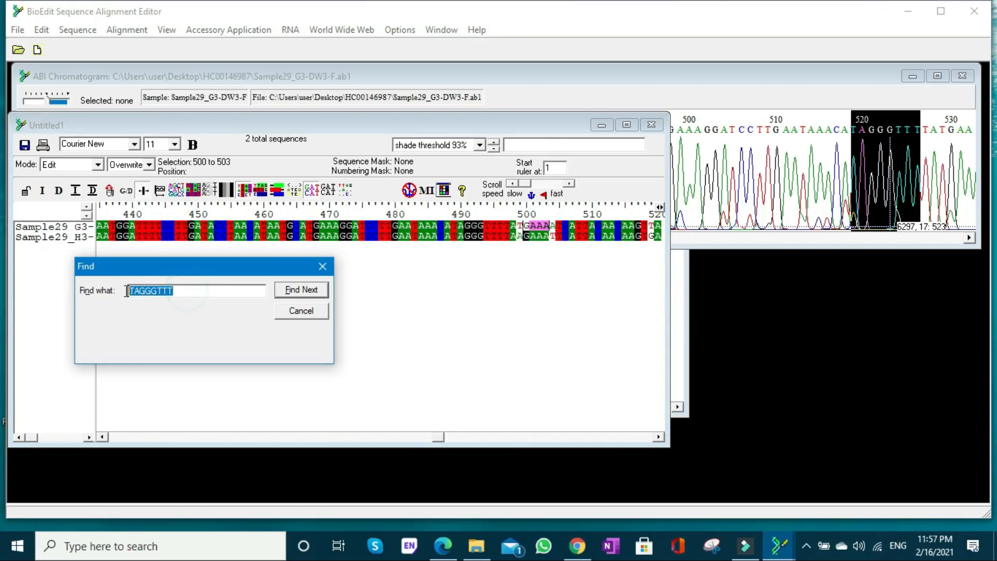
key(ctrl+v)
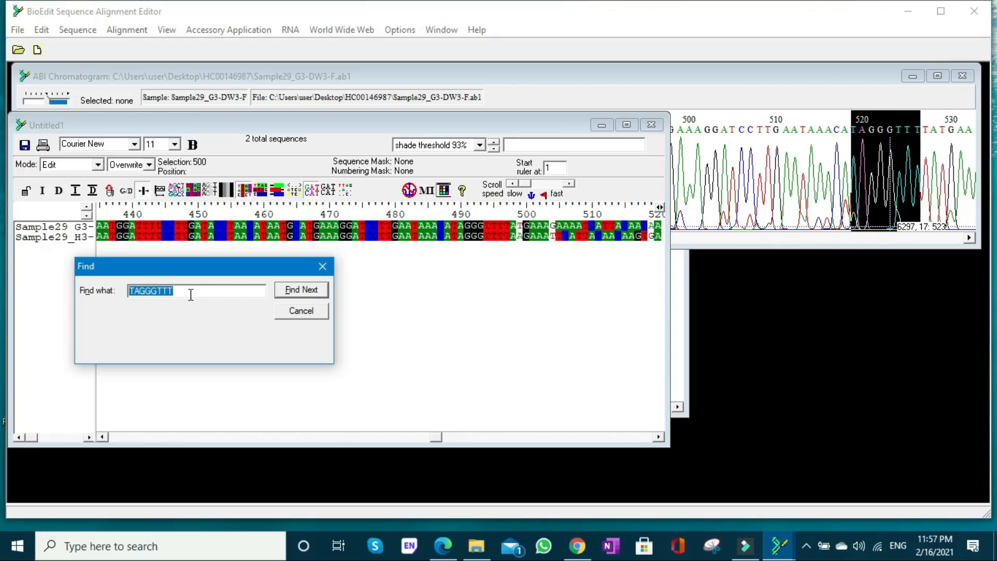
- Reselect forward-read bases 500 to 503 in the alignment and search the forward chromatogram for GAAA
click(475, 272)
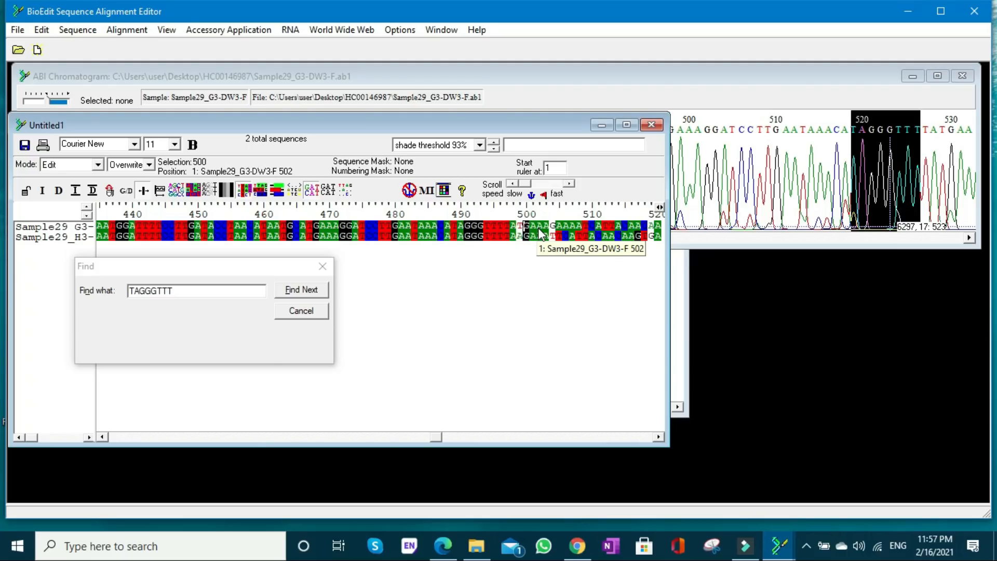
shift+click(545, 228)
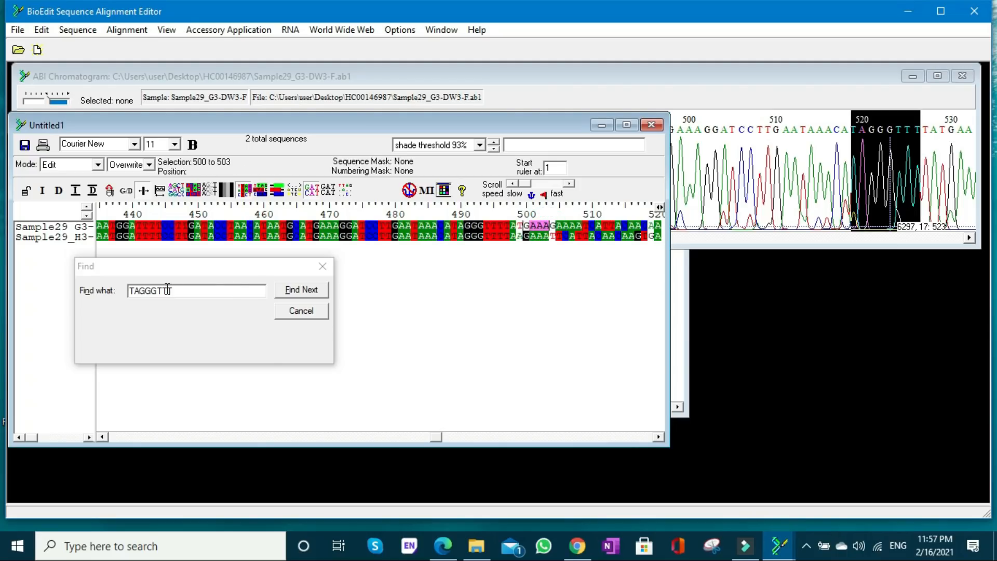
click(189, 290)
drag(189, 290, 112, 289)
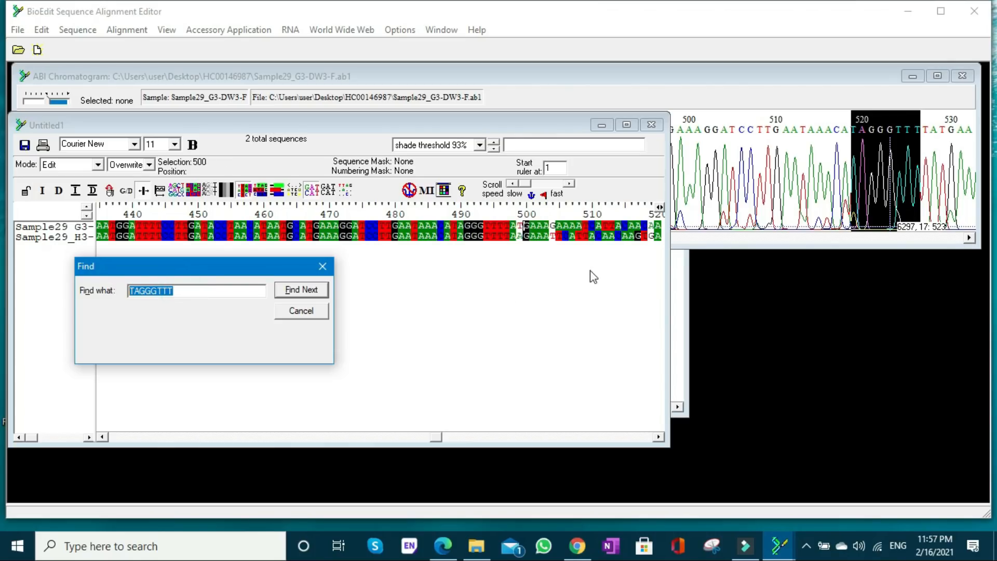
click(711, 240)
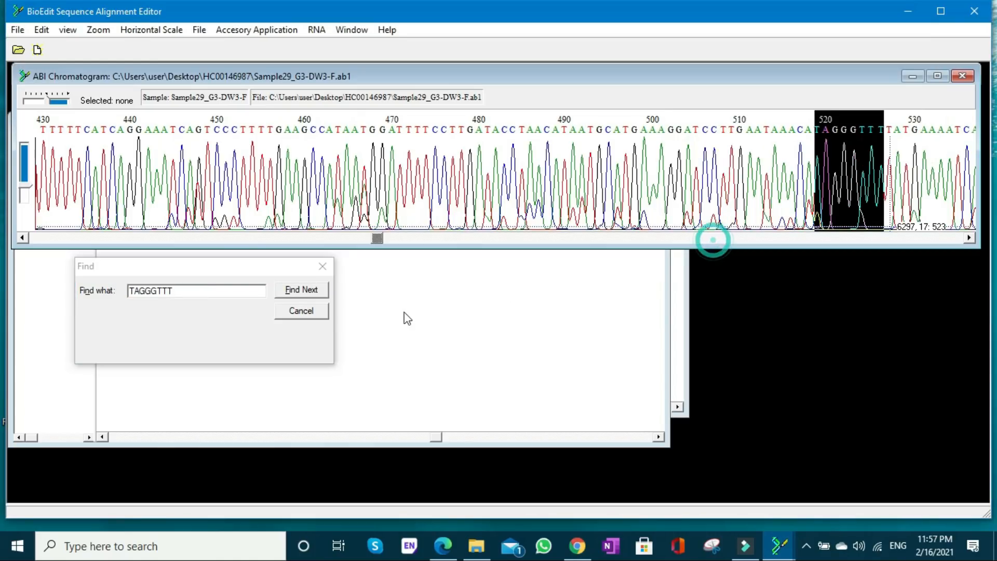
click(306, 292)
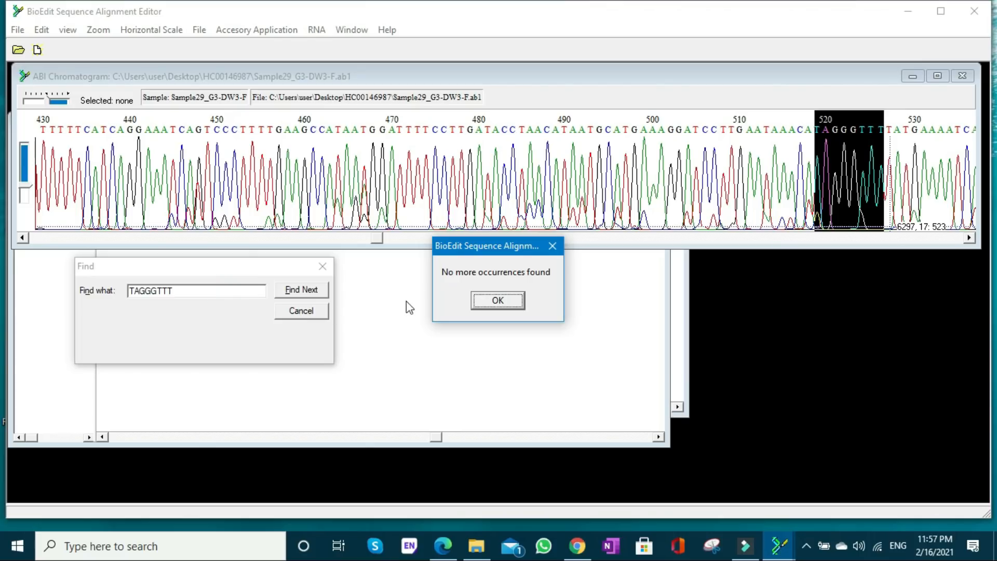
click(488, 302)
drag(175, 290, 123, 291)
text(GAAA)
click(314, 294)
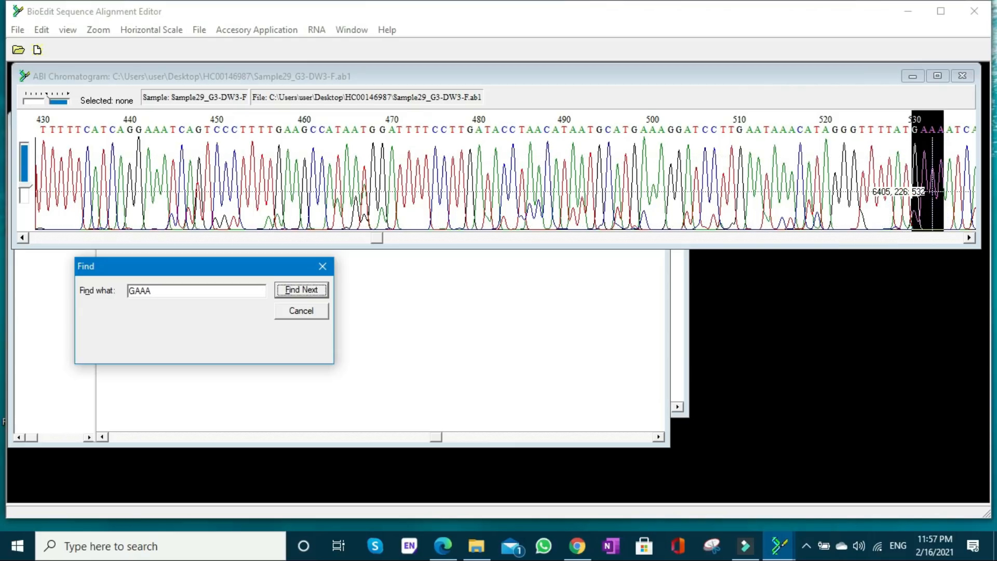
- Return to the alignment, overwrite the reverse read's mismatched A at position 499 with T, and refresh the alignment shading
click(444, 290)
click(519, 239)
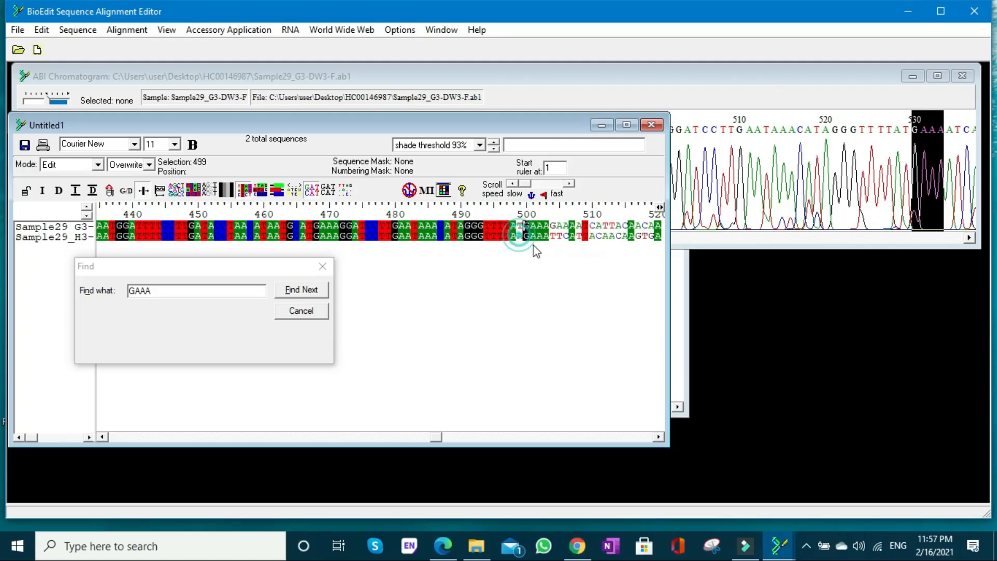
text(T)
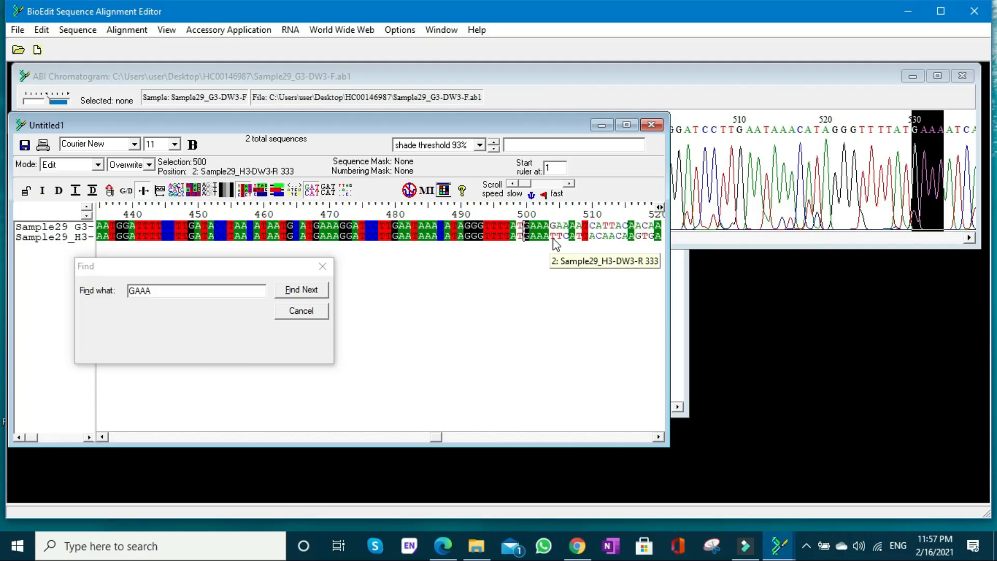
click(243, 191)
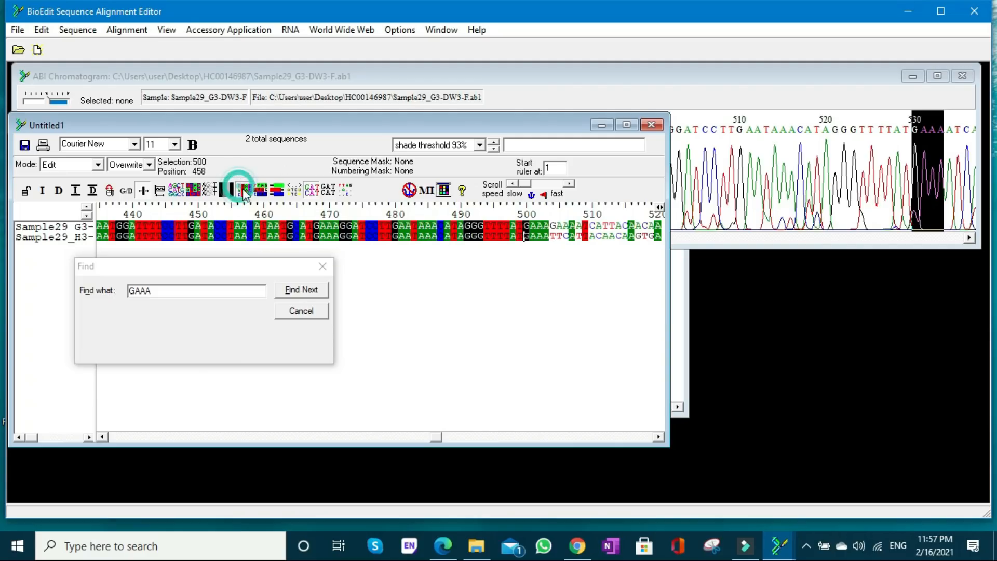
- Overwrite the reverse read's mismatched bases 504 to 506 with GAA and position 508 with A, refreshing the shading
click(552, 237)
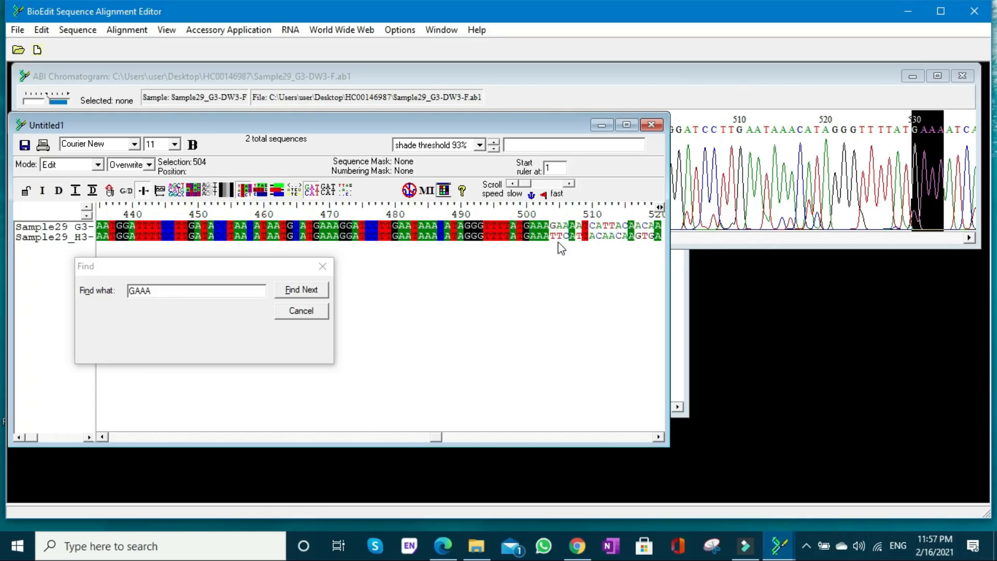
text(G)
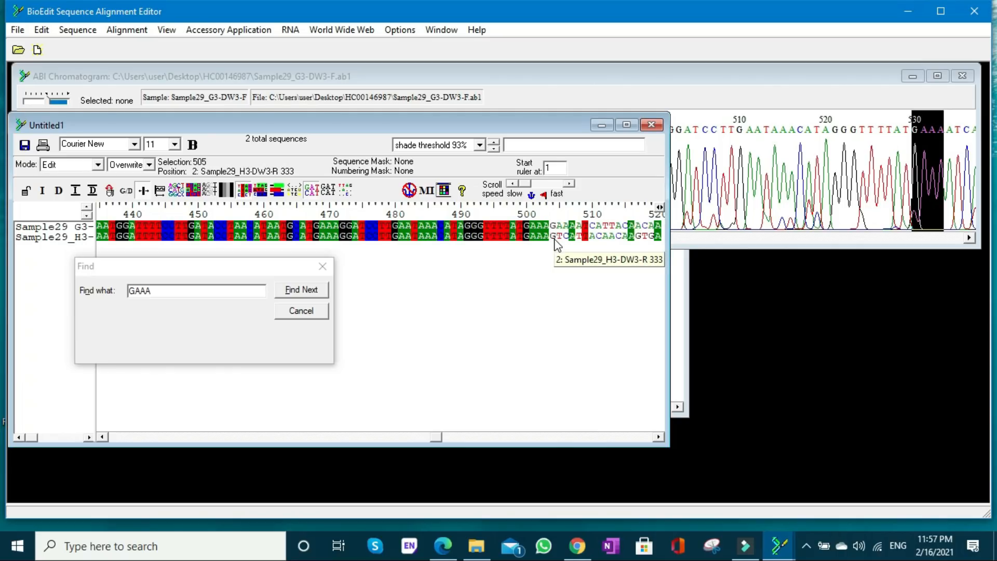
text(AA)
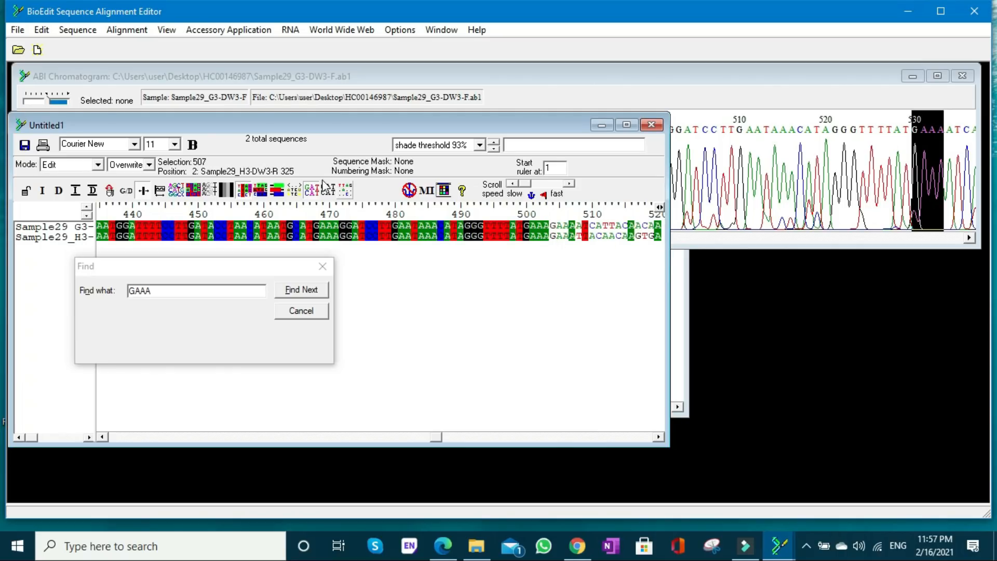
click(658, 437)
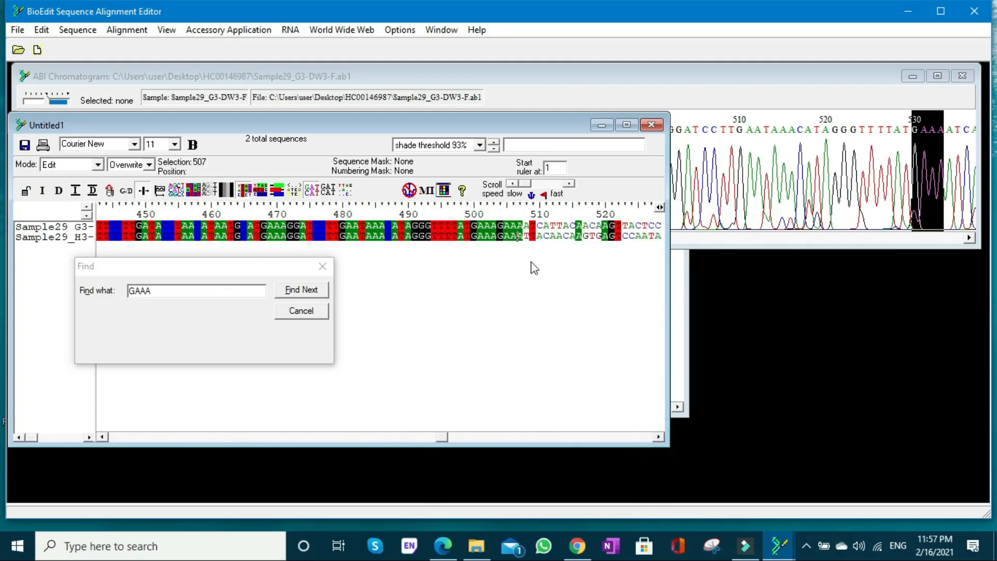
text(A)
click(279, 191)
- Overwrite the reverse read's bases 510 to 515 with CATTAC and bases 517 to 519 with ACA to match the forward read
click(540, 239)
key(Right)
key(Right)
text(TTAC)
click(243, 190)
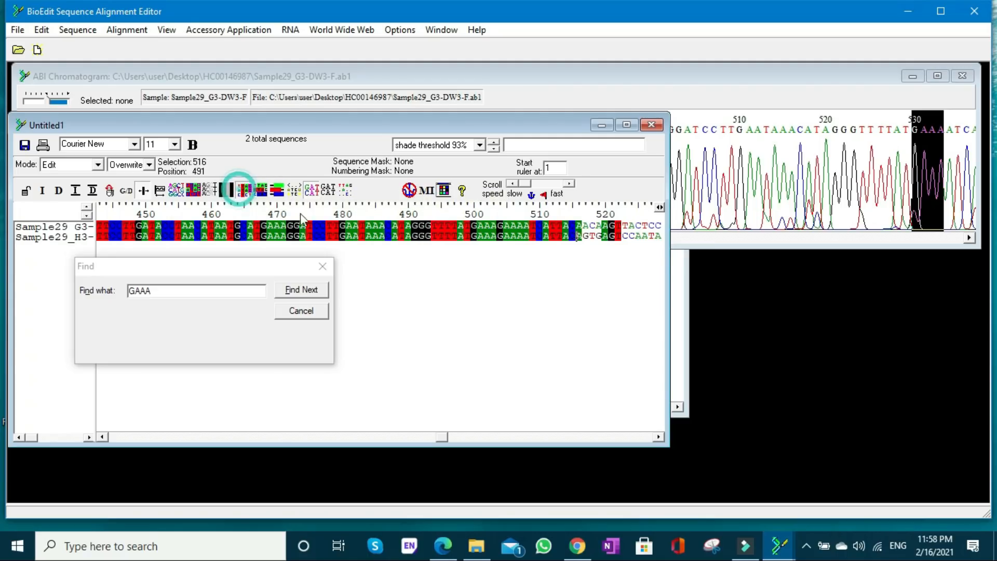
key(Right)
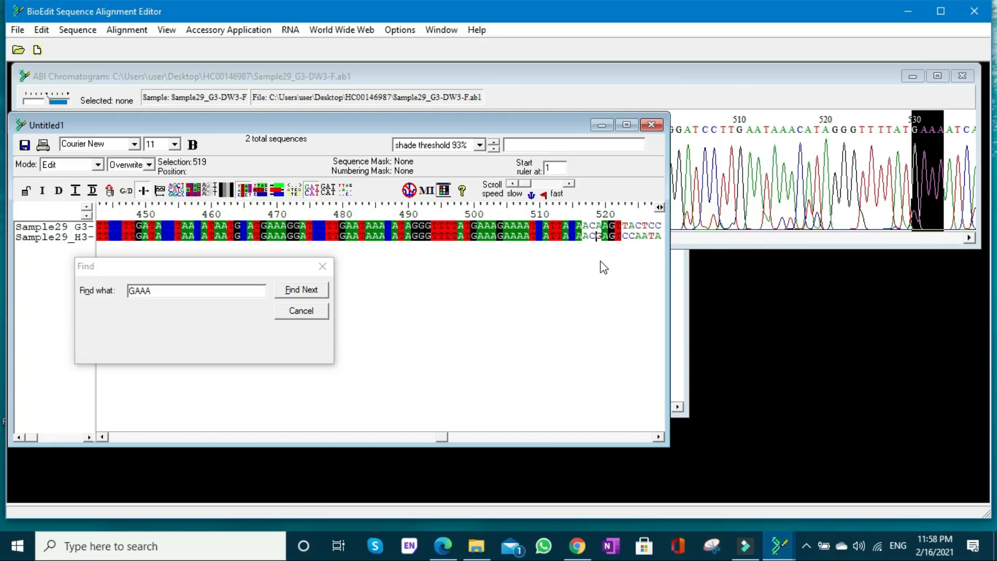
text(A)
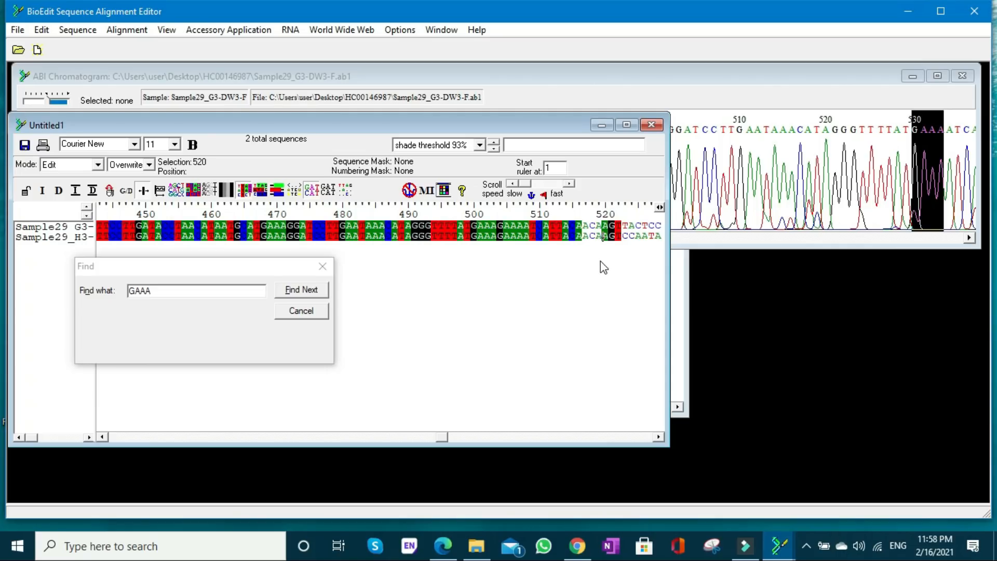
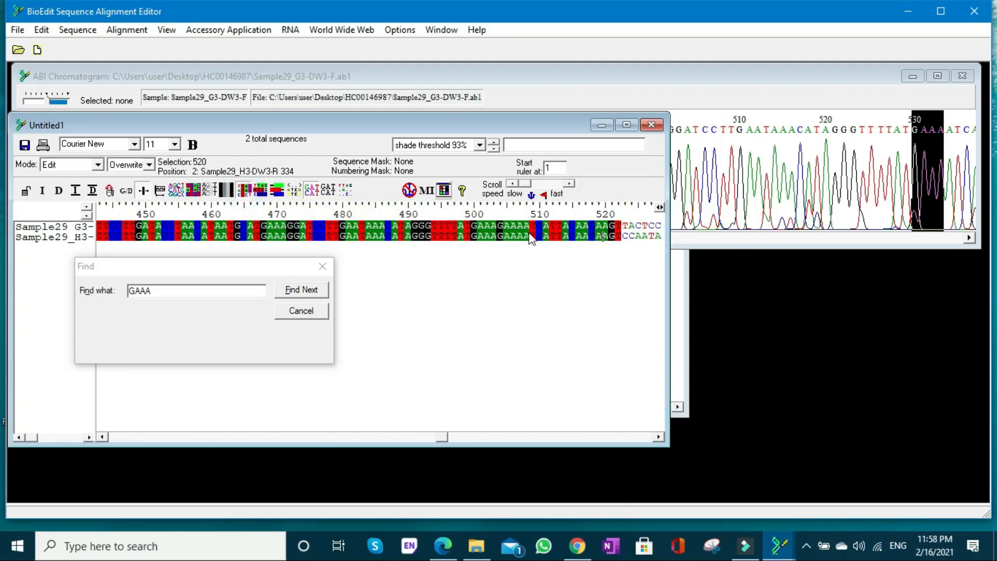
- Overwrite the reverse read's bases 523 to 527 with TACTC to match the forward read, and refresh the alignment shading
click(625, 237)
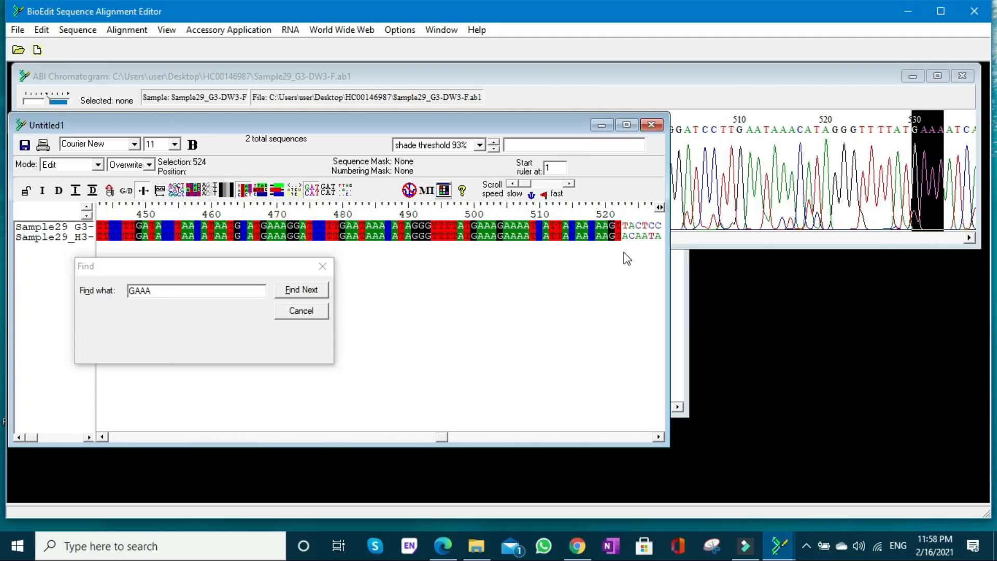
key(Left)
text(TACTC)
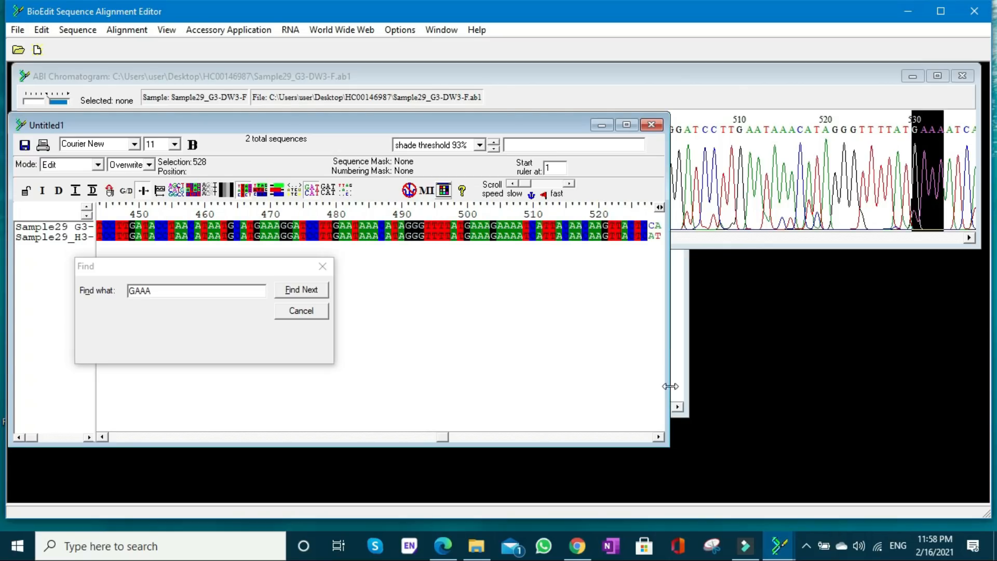
- Overwrite the reverse read's bases 528 to 535 with CAATATGT and refresh the identity shading
click(659, 437)
click(659, 437)
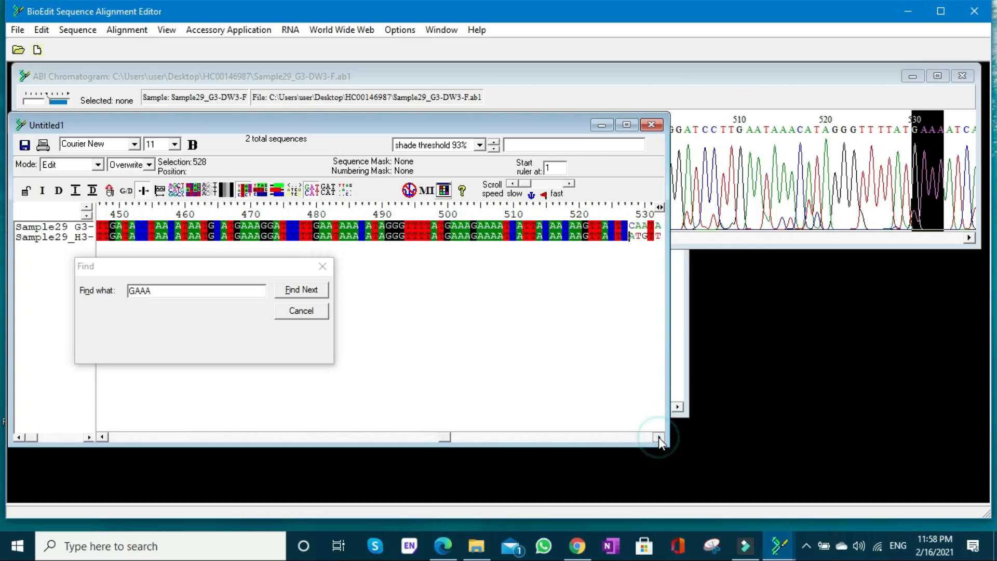
click(659, 437)
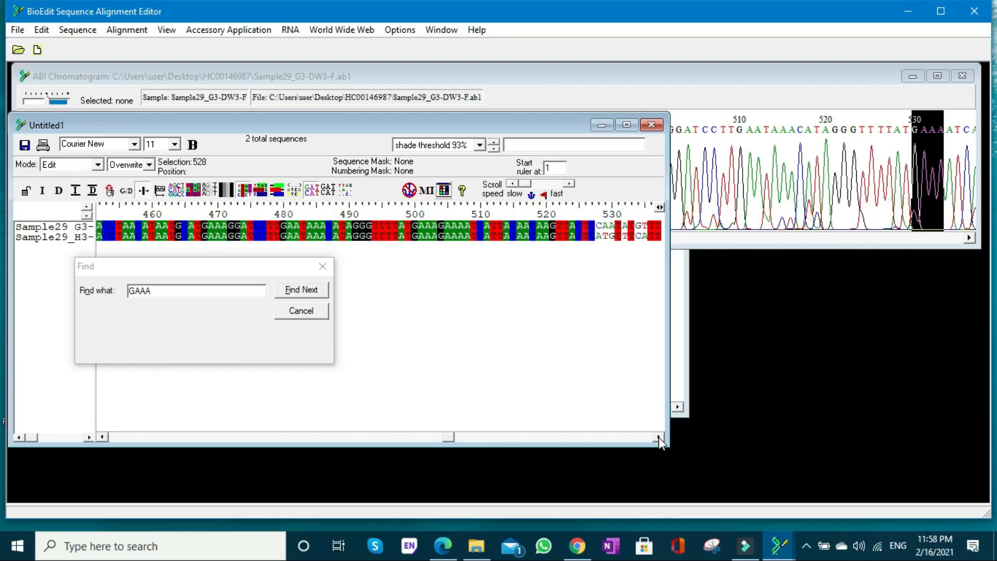
text(CAA)
key(Right)
text(G)
key(Left)
key(Right)
click(243, 191)
- Overwrite the reverse read's bases 538 to 550 with CATTTTTCCATAG to match the forward read
click(658, 436)
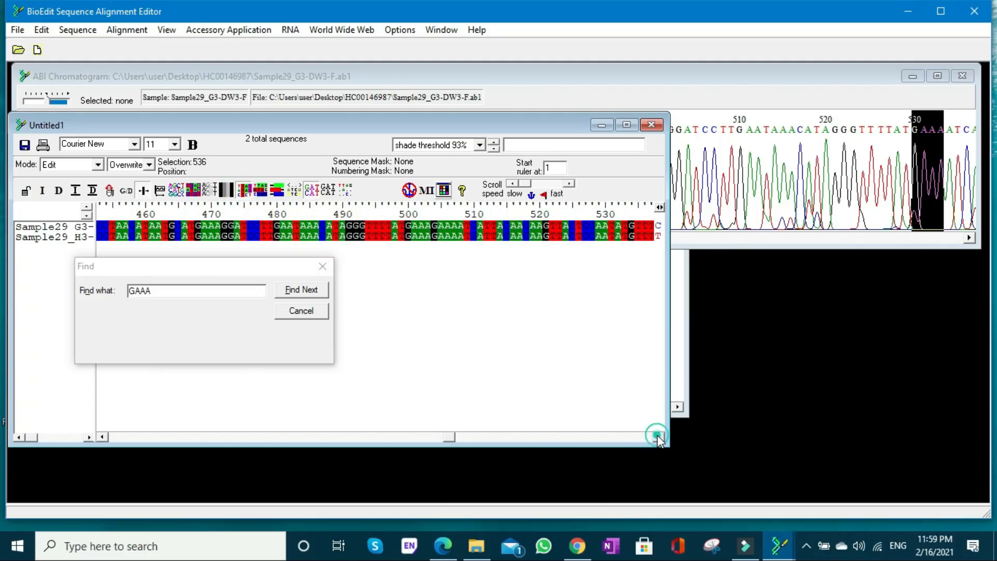
click(658, 437)
drag(658, 436, 658, 437)
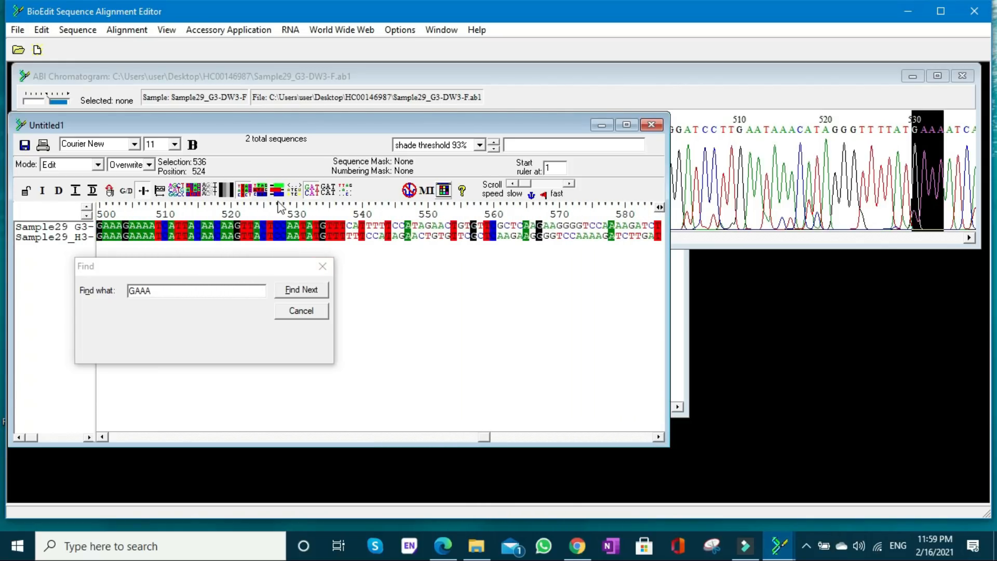
click(349, 236)
text(CA)
key(Right)
text(TGTGT)
text(CTG)
text(C)
text(TC)
text(AA)
text(GA)
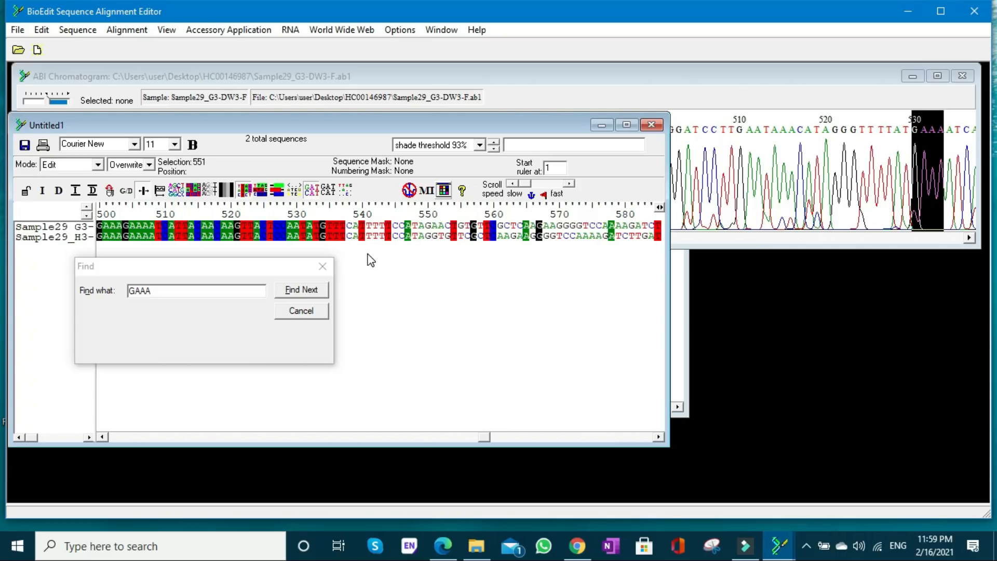
text(AGGGGTC)
- Overwrite the reverse read's bases 551 to 553 with AAC and refresh the identity shading
click(244, 191)
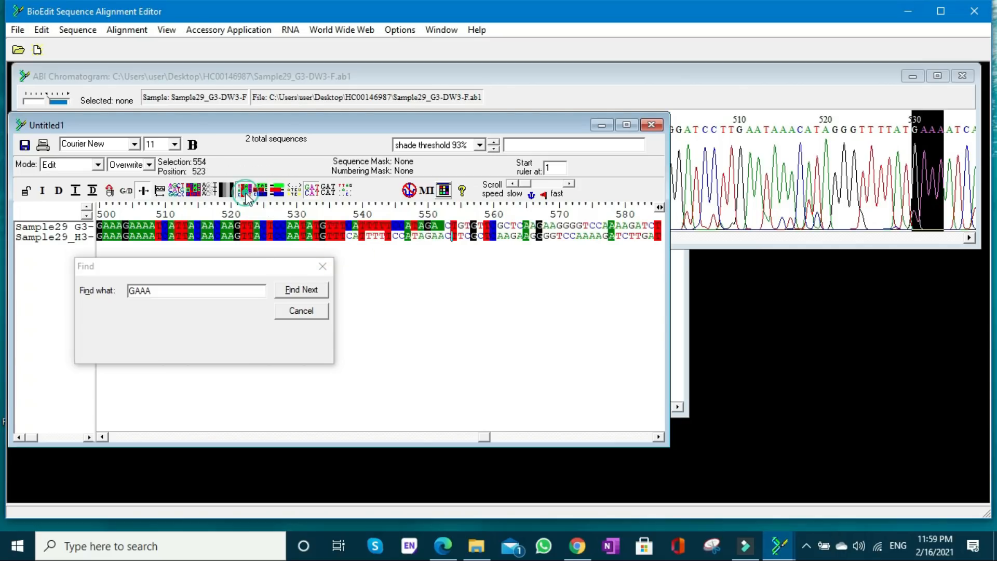
- Overwrite the reverse read's bases 555 and 556 with GT and bases 561 to 564 with GCTC
click(462, 239)
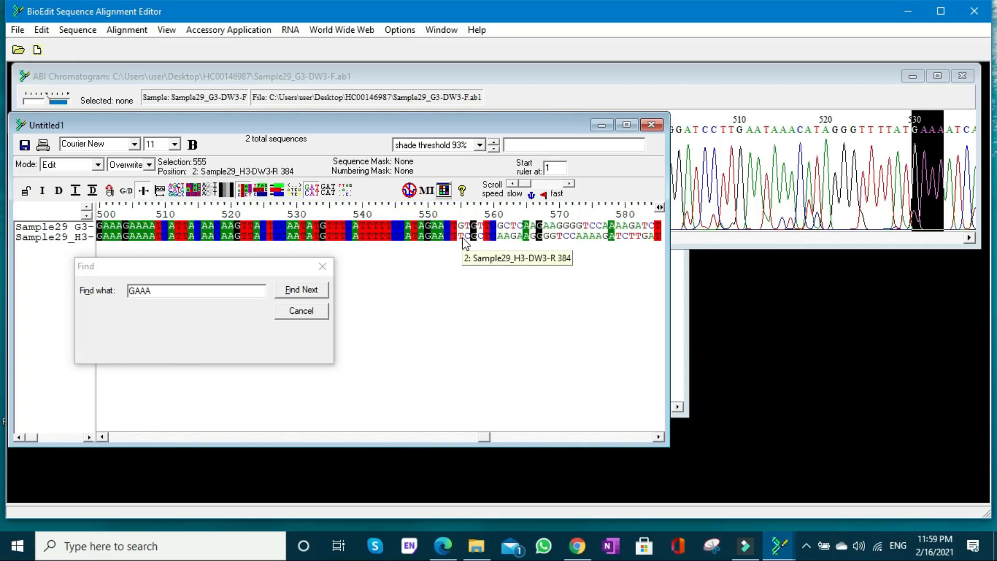
text(GTG)
key(Right)
key(Right)
key(Right)
text(GCTC)
- Overwrite the reverse read's bases 566 to 577 with AGAAGGGGTCCA and refresh the identity shading
key(Right)
text(AGAA)
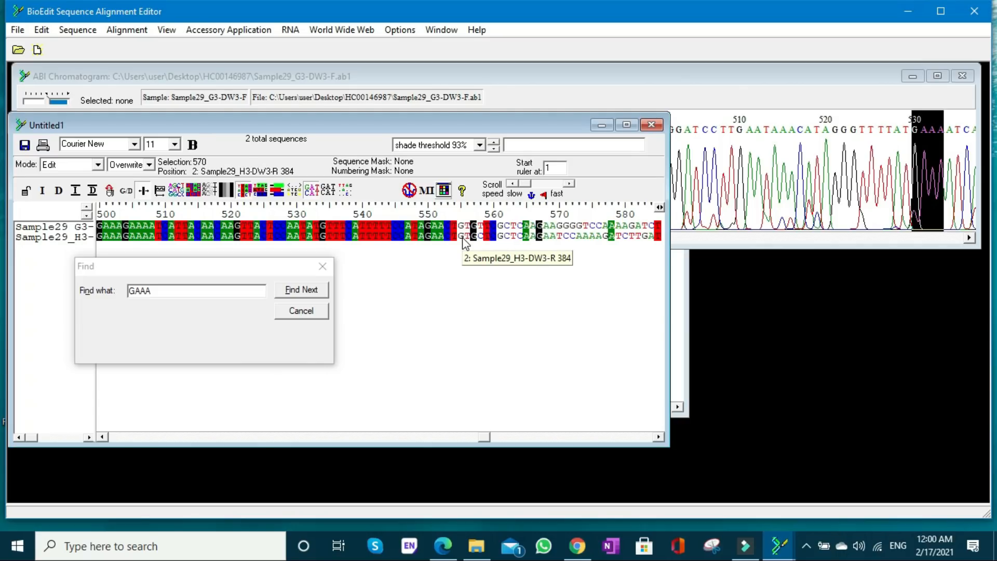
text(GGGGTCC)
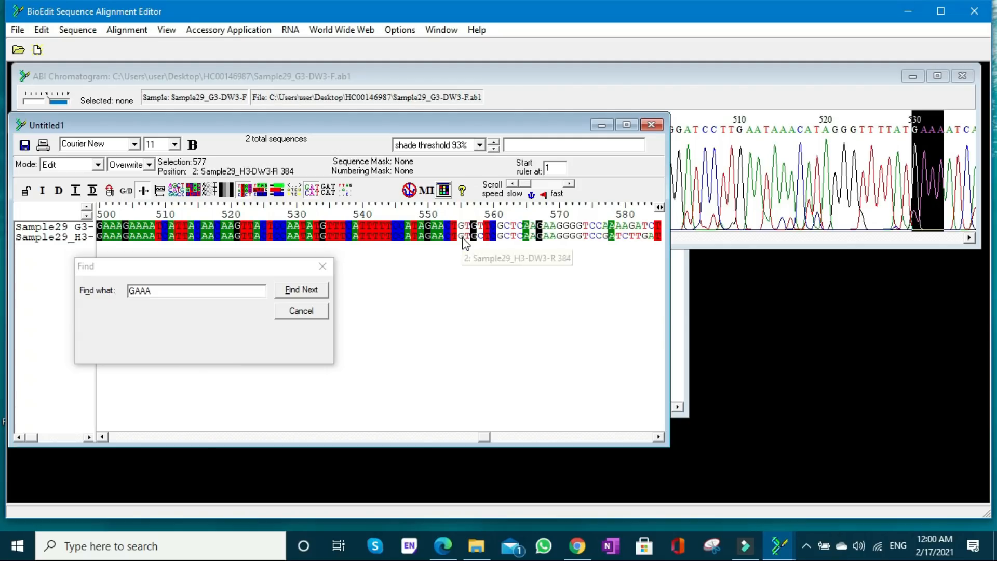
text(A)
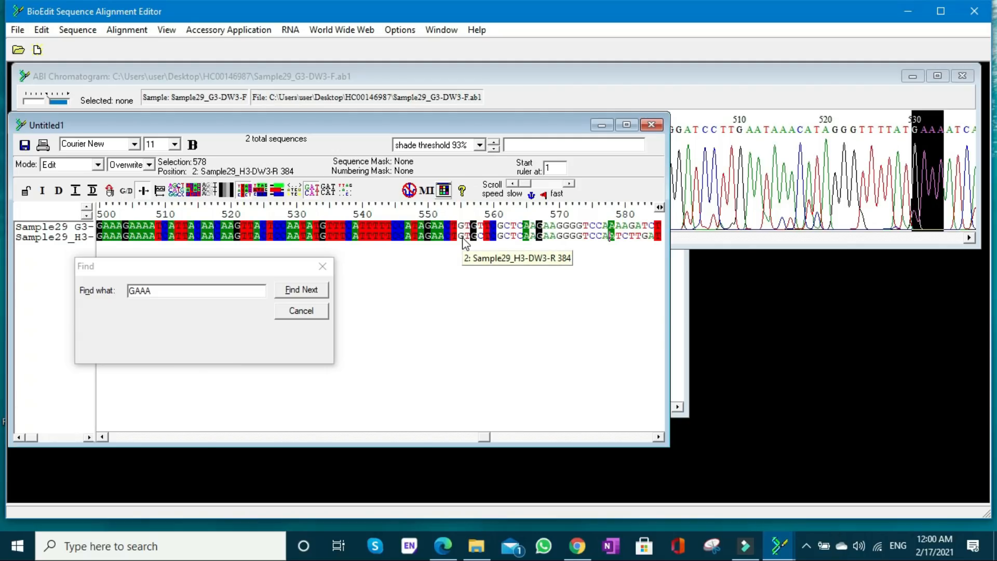
click(241, 191)
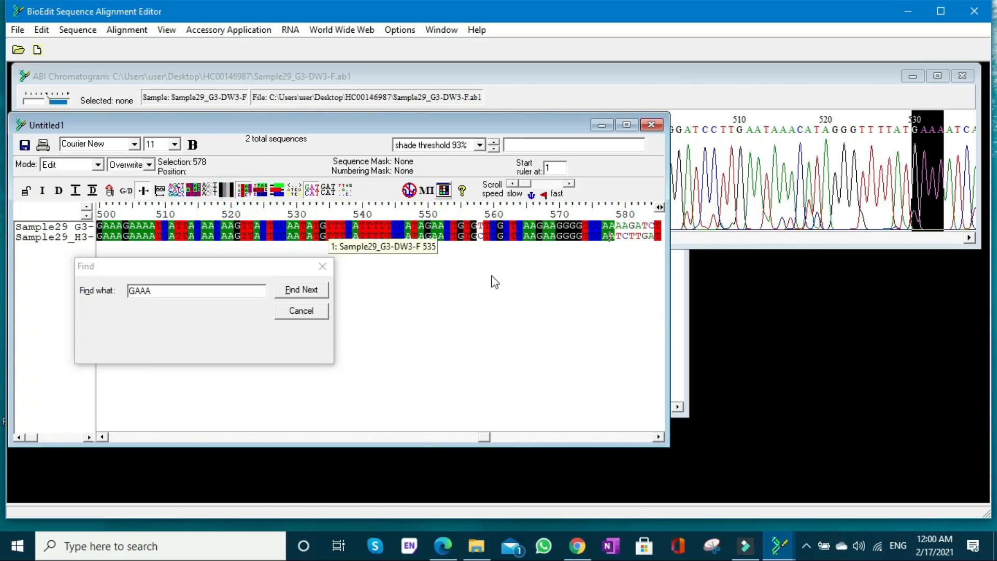
- Overwrite the reverse read's bases 579 to 584 with AAGATC and refresh the identity shading
click(656, 438)
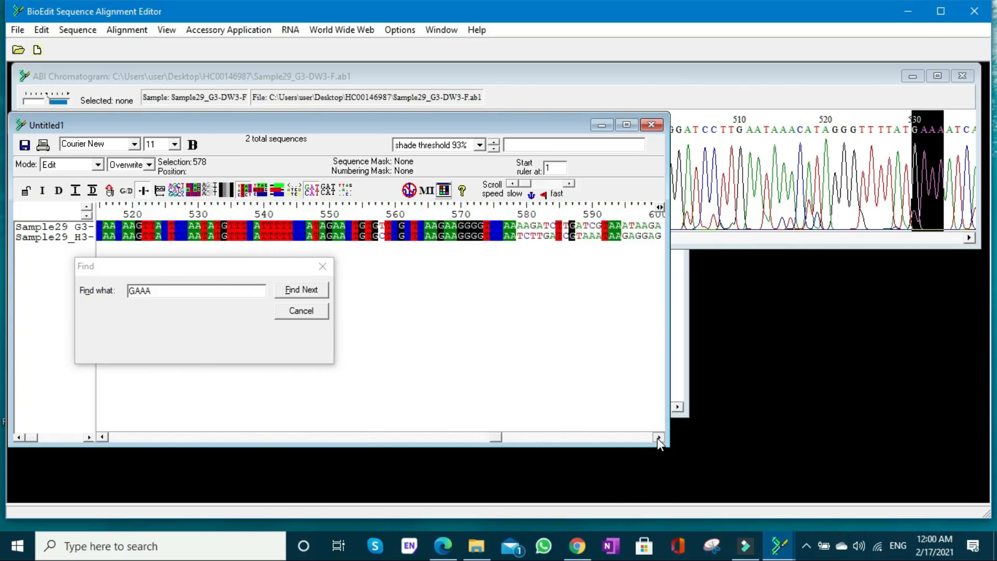
click(493, 238)
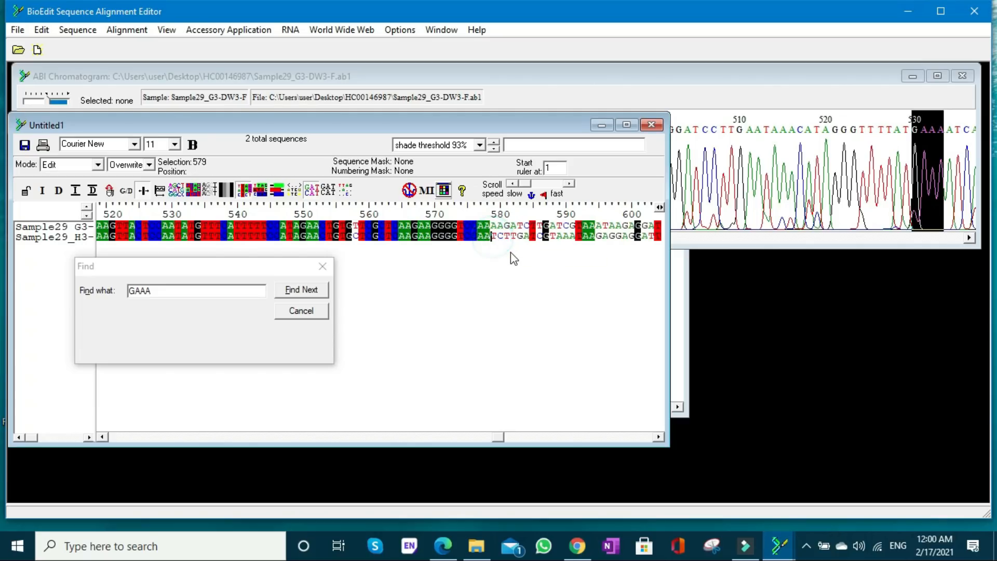
text(AA)
text(T)
text(C)
click(242, 196)
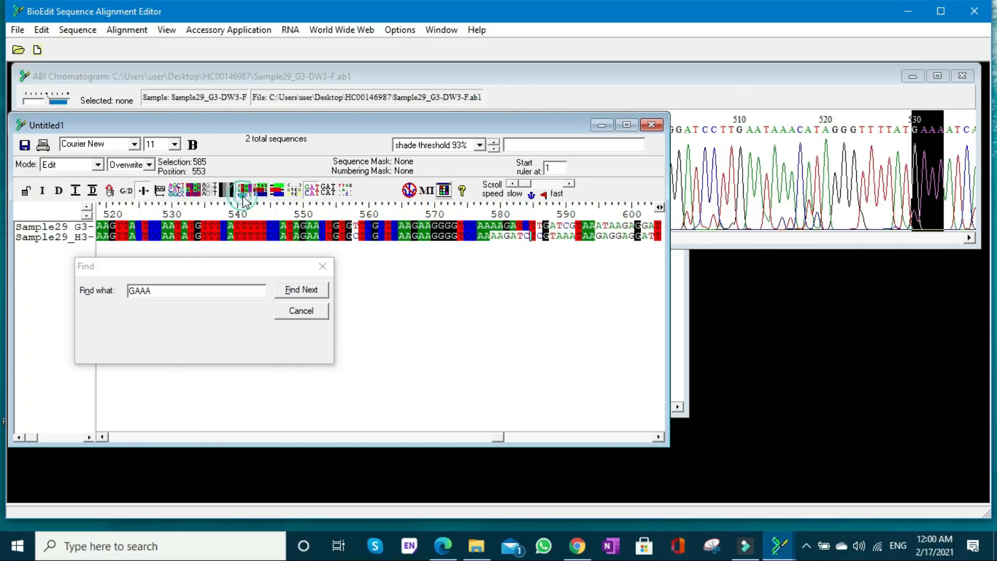
- Change the reverse read's bases 586 to 591 to TGATCG to match the forward read, and refresh the shading
key(Right)
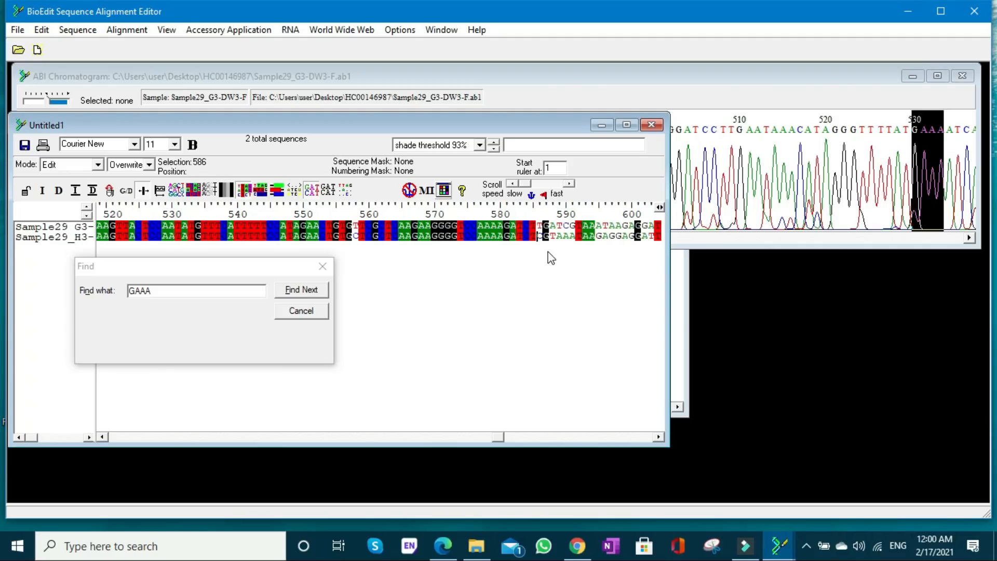
key(Right)
key(Right)
key(Right)
text(TCG)
click(243, 190)
- Overwrite the reverse read's bases 595 to 600 with ATAAGA and refresh the identity shading
click(596, 237)
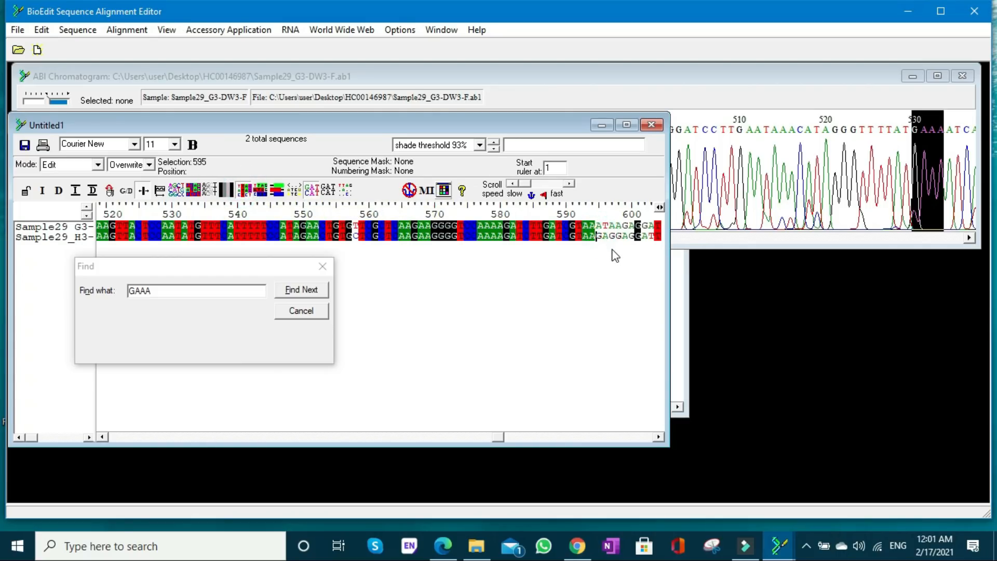
text(ATAAGA)
click(658, 437)
click(656, 437)
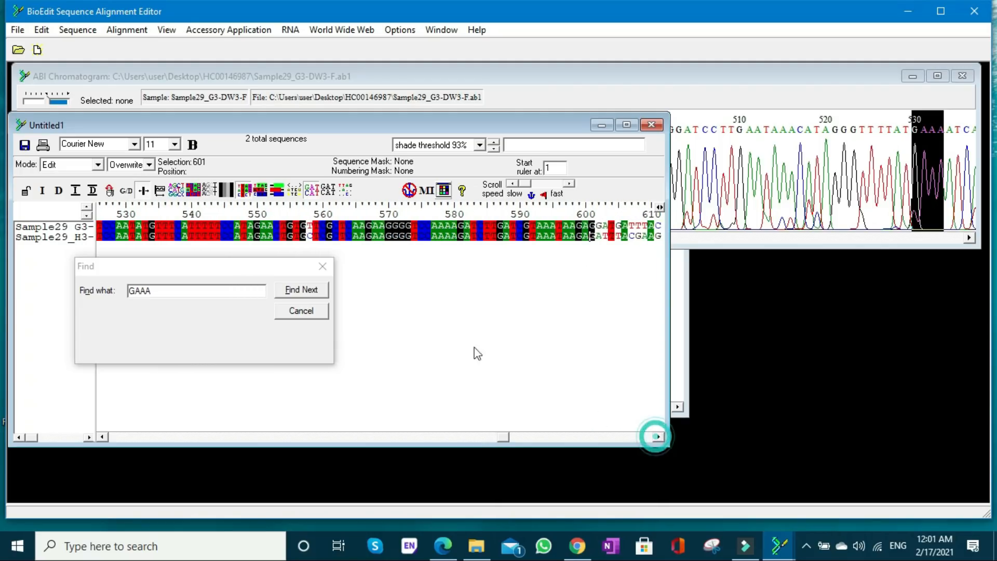
click(241, 187)
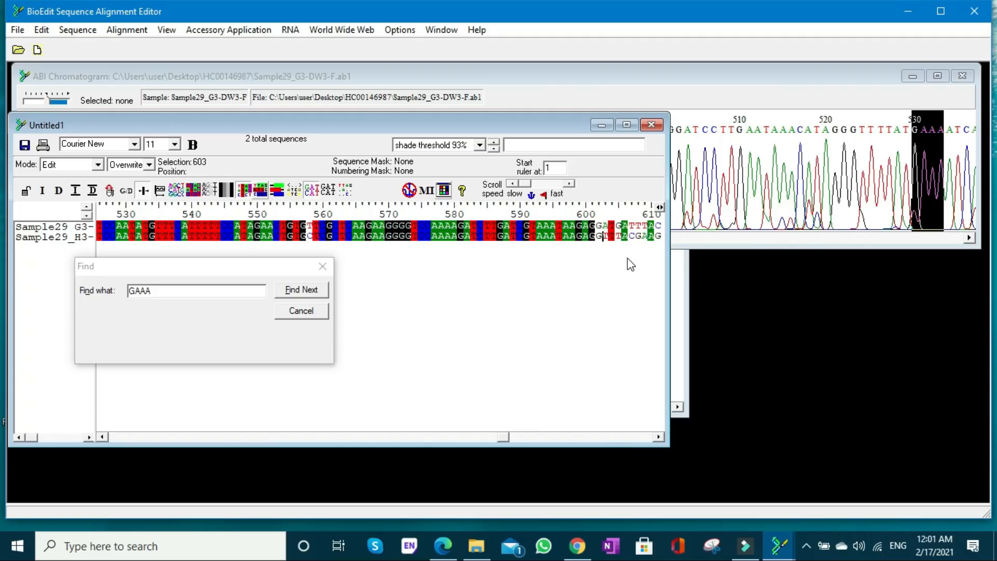
- Overwrite the reverse read's bases 602 to 611 with GATGATTTAC and refresh the alignment shading
text(ATATTAC)
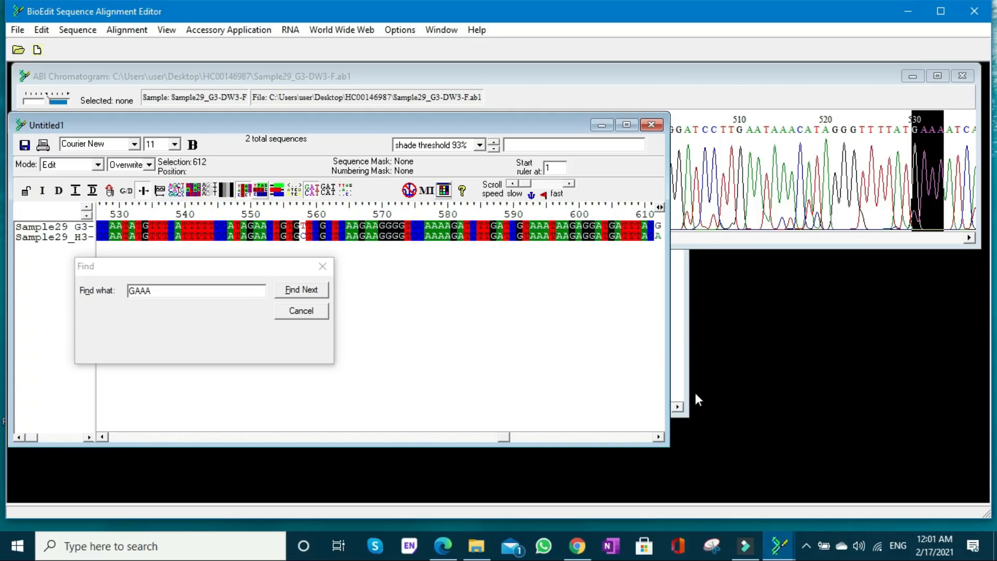
- Overwrite the reverse read's mismatched bases 612 and 615 with G and refresh the identity shading
click(658, 437)
click(658, 437)
click(657, 438)
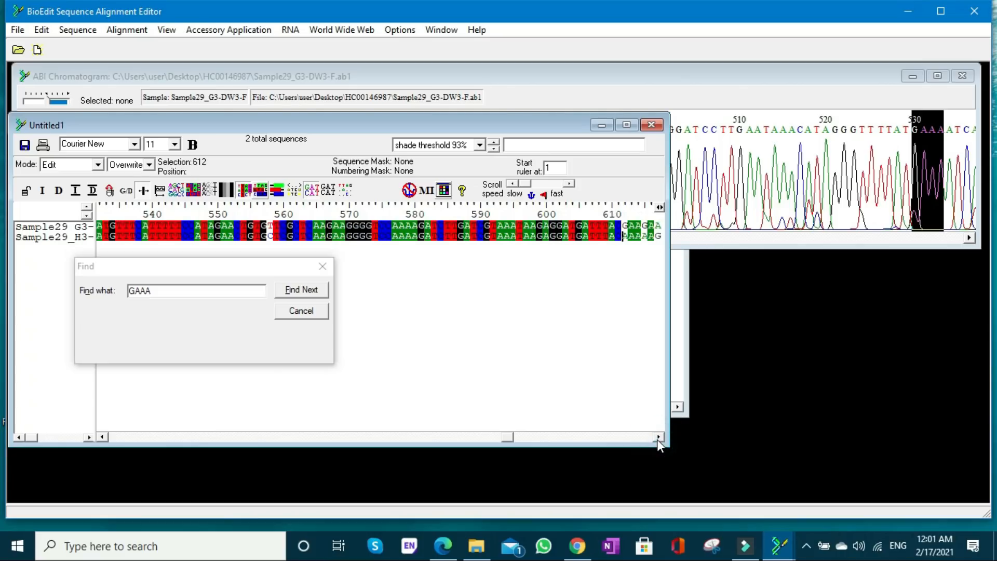
text(G)
key(Right)
key(Right)
text(G)
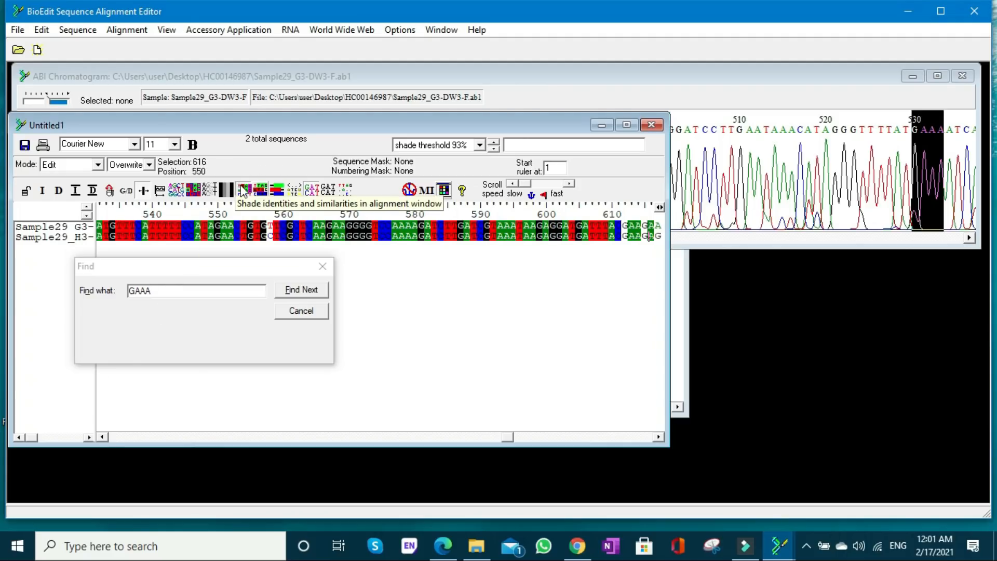
click(243, 190)
- Overwrite the reverse read's base 617 with A and bases 621 to 625 with GAAAT
click(658, 438)
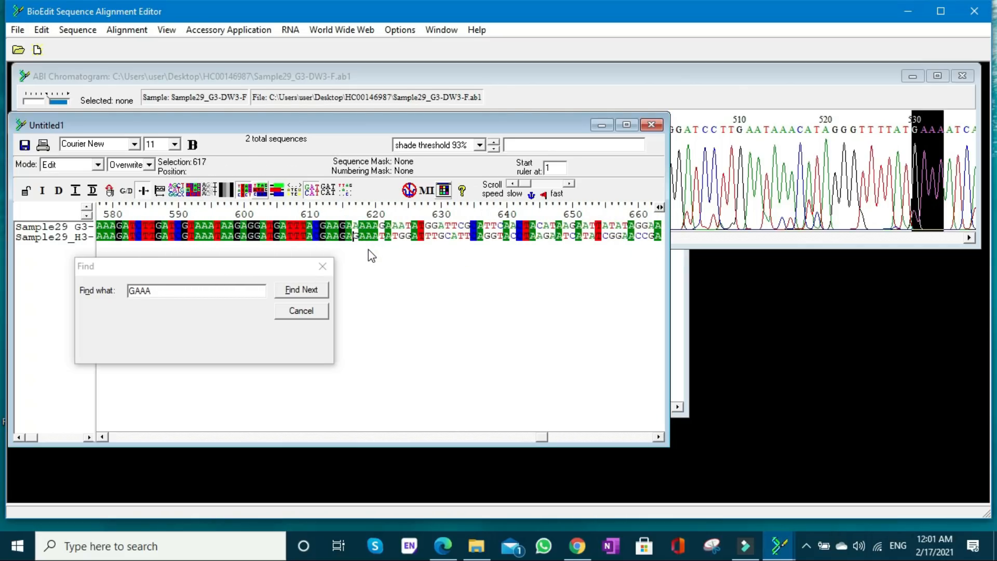
key(Right)
- Overwrite the reverse read's bases 628 to 634 with GGATTCG and refresh the identity shading
key(Right)
key(Right)
text(AAT)
key(Right)
key(Right)
text(GGATTCG)
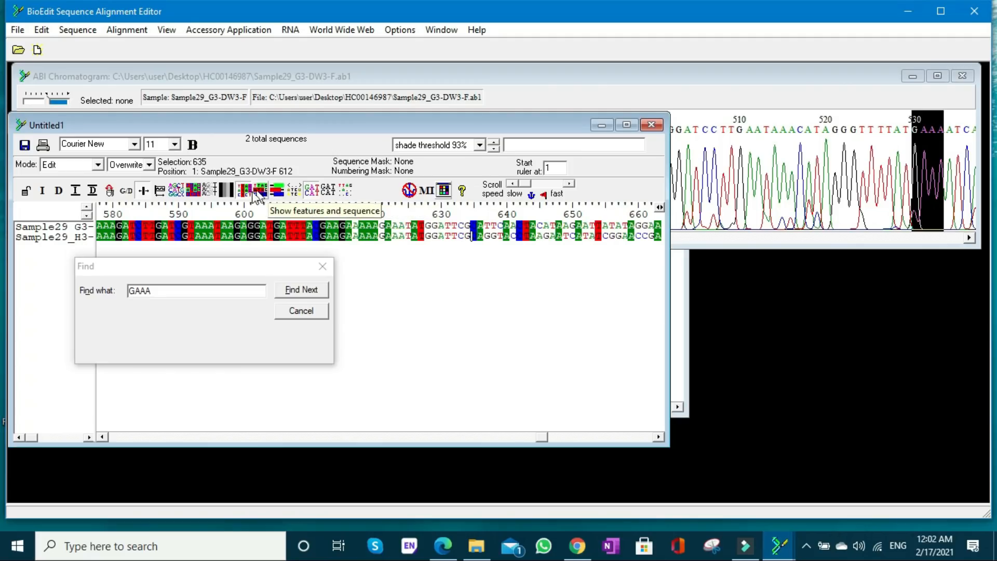
click(243, 193)
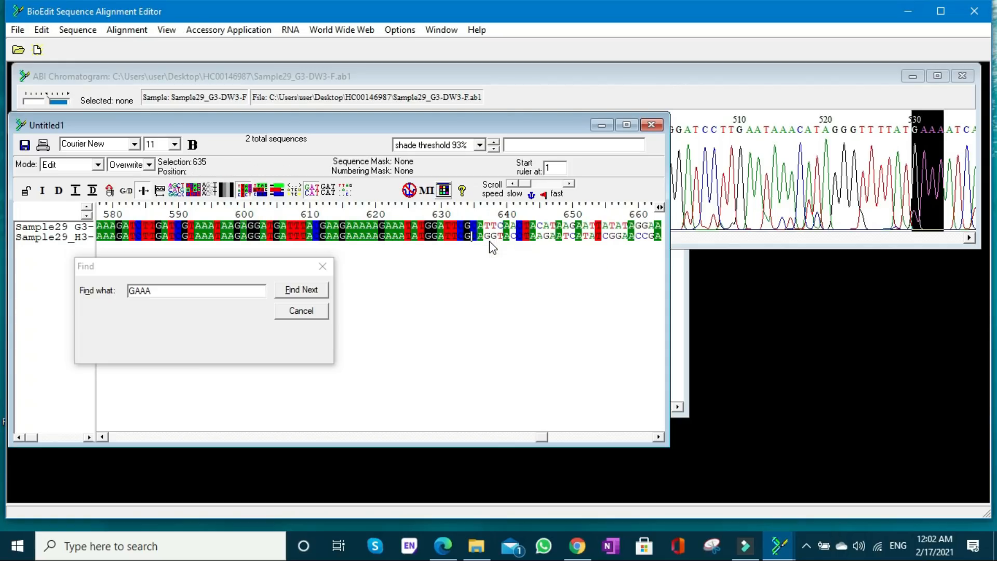
- Overwrite the reverse read's bases 637 to 641 with TTCAA and bases 645 to 647 with CAT
click(489, 240)
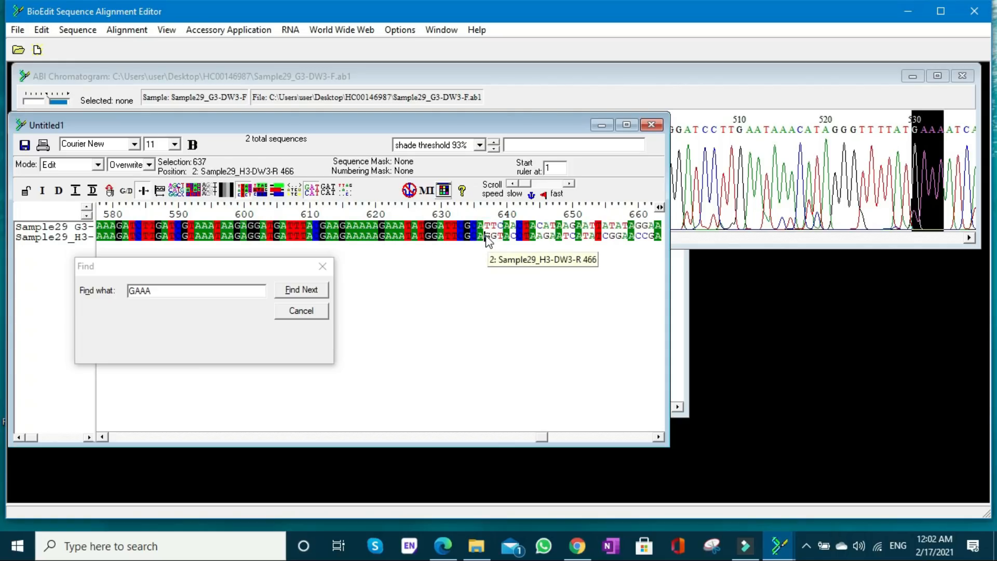
text(T)
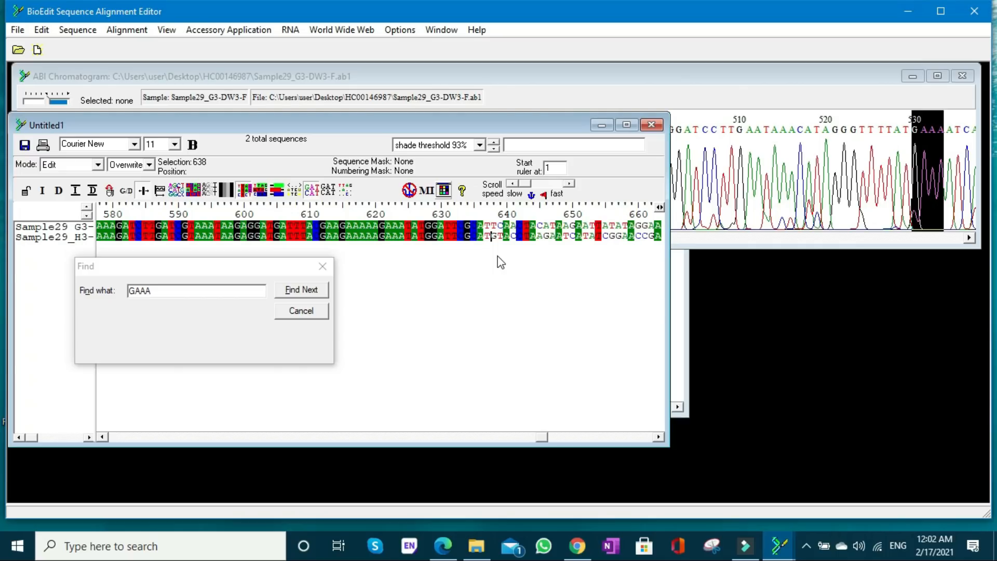
text(TCAA)
key(Right)
key(Right)
key(Right)
text(C)
key(Right)
- Overwrite the reverse read's bases 649 and 650 with AG, 652 and 653 with AT, and 655 to 658 with ATAT, refreshing the shading
text(AT)
key(Right)
text(A)
key(Right)
key(Left)
text(G)
key(Right)
text(AT)
key(Right)
text(ATA)
key(Right)
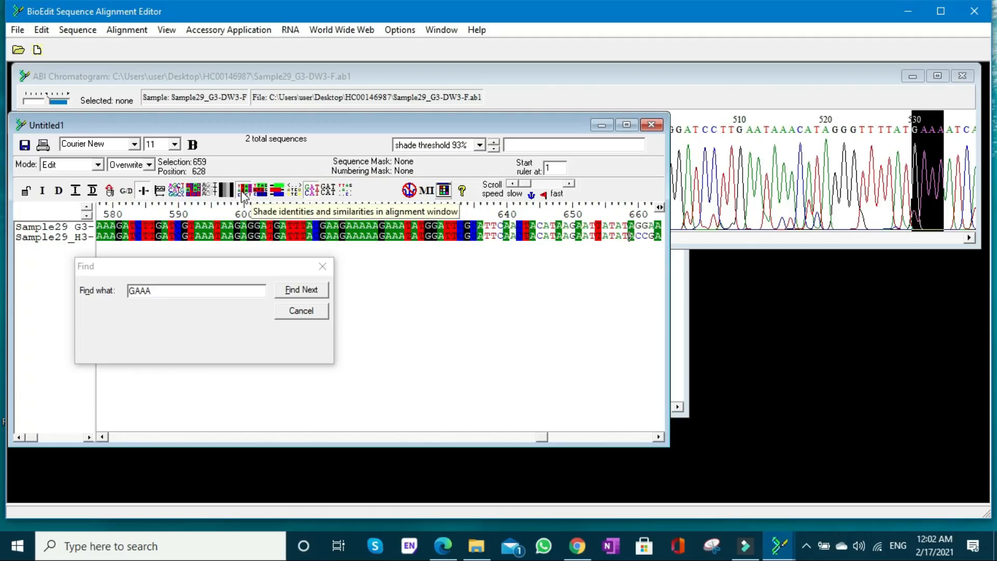
- Overwrite the reverse read's bases 660 to 665 with GGAACC, correcting any mistyped characters
click(658, 437)
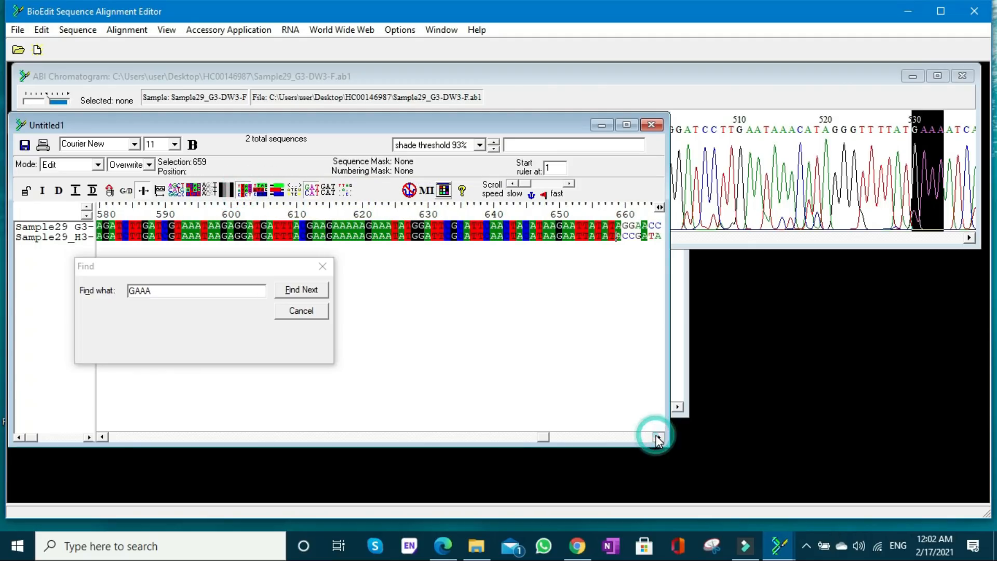
drag(659, 437, 658, 437)
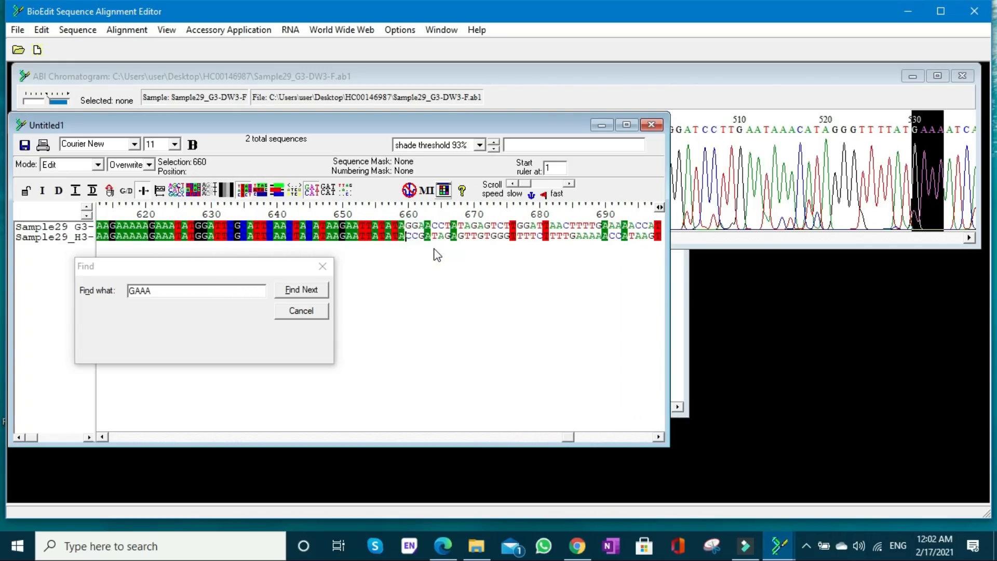
text(G)
text(A)
text(00)
key(Left)
key(Left)
text(A)
key(Right)
key(Left)
text(CCTATAGAGT)
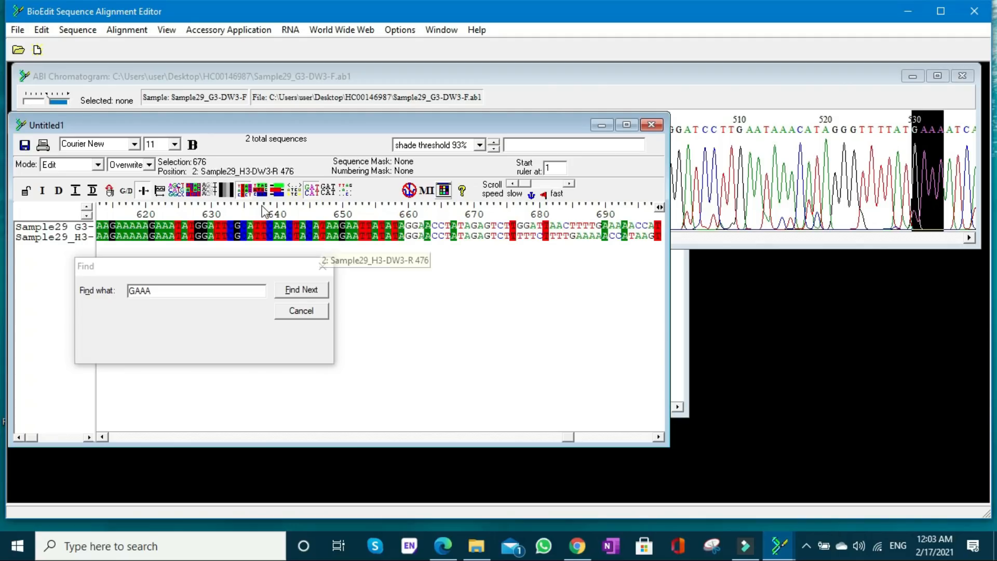
- Overwrite the reverse read's bases 666 to 675 with TATAGAGTCT and refresh the identity shading
click(242, 192)
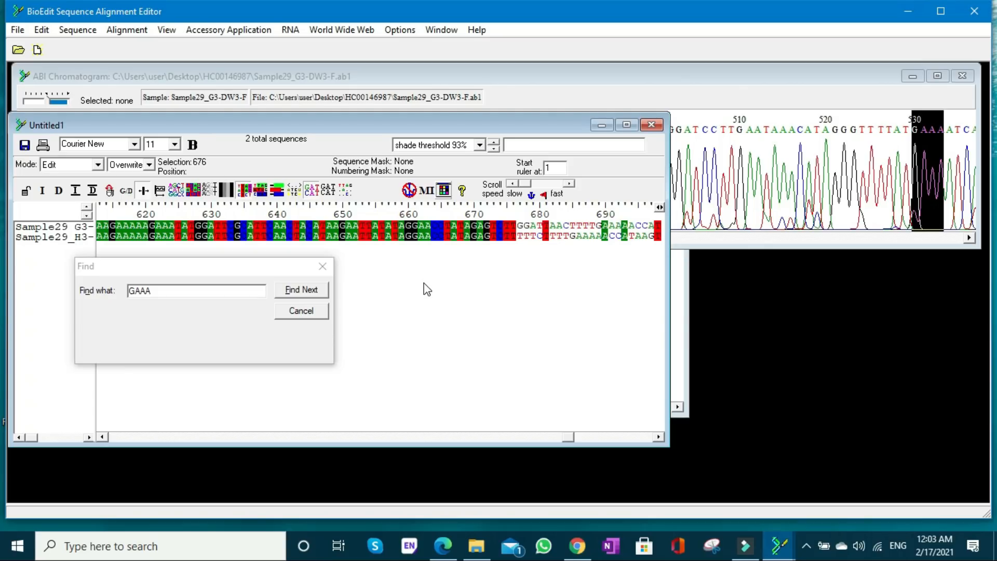
- Overwrite the reverse read's bases 677 to 681 with GGATT to match the forward read
key(Right)
text(GGATTS)
key(Left)
- Overwrite the reverse read's bases 682 to 690 with AACTTTTGA to match the forward read
text(AACTTTTGA)
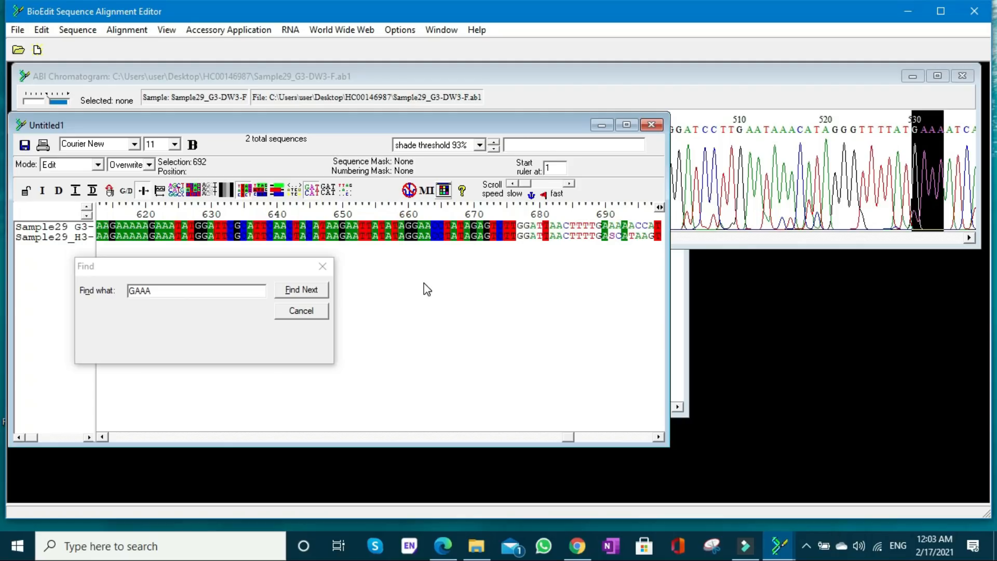
- Overwrite the reverse read's mismatched bases between 691 and 697 so that this stretch reads AAAACCA
key(Left)
text(AA)
key(Right)
text(ACCA)
key(Right)
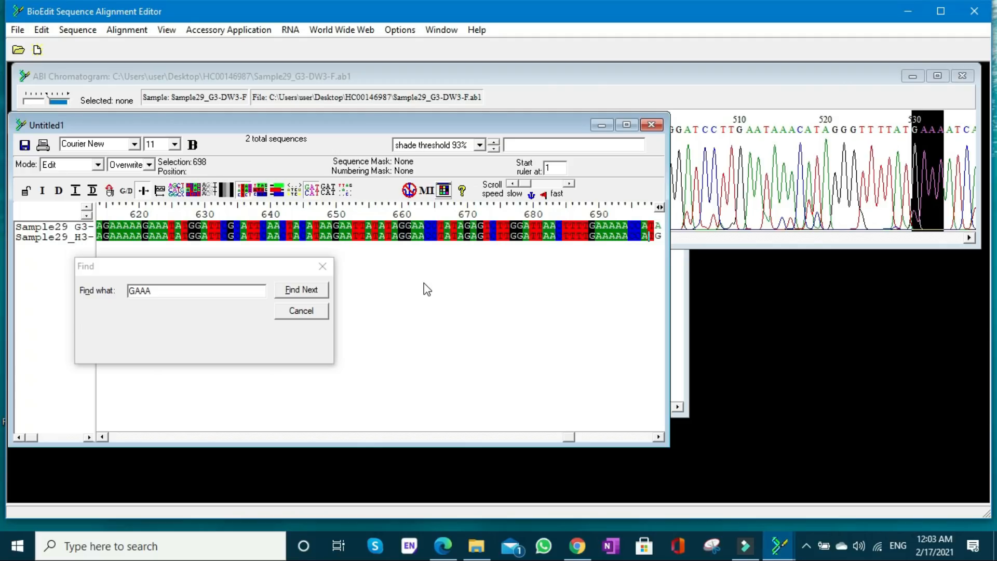
- Edit the reverse read's bases 699 to 707 to read AAGTAGATT, correcting the mistyped base 701 to G
text(A)
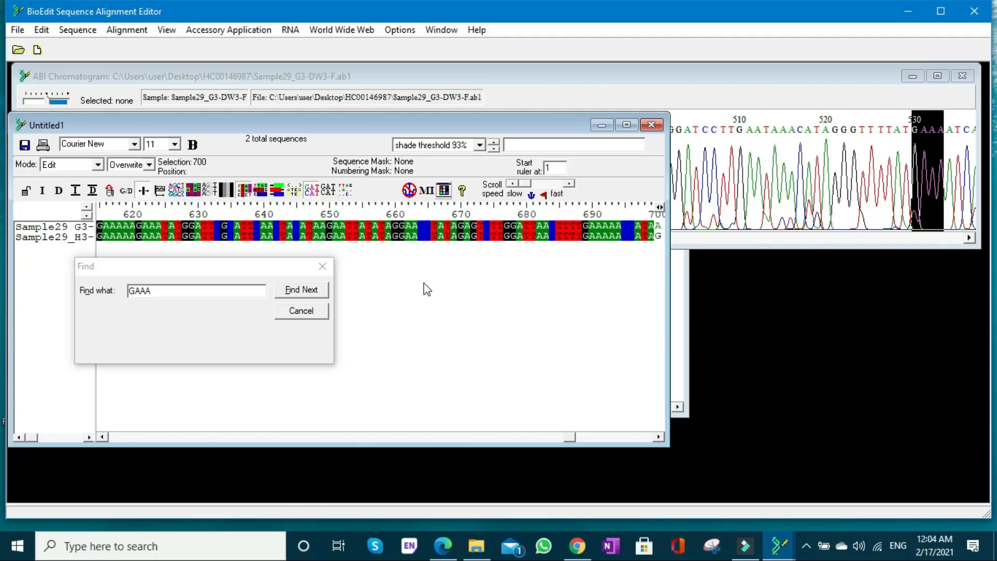
text(AA)
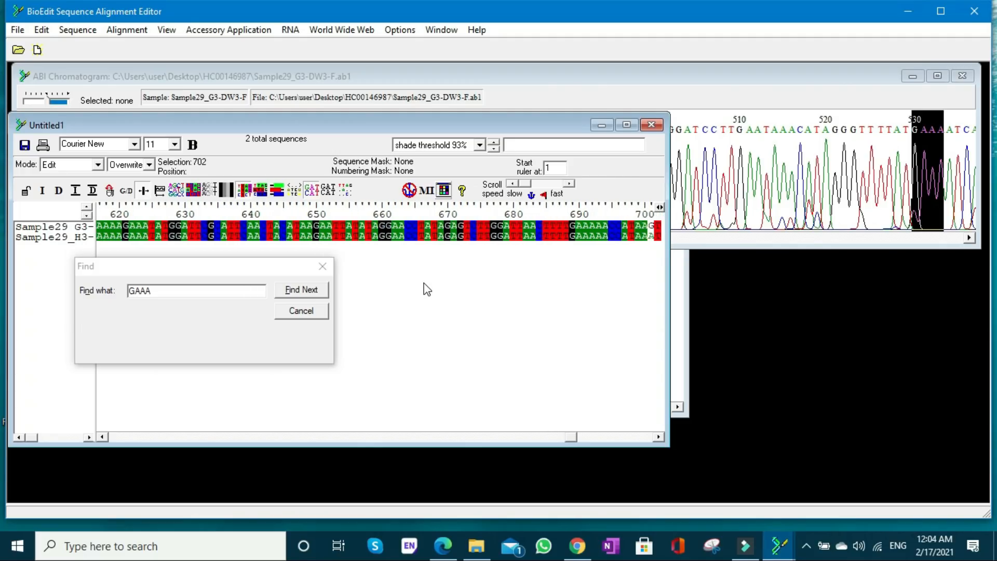
key(Left)
text(G)
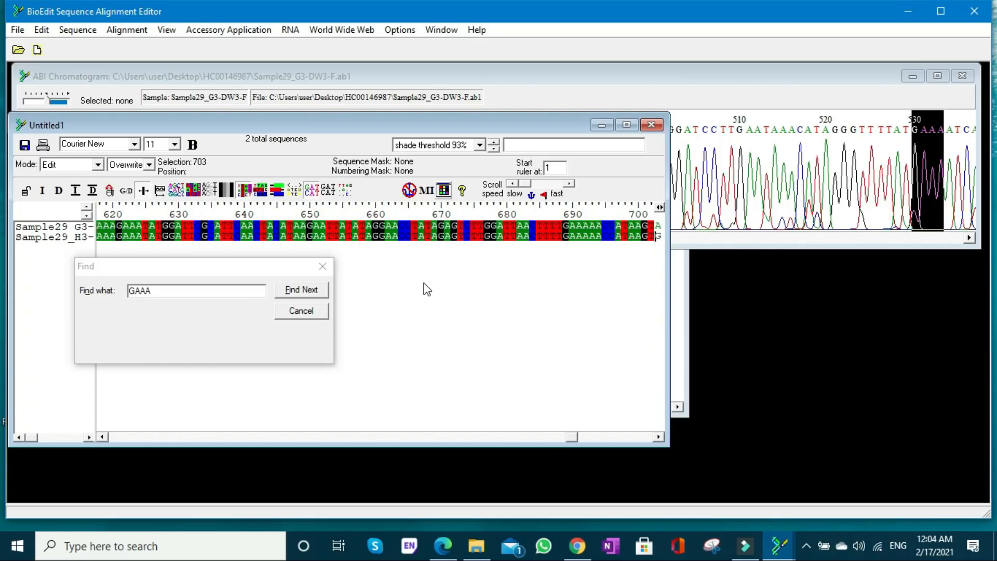
text(AGATT)
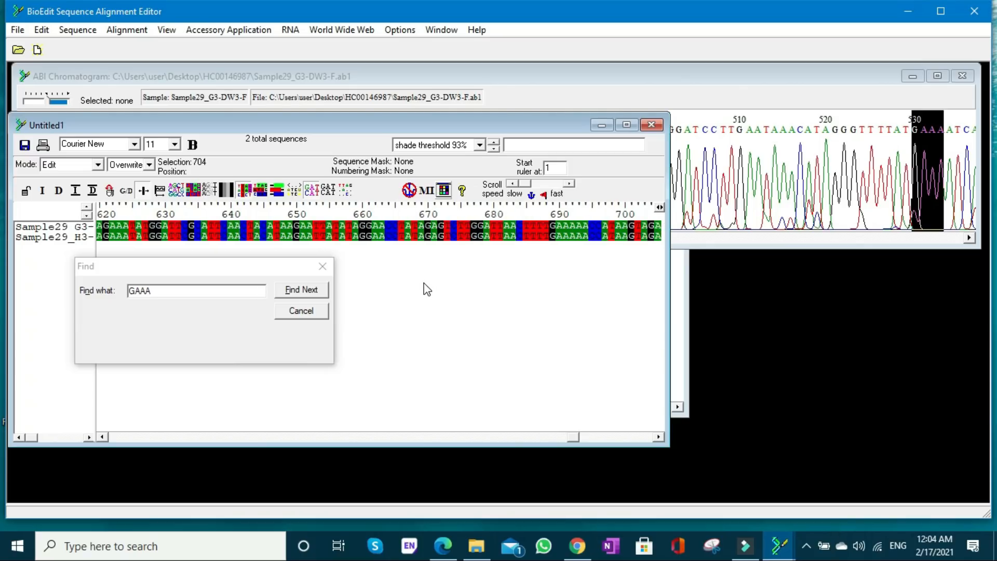
text(GG)
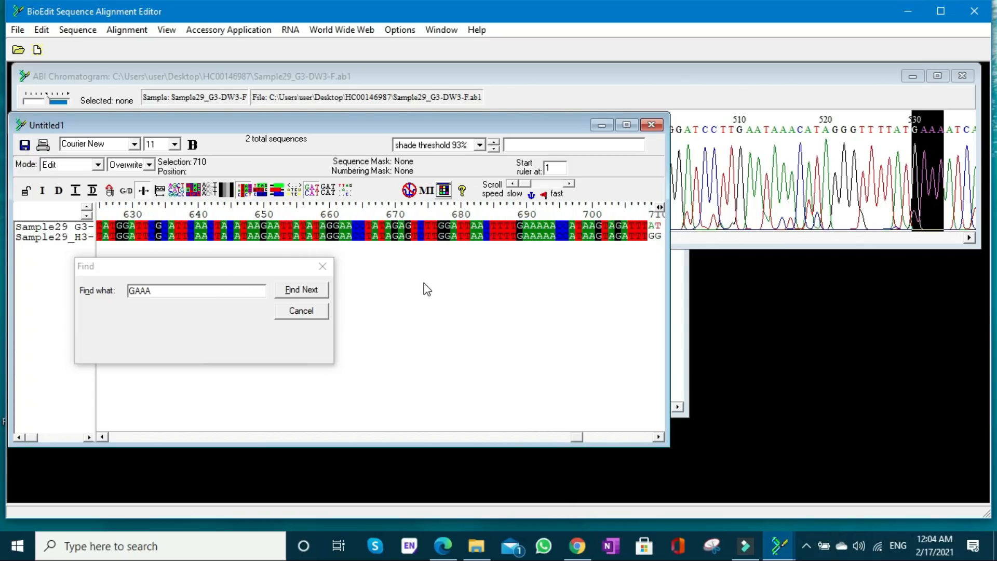
text(AGA)
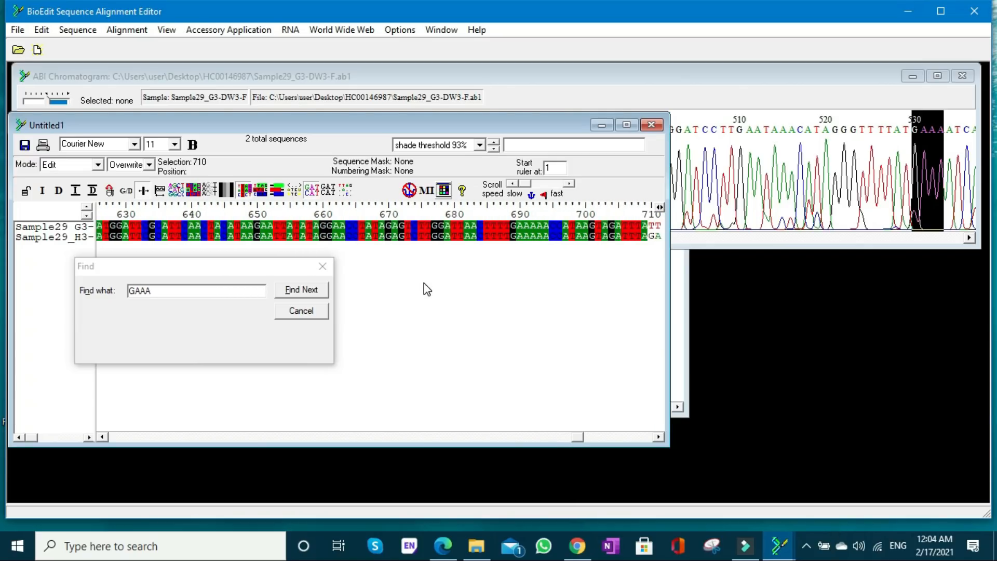
text(GT)
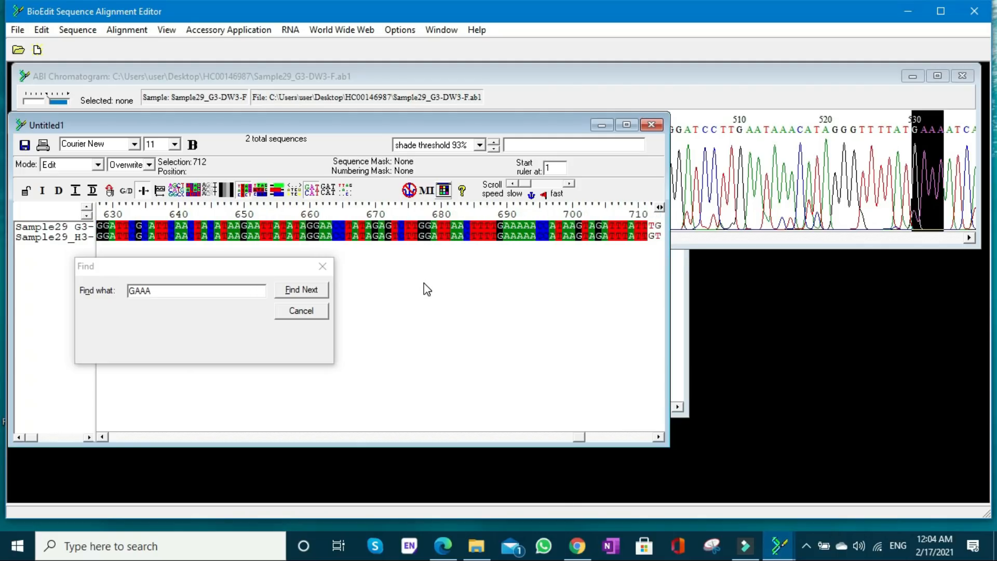
text(A)
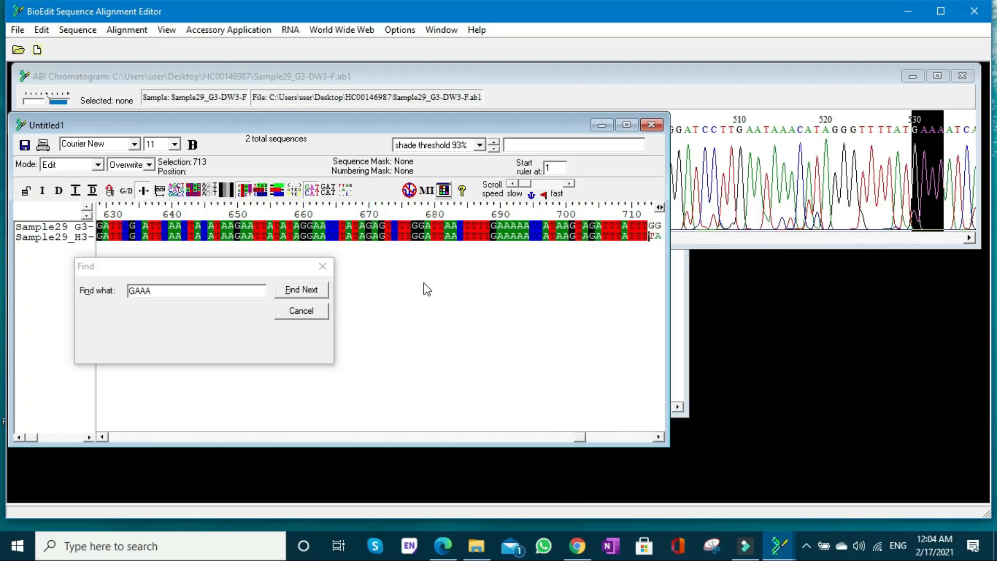
text(A)
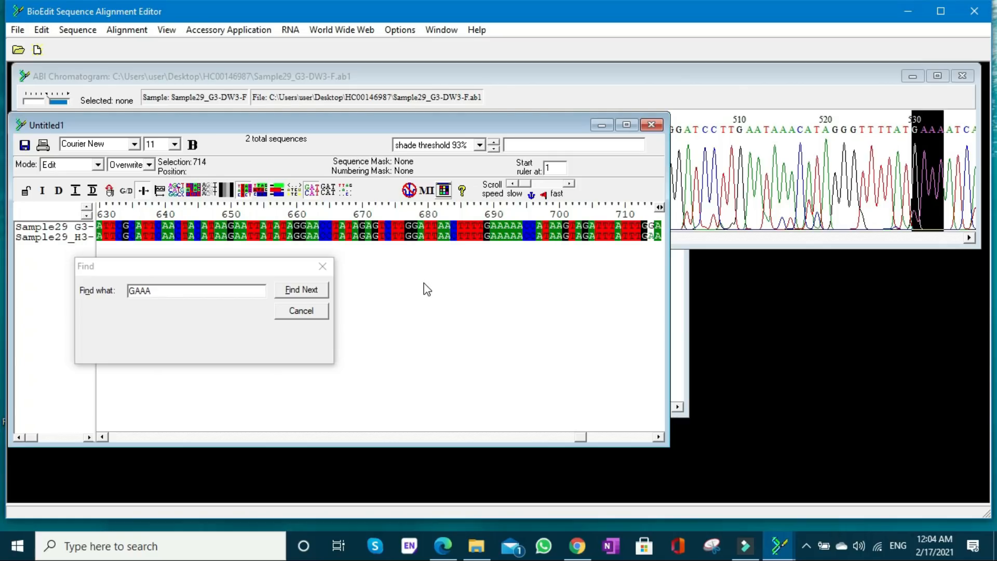
text(C)
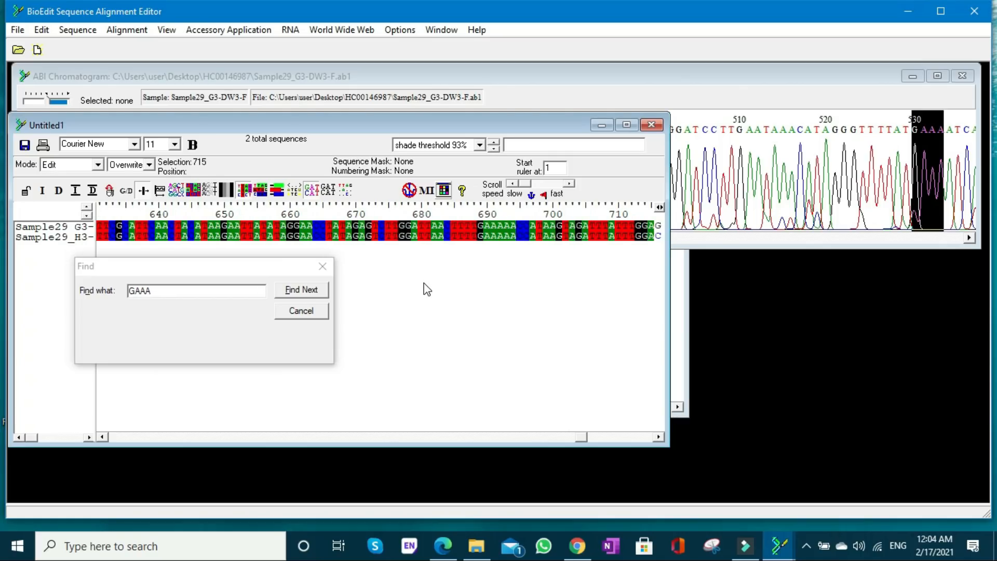
text(G)
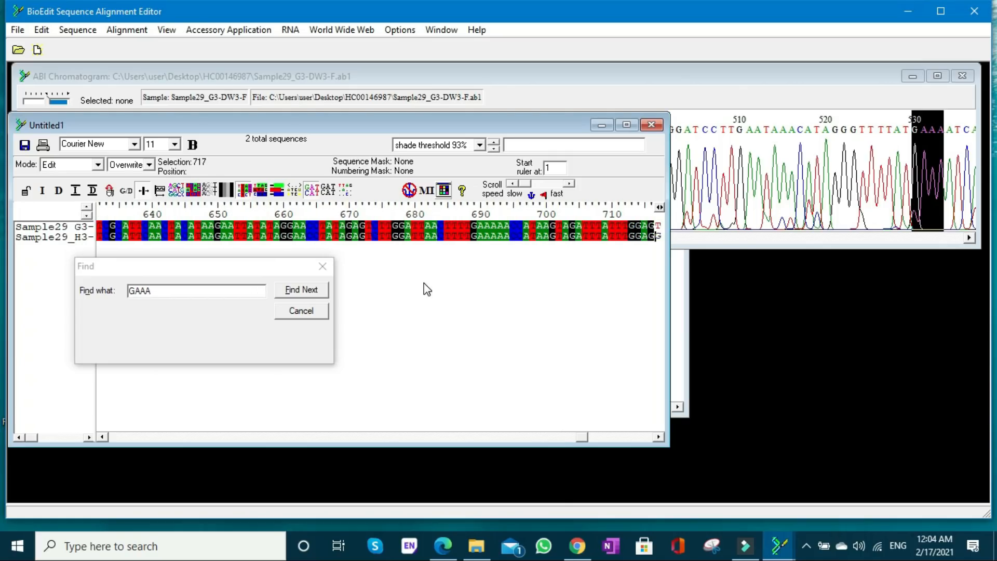
text(T)
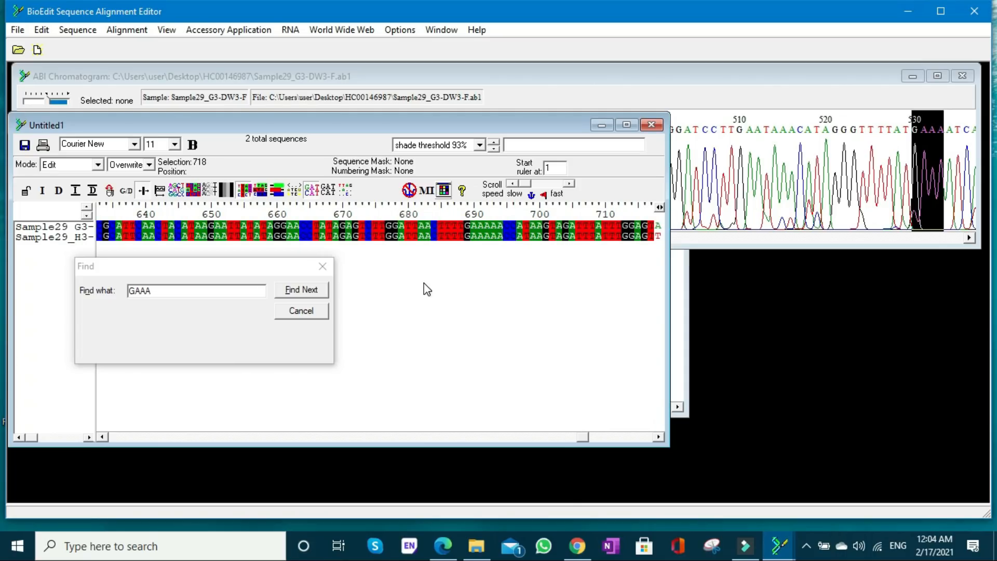
text(AATG)
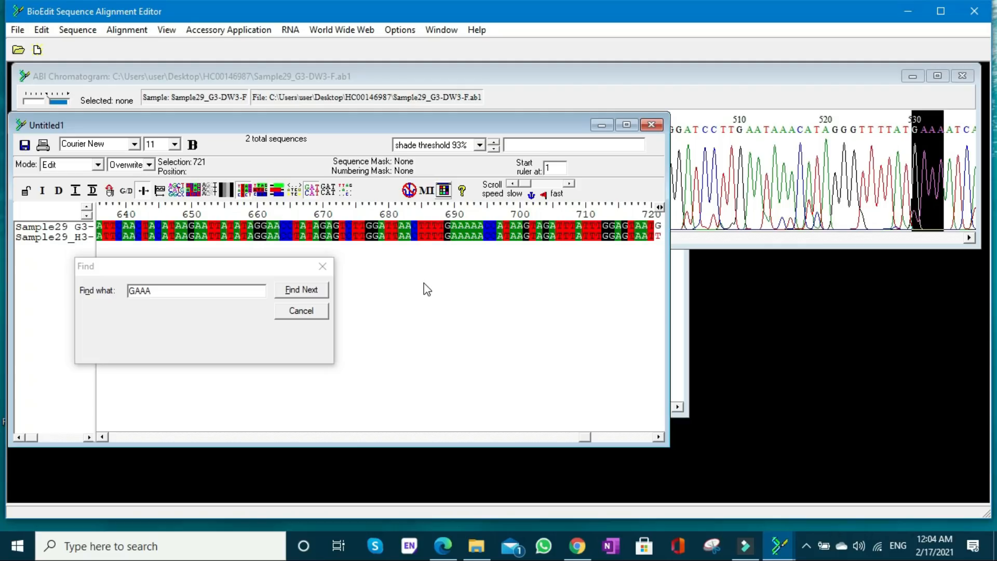
text(TTT)
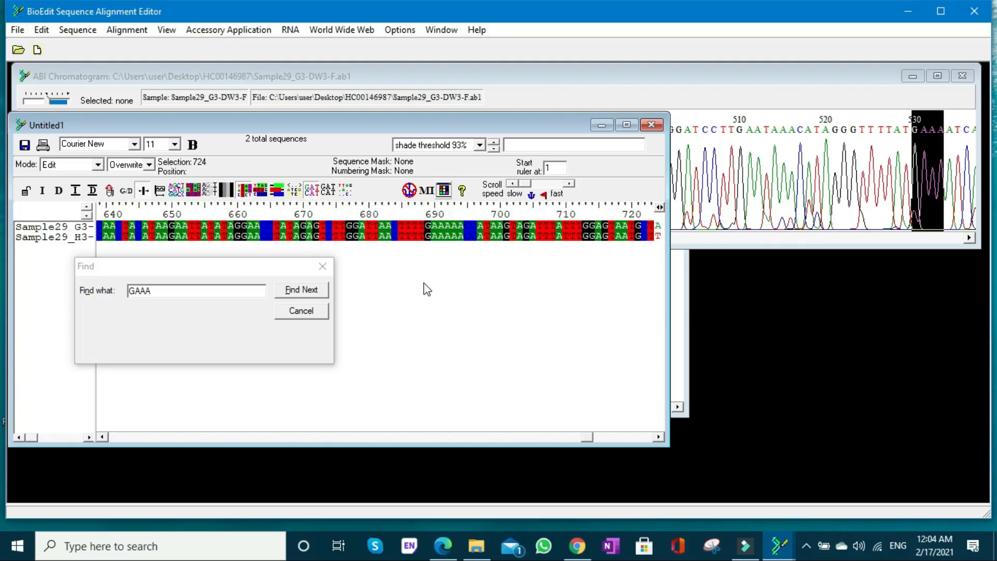
text(TT)
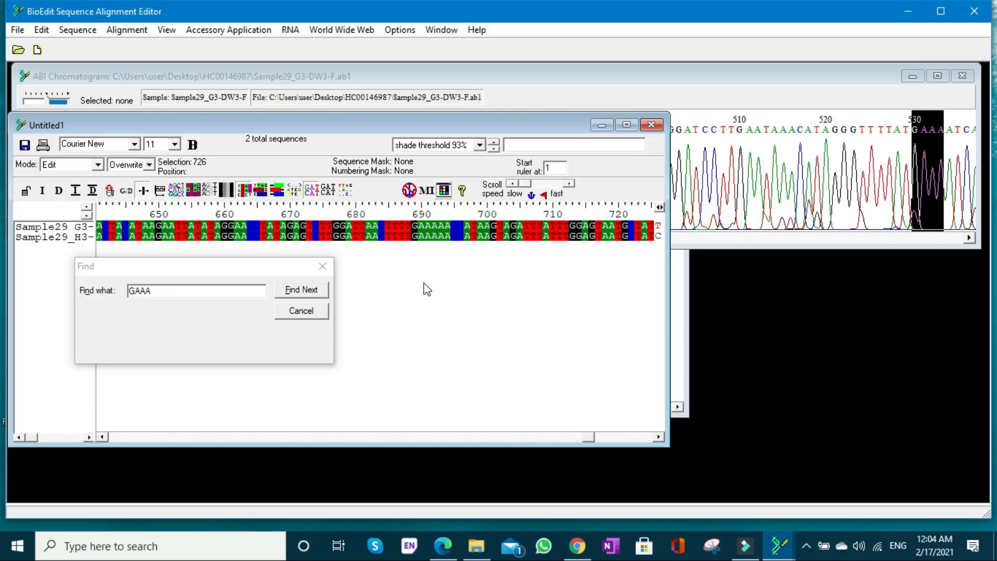
text(TA)
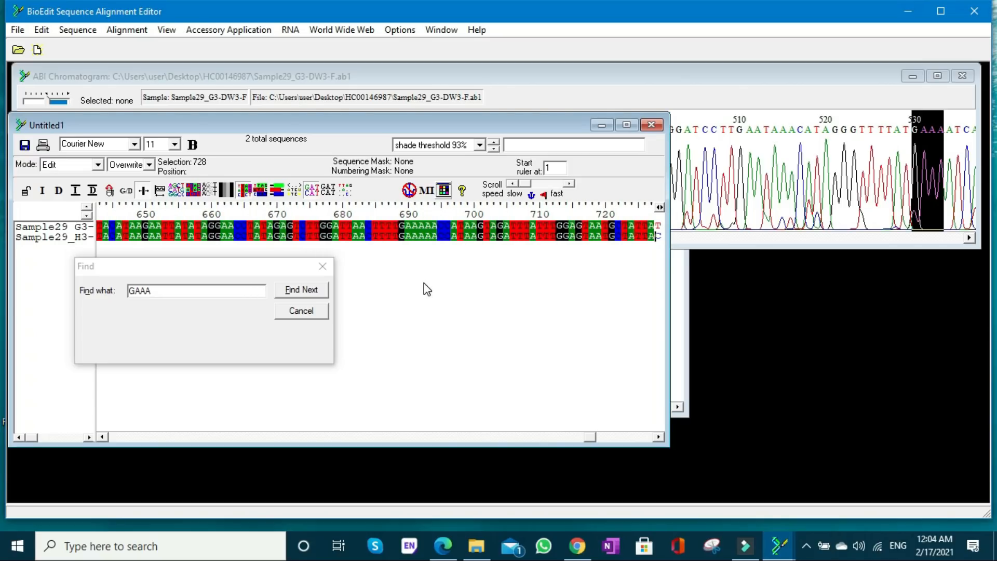
text(TT)
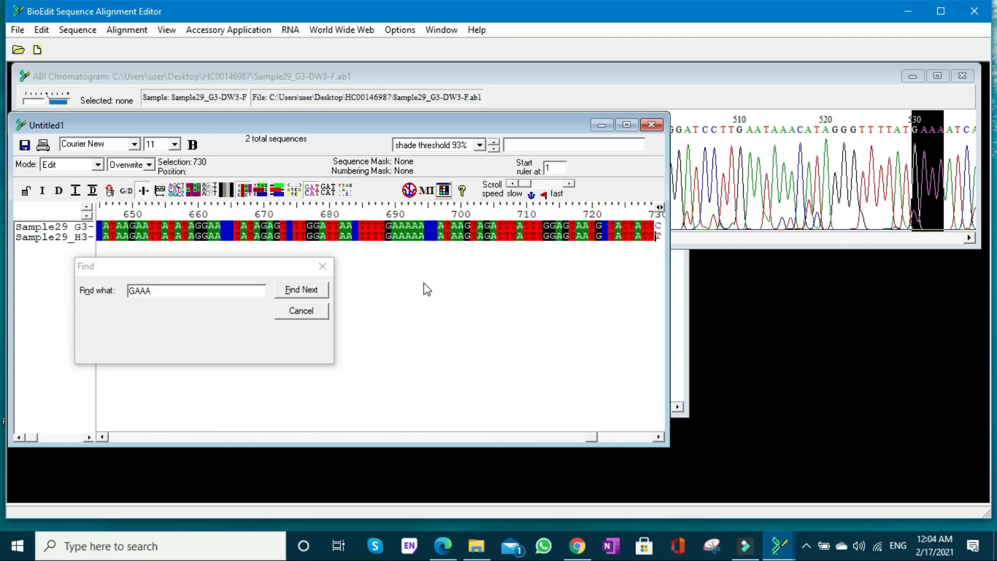
text(C)
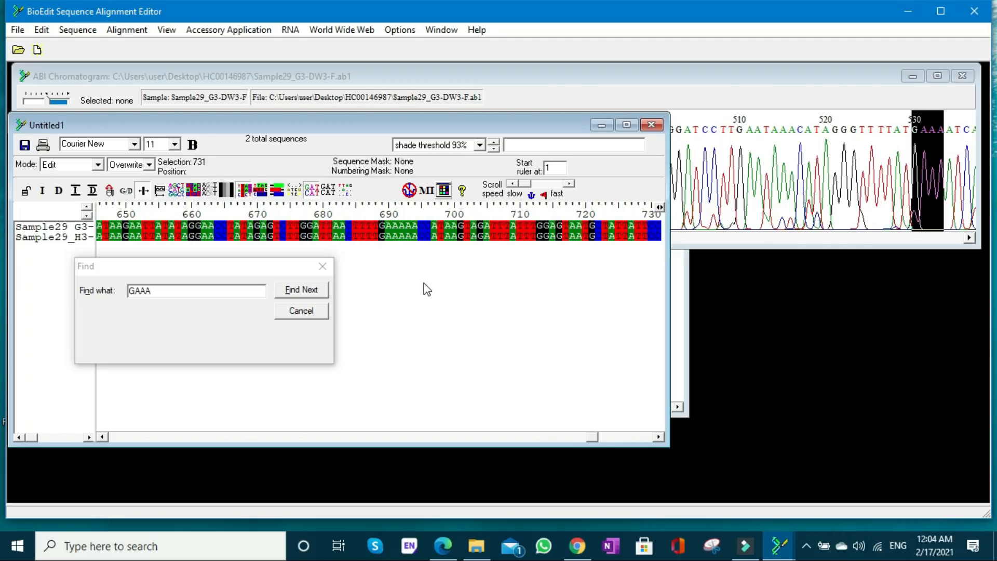
text(AT)
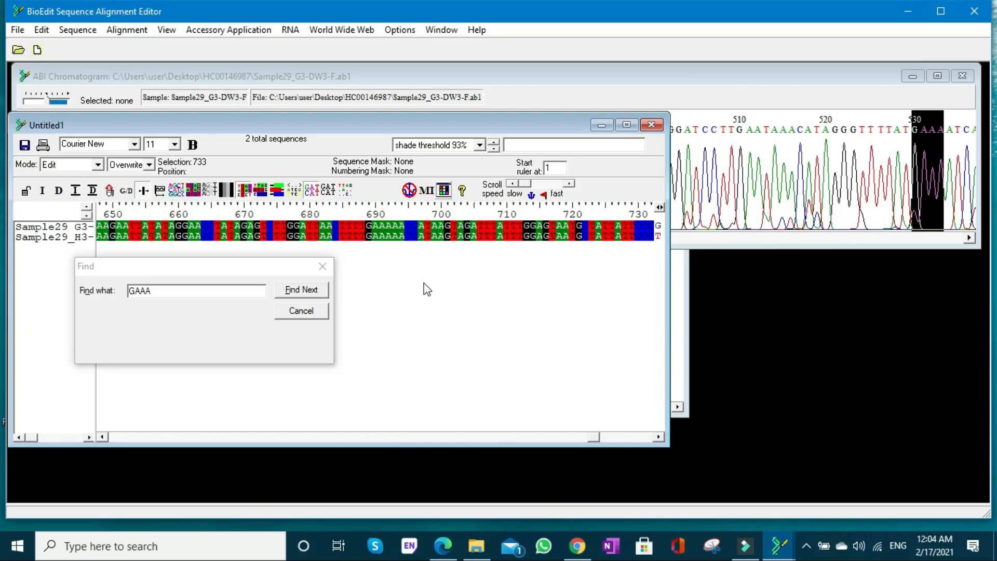
text(GT)
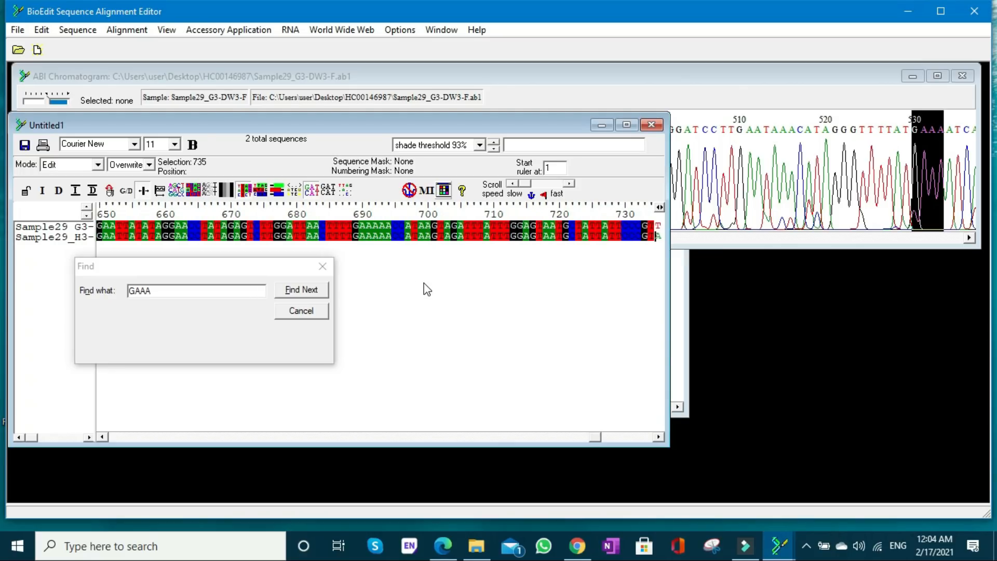
text(TA)
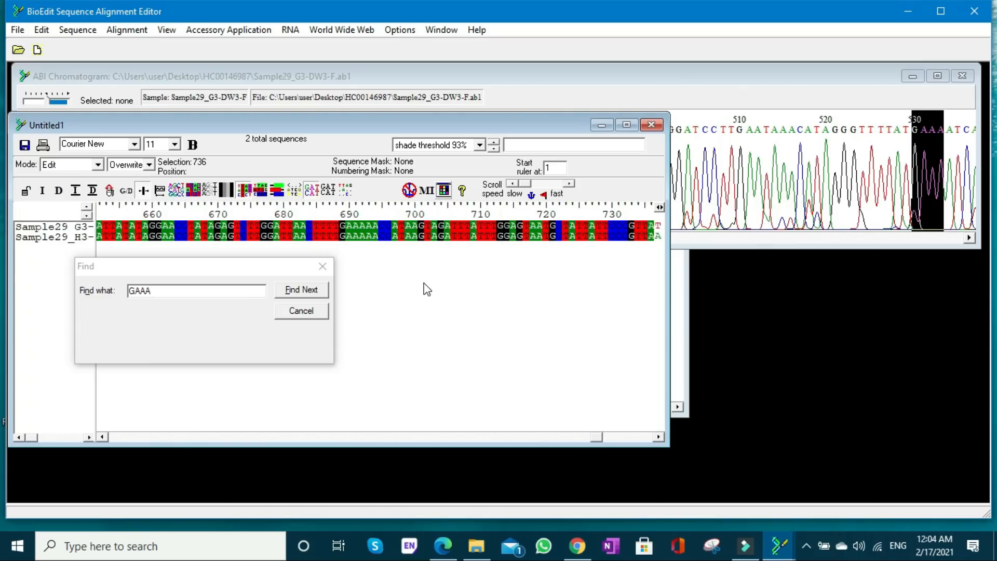
text(T)
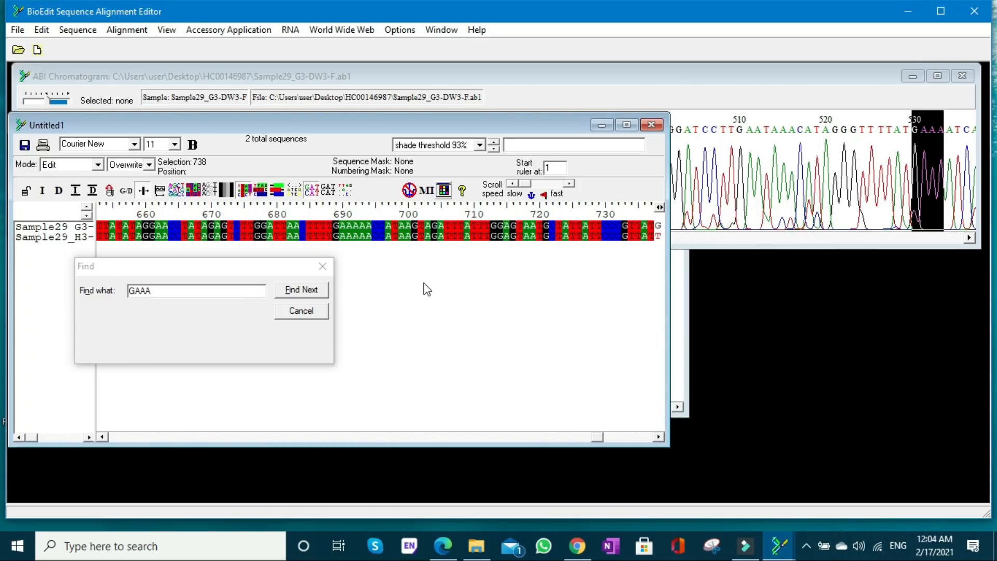
text(T)
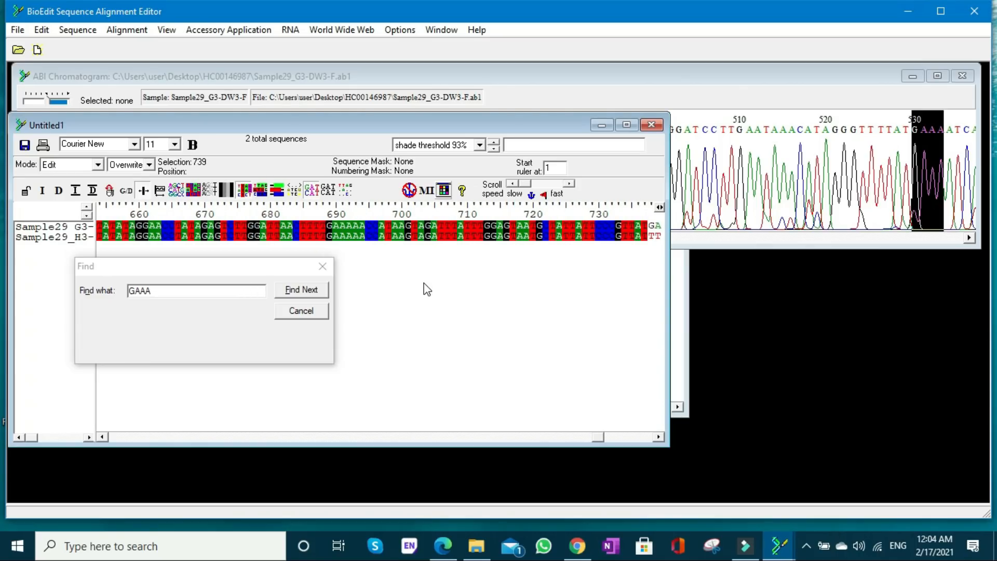
text(G)
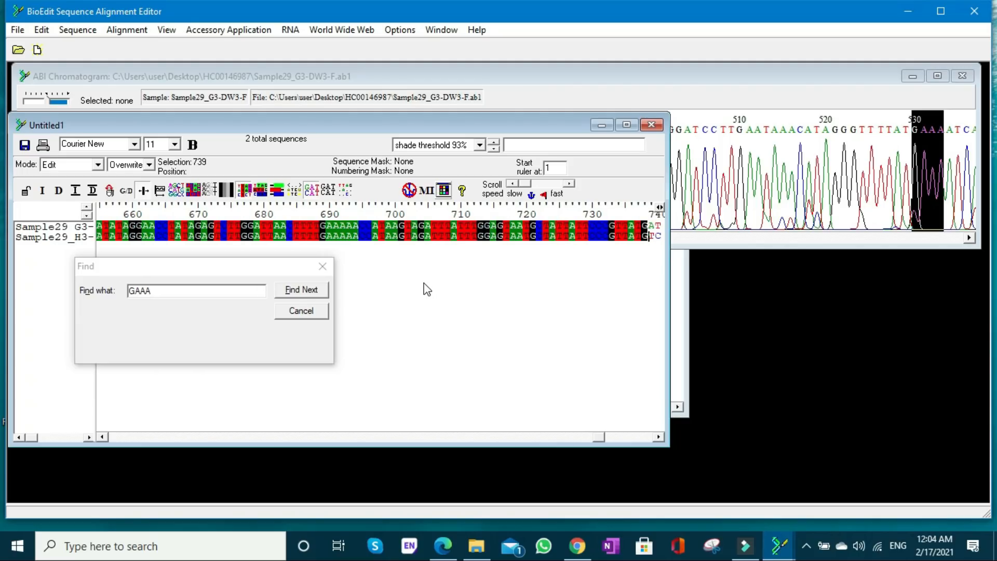
text(A)
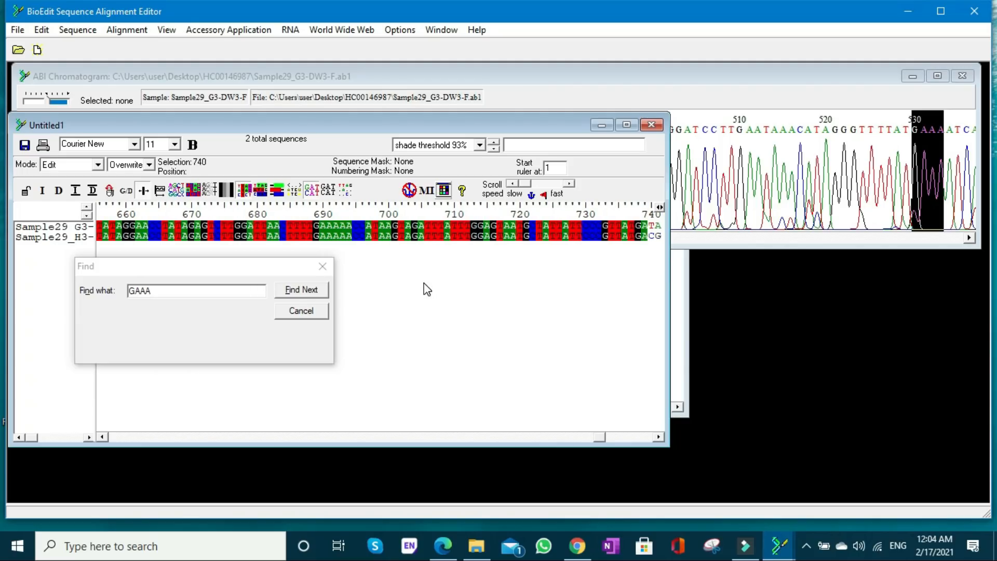
text(TA)
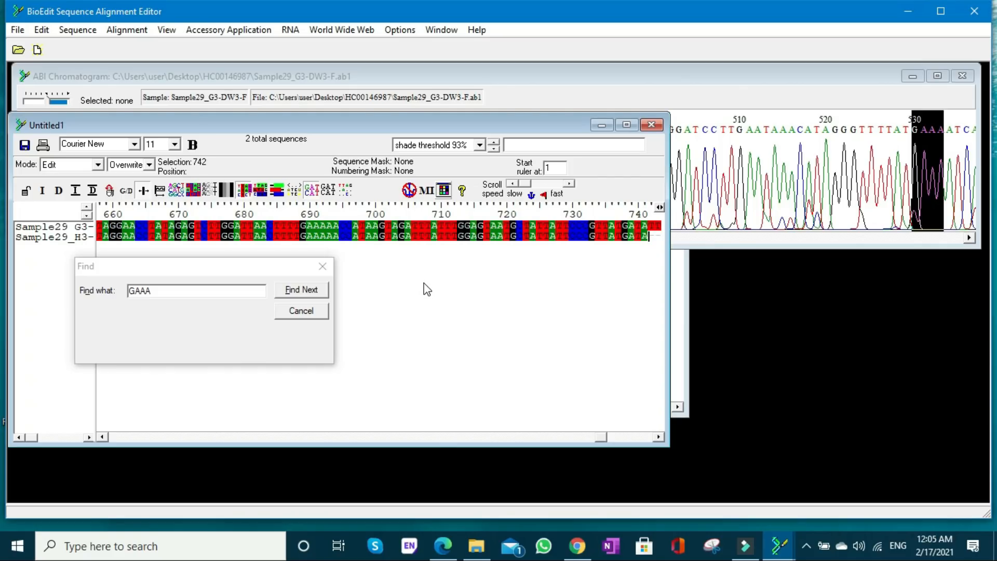
- Close the Find dialog and maximize the alignment window
click(300, 313)
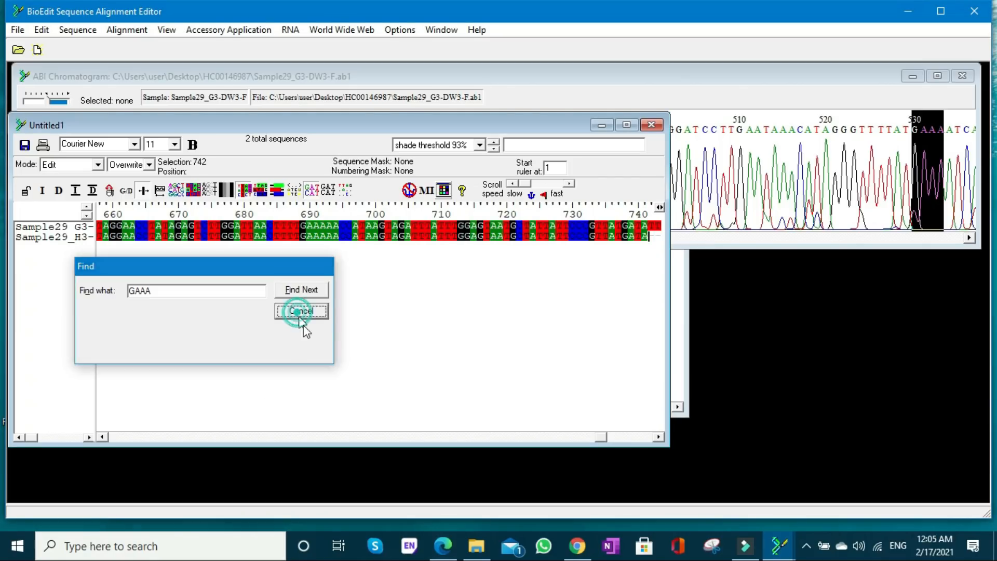
click(627, 126)
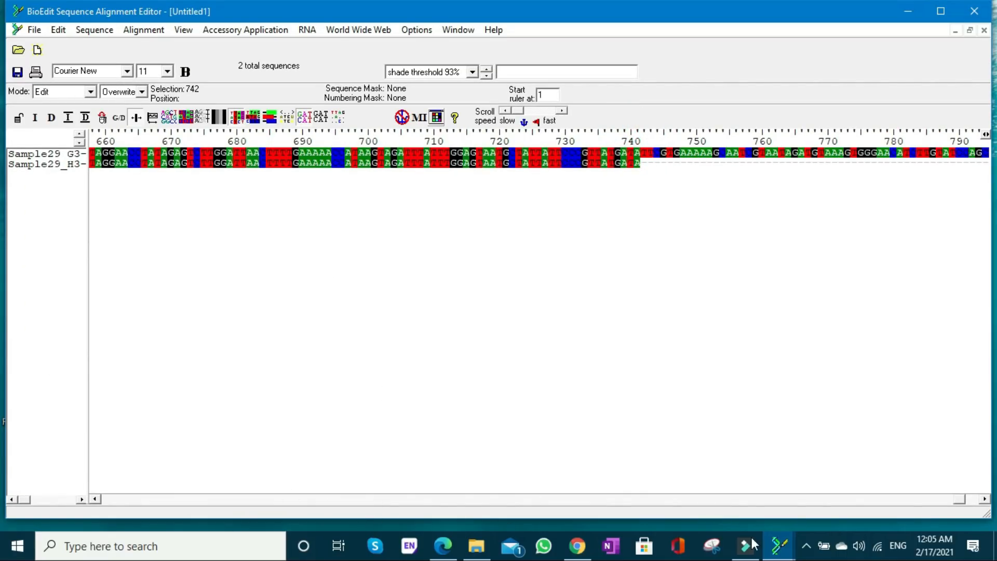
- Copy bases 1 to 100 of the forward read and paste them at the start of the reverse read
drag(961, 500, 106, 503)
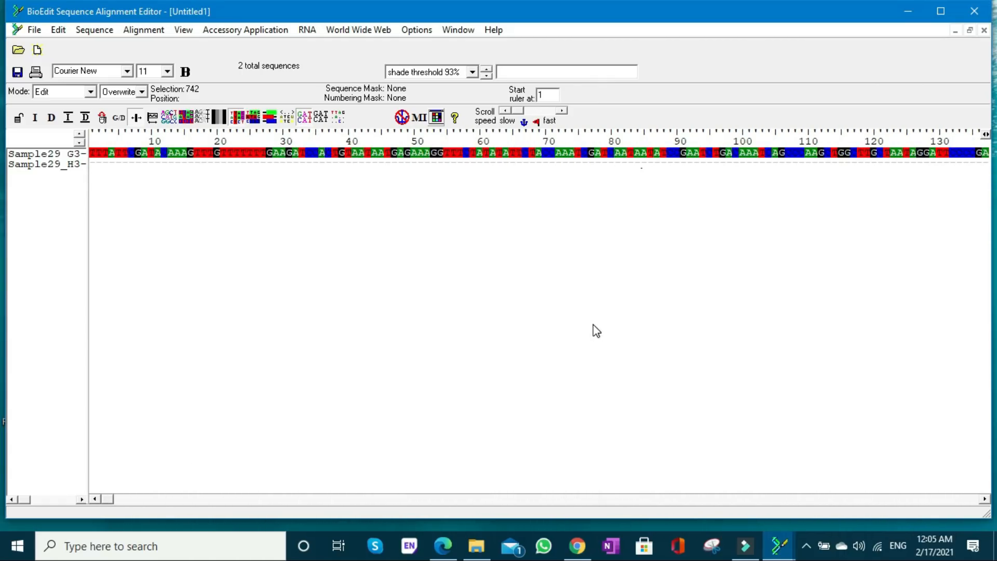
click(984, 499)
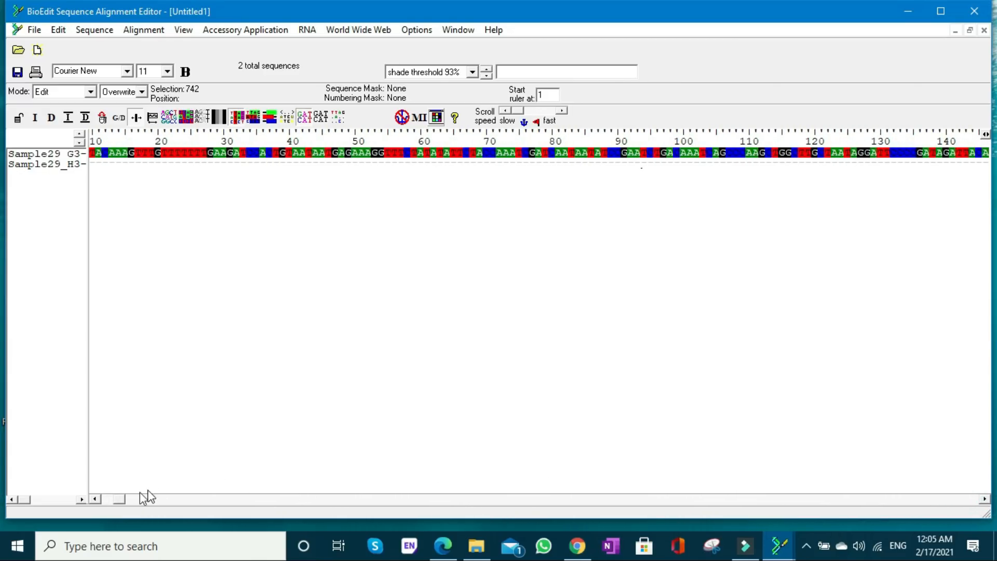
drag(115, 500, 102, 499)
click(105, 165)
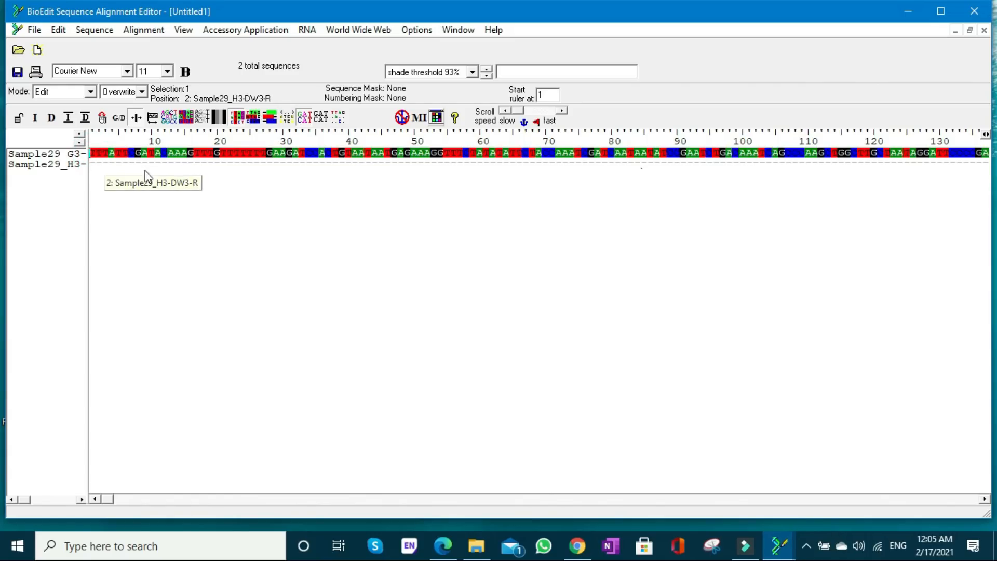
shift+click(746, 156)
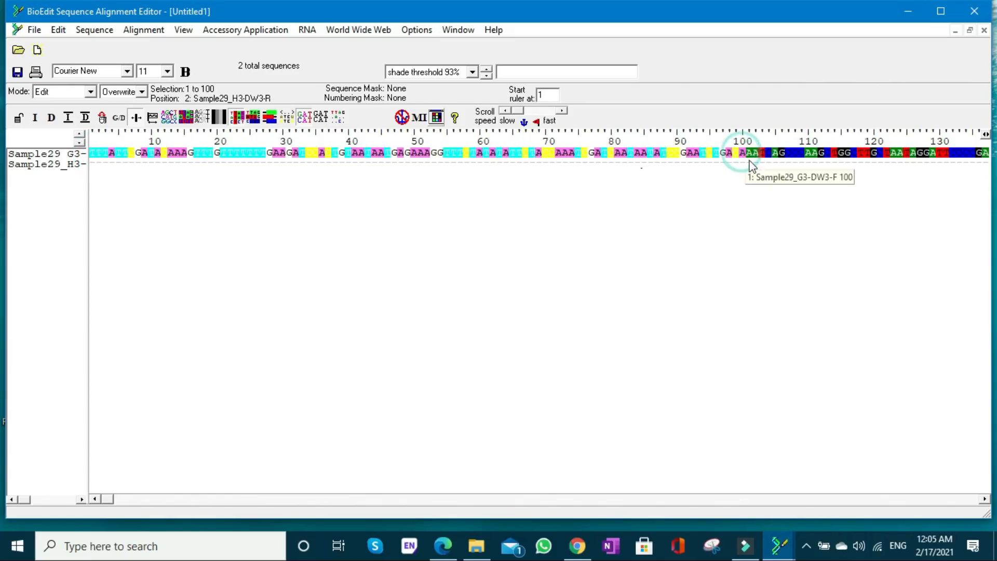
click(94, 165)
text(TTTATTCGATACAAAGTTTGTTTTTTTGAAGATCCACTGTAATAATGAGAAAGGTTTCTATATATTCTACCAAATCGATCAATAATATCCGAATCTGACA)
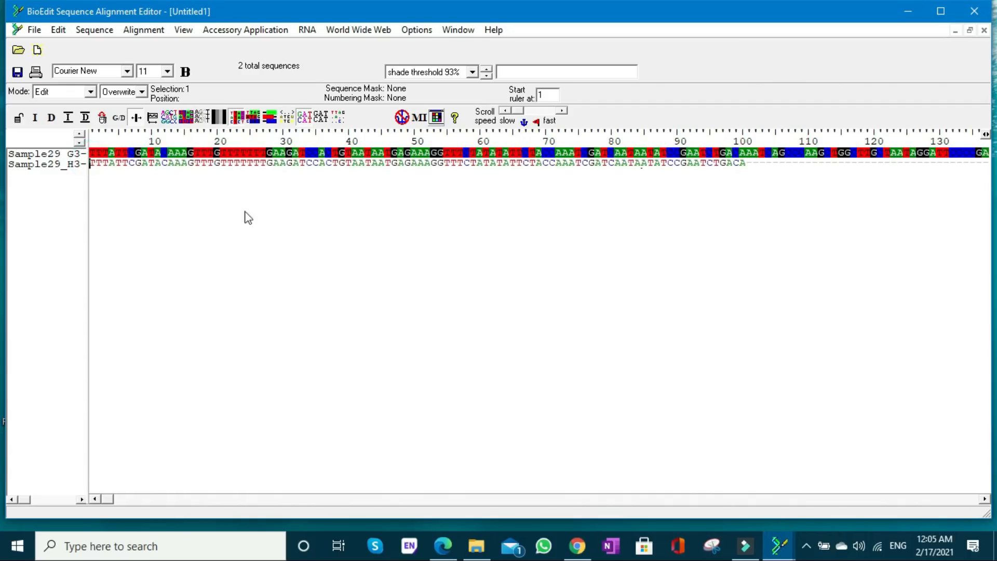
- Examine the alignment along its length for remaining gaps and mismatches between the forward and reverse reads
click(984, 499)
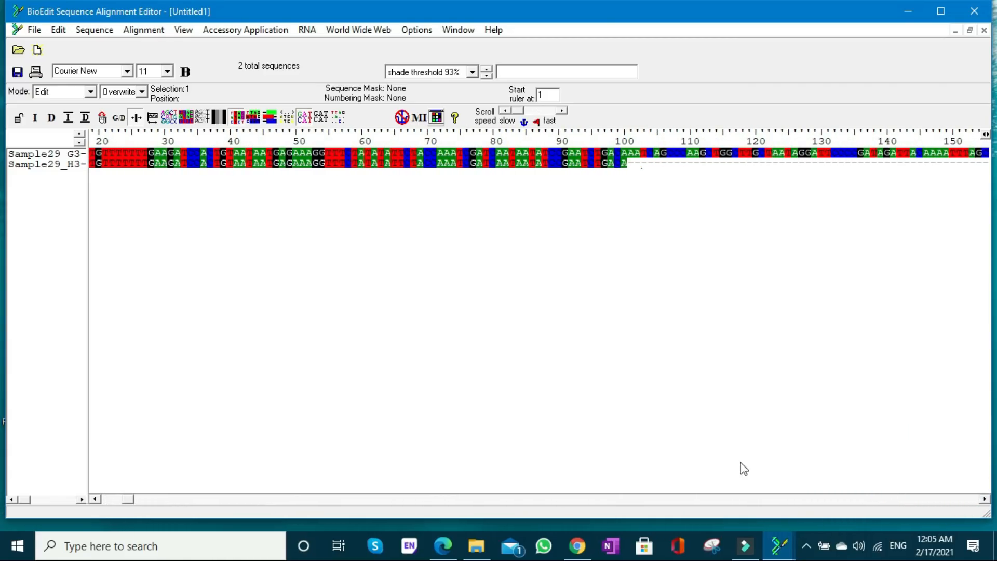
drag(126, 502, 336, 504)
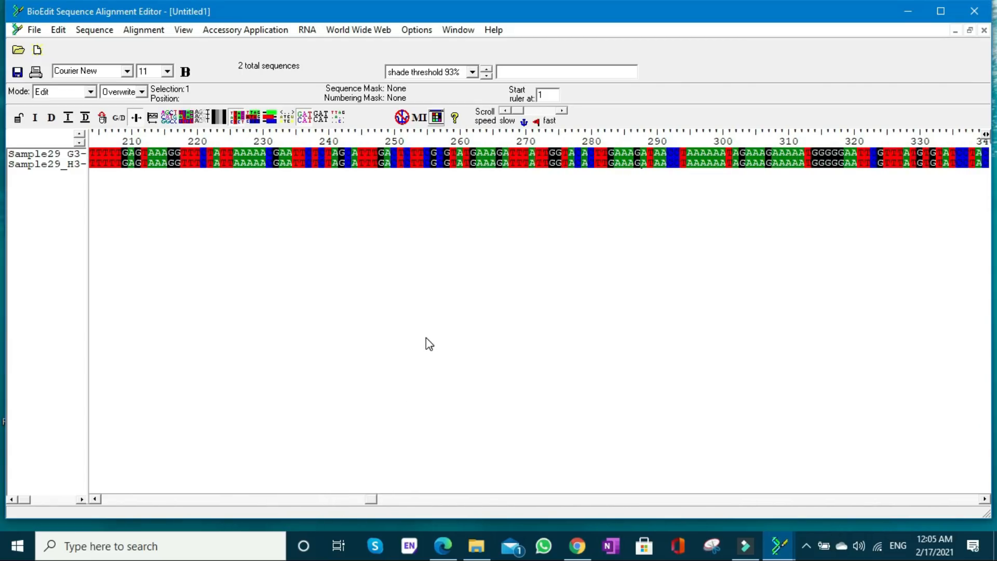
drag(369, 501, 263, 499)
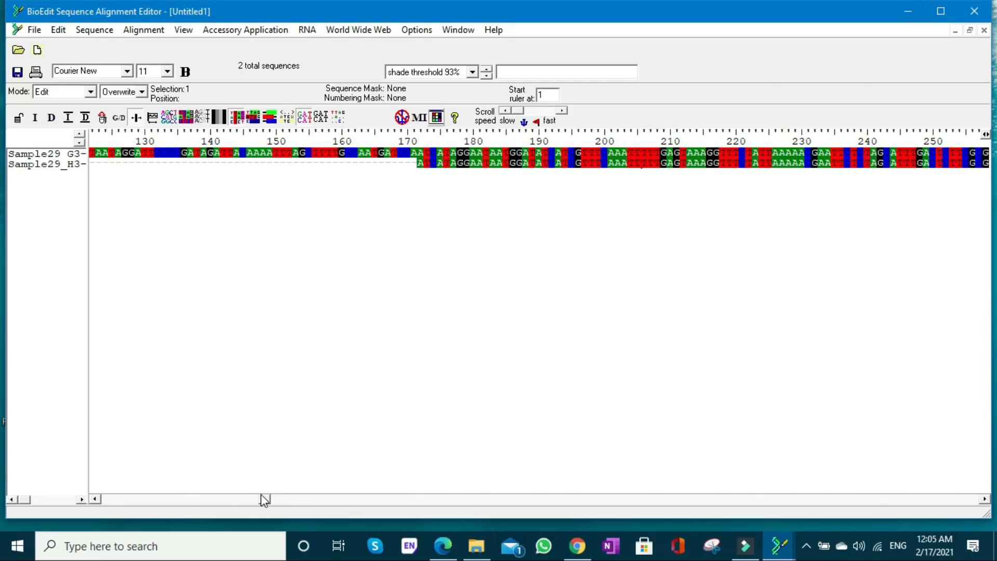
drag(262, 498, 102, 500)
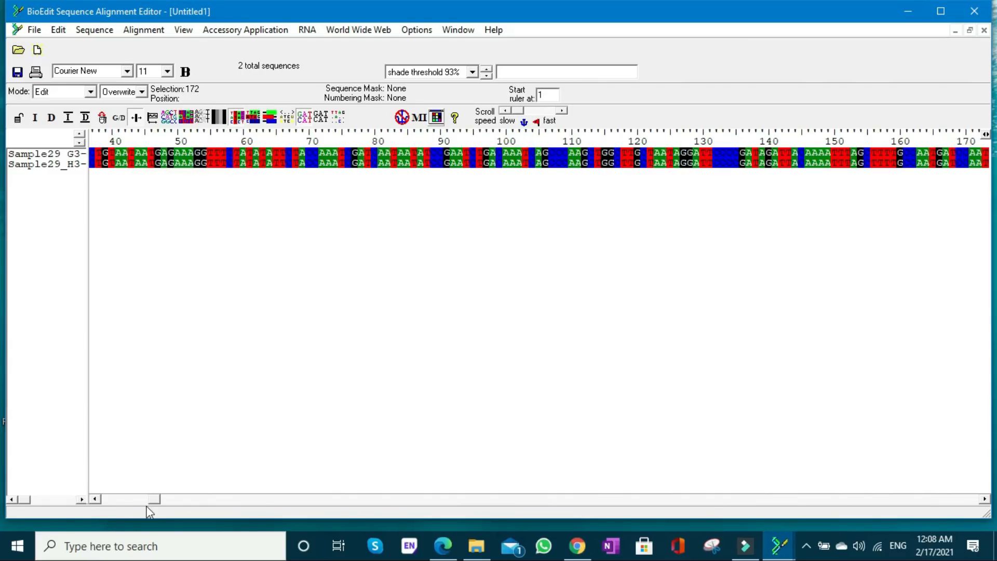
drag(151, 501, 977, 506)
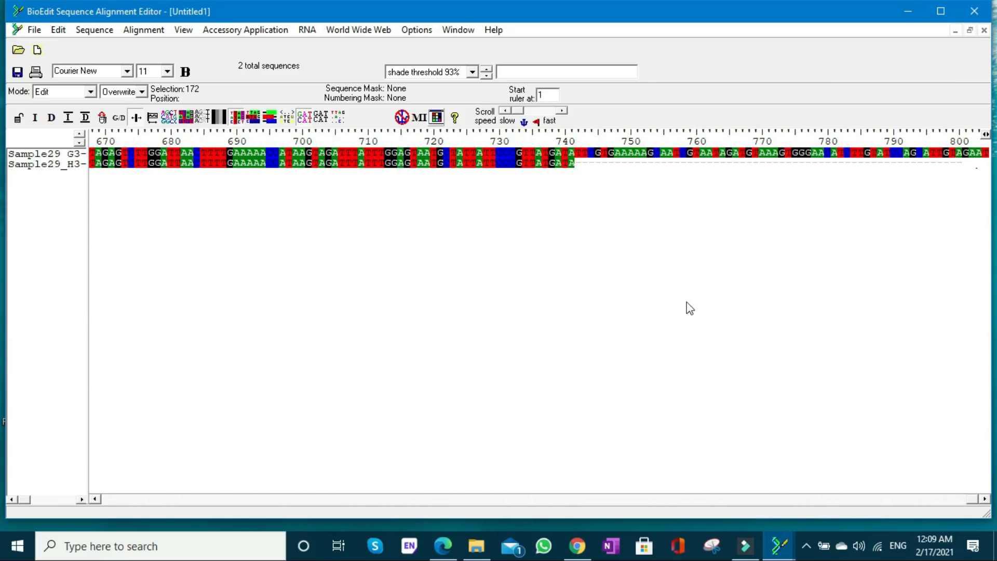
click(726, 498)
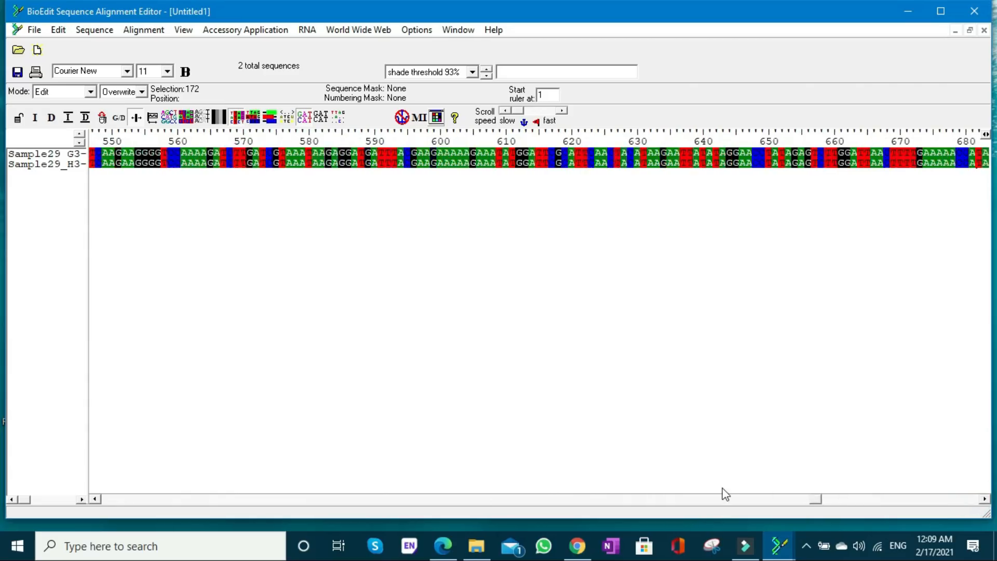
- Open the forward read Sample29_G3-DW3-F for editing and copy its entire sequence, bases 1 to 804
drag(726, 494, 100, 498)
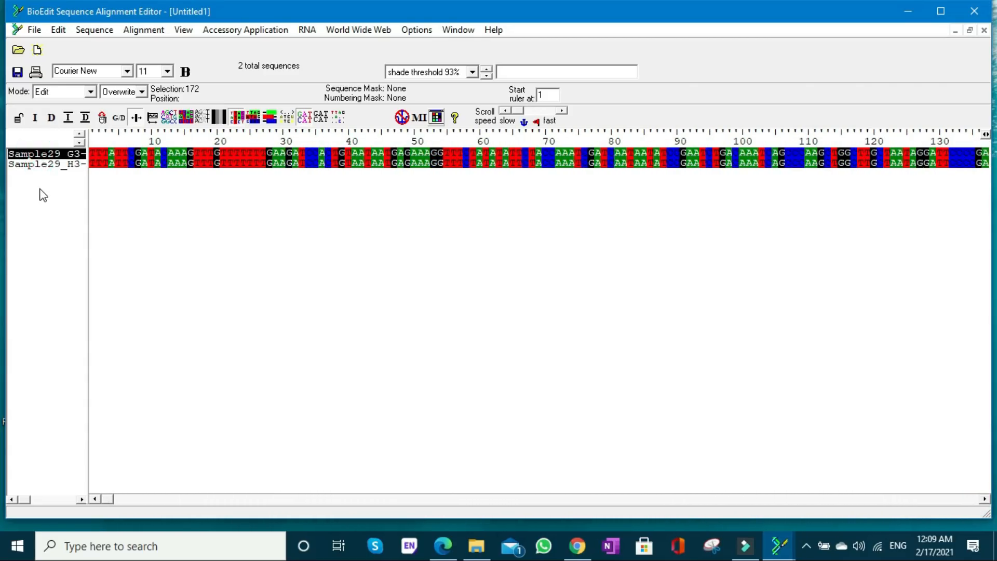
double_click(44, 153)
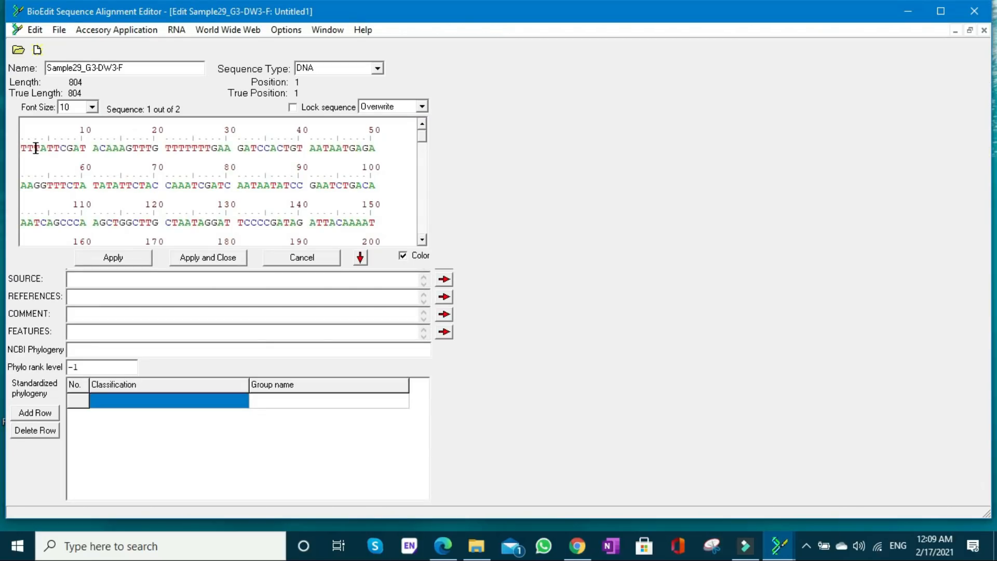
drag(24, 148, 389, 256)
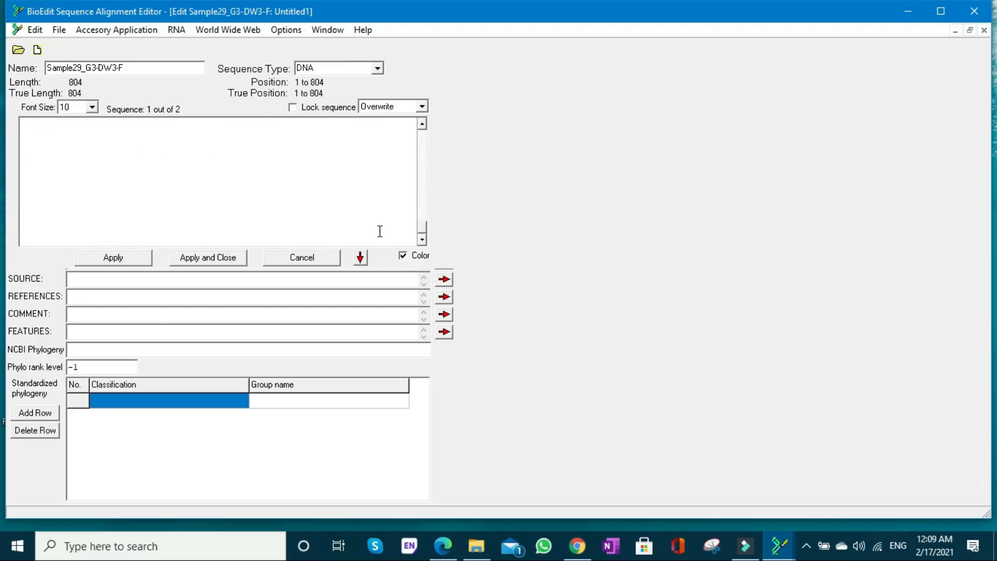
- Switch to File Explorer and create a new text document in the Dukhail-saples folder
click(473, 547)
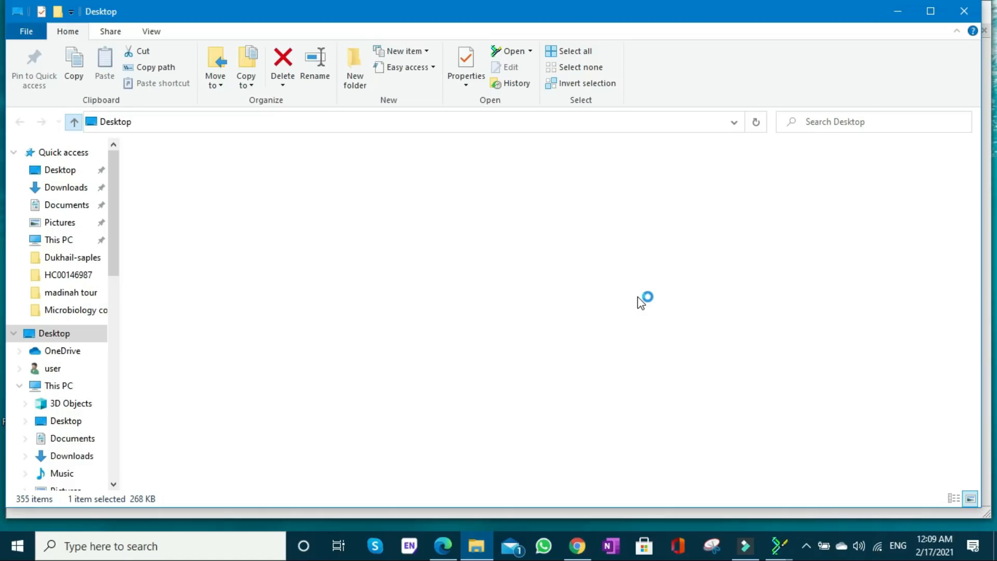
double_click(592, 321)
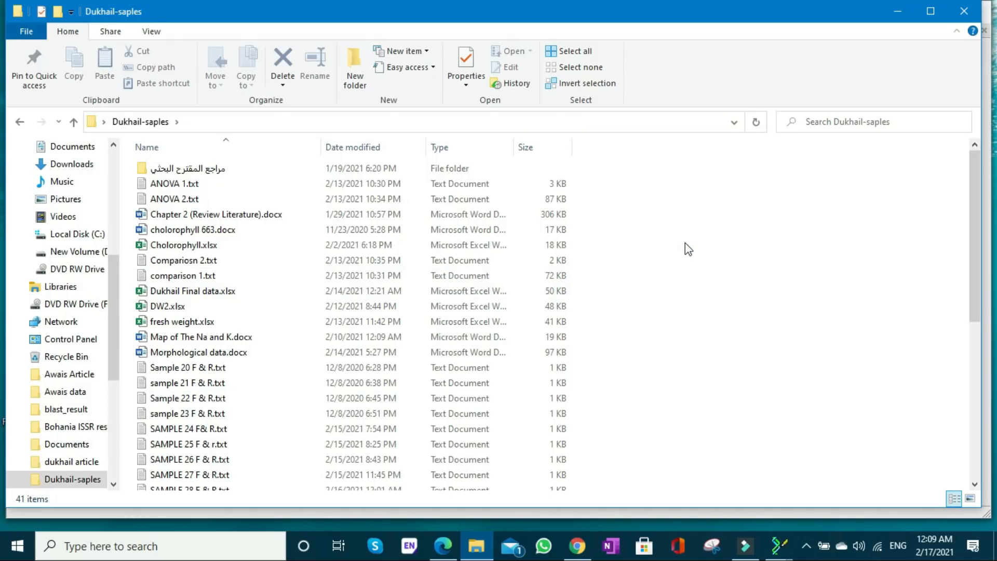
right_click(686, 245)
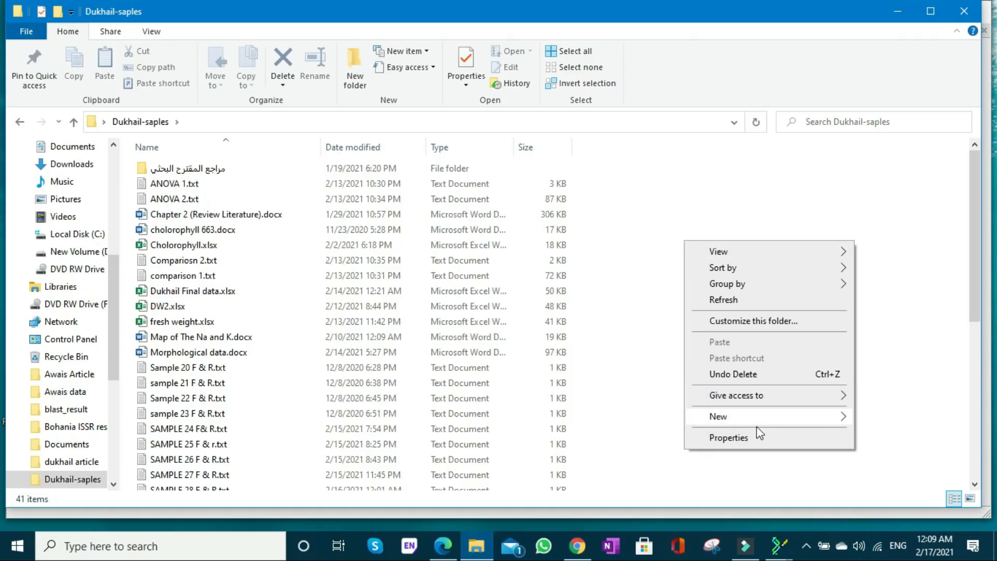
mouse_move(766, 424)
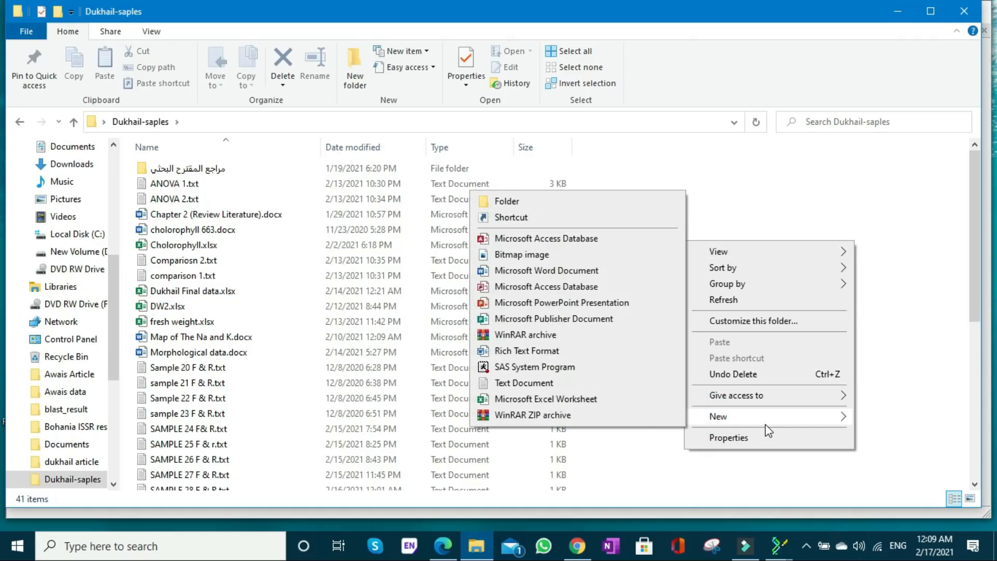
click(583, 384)
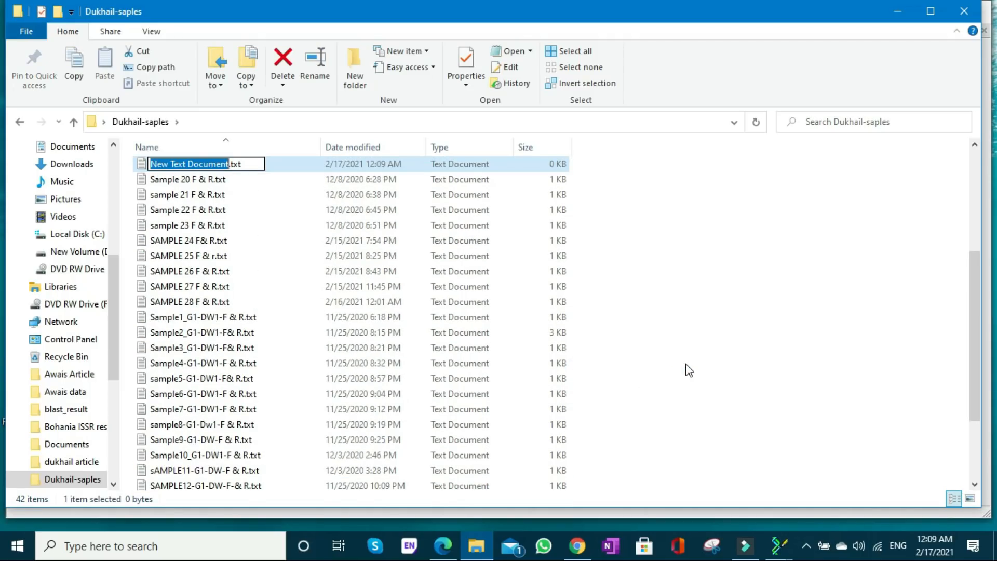
- Name the new text document SAMPLE 29 F & R.txt
text(sSA)
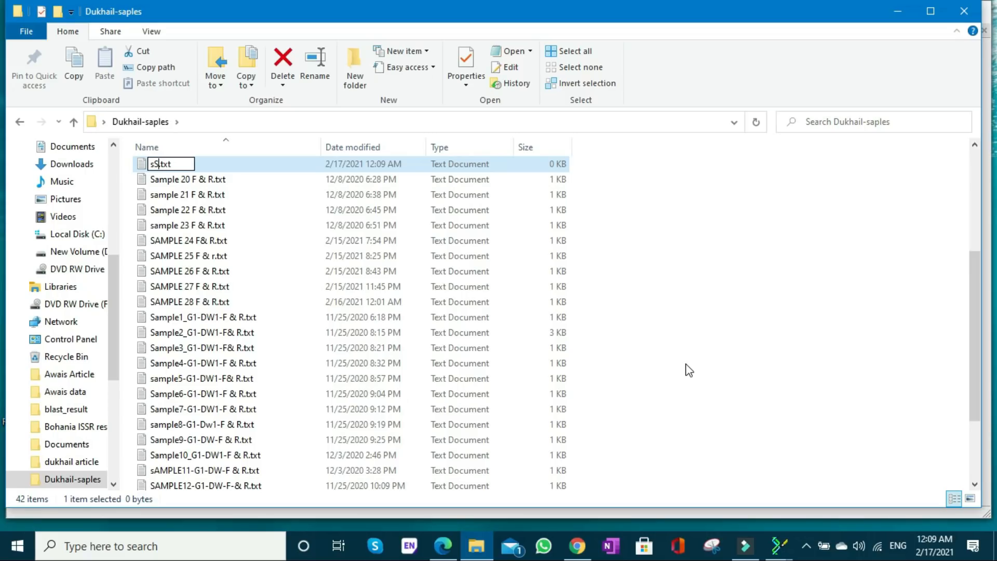
key(BackSpace)
key(BackSpace)
key(BackSpace)
text(SAMPLE)
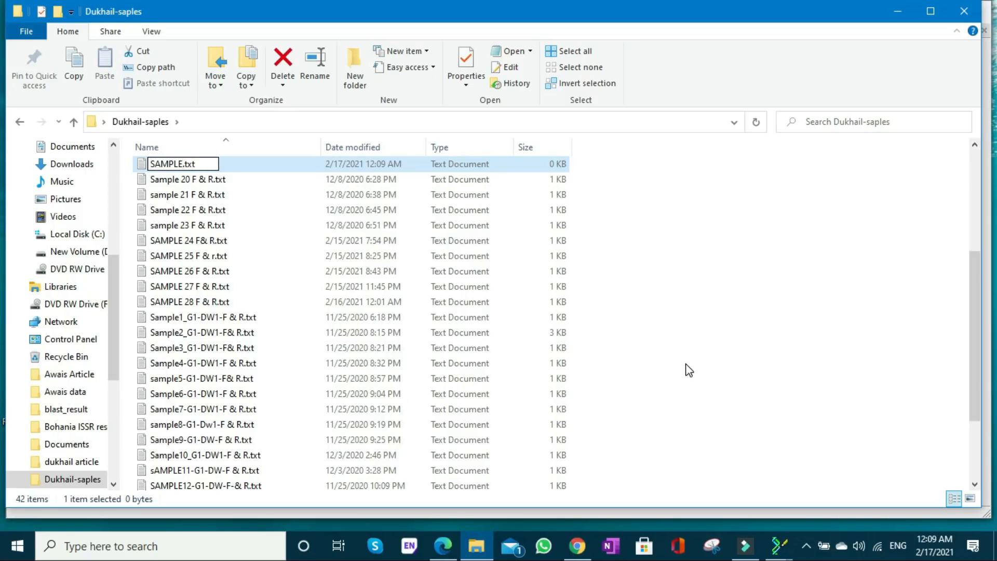
text( 29 F & r)
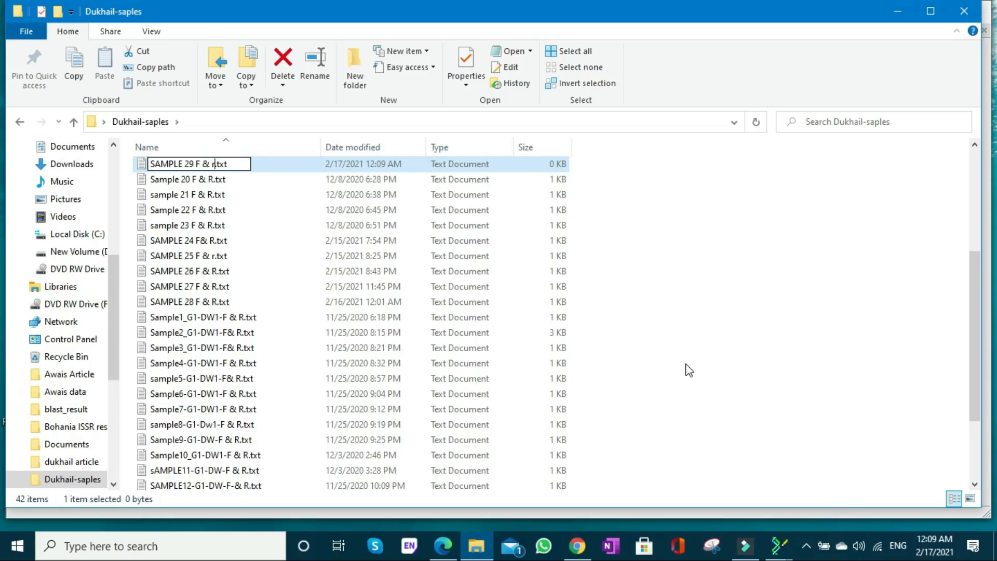
key(BackSpace)
text(R)
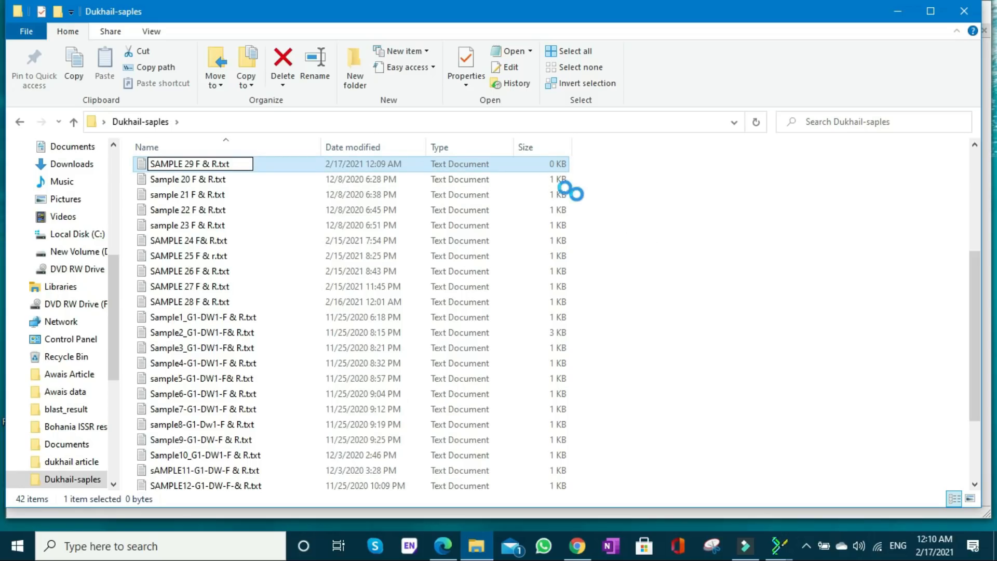
key(Escape)
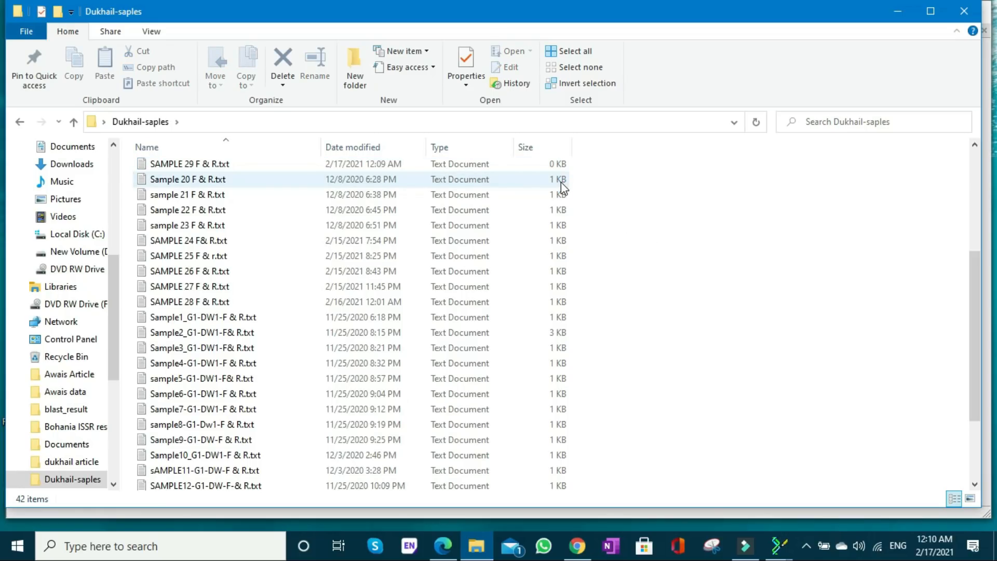
- Open SAMPLE 29 F & R.txt in Notepad, paste the copied forward sequence into it and save the file
click(489, 166)
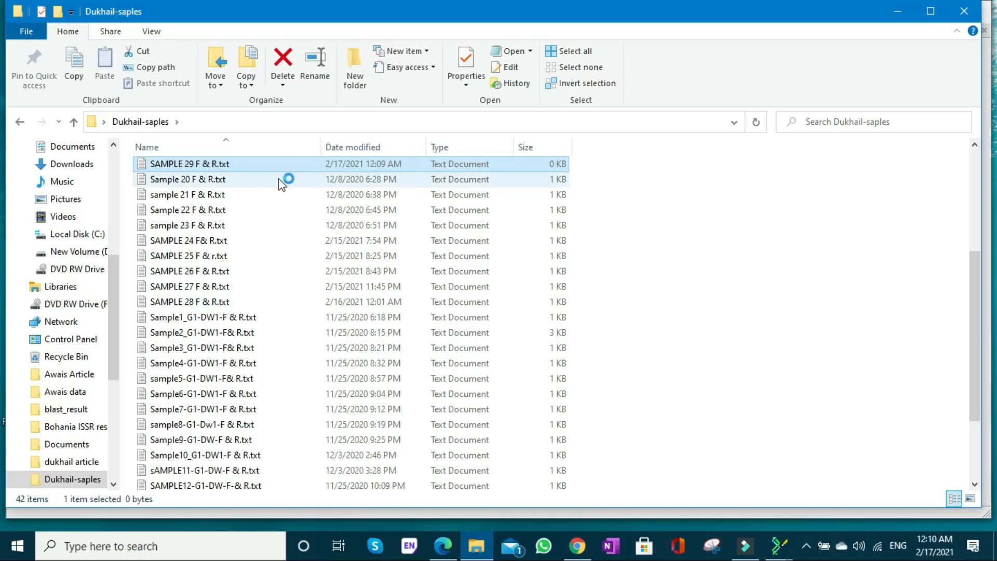
double_click(264, 170)
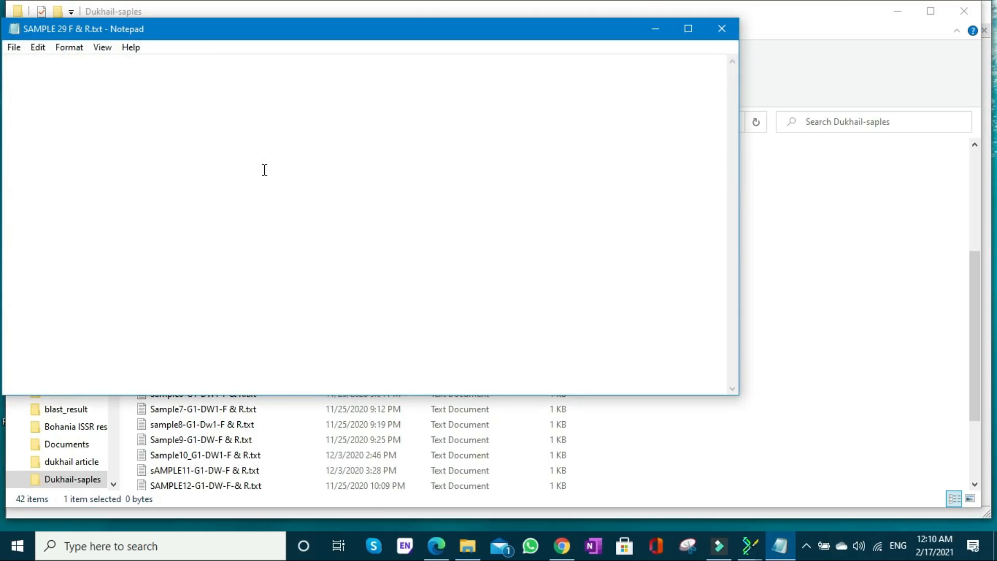
text(TTTATTCGATACAAAGTTTGTTTTTTTGAAGATCCACTGTAATAATGAGAAAGGTTTCTATATATTCTACCAAATCGATCAATAATATCCGAATCTGACAAATCAGCCCAAGCTGGCTTGCTAATAGGATTCCCCGATAGATTACAAAATTTAGCTTTTGCCAATGATCCAATCATAGGAATAATGGATATCATCGTTTCAAATTTTTGAGTAAAGGTTTCTATTAAAAACGAATTCTCTAGCATTTGACTCTTCGCGTATGAAAGATTTATTGGTACACTTGAAAGATAACCTAAAAAATAGAAAGAAAAATGGGGGAATTCGTTTATGTGTATCCTACTAGGTTCAGACCAAAAGTGAAAACGATATTGCCATAAATTAACAAAGTAAGATTTCCATTTTTTCATCAGGAAATCAGTCCCTTTTGAAGCCATAATGGATTTTCCTTGATACCTAACATAATGCATGAAAGGATCCTTGAATAAACATAGGGTTTTATGAAAGAAAATCATTACAACAAGTTACTCCAATATGTTTCATTTTTCCATAGAACTGTGTTCGCTCAAGAAGGGGTCCAAAAGATCTTGATCGTAAATAAGAGGATGATTTACGAAGAAAAAGAAATATGGATTCGCATTCAACTACATAAGAATTATATAGGAACCTATAGAGTCTTGGATTAACTTTTGAAAAACCATAAGTAGATTTATTTGGAGTAATGCTATTATTCCCGTTATGATATTCGTGAAAAAGCAATCGTAATAGATGTAAAGTGGGAACATCTTGTATCCAGCATTGTAGAAT)
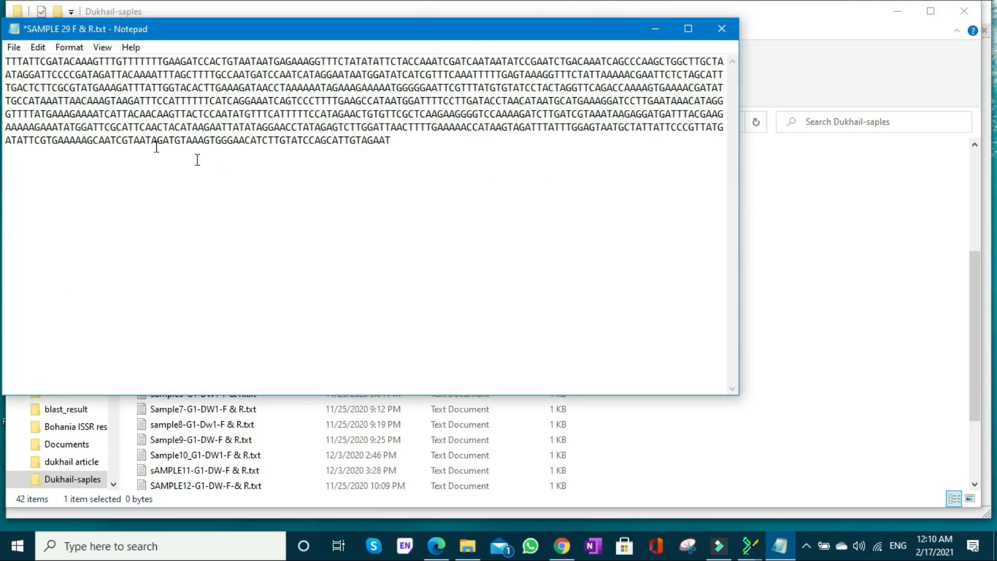
click(13, 47)
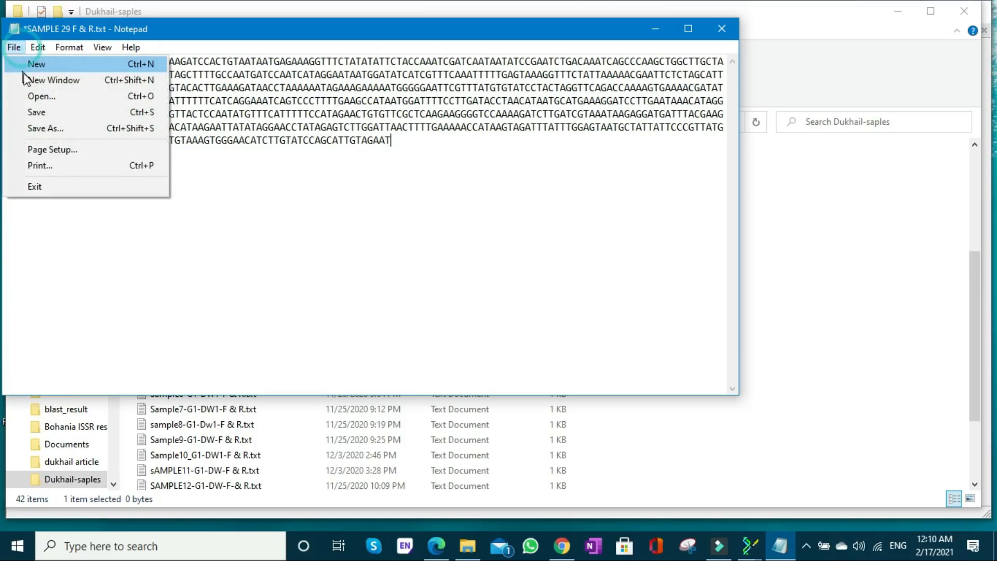
click(33, 114)
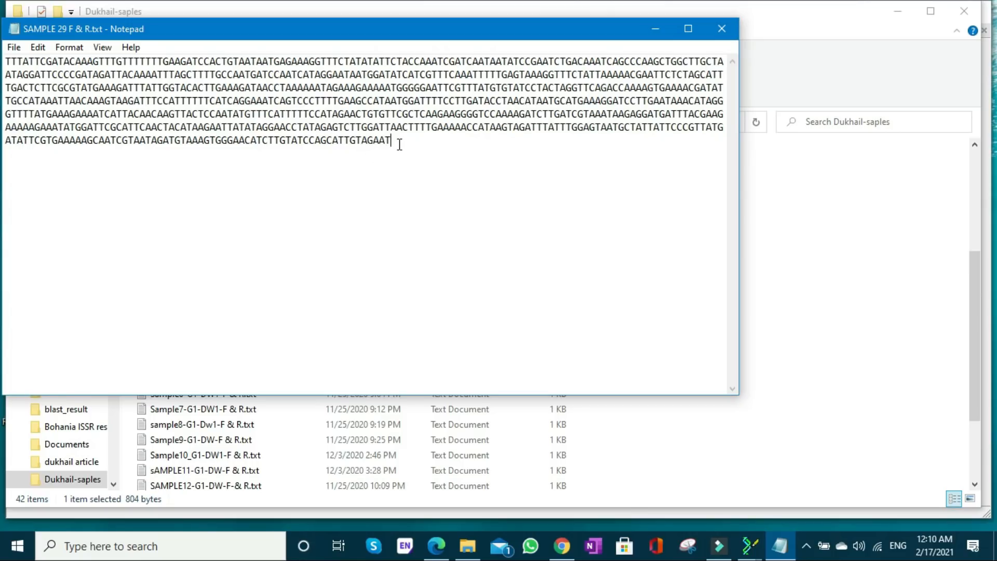
- Copy the whole sequence from the SAMPLE 29 F & R text file
drag(395, 141, 8, 61)
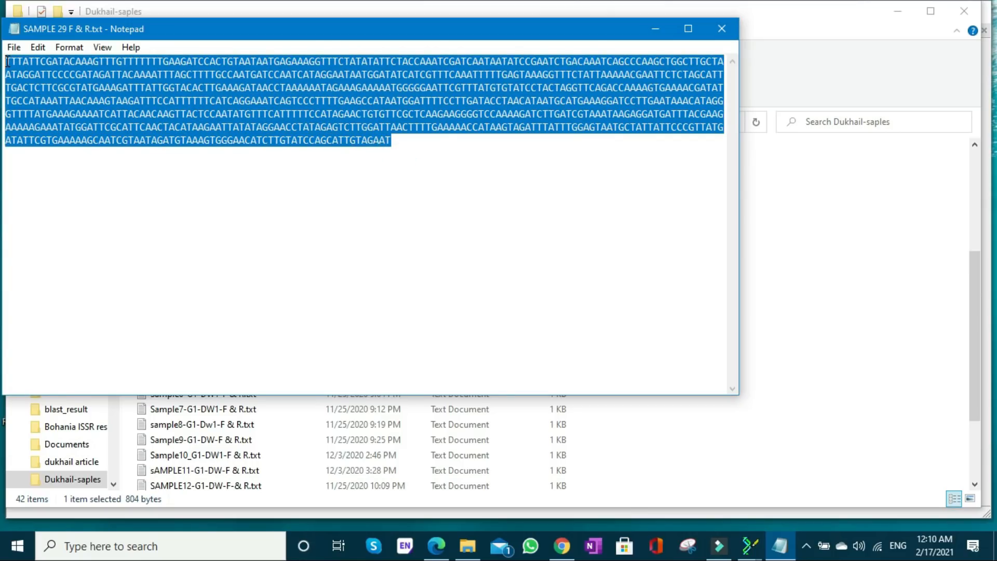
right_click(84, 84)
click(120, 132)
- Switch to Chrome and go to the NCBI site in a new tab by entering ncbi
click(562, 546)
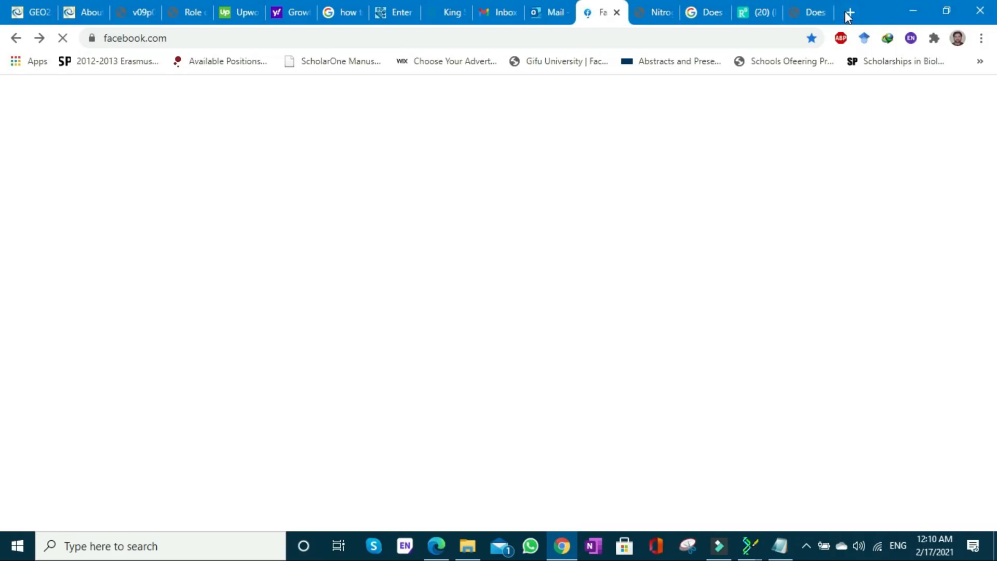
click(846, 11)
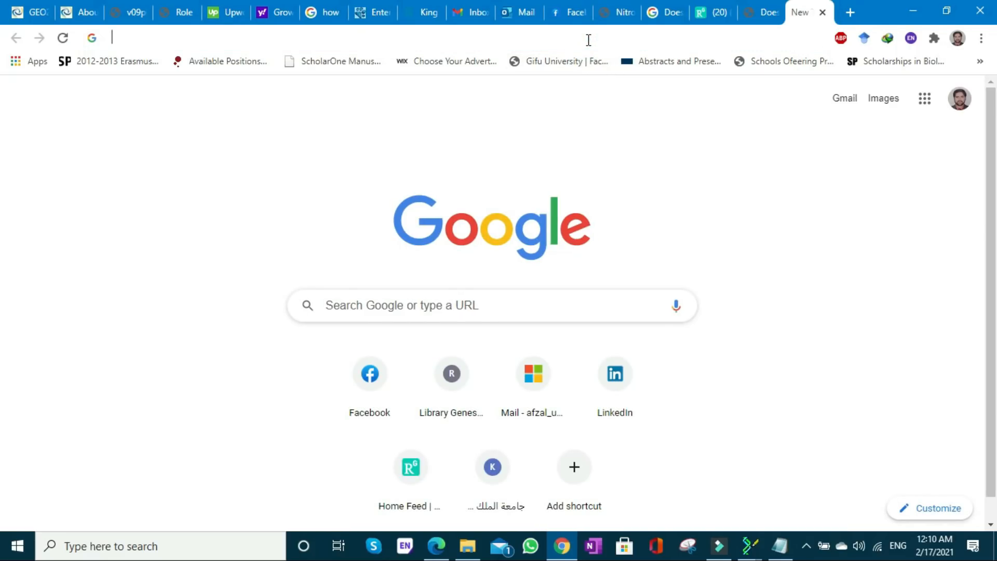
text(ncbi)
key(Return)
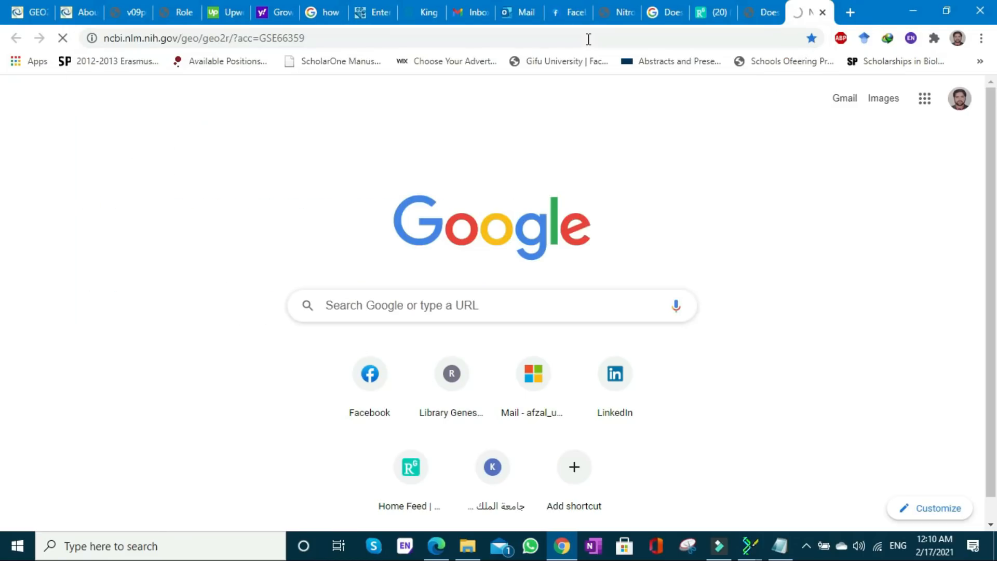
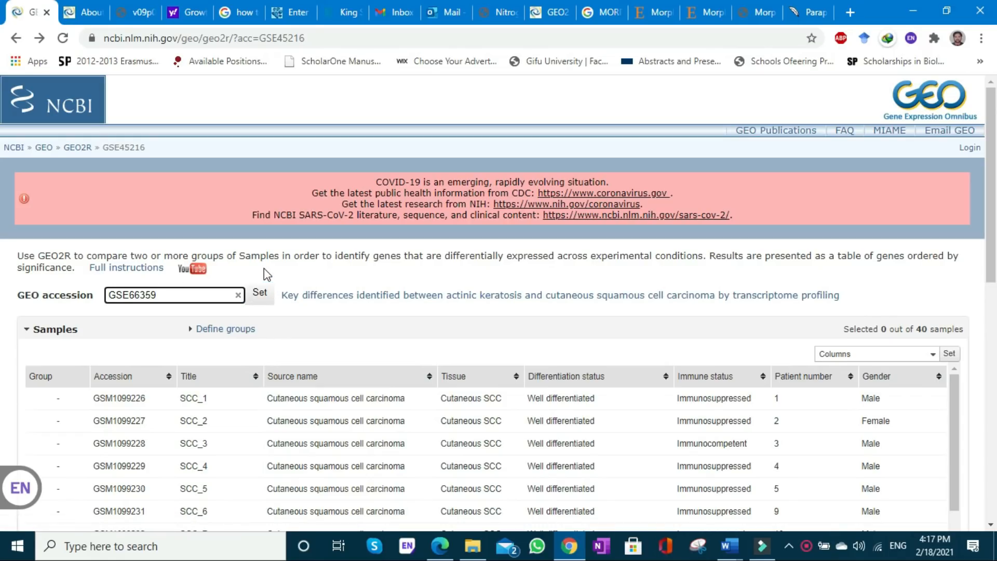
- Load the GEO series GSE66359 in GEO2R and look through its sample table
click(254, 296)
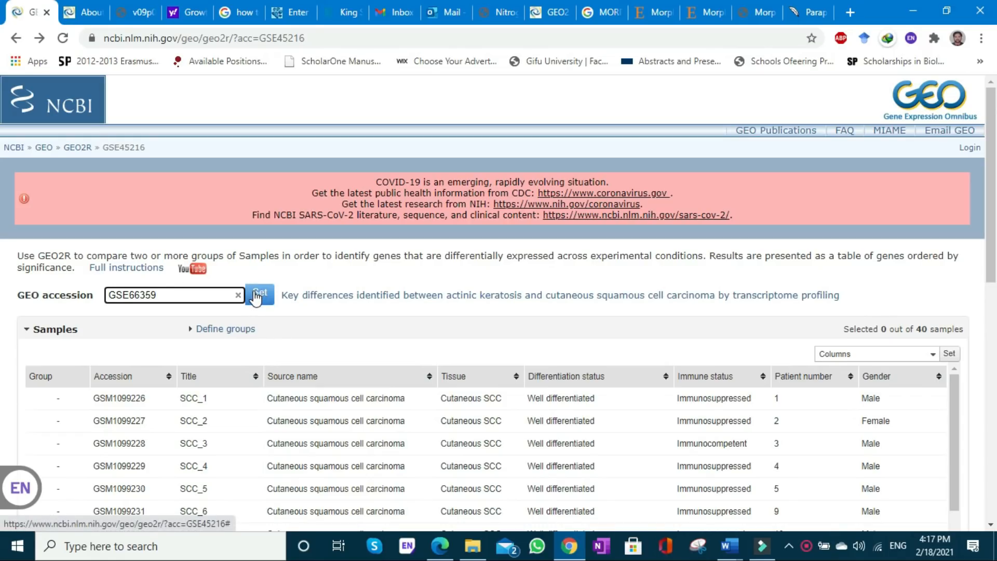
click(259, 297)
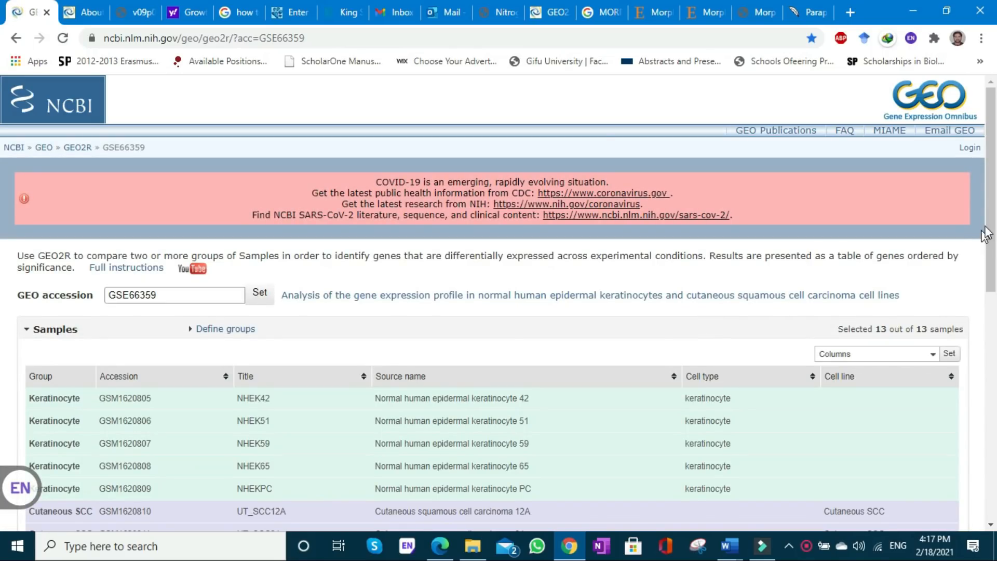
scroll(992, 199, down, 1)
drag(992, 199, 993, 257)
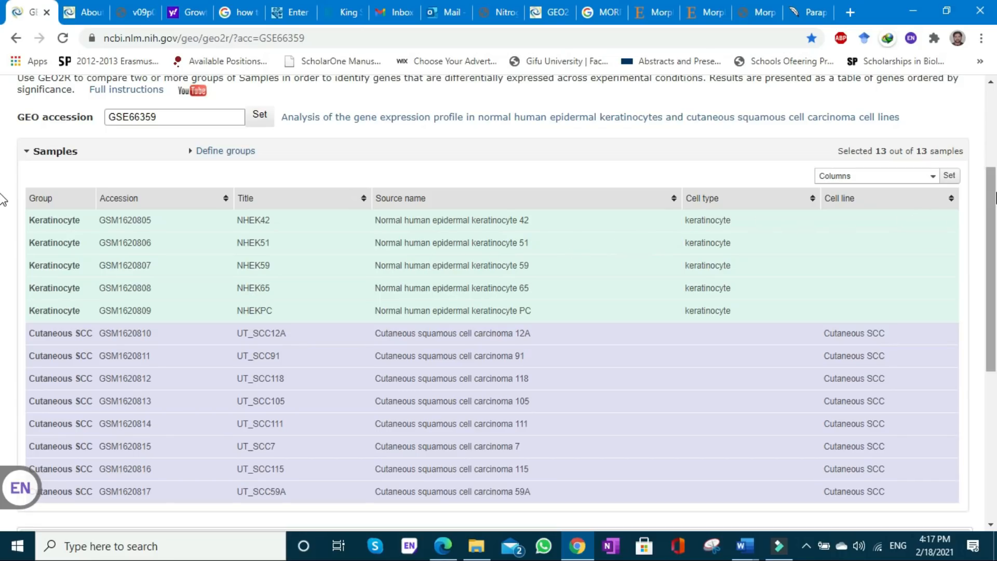
mouse_move(994, 198)
mouse_down()
mouse_move(990, 229)
mouse_move(988, 213)
mouse_up()
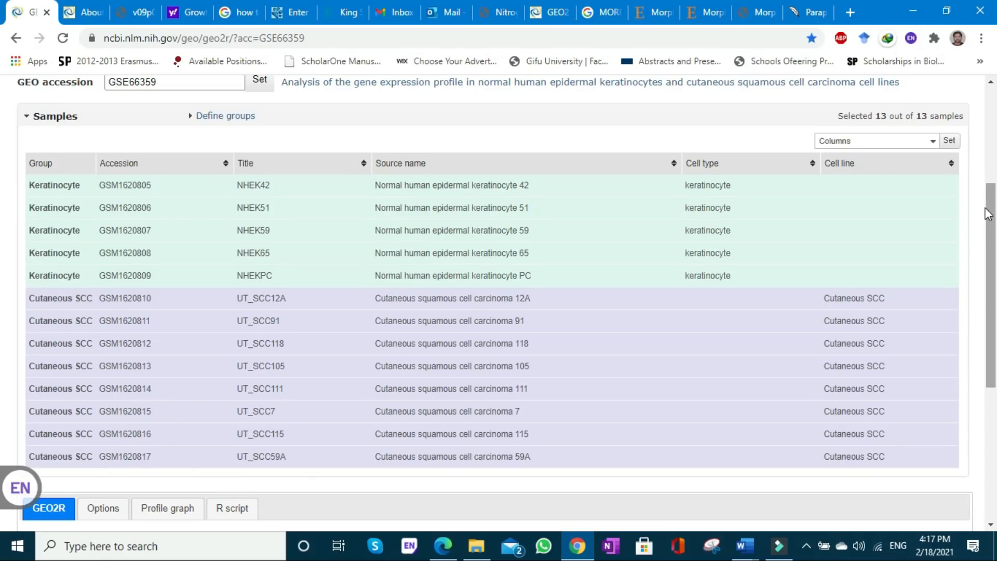
drag(988, 214, 993, 196)
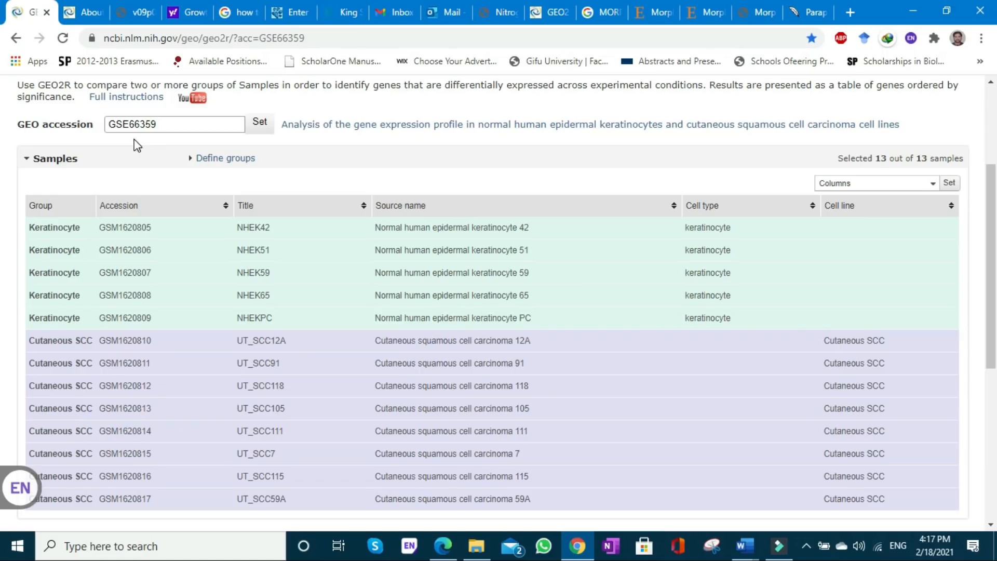
- Check the defined Keratinocyte and Cutaneous SCC groups, and run the GEO2R analysis with the default settings
click(227, 159)
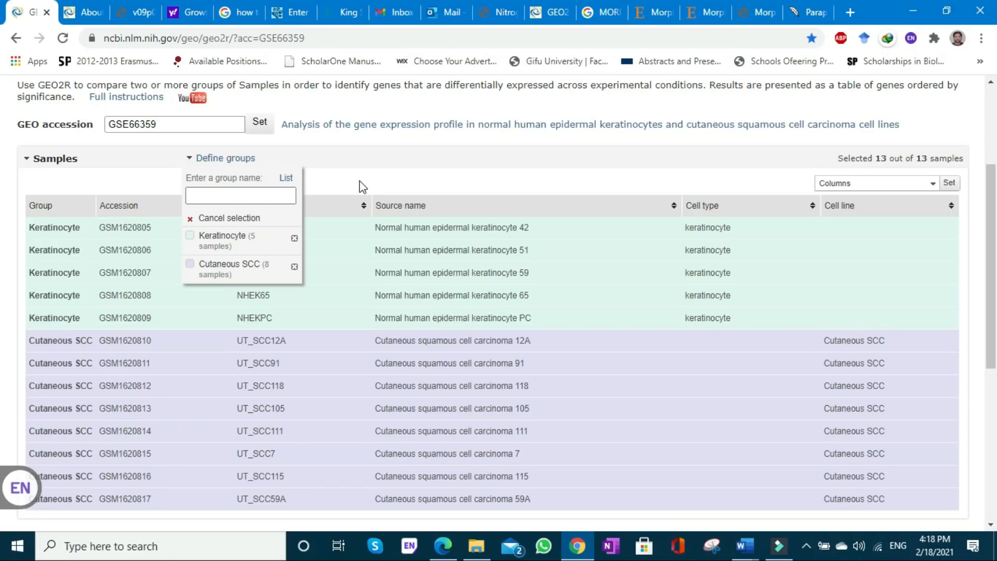
click(411, 178)
drag(990, 193, 993, 314)
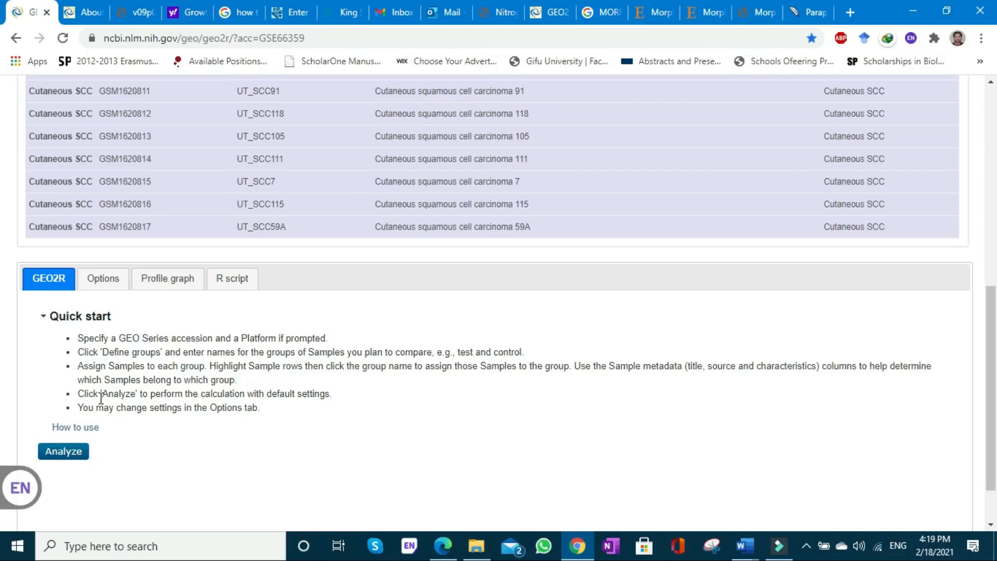
click(67, 454)
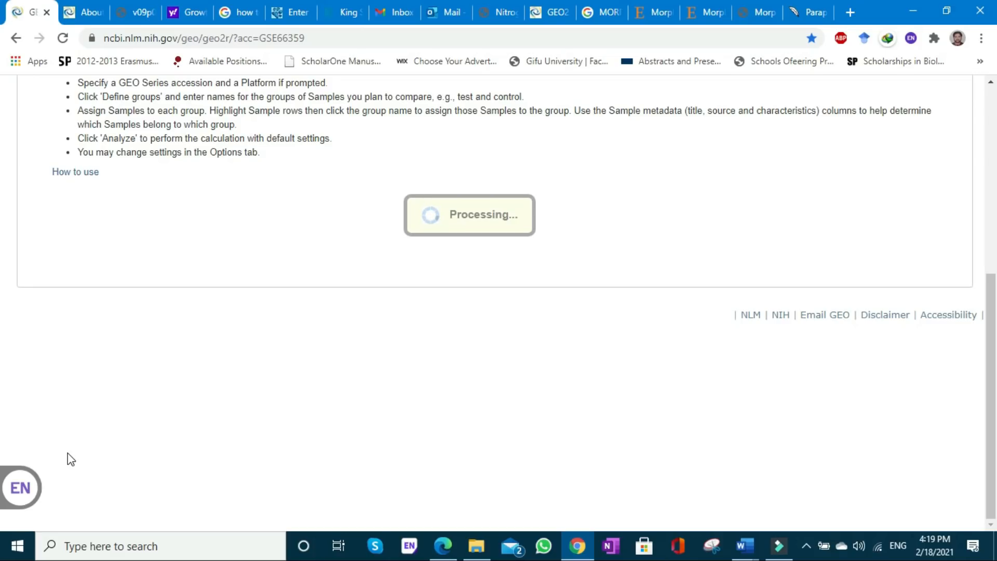
click(993, 281)
drag(992, 281, 993, 224)
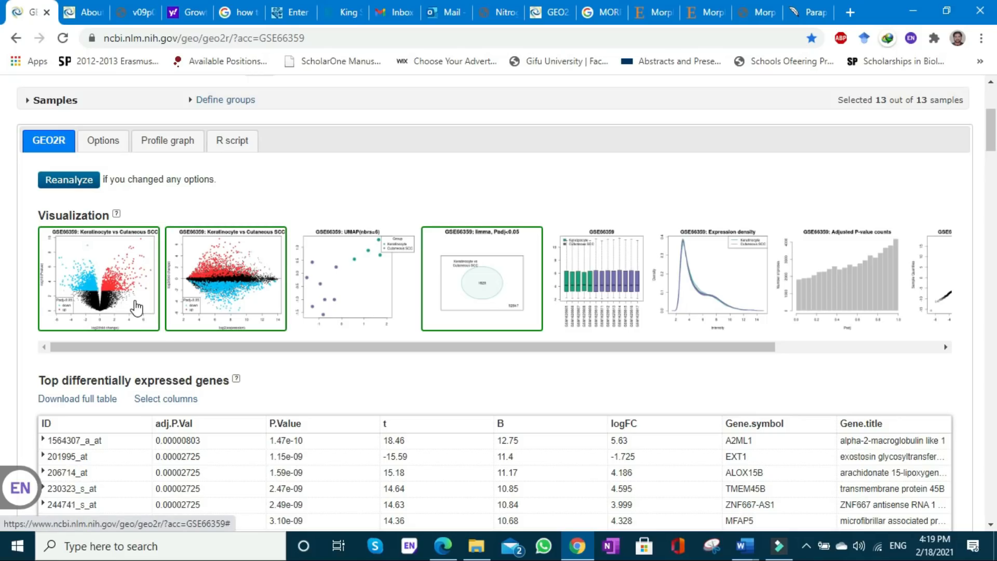
- Examine the volcano plot, mean-difference plot, UMAP plot and Venn diagram of the GSE66359 results one by one
click(95, 291)
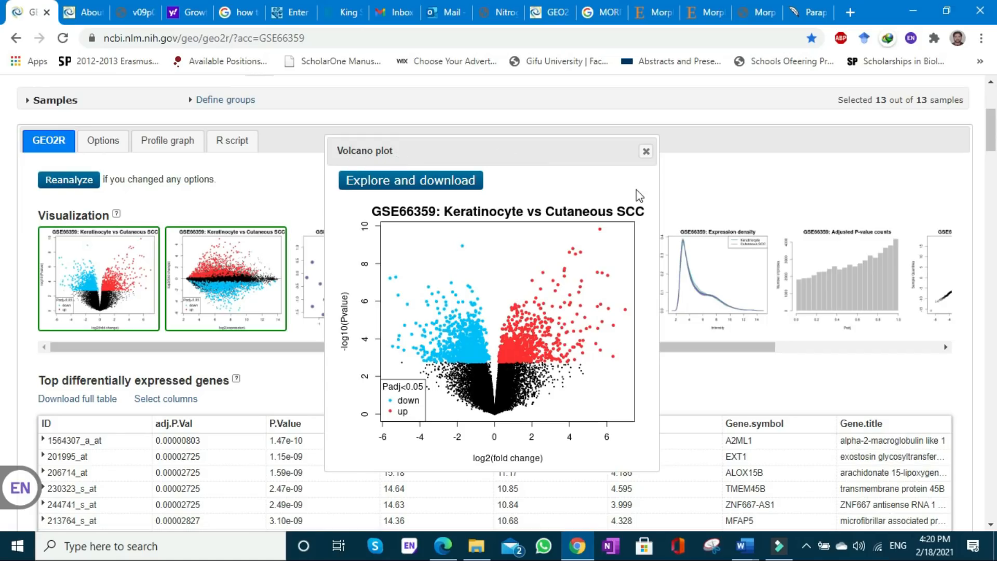
click(646, 151)
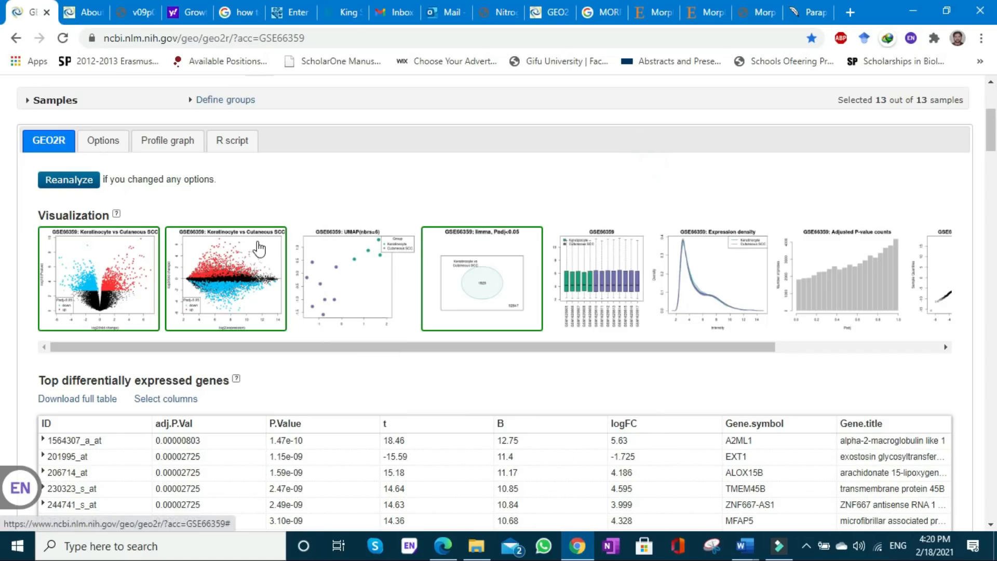
click(243, 255)
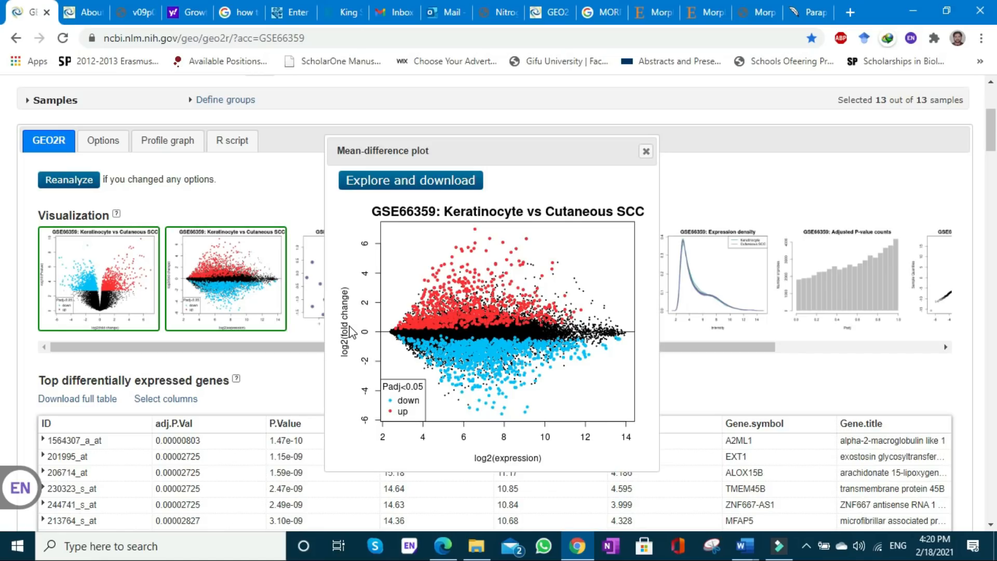
click(645, 152)
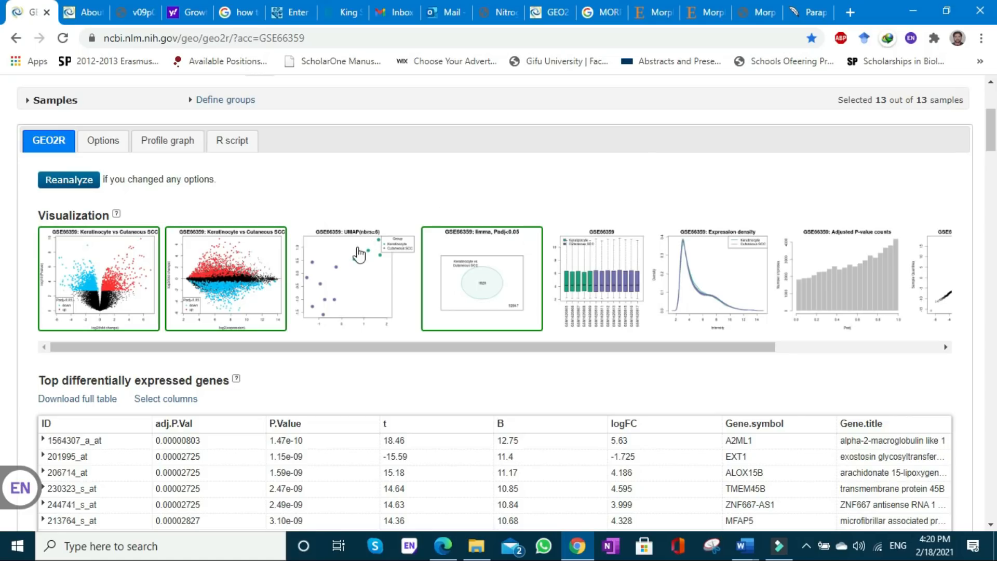
click(344, 266)
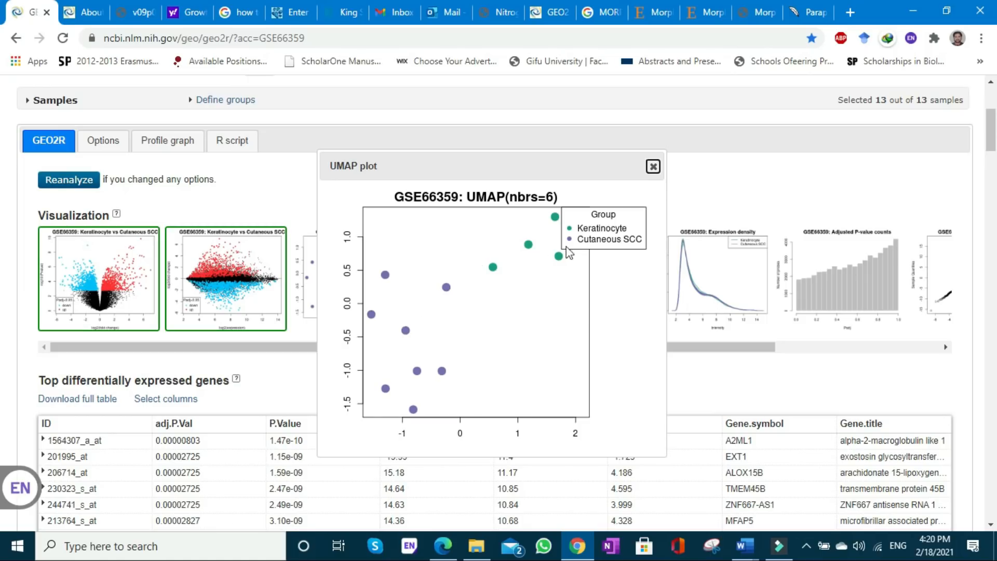
click(653, 168)
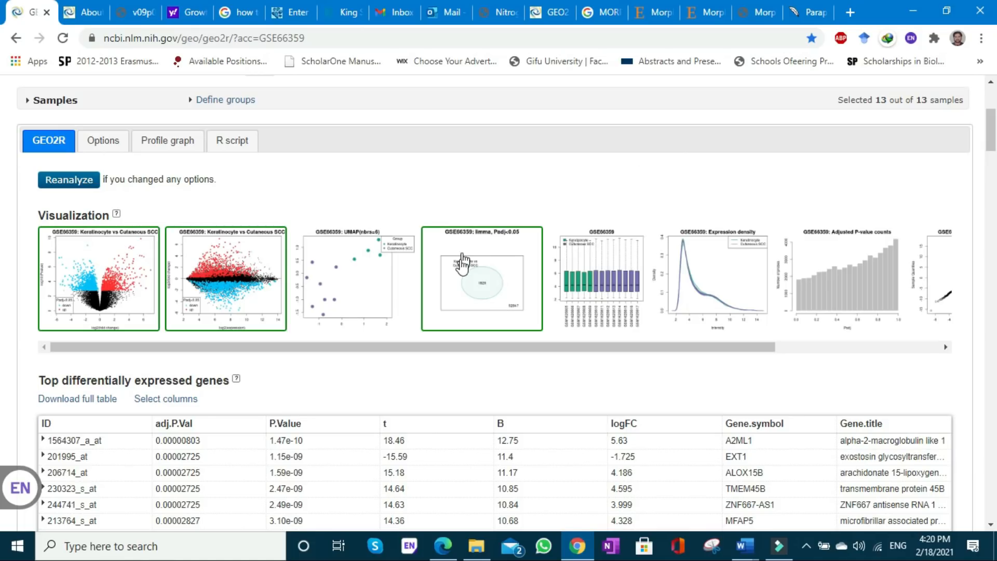
click(459, 269)
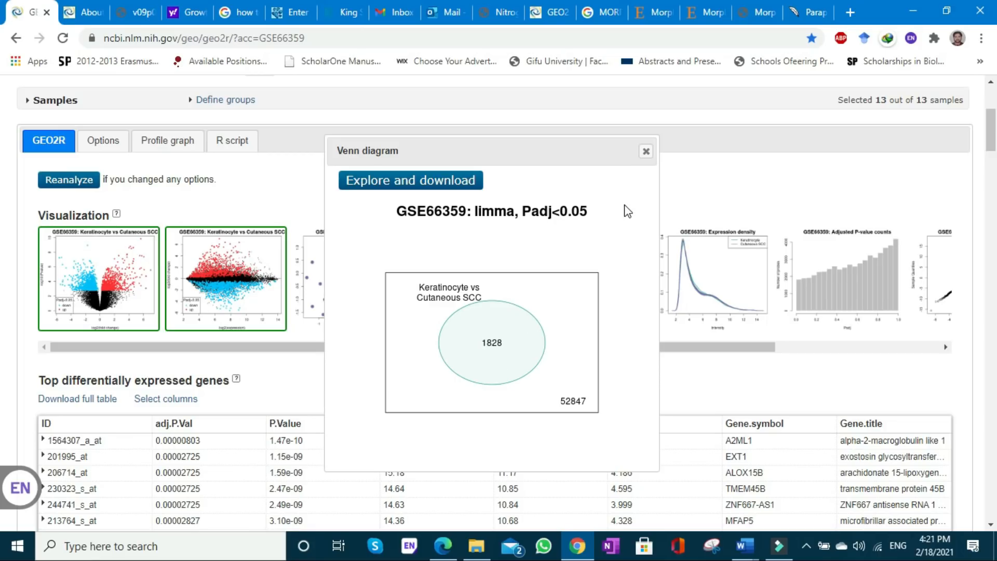
click(646, 151)
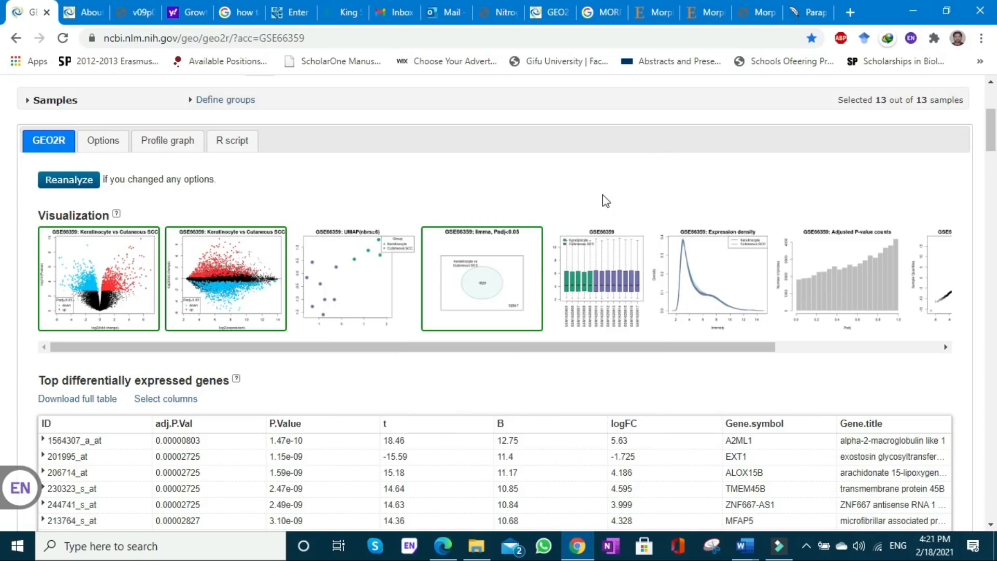
- View the boxplot, the expression density plot and the adjusted P-value histogram of the results
click(597, 263)
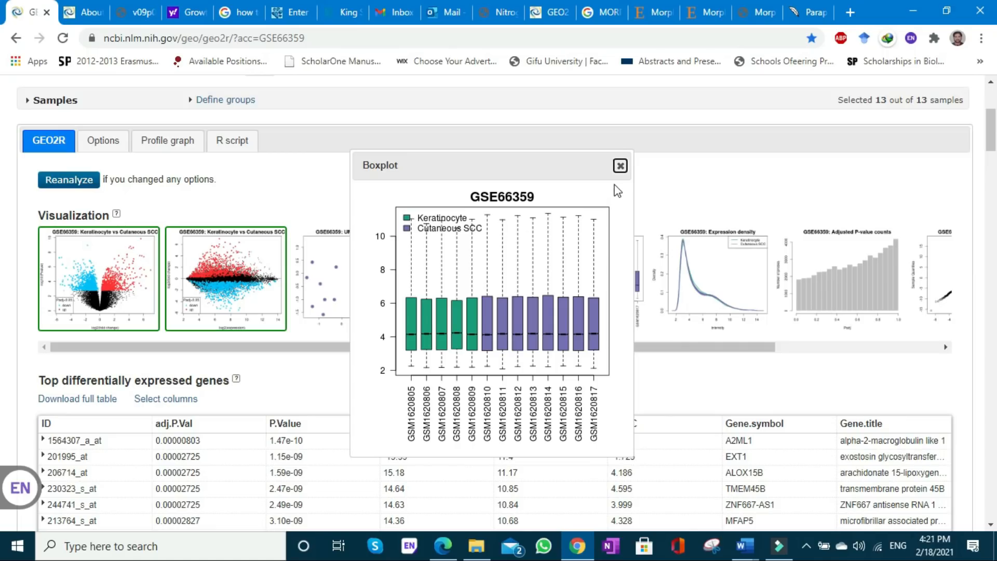
click(620, 166)
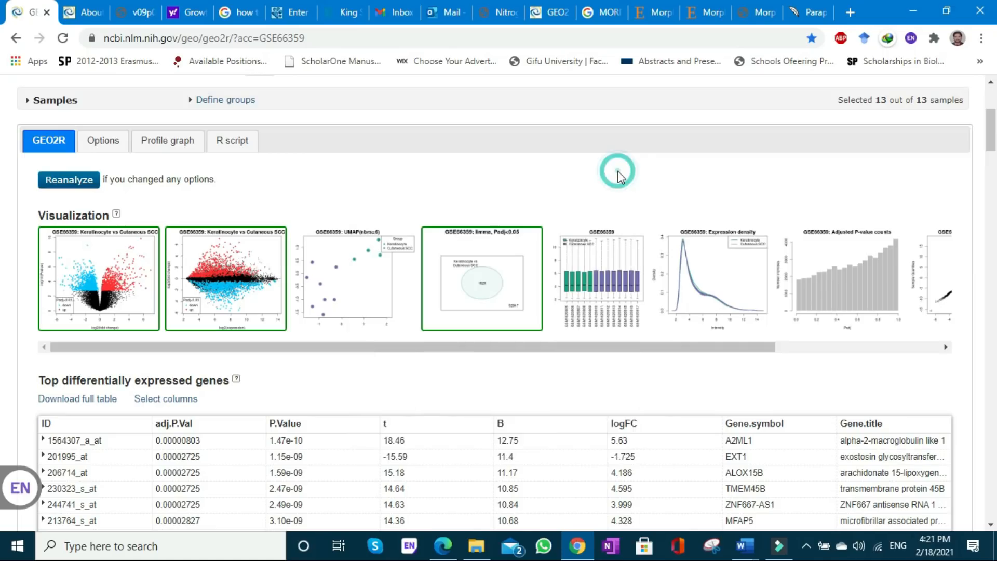
click(703, 261)
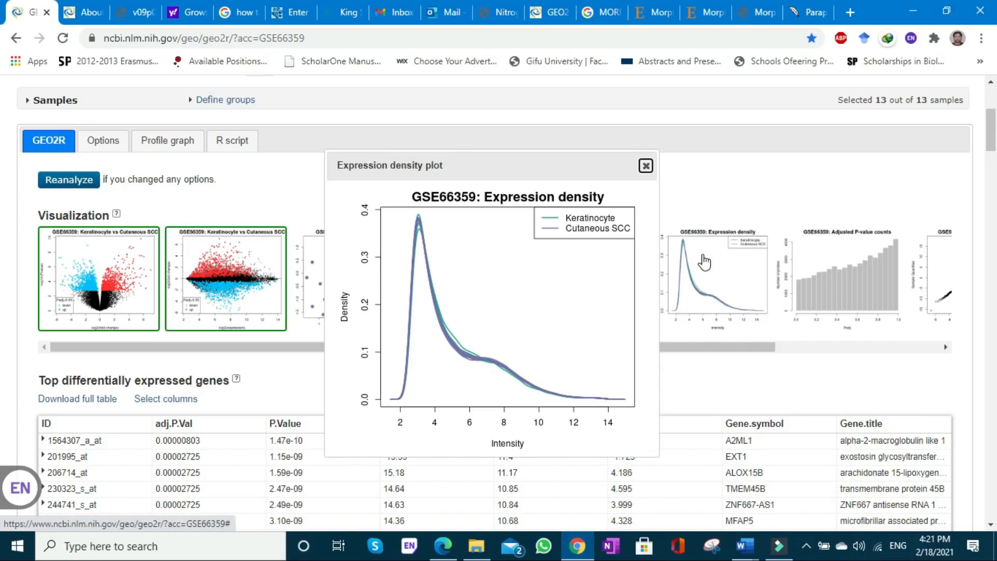
click(646, 165)
click(821, 253)
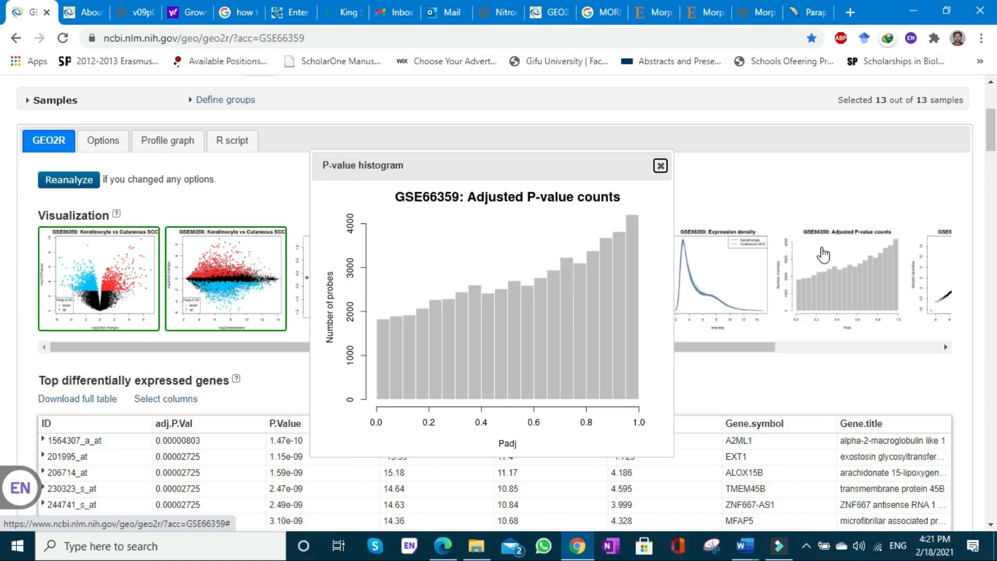
click(660, 165)
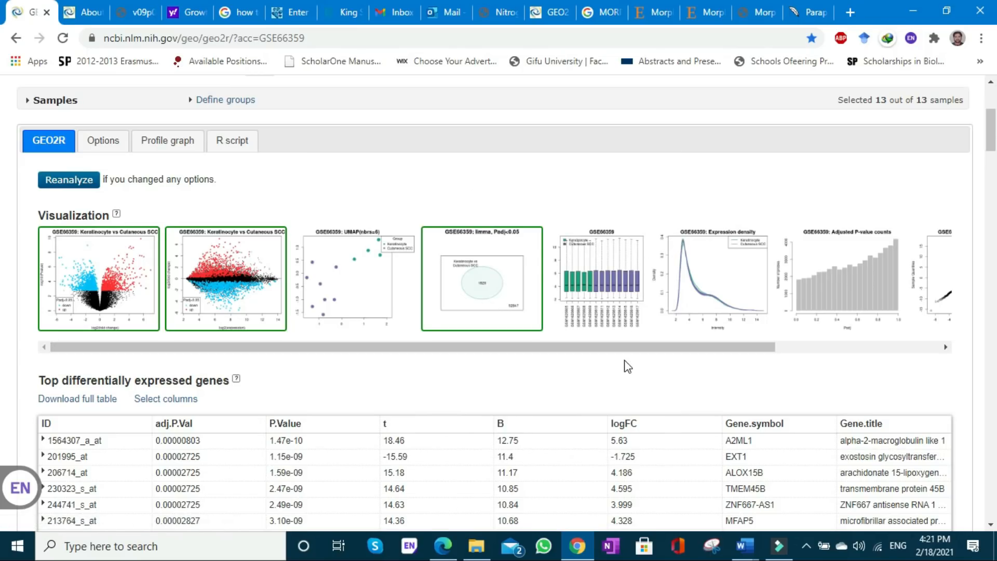
- View the moderated t-statistic quantile-quantile plot and the mean-variance trend plot at the end of the visualizations
drag(622, 349, 812, 344)
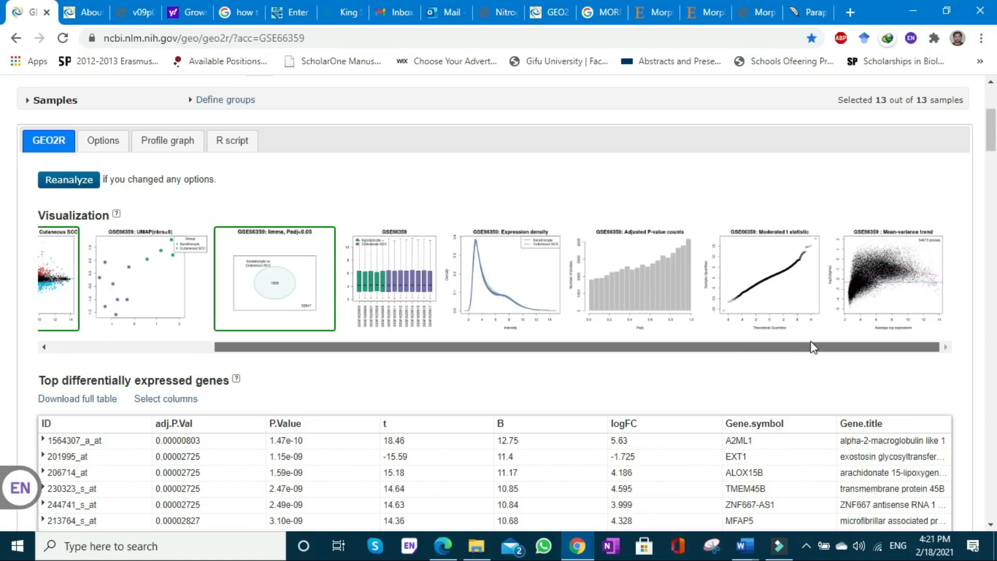
click(780, 274)
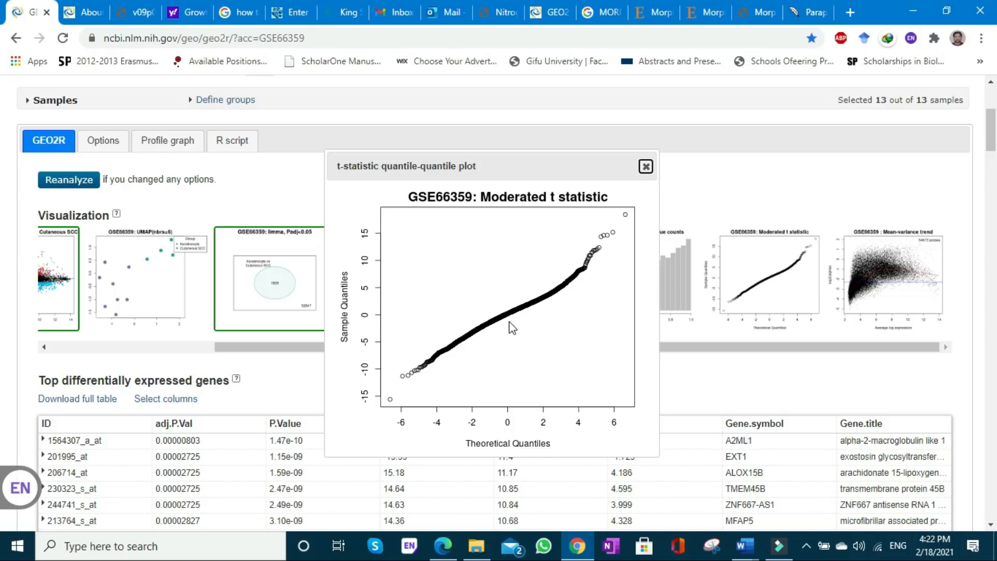
click(648, 169)
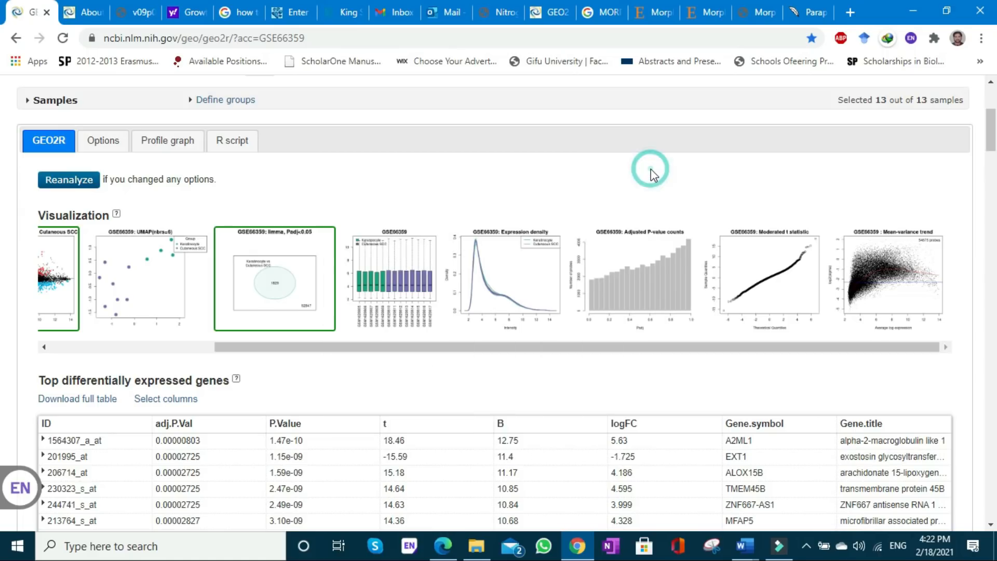
click(883, 263)
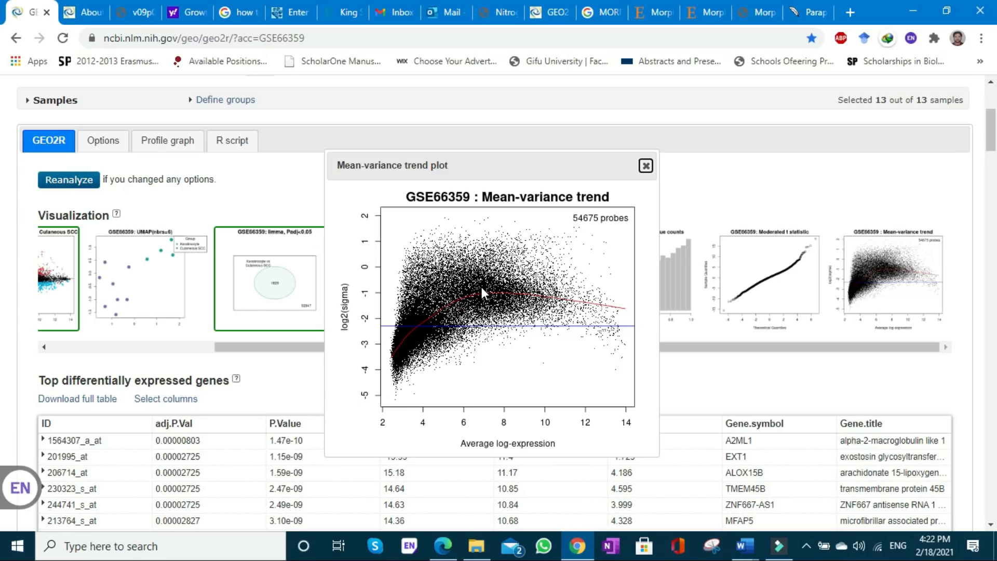
click(646, 166)
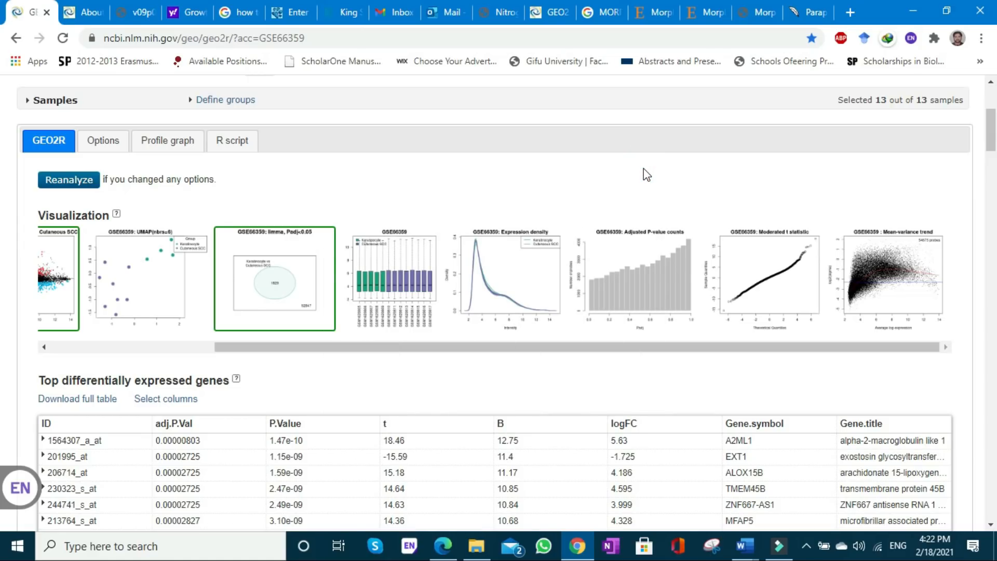
- Turn on limma precision weights and force normalization, select the Keratinocyte vs Cutaneous SCC plot contrast, and reanalyze the data
click(104, 135)
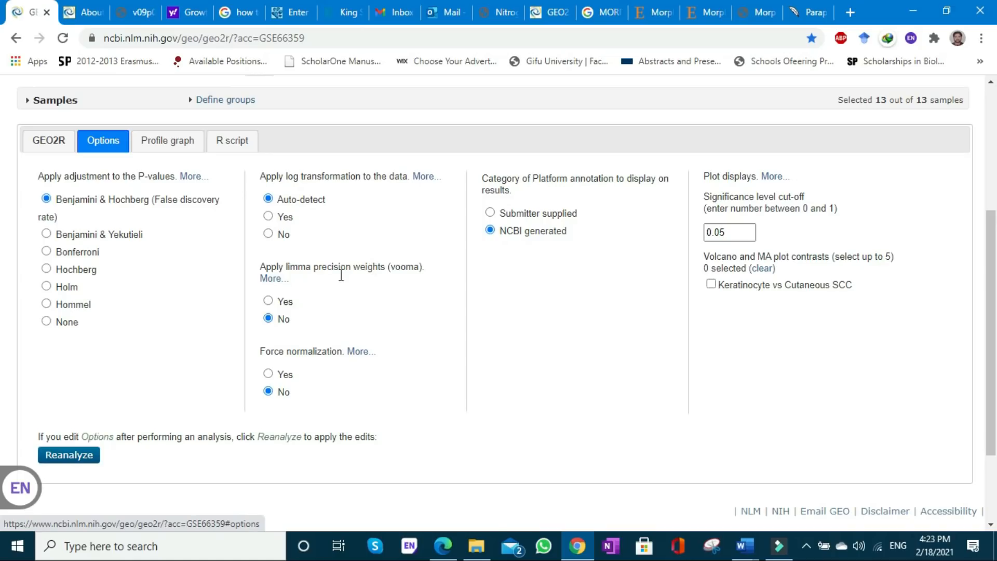
click(269, 302)
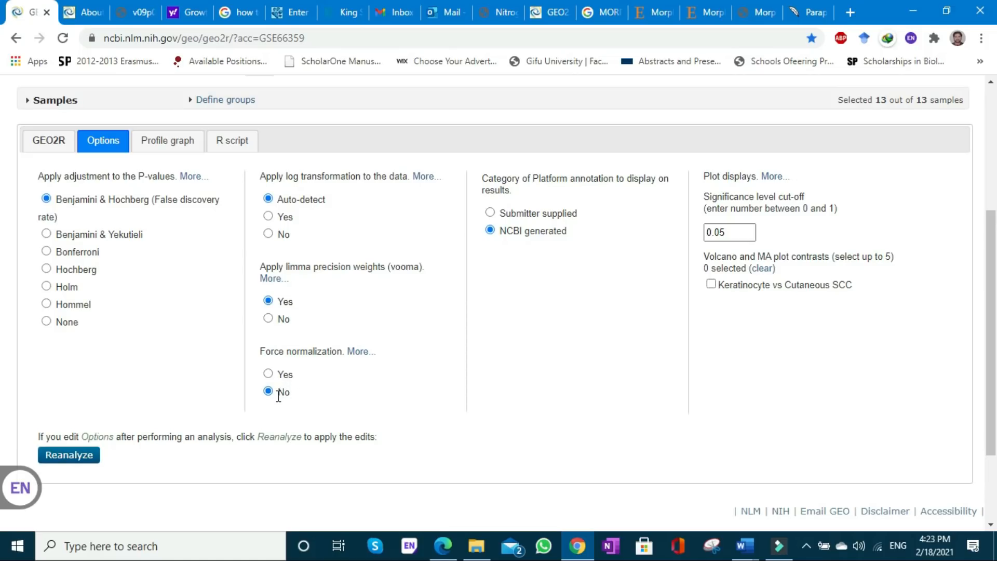
click(268, 373)
click(727, 234)
click(713, 285)
click(86, 455)
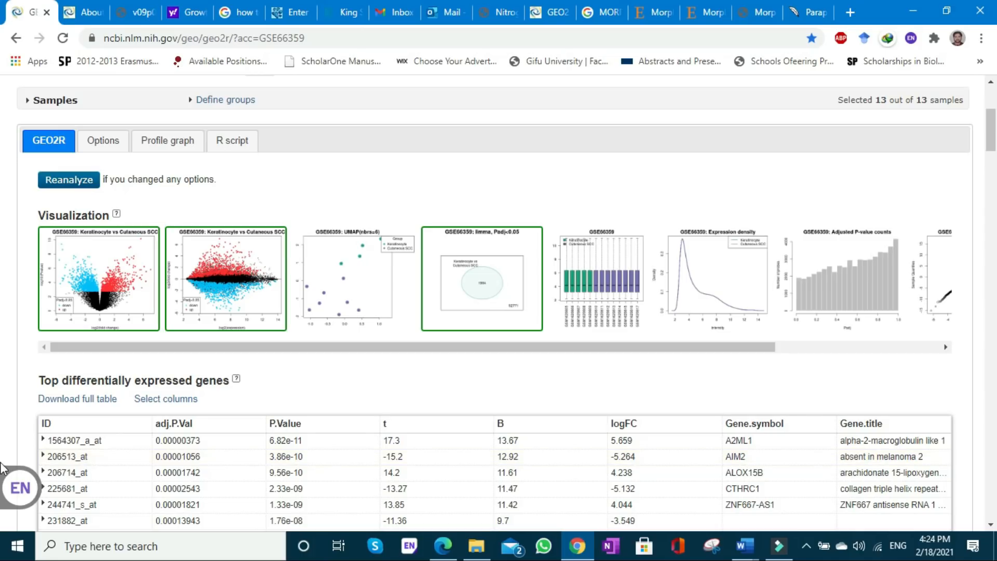
- Inspect the voom mean-variance trend plot from the reanalyzed results, and close it
drag(379, 347, 598, 346)
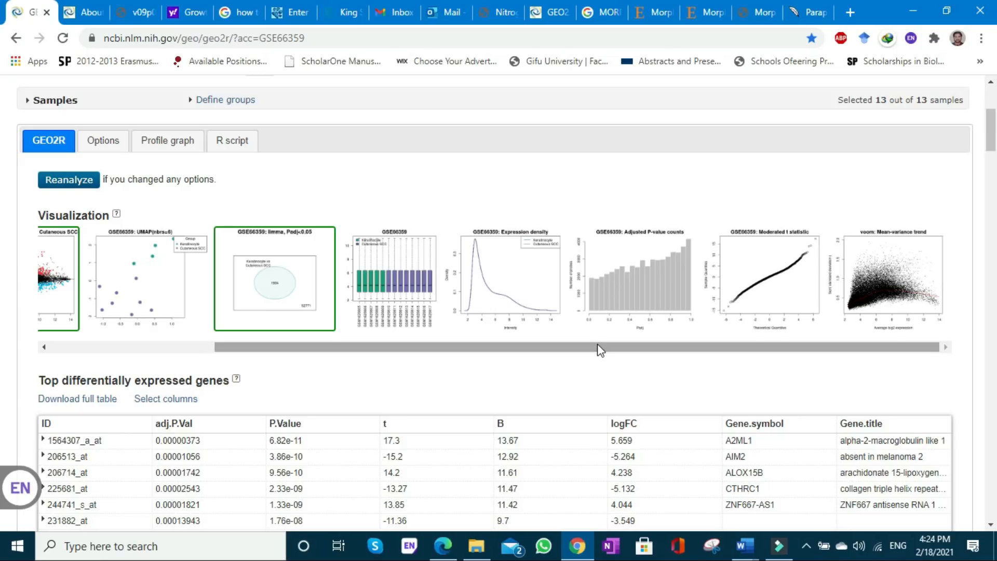
click(901, 264)
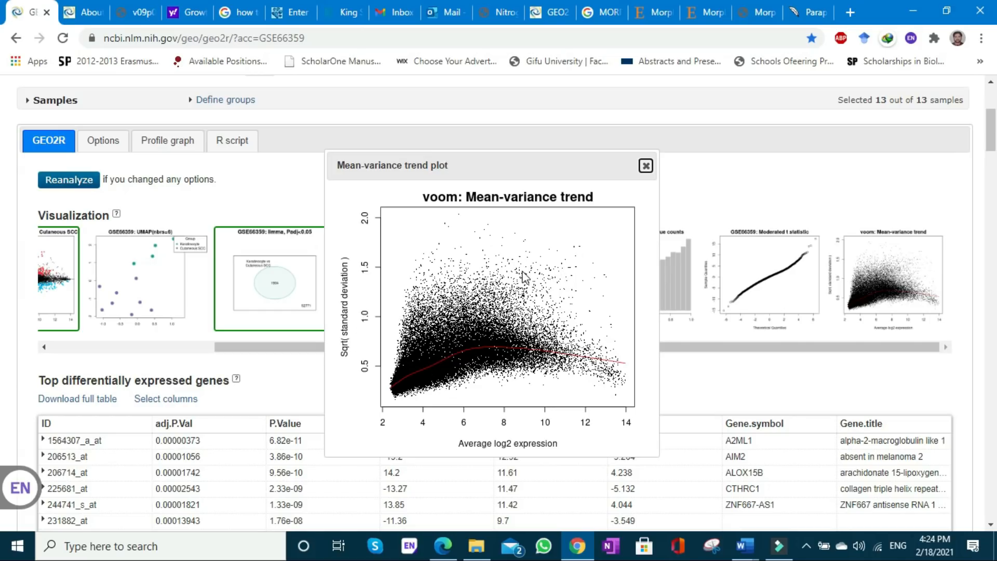
click(646, 165)
- Open the profile graph page for GSE66359 and look over its ID entry and description
click(185, 138)
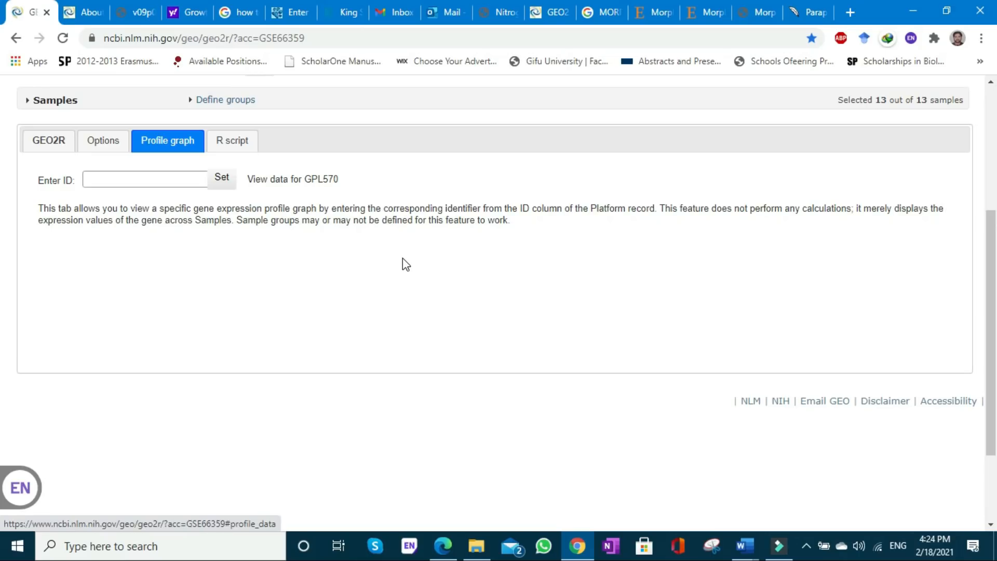
scroll(1, 249, down, 1)
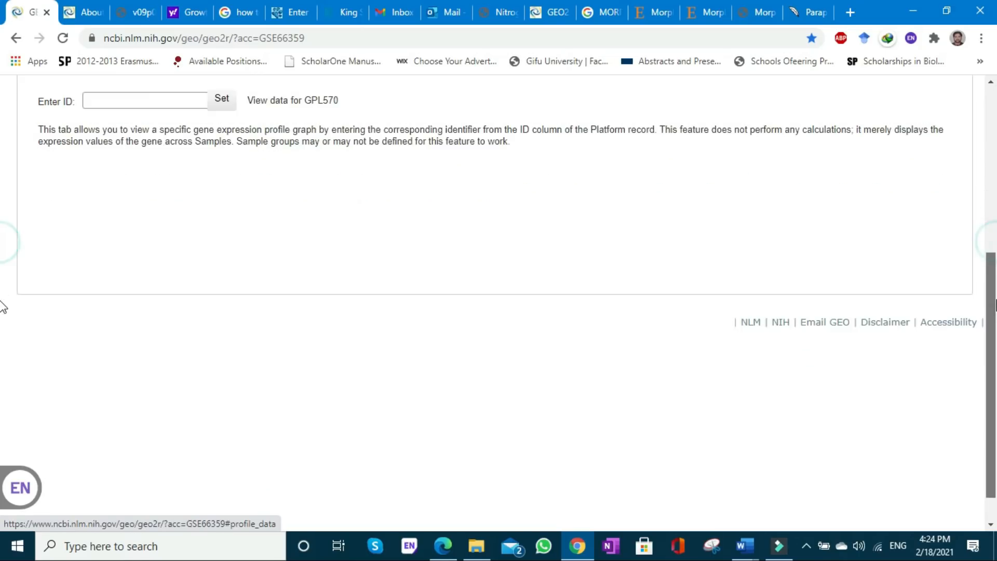
scroll(4, 216, up, 3)
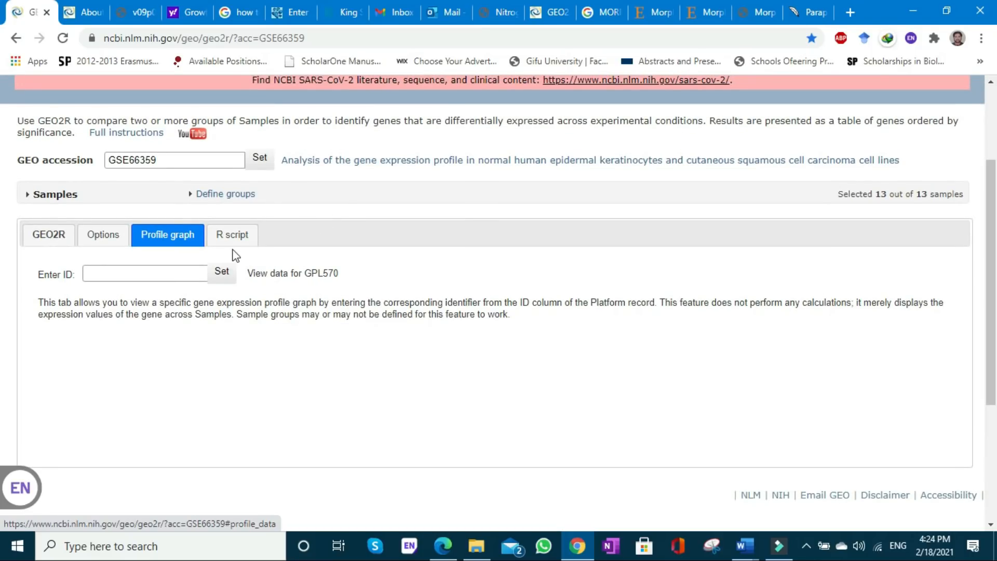
- Review the R script generated for the GSE66359 analysis, and briefly revisit the profile graph and analysis options
click(225, 248)
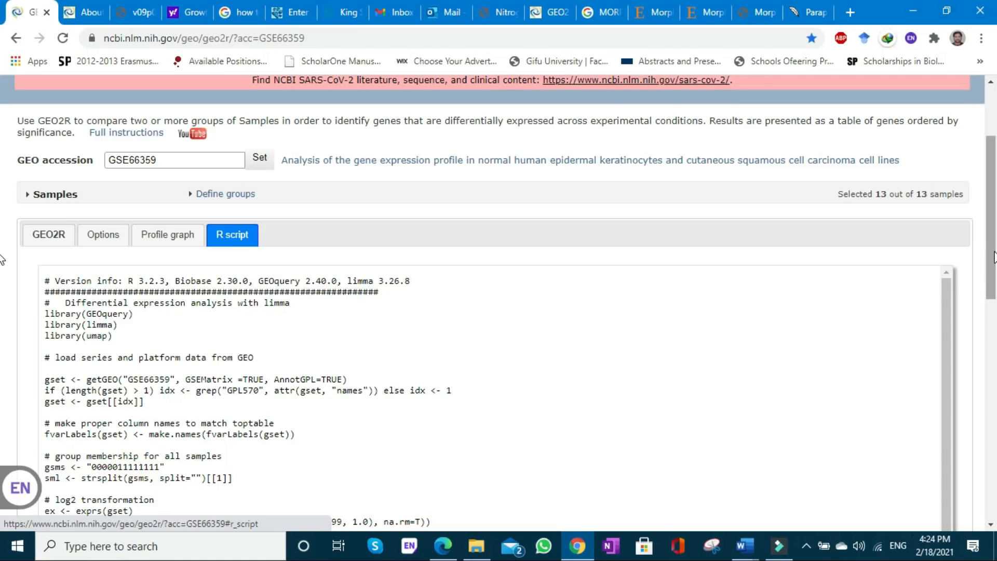
drag(993, 257, 994, 210)
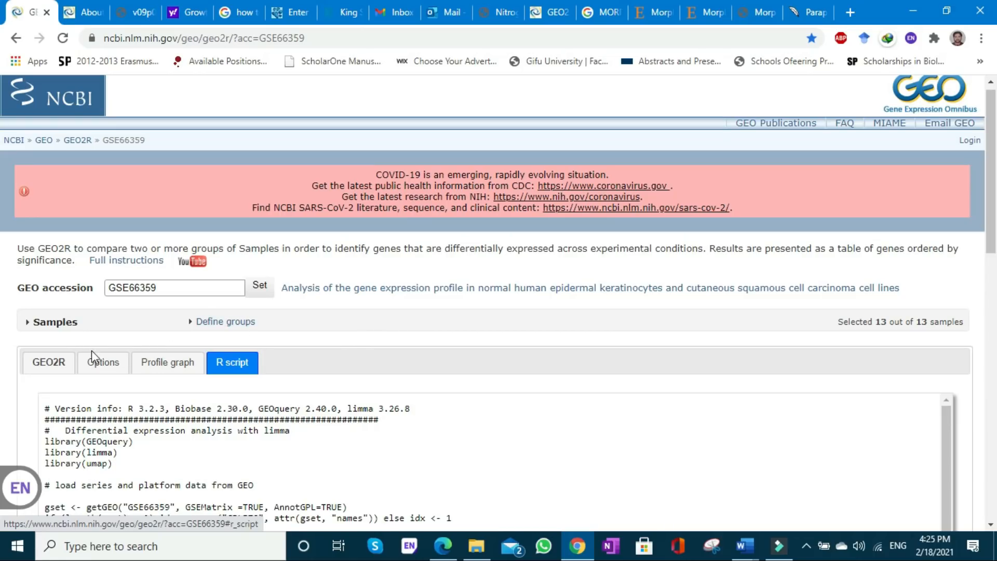
click(151, 363)
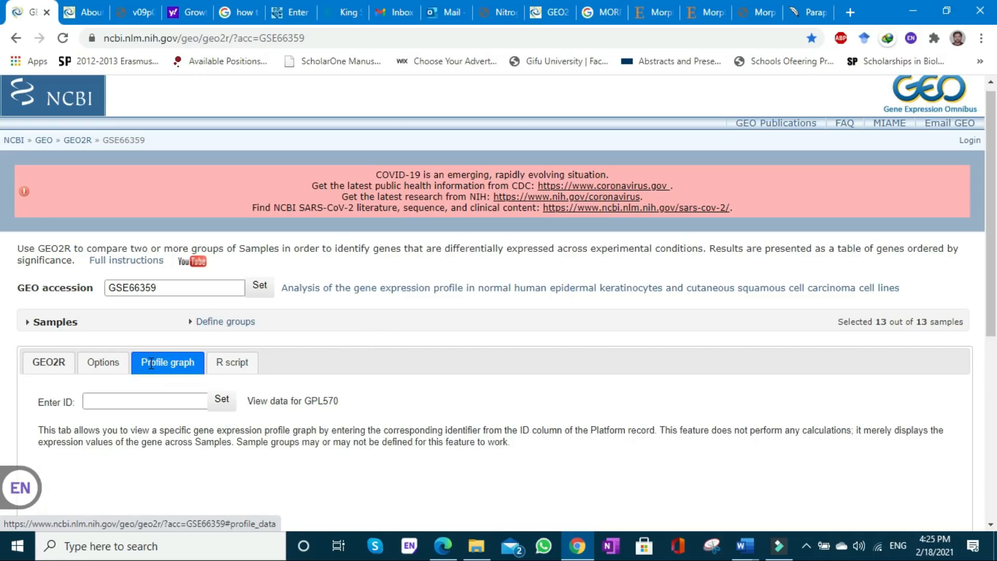
click(89, 361)
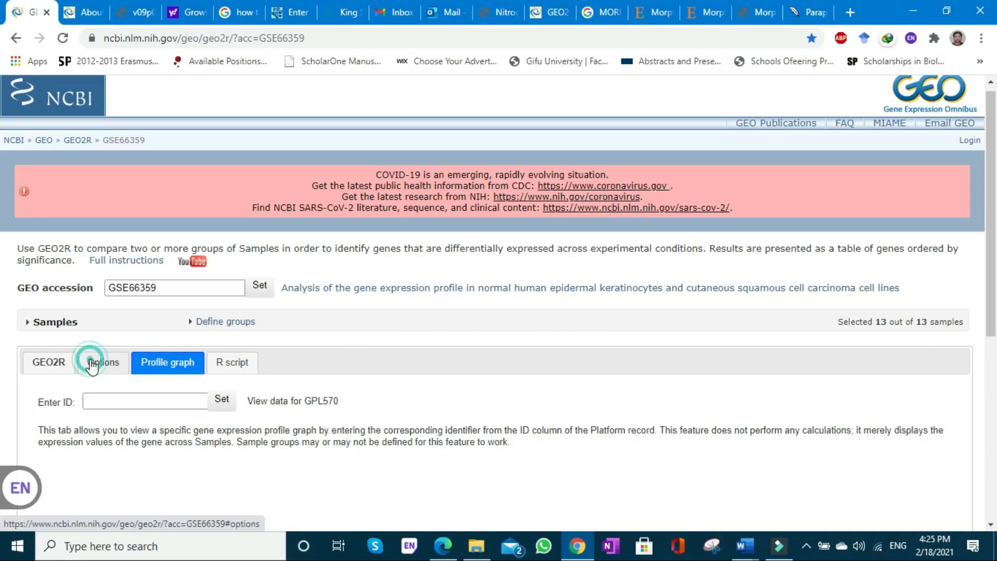
- Download the full table of top differentially expressed genes from the GEO2R results, and return to the results page
click(54, 366)
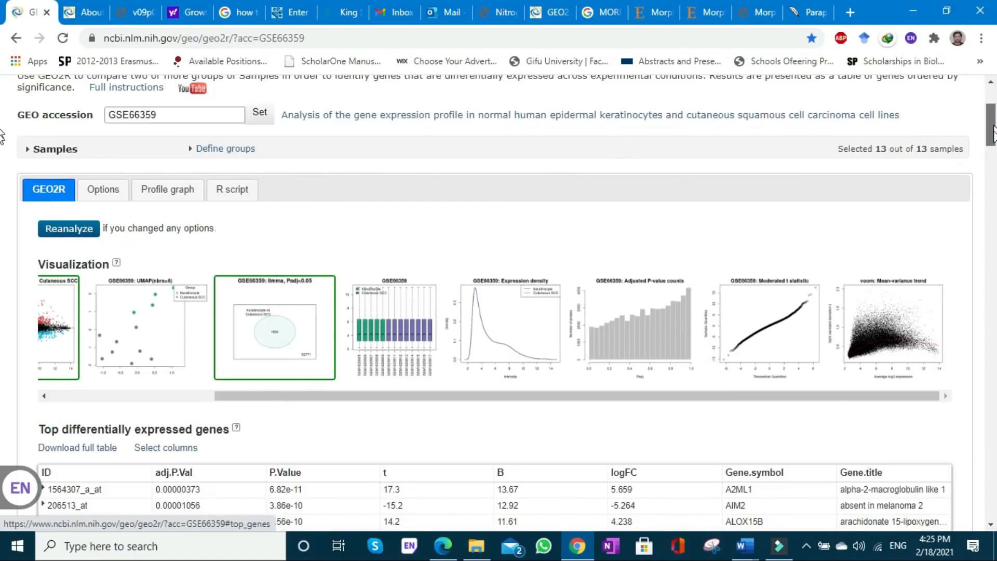
drag(992, 110, 992, 158)
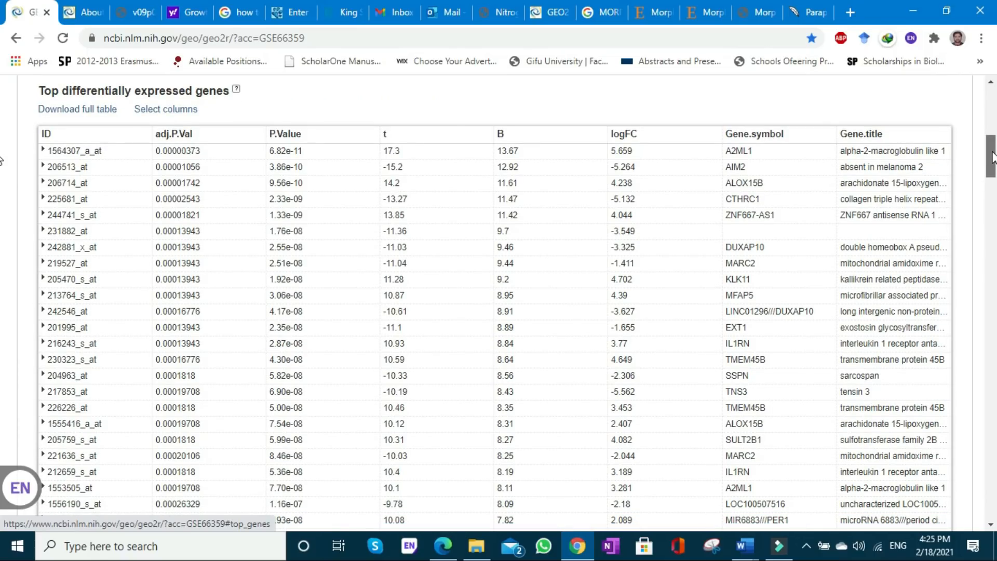
click(102, 113)
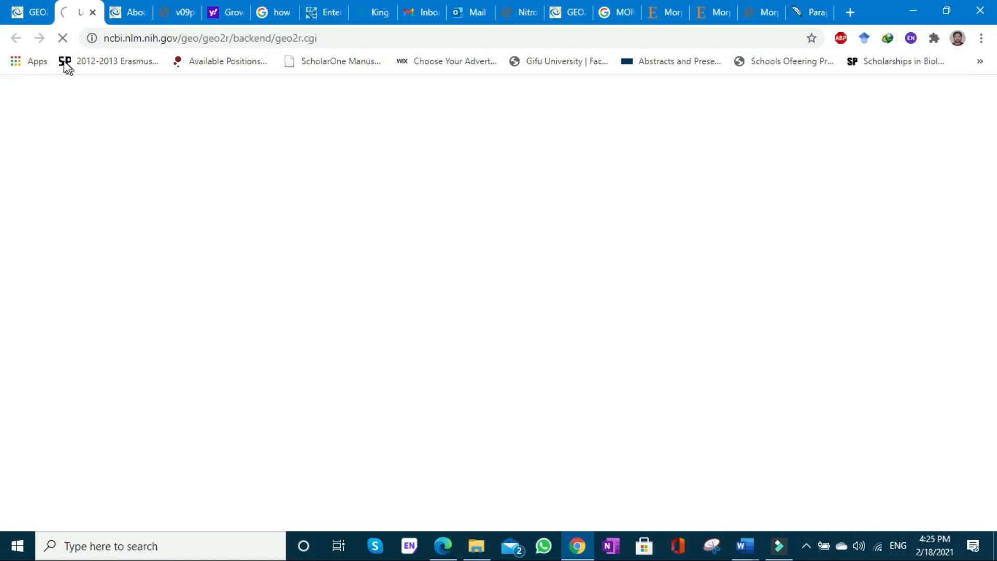
click(27, 9)
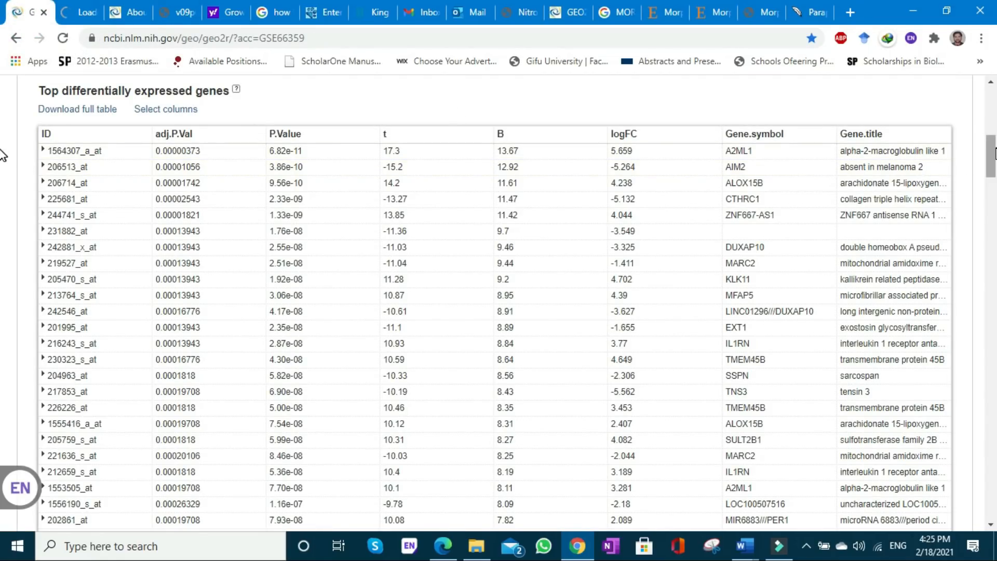
- Expand the A2ML1 entry (1564307_a_at) in the top genes table and examine its expression chart across the samples
mouse_move(995, 153)
mouse_down()
mouse_move(992, 425)
mouse_move(992, 114)
mouse_move(992, 136)
mouse_up()
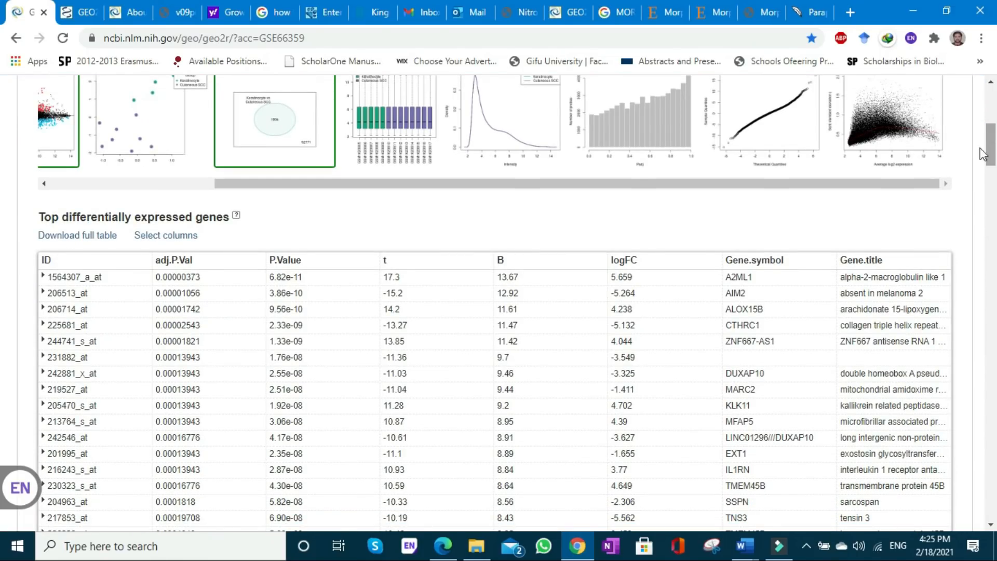
click(870, 280)
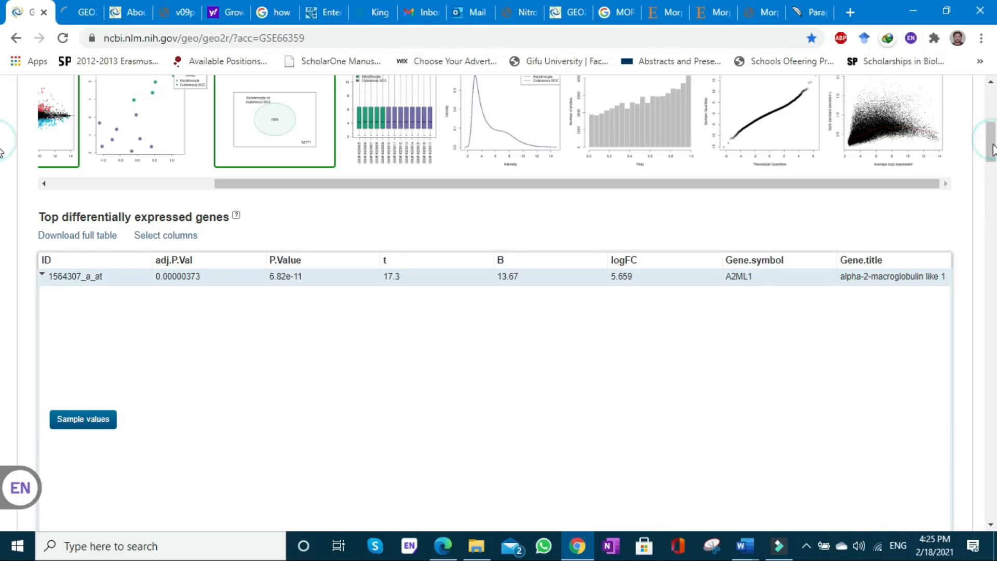
scroll(992, 158, down, 3)
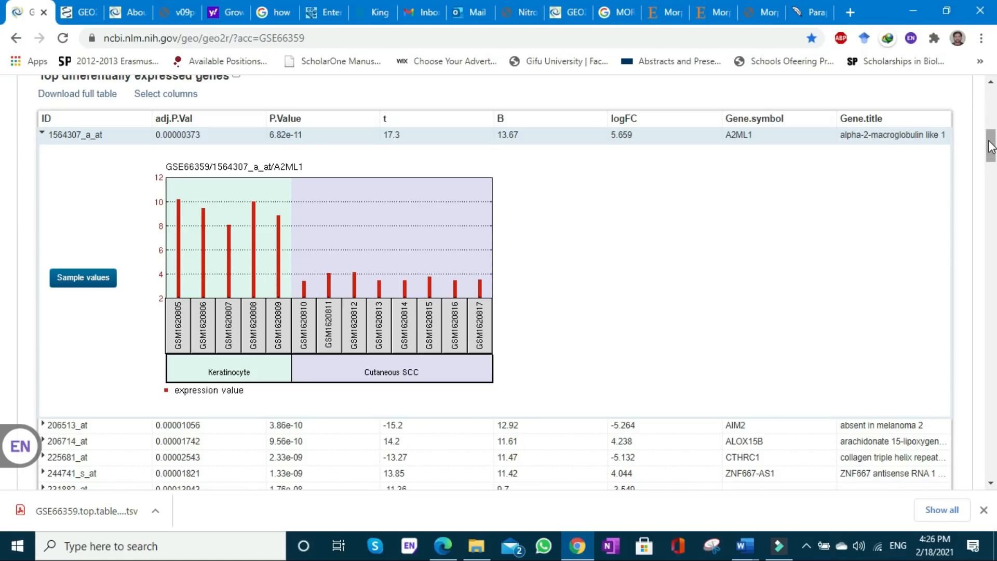
- Look back over the visualizations above the gene table, and reopen the profile graph page to read its description
drag(991, 146, 991, 134)
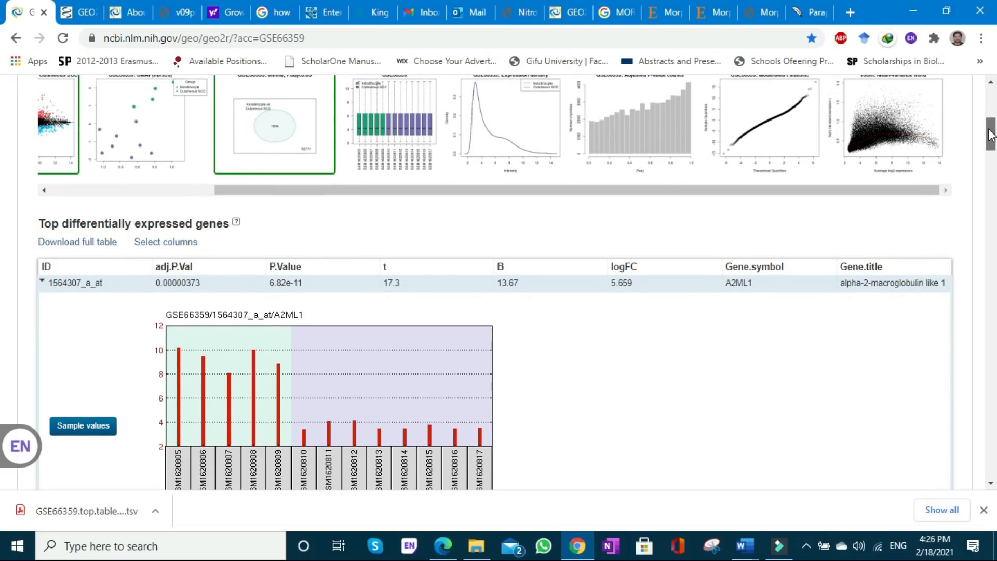
drag(991, 135, 991, 130)
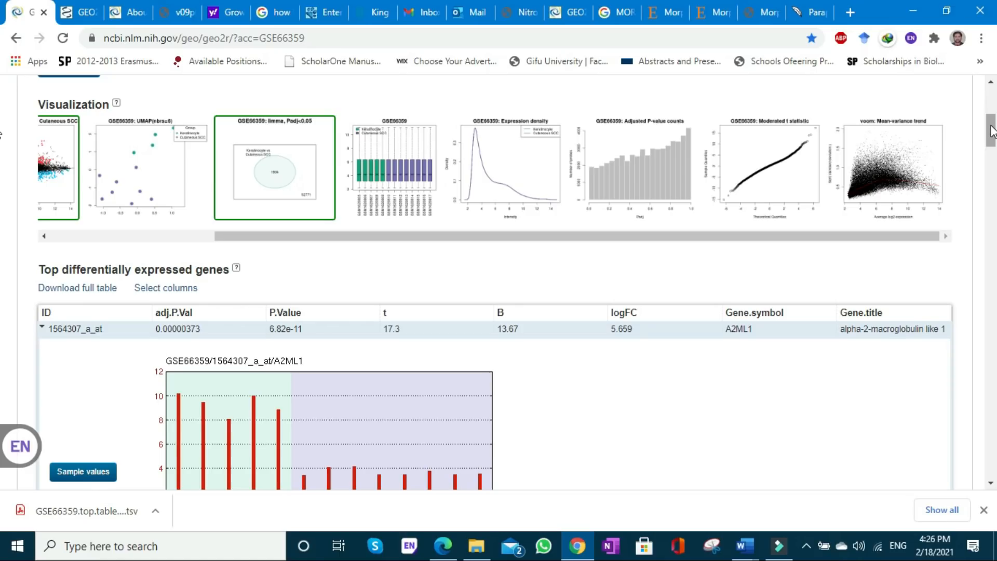
drag(991, 130, 991, 117)
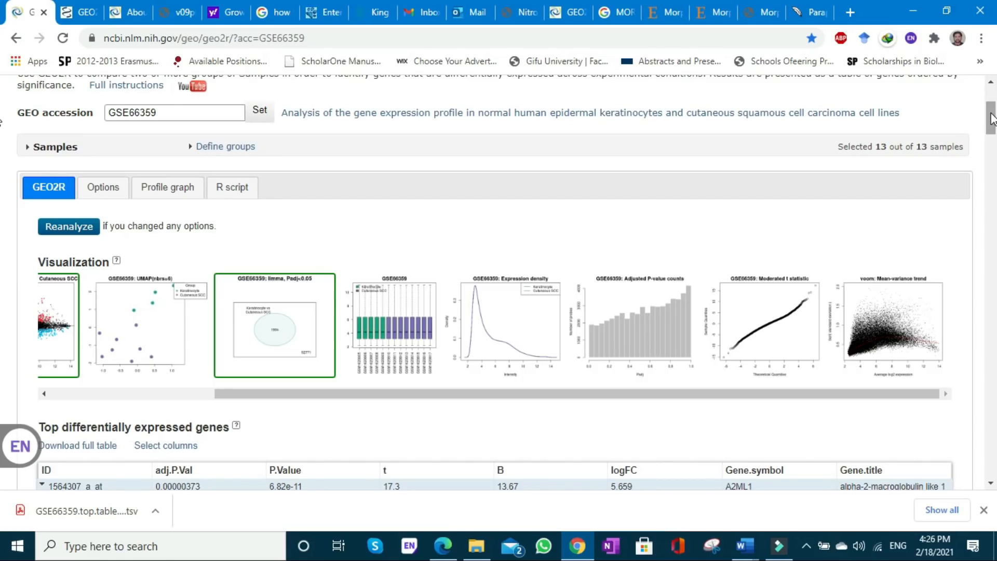
click(161, 186)
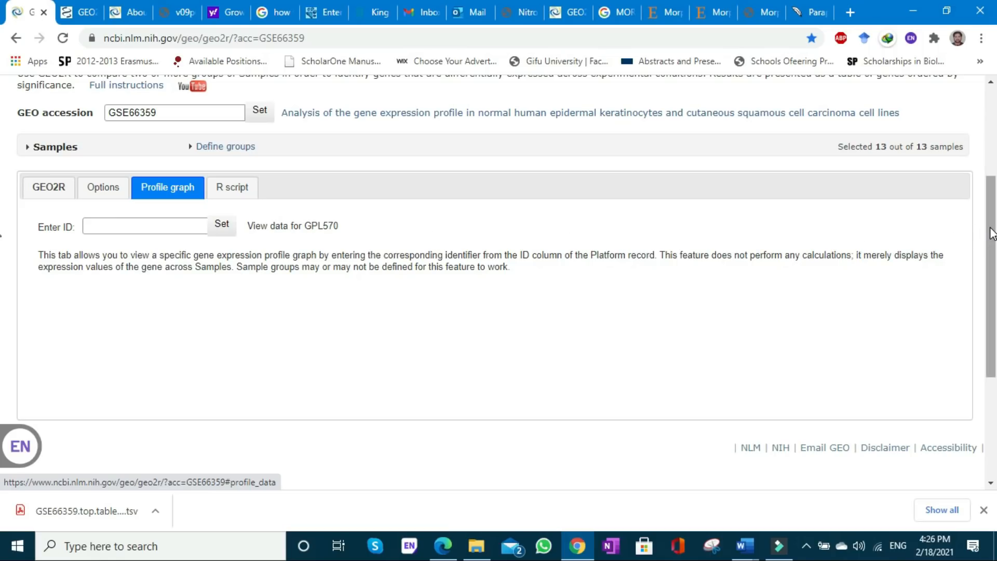
drag(992, 234, 993, 203)
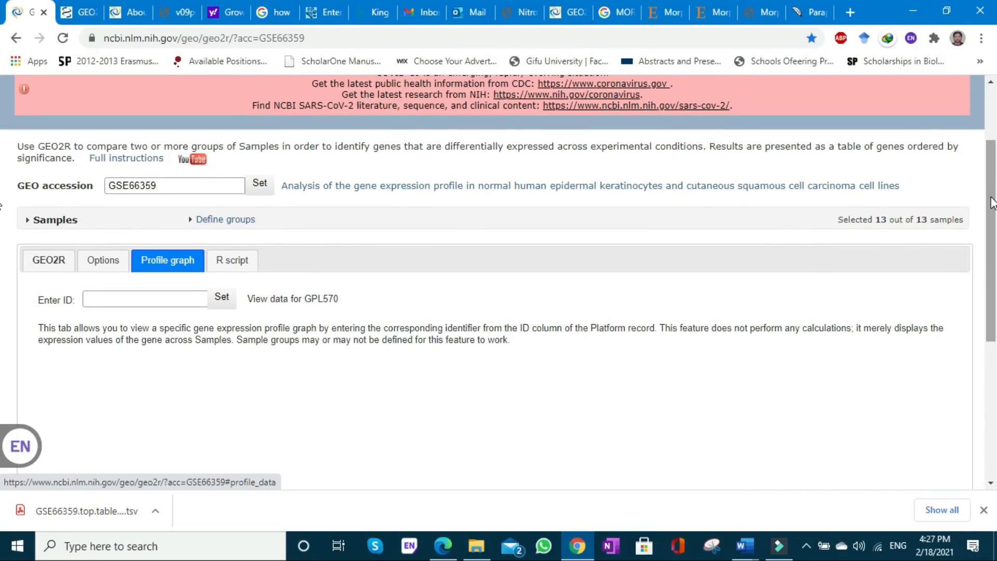